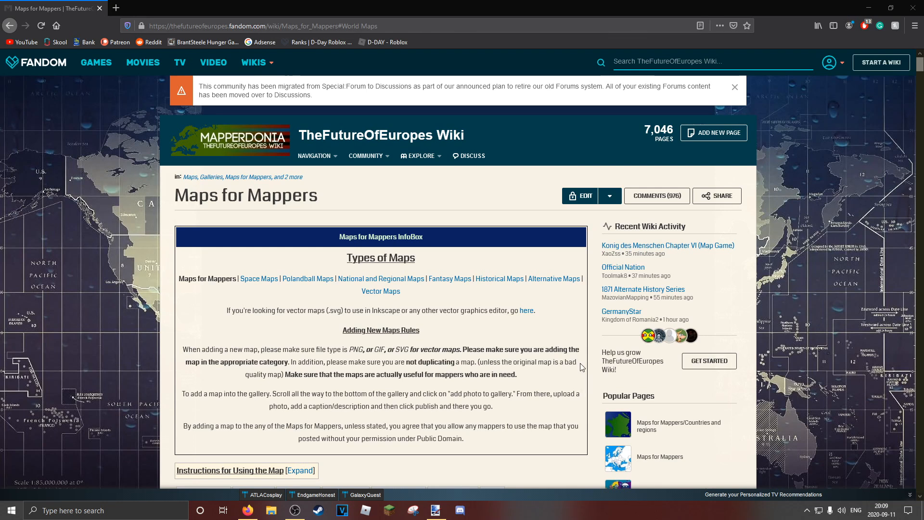
- Search the web for "maps for mappers" in a fresh tab and open the TheFutureOfEuropes Wiki result
left_click(116, 7)
left_click(100, 9)
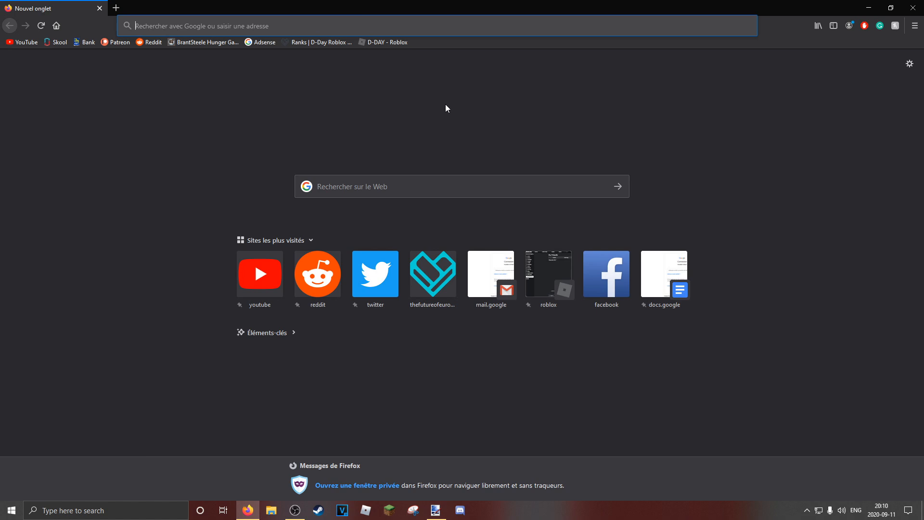
type("maps ")
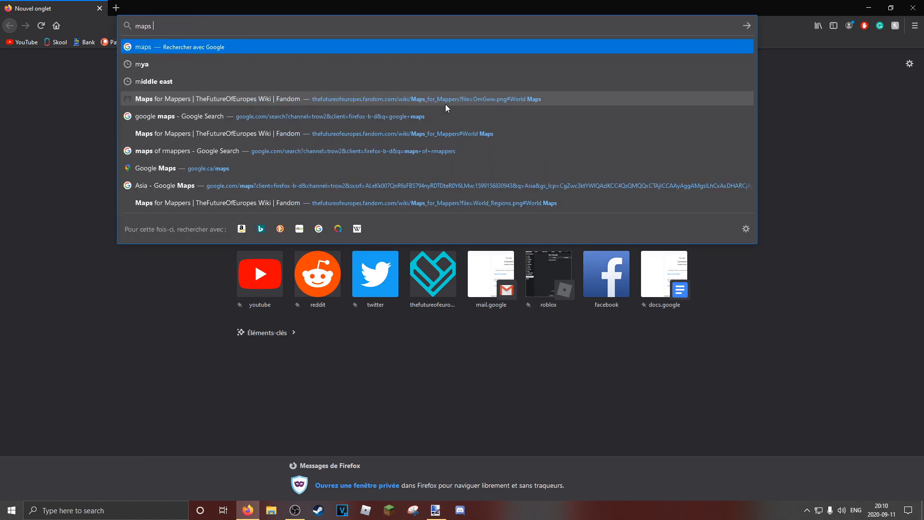
type("for mappers")
key("Return")
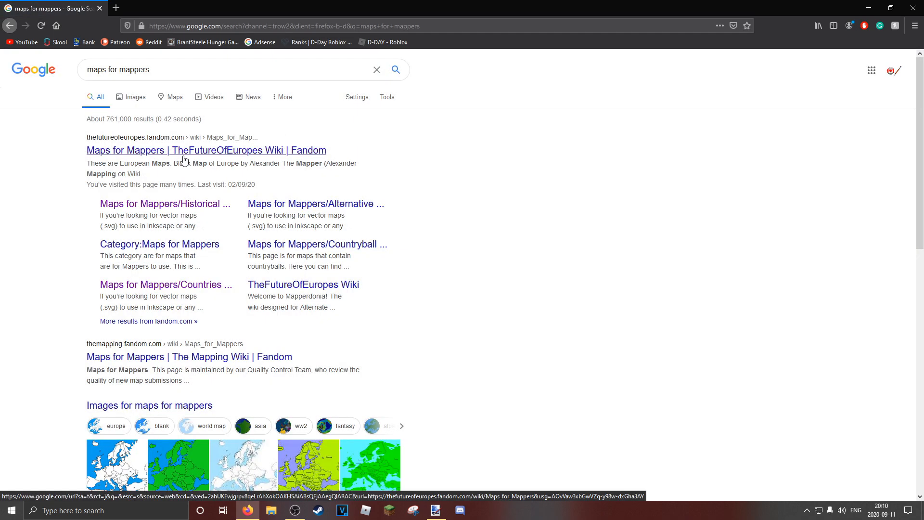
left_click(181, 153)
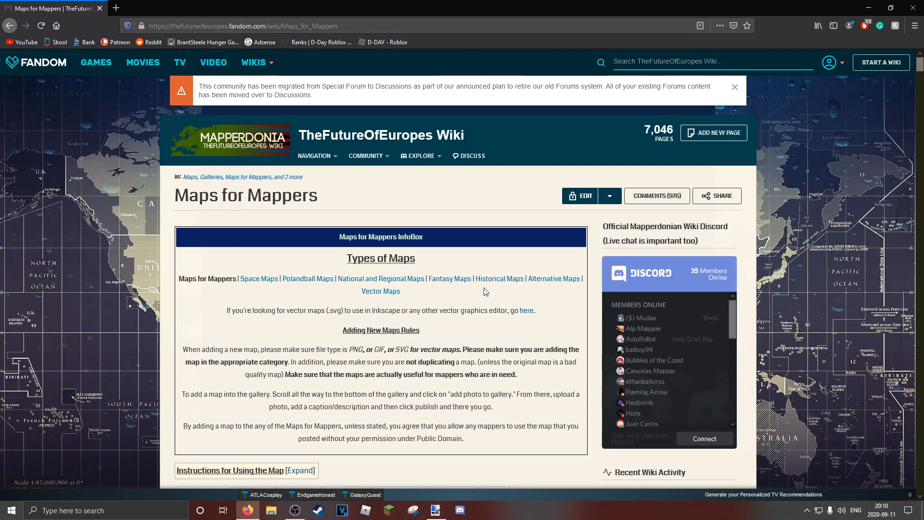
- Show the World Maps gallery on the Maps for Mappers page
scroll(487, 292, "down", 3)
scroll(203, 154, "up", 2)
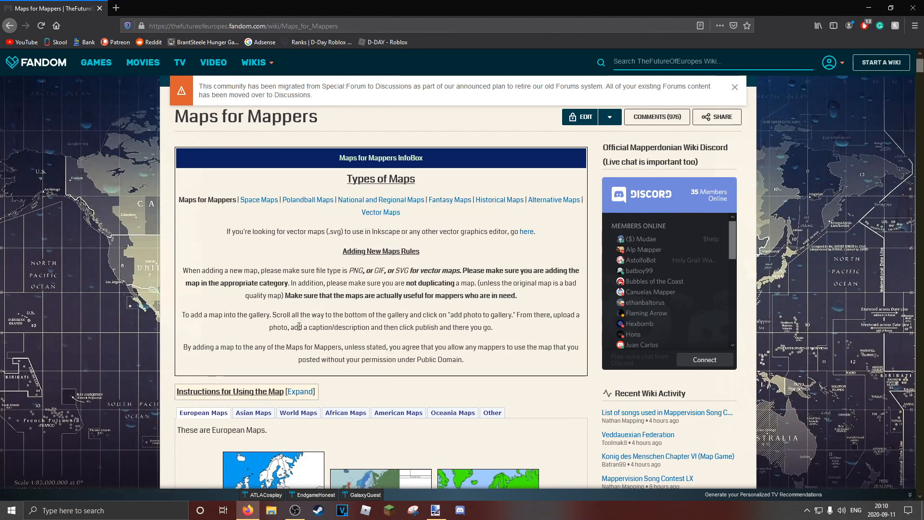
scroll(287, 318, "down", 1)
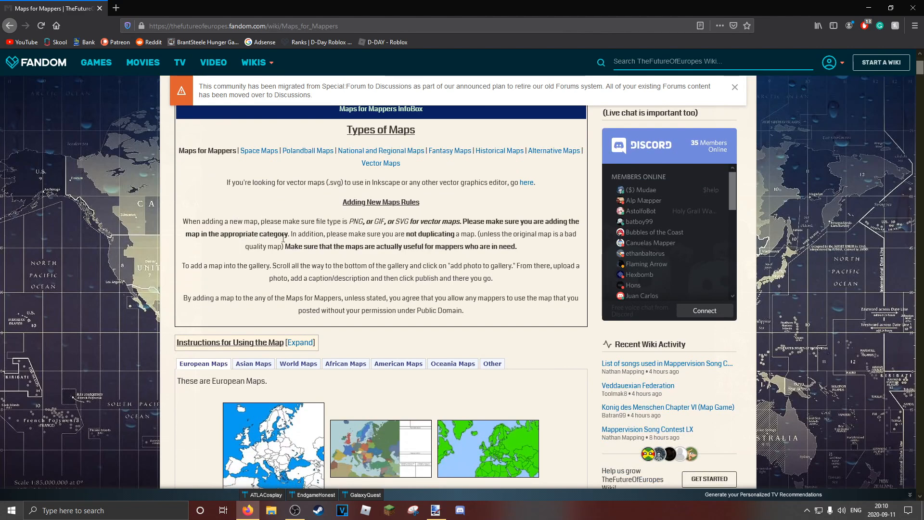
scroll(486, 300, "down", 2)
left_click(306, 266)
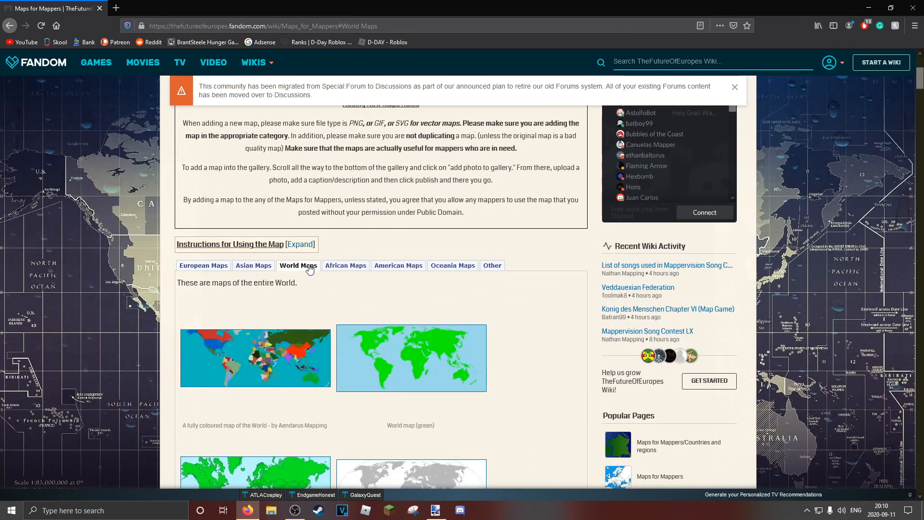
- Look through the World Maps gallery for a coloured map divided into regions
scroll(529, 299, "down", 2)
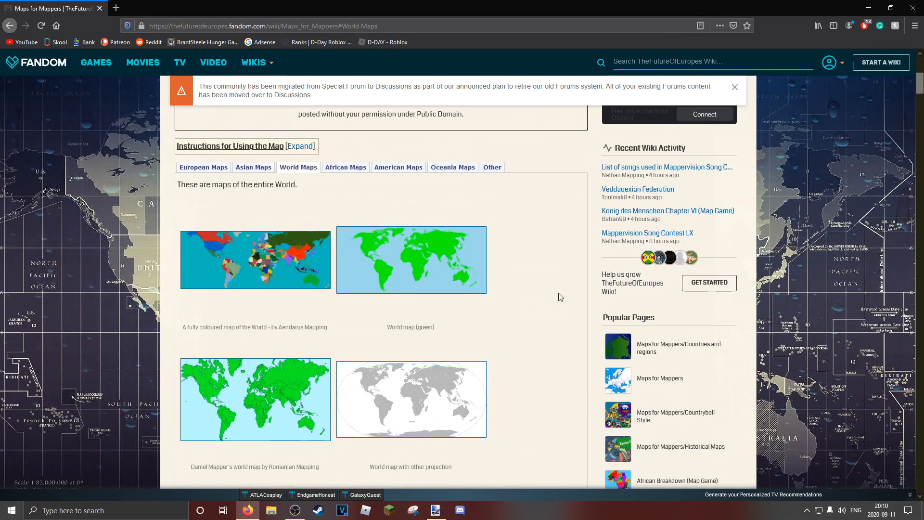
scroll(556, 295, "down", 10)
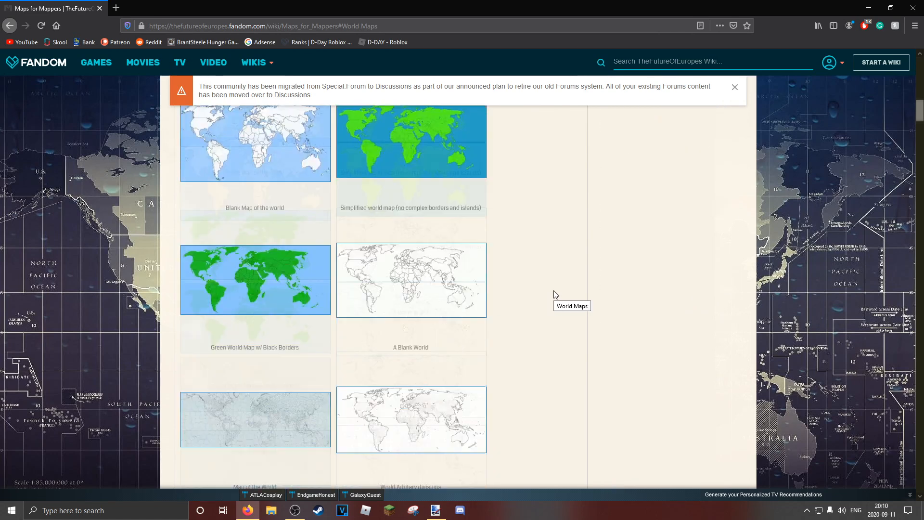
scroll(555, 294, "down", 10)
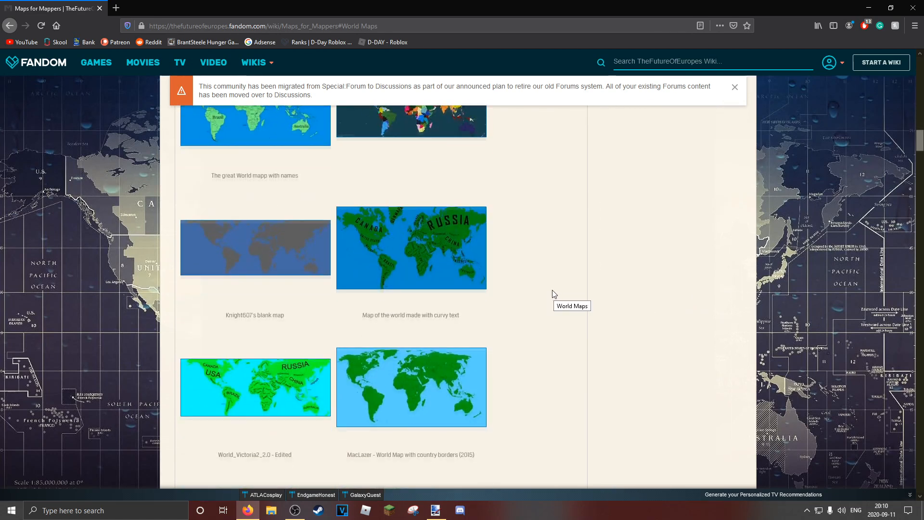
scroll(553, 290, "up", 1)
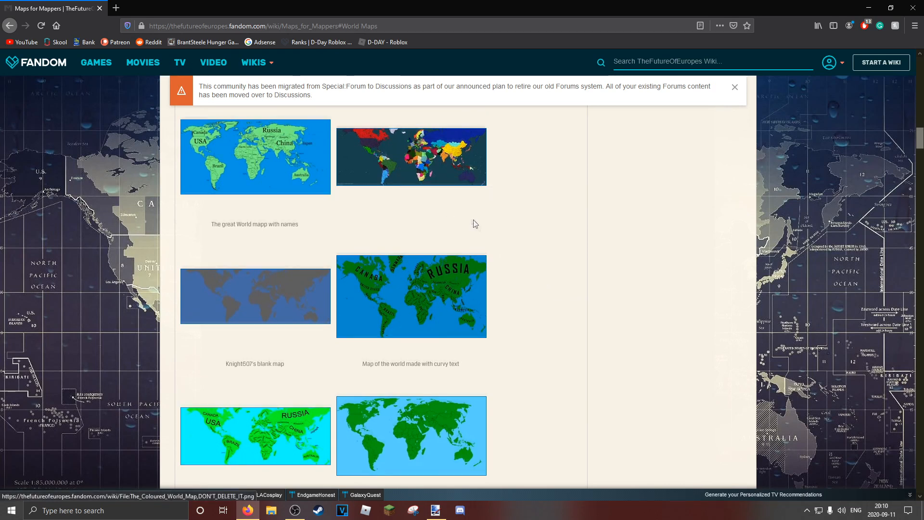
scroll(478, 226, "down", 4)
scroll(478, 227, "down", 6)
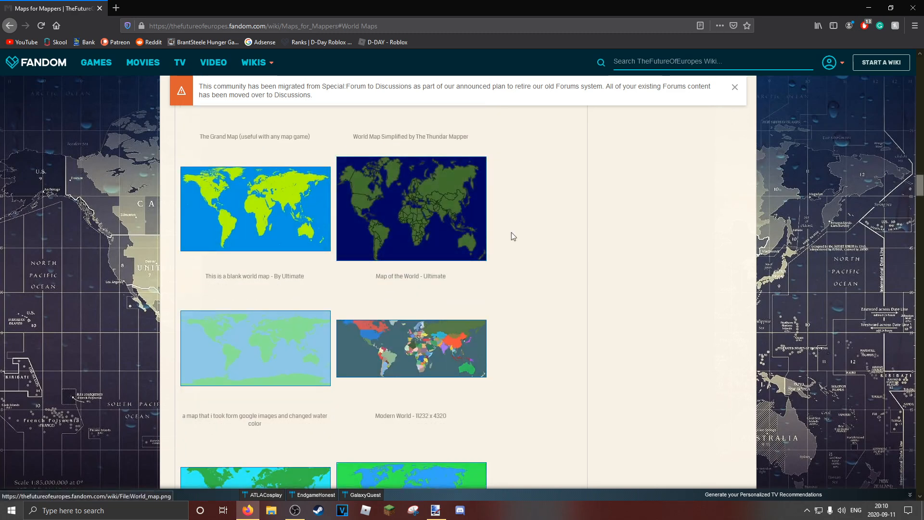
scroll(514, 236, "down", 7)
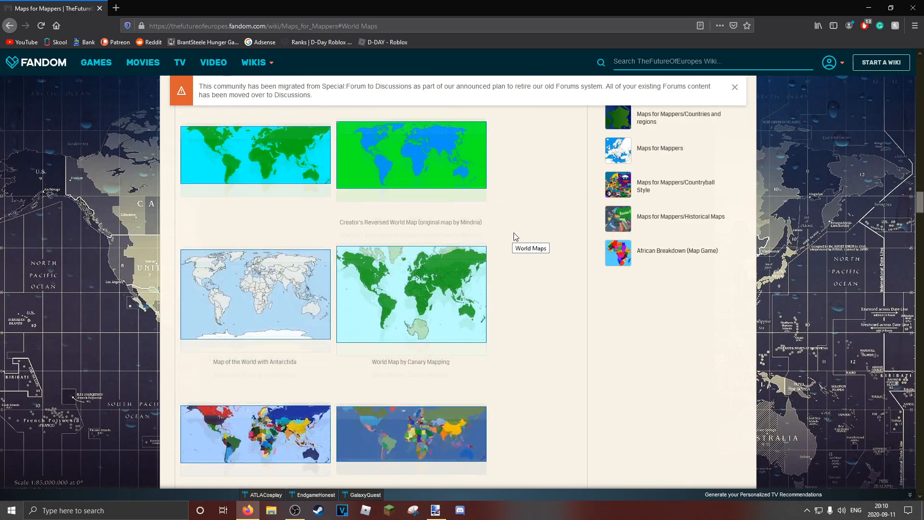
scroll(515, 236, "down", 3)
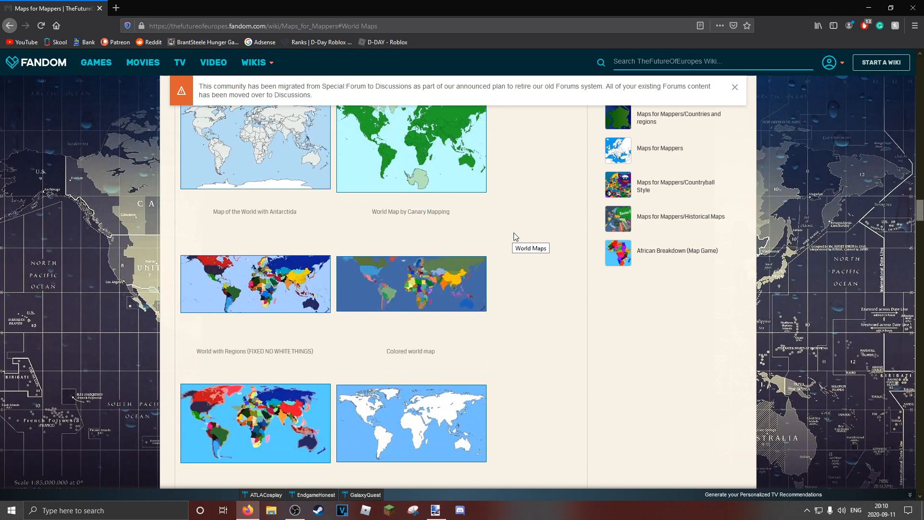
scroll(515, 236, "down", 4)
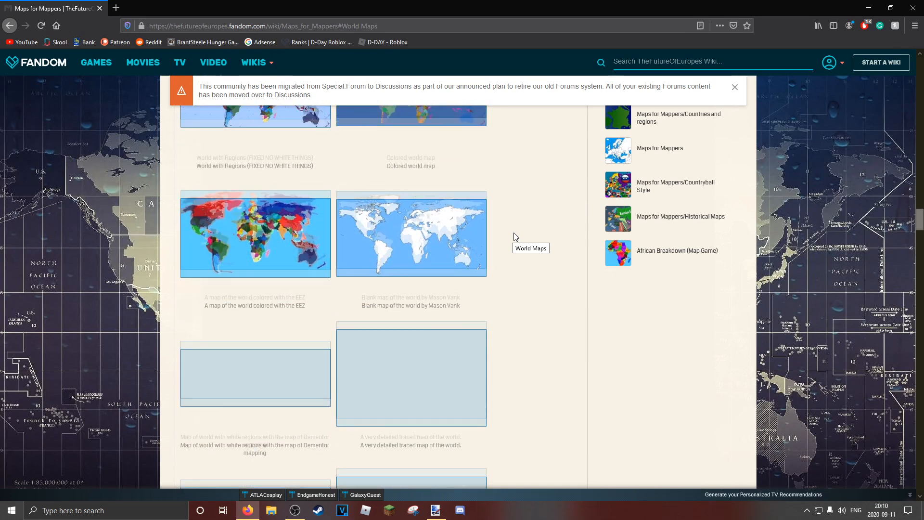
scroll(513, 232, "down", 3)
scroll(515, 233, "up", 3)
- Open the "World with Regions" map from the gallery as a full-size image
left_click(296, 197)
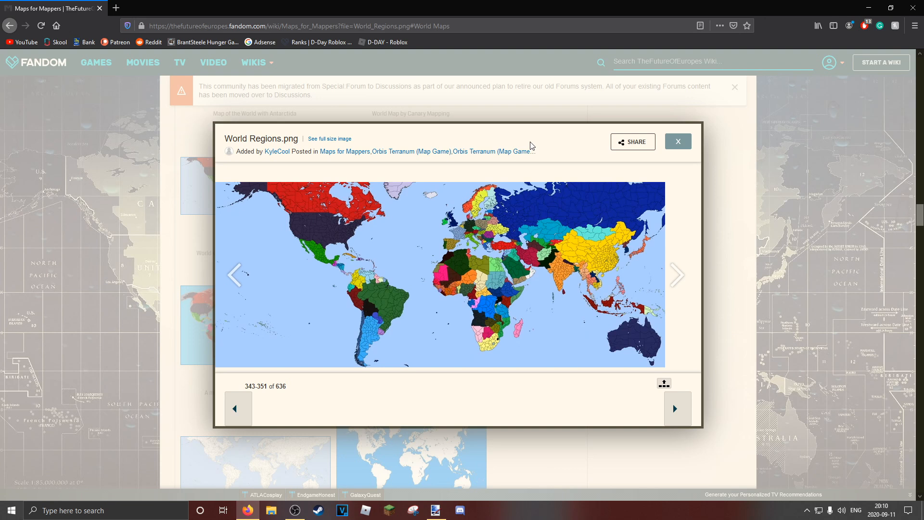
right_click(522, 244)
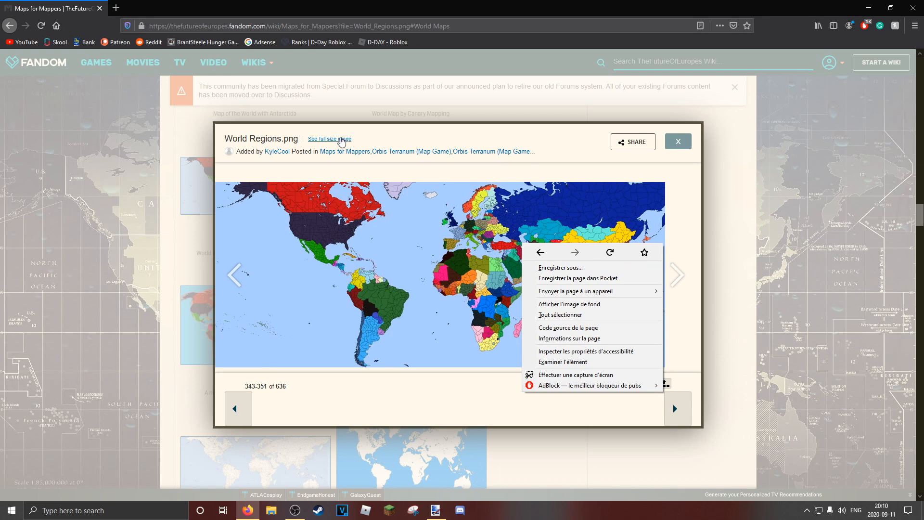
left_click(341, 139)
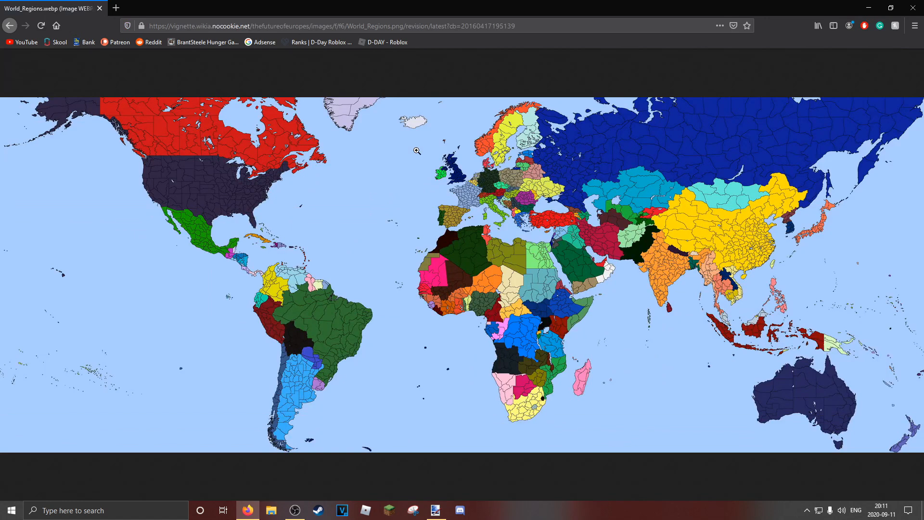
left_click(284, 134)
left_click(284, 134)
- Copy the full-size map and paste it into the blank paint.net image, expanding the canvas to fit, and deselect it
right_click(464, 171)
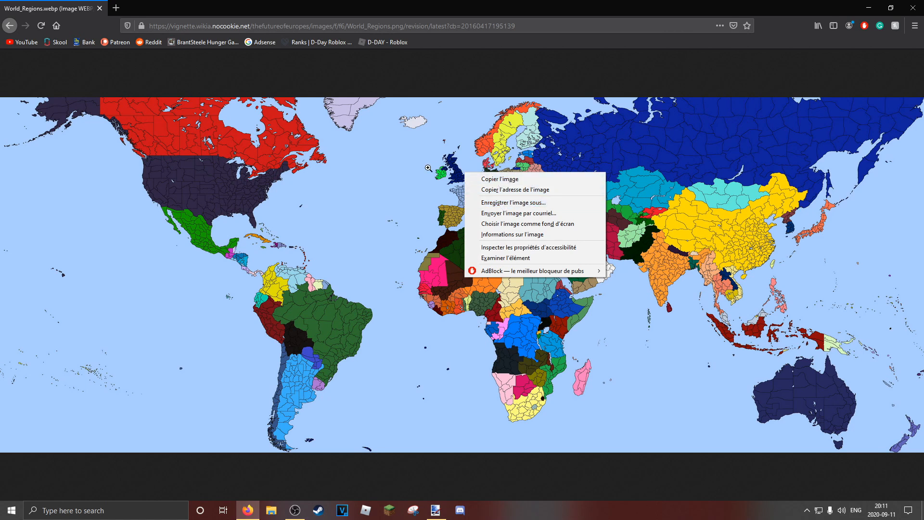
left_click(489, 179)
left_click(436, 510)
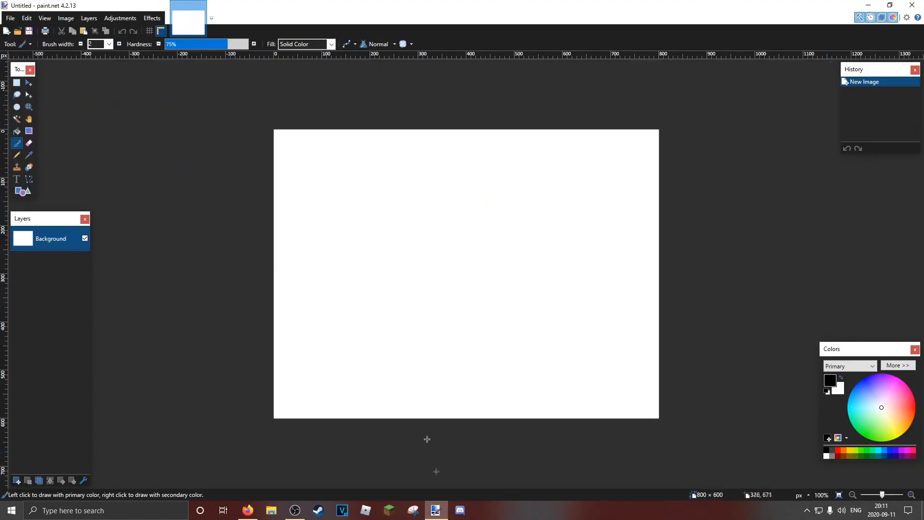
key("ctrl+v")
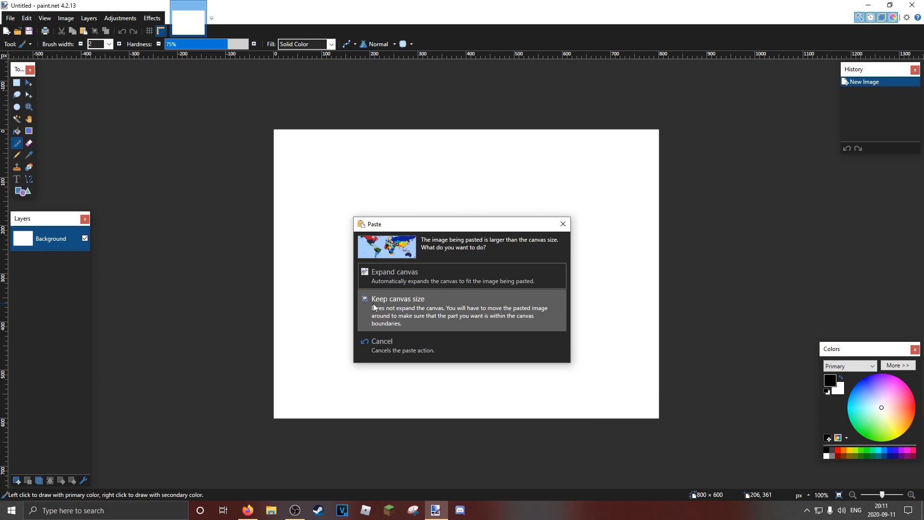
left_click(392, 272)
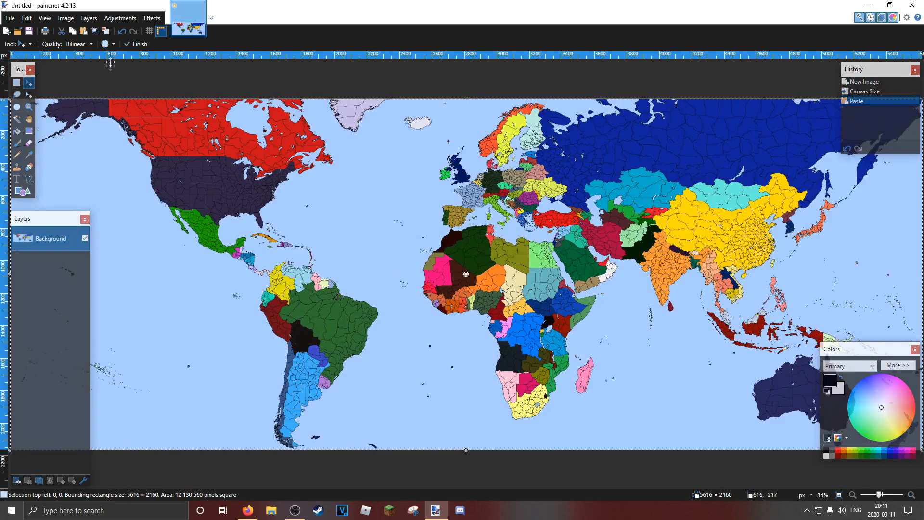
left_click(107, 32)
left_click(29, 107)
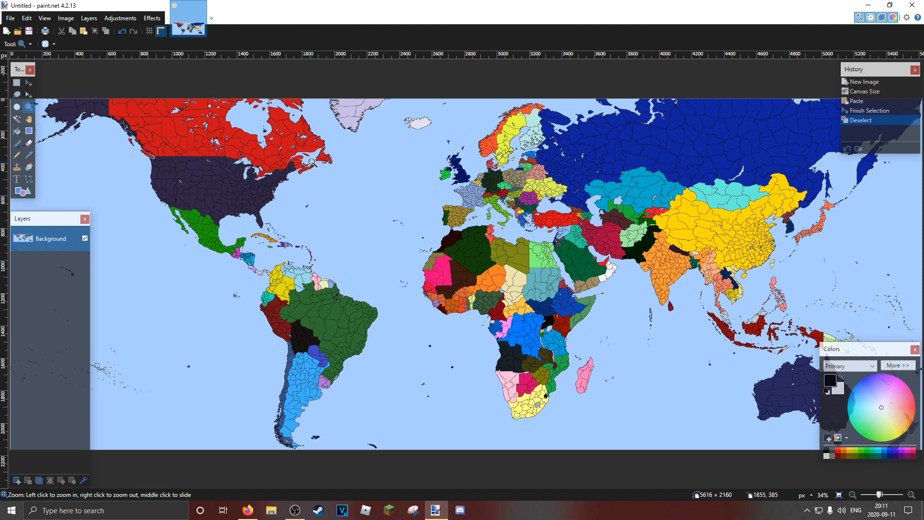
- Save the image as "World map 2" in the Mapping folder, using the paint.net (*.pdn) file type
left_click(10, 19)
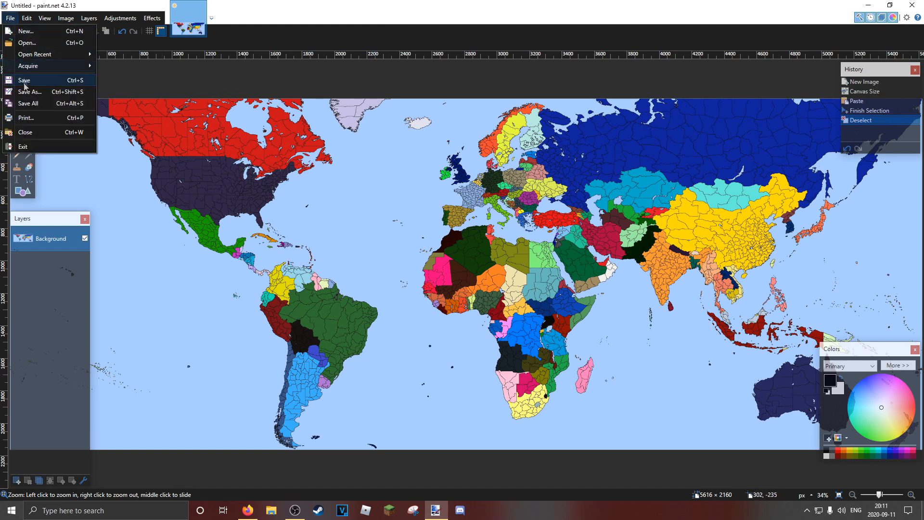
left_click(27, 91)
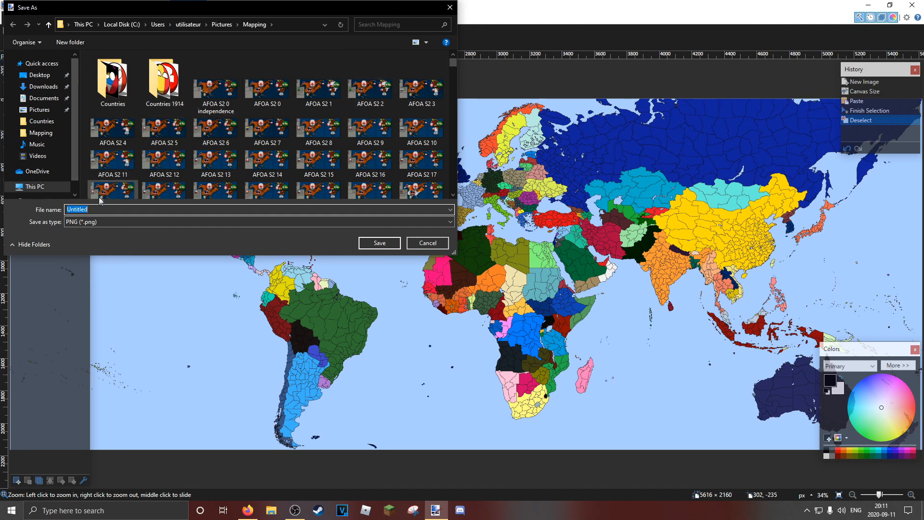
key("BackSpace")
type("Wolrd")
key("BackSpace")
key("BackSpace")
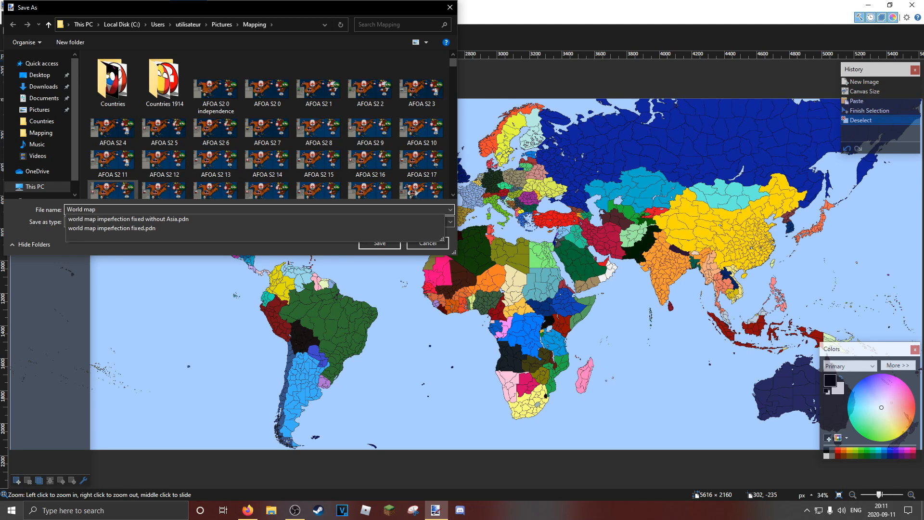
type("ld map 2")
left_click(102, 222)
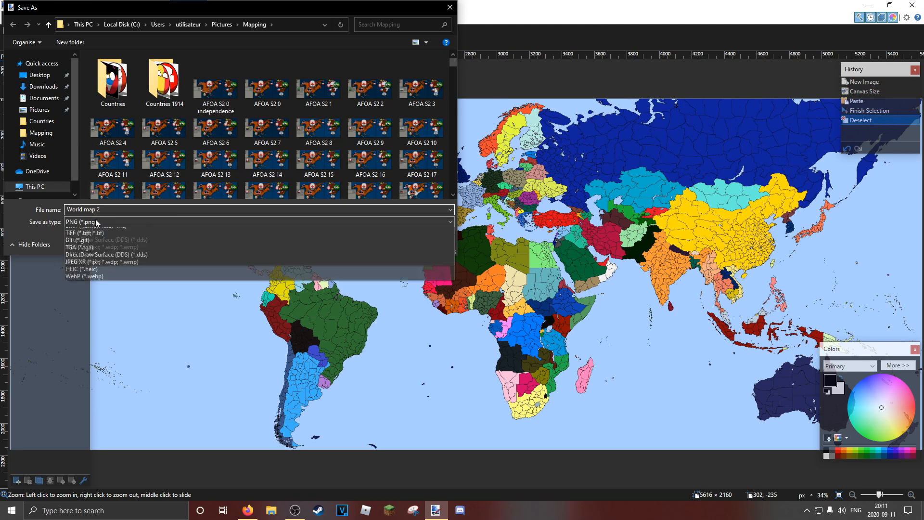
left_click(116, 241)
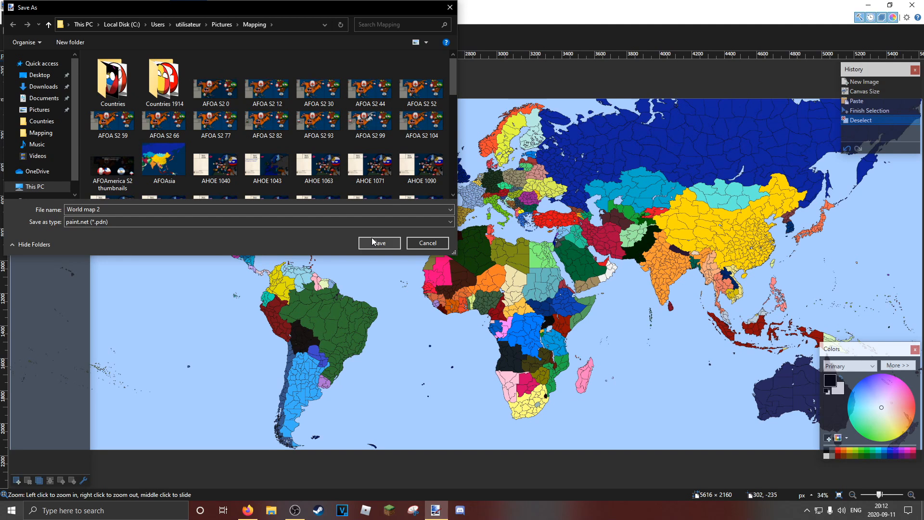
left_click(379, 243)
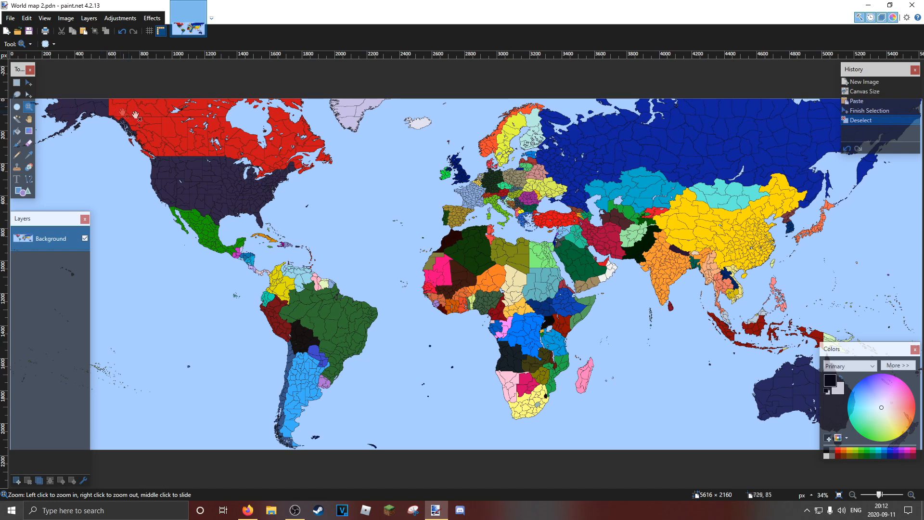
- Select a rectangular area of about 267 × 155 pixels at the map's upper edge, across the Alaska–Canada border
left_click(248, 143)
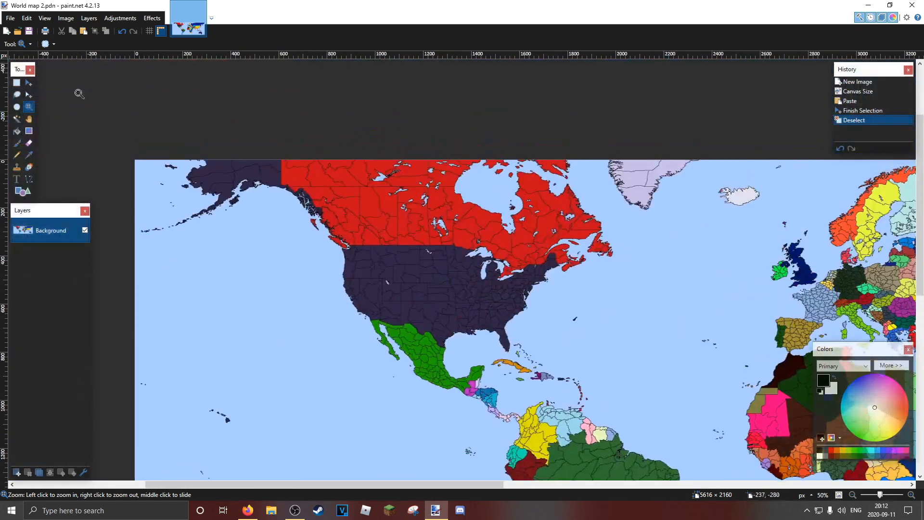
left_click(17, 83)
left_click_drag(257, 136, 321, 197)
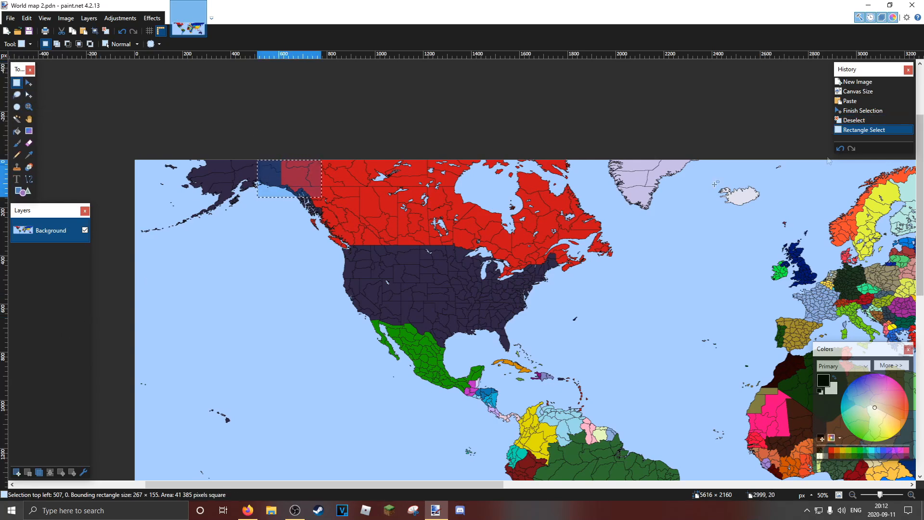
- Hide and redisplay the Layers, Tools, History and Colors windows one after another
left_click(882, 18)
left_click(882, 18)
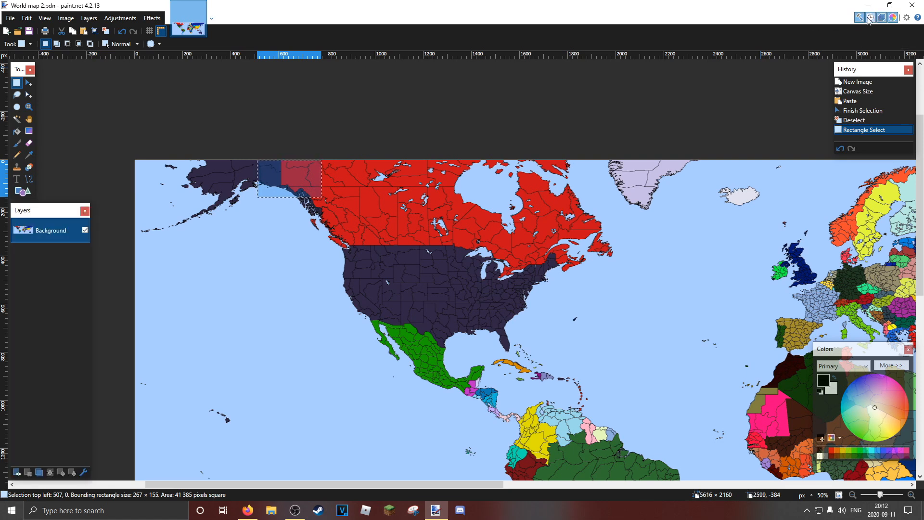
left_click(860, 18)
left_click(860, 19)
left_click(872, 18)
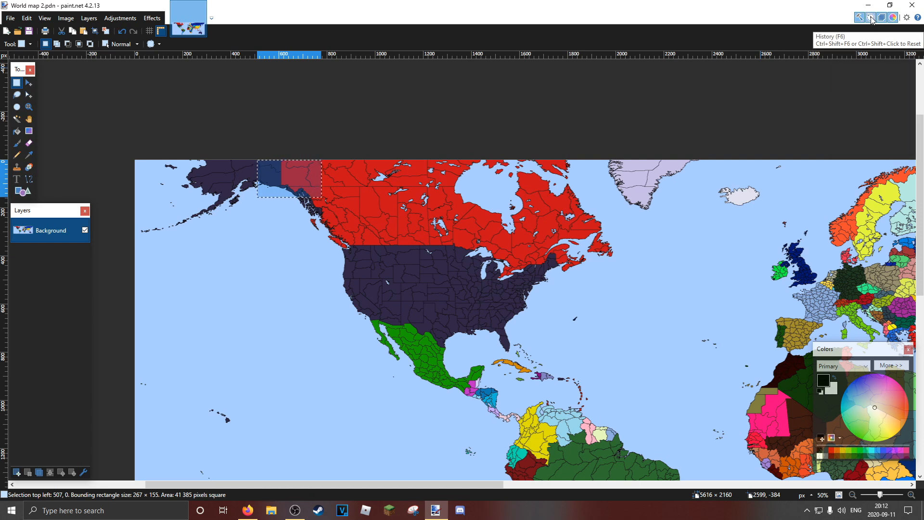
left_click(872, 19)
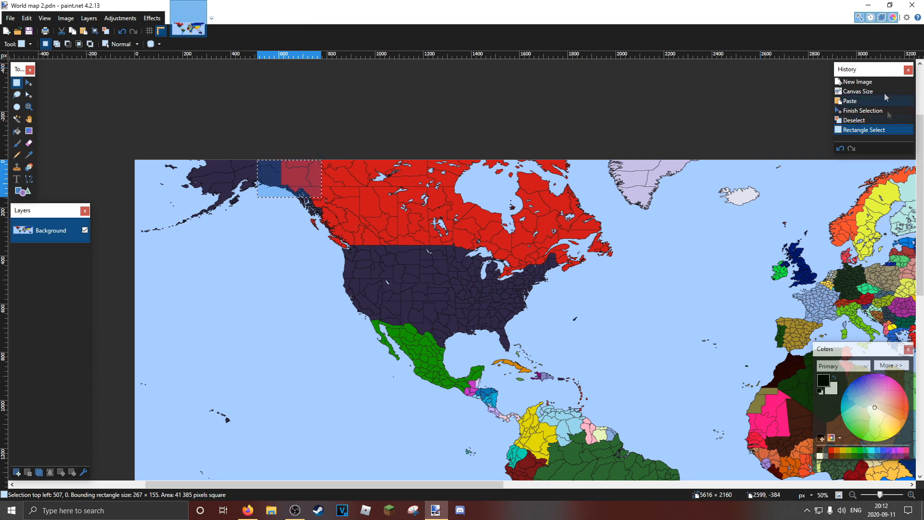
left_click(893, 18)
left_click(893, 18)
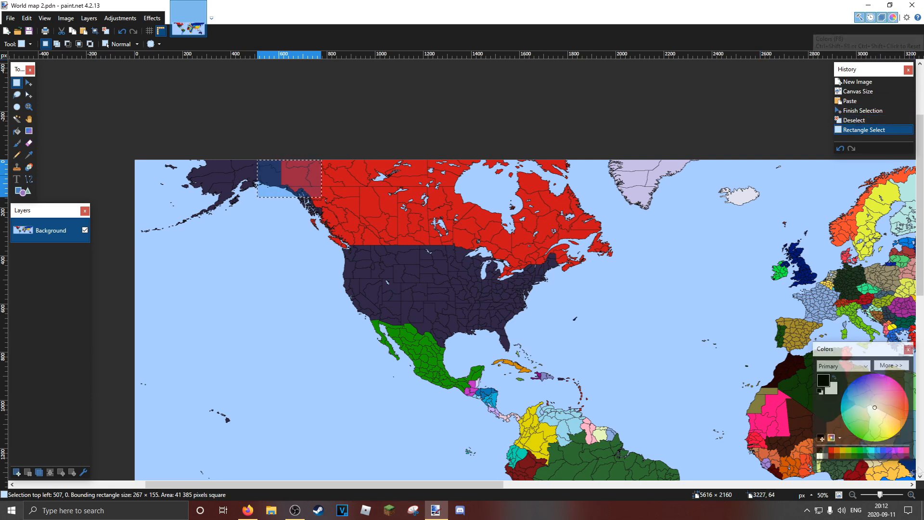
- Expand the Colors window to its full set of color options and collapse it again
left_click(891, 365)
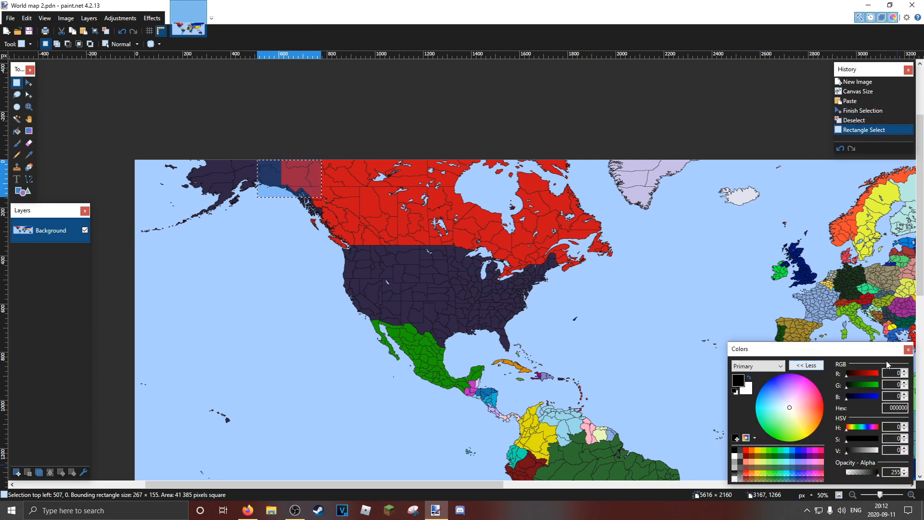
left_click(806, 366)
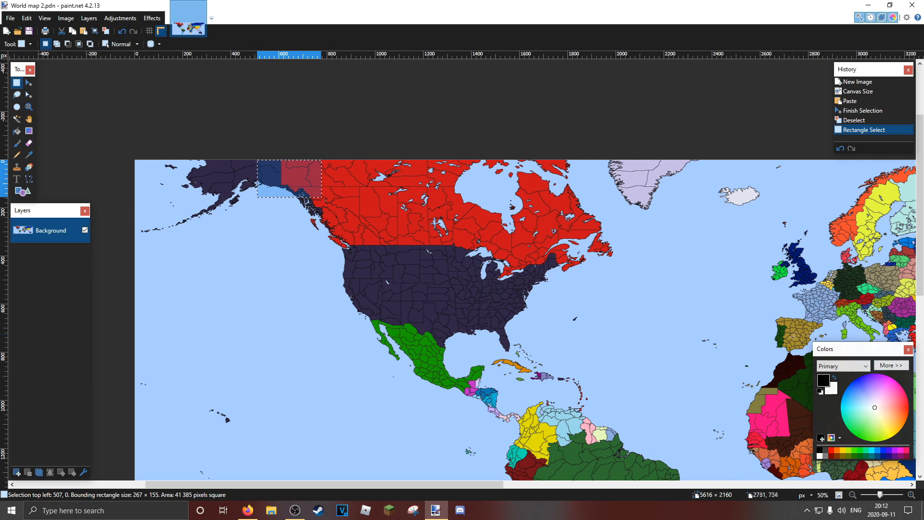
- Try the Dark and Light color schemes in the user interface settings, and return the interface to its dark look
left_click(907, 17)
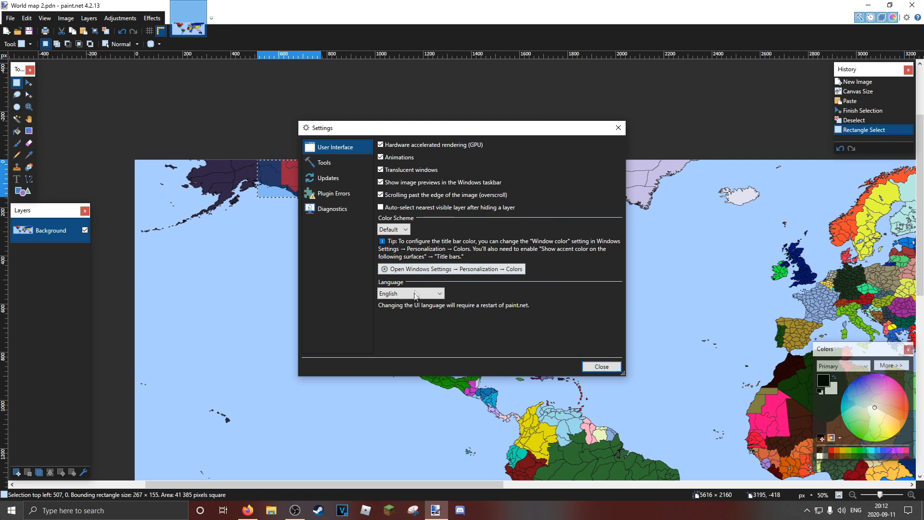
left_click(402, 229)
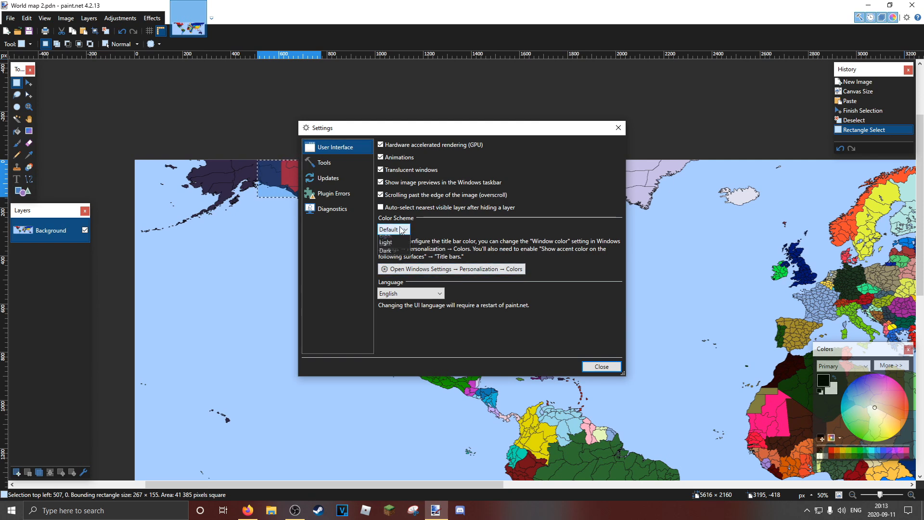
left_click(394, 258)
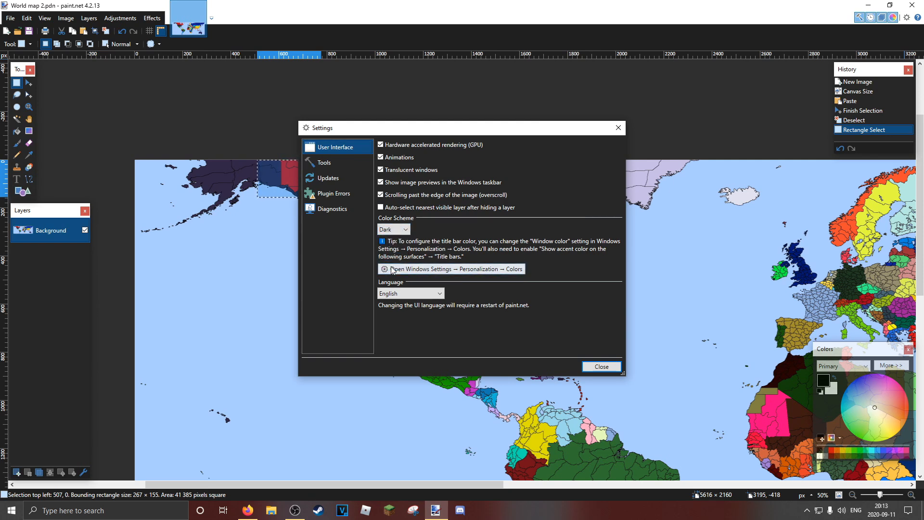
left_click(393, 229)
left_click(392, 258)
left_click(394, 229)
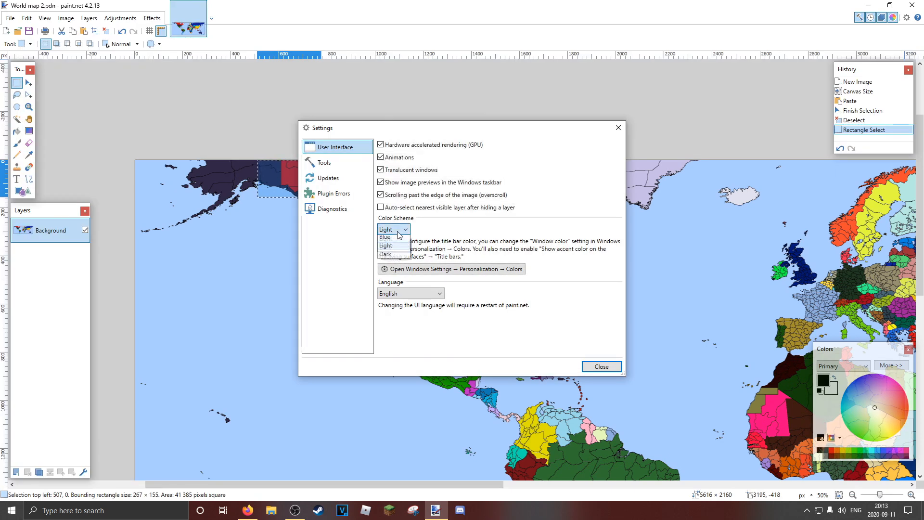
left_click(396, 240)
left_click(601, 366)
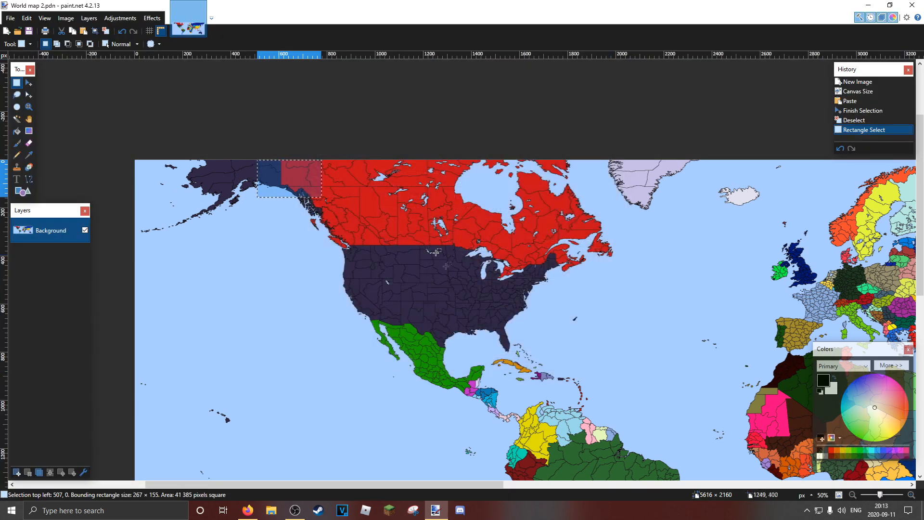
- Clear the small selection and select a rectangle of about 1397 × 521 pixels around Canada and the northern United States
left_click(281, 128)
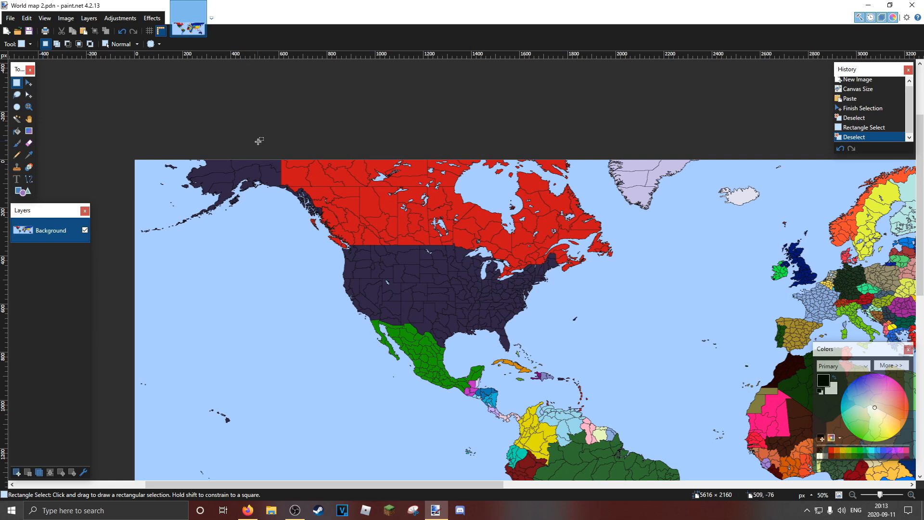
left_click_drag(278, 160, 613, 285)
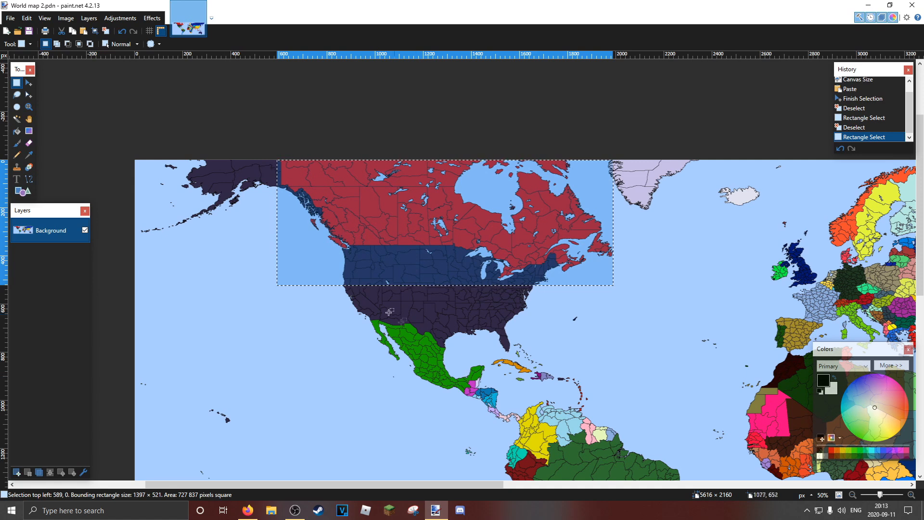
- Adjust the selection outline to about 1381 × 507 pixels with Move Selection and crop the image to it
left_click(29, 94)
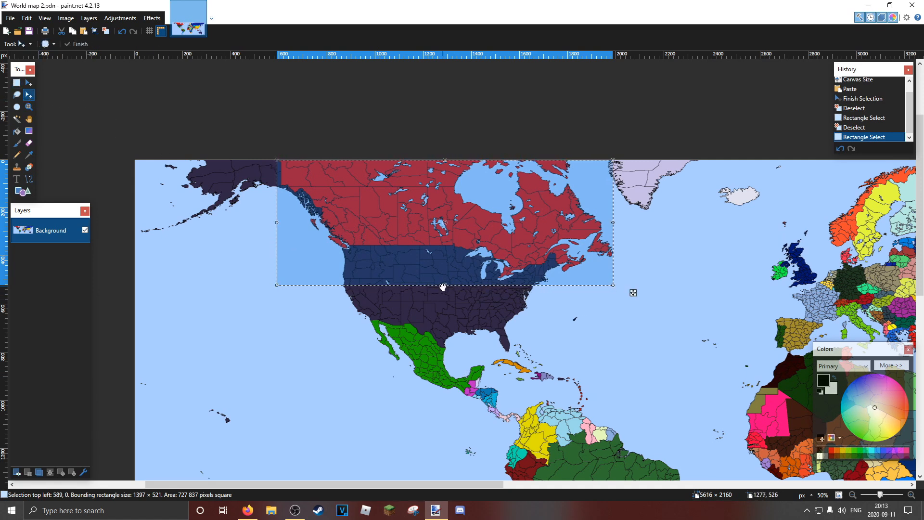
left_click_drag(439, 283, 448, 288)
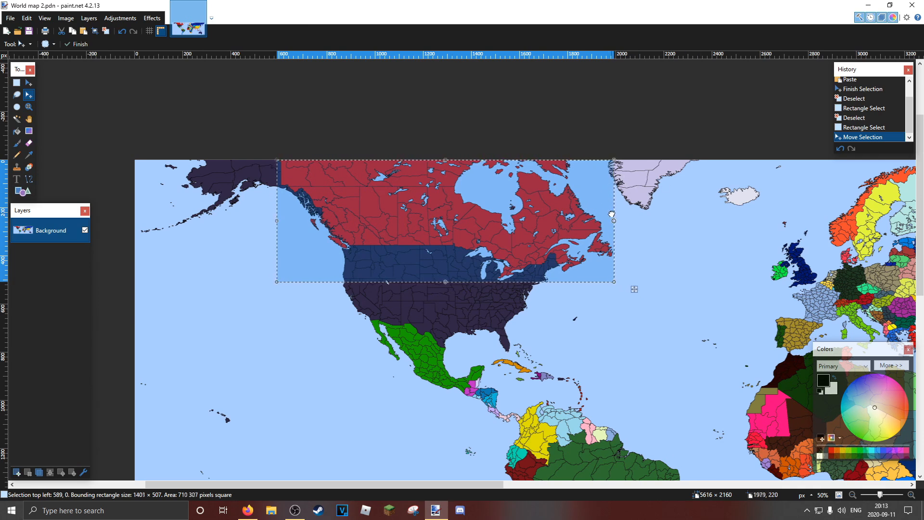
left_click_drag(612, 215, 611, 213)
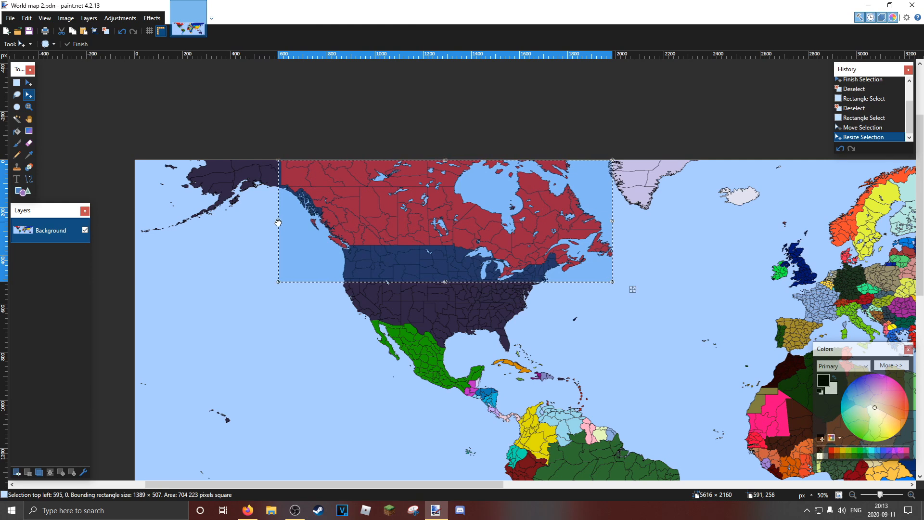
left_click_drag(280, 223, 283, 223)
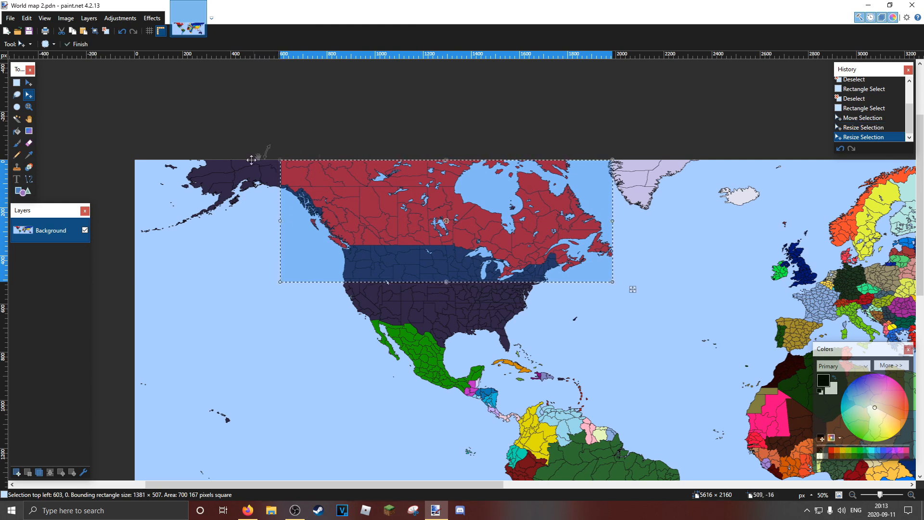
left_click(95, 32)
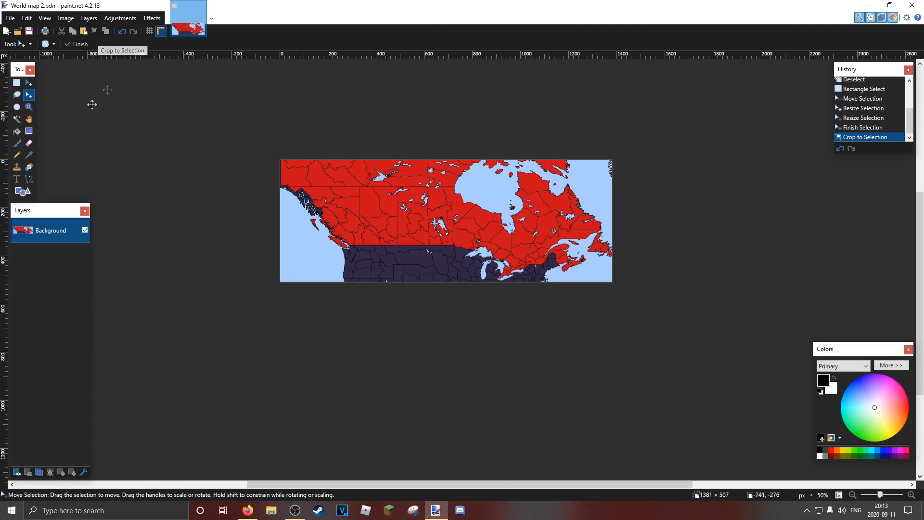
- Select the light-blue water with the Magic Wand at 0% tolerance, sampling the ocean off Canada's west coast
left_click(29, 107)
left_click(441, 239)
scroll(437, 243, "up", 2)
left_click_drag(442, 239, 485, 222)
scroll(437, 243, "down", 1)
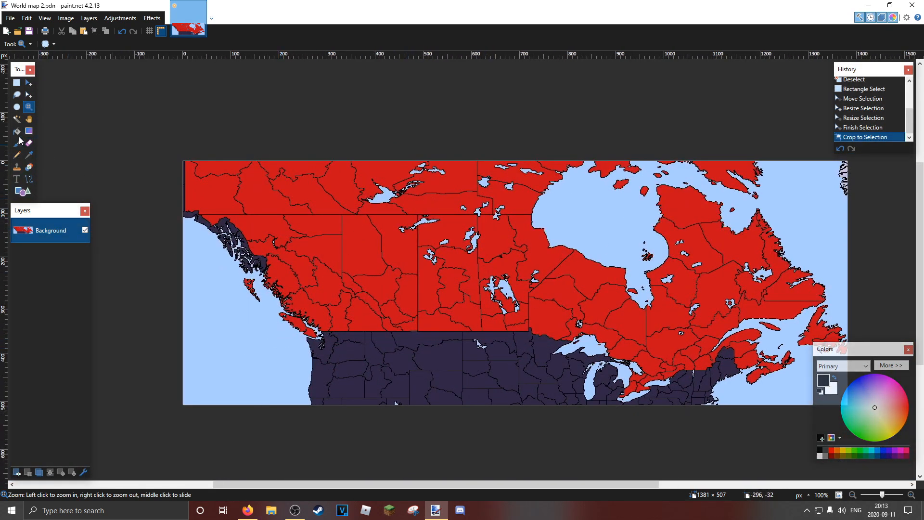
left_click(17, 119)
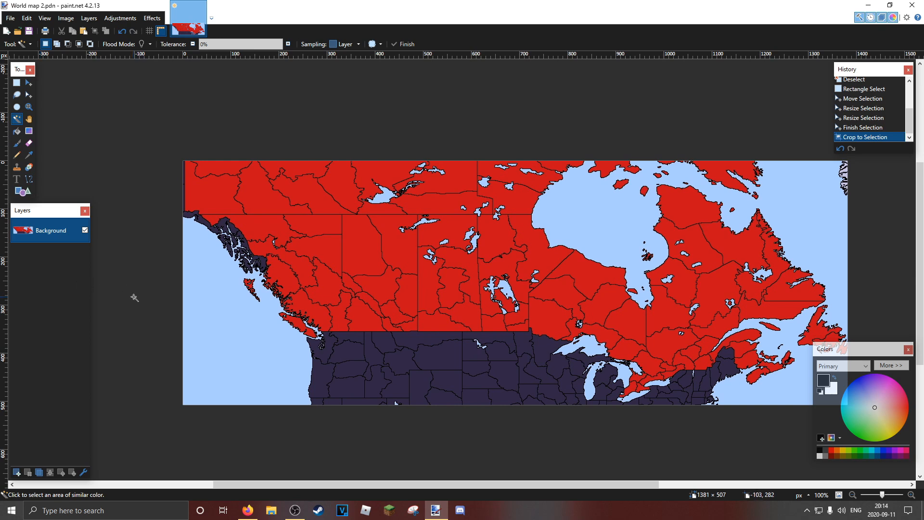
left_click(204, 302)
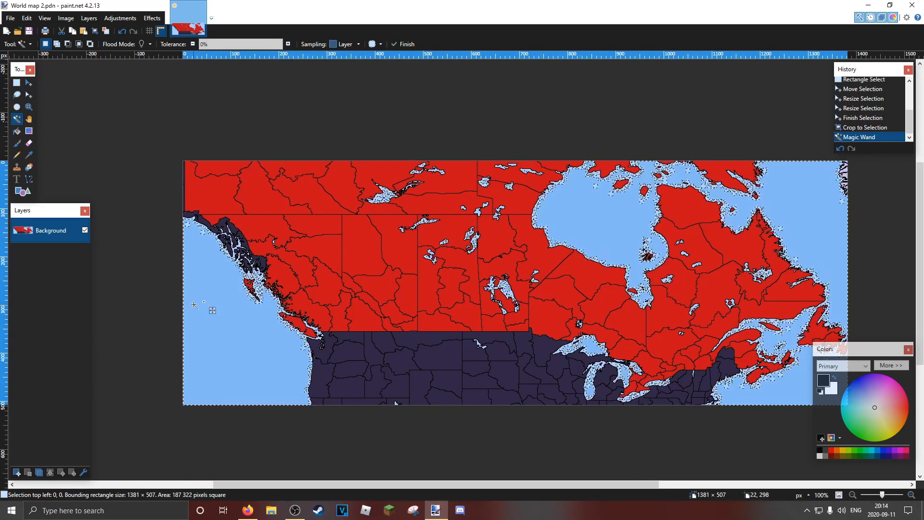
- Examine up close how well the water selection follows the coastline of southeastern Alaska
left_click(29, 107)
left_click(247, 240)
left_click(243, 235)
left_click(263, 241)
left_click(302, 284)
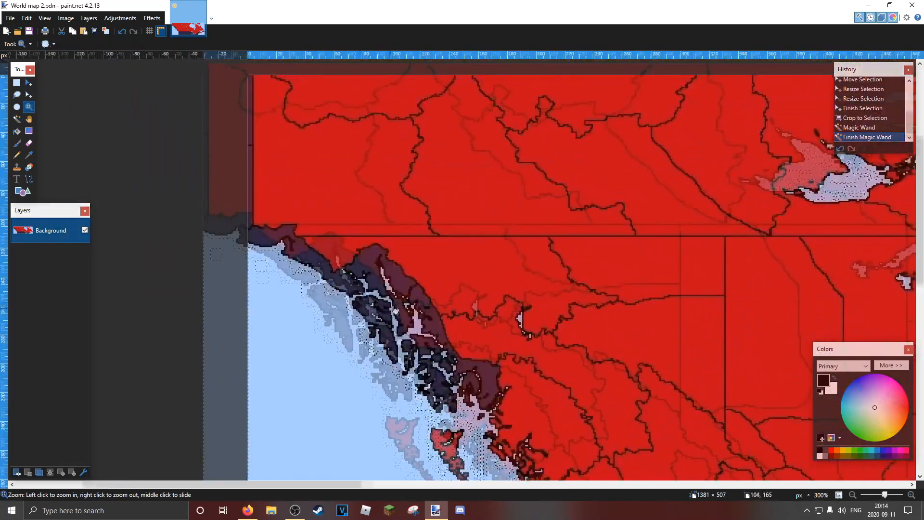
left_click(327, 289)
left_click(346, 292)
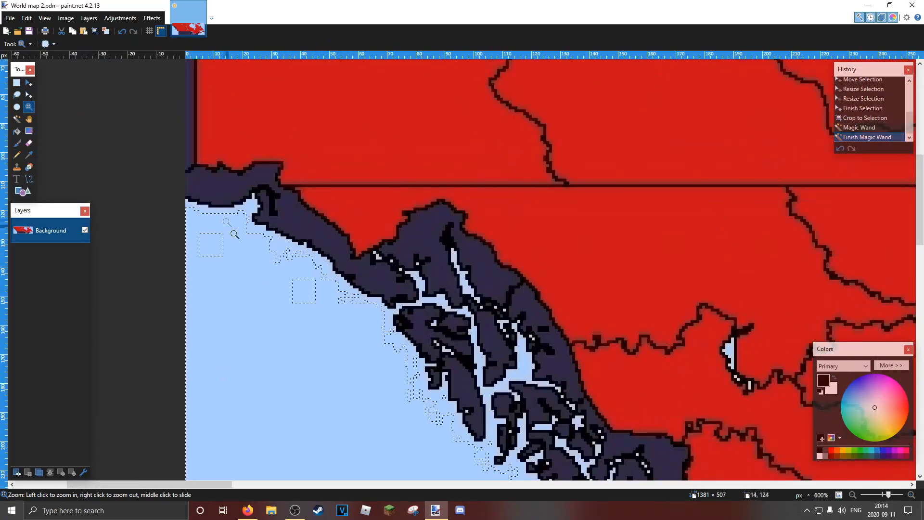
right_click(326, 323)
right_click(324, 325)
right_click(323, 327)
right_click(323, 327)
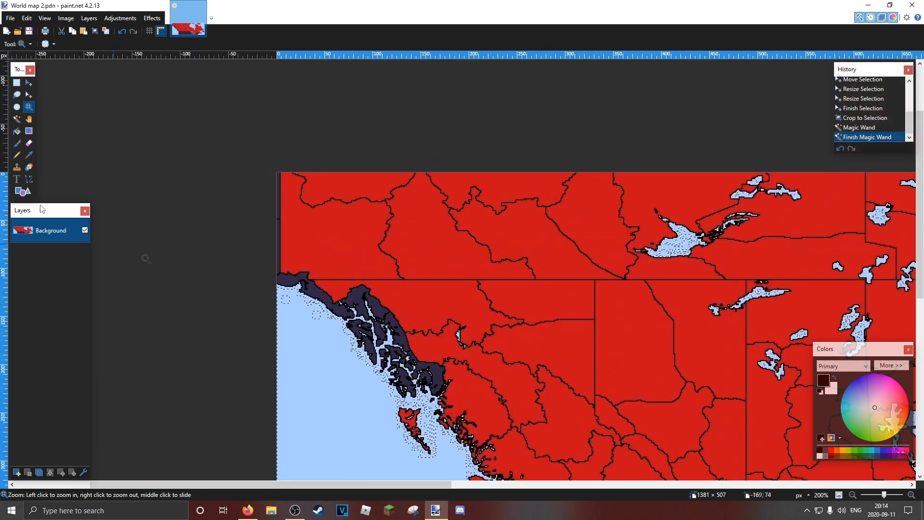
- Set the Magic Wand tolerance to 18% and reselect the water from the ocean off the Alaskan coast
left_click(15, 120)
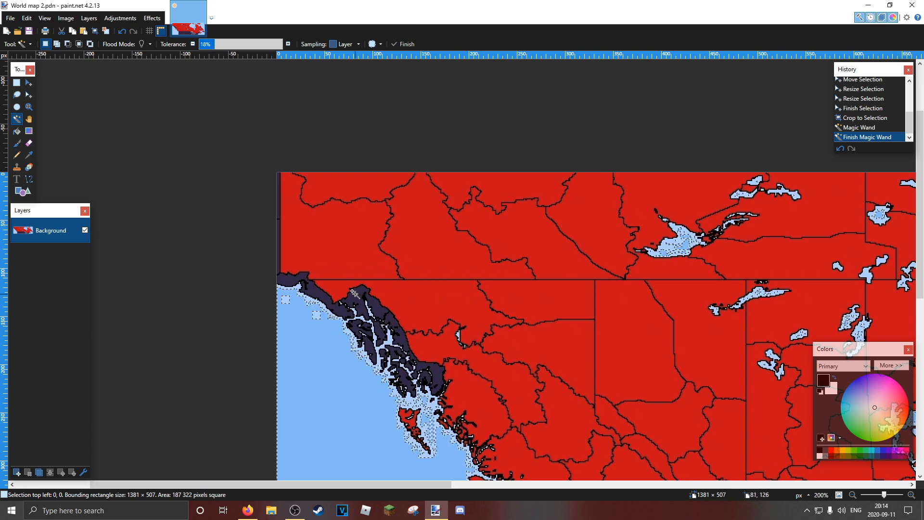
left_click(286, 301)
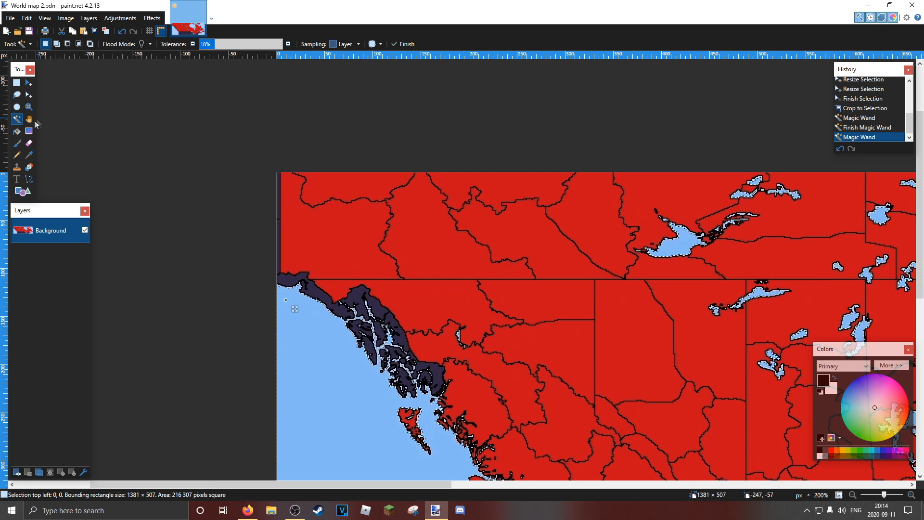
- Add the missed light pixels along the Alaskan coast and in the small inland lake to the Magic Wand selection
left_click(29, 108)
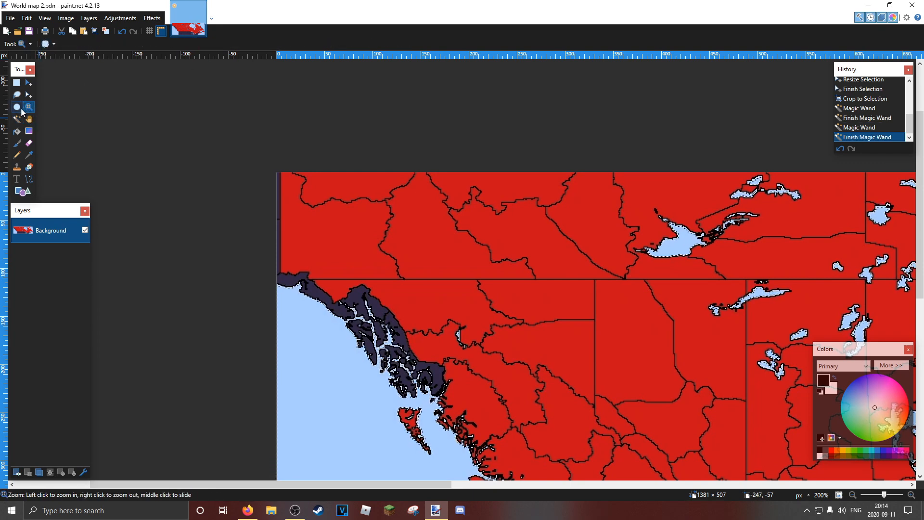
left_click(262, 260)
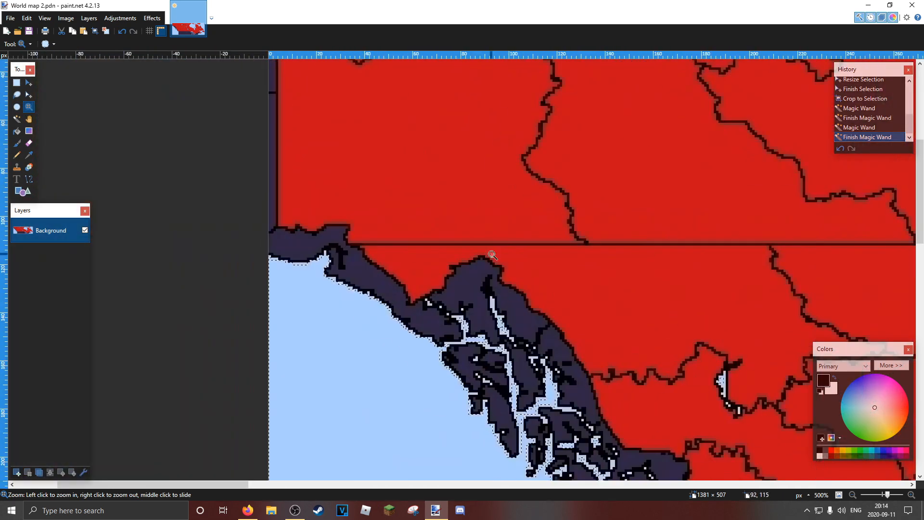
left_click(344, 238)
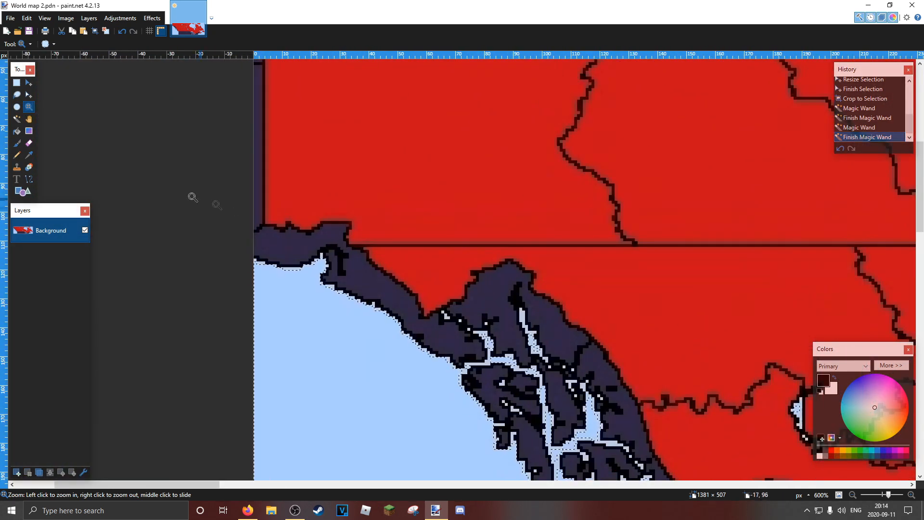
left_click(21, 119)
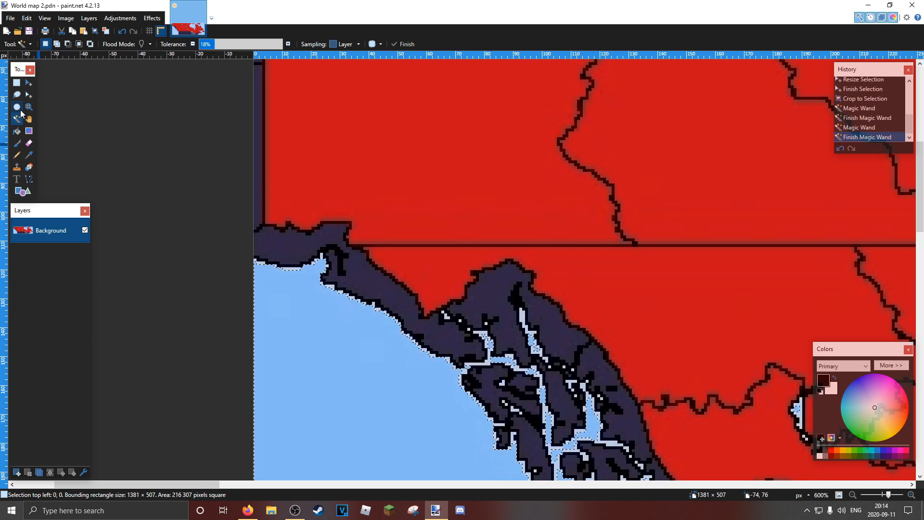
left_click(287, 269, "ctrl")
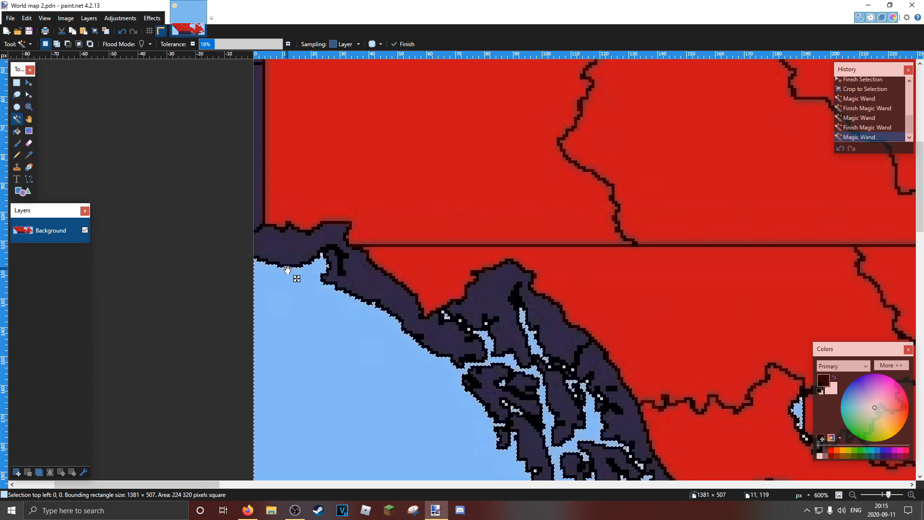
left_click(321, 255, "ctrl")
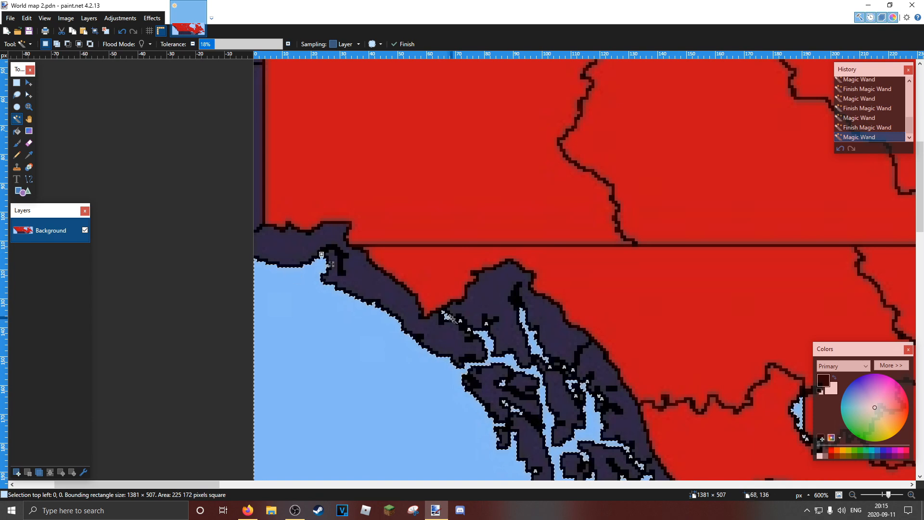
left_click_drag(621, 371, 528, 294)
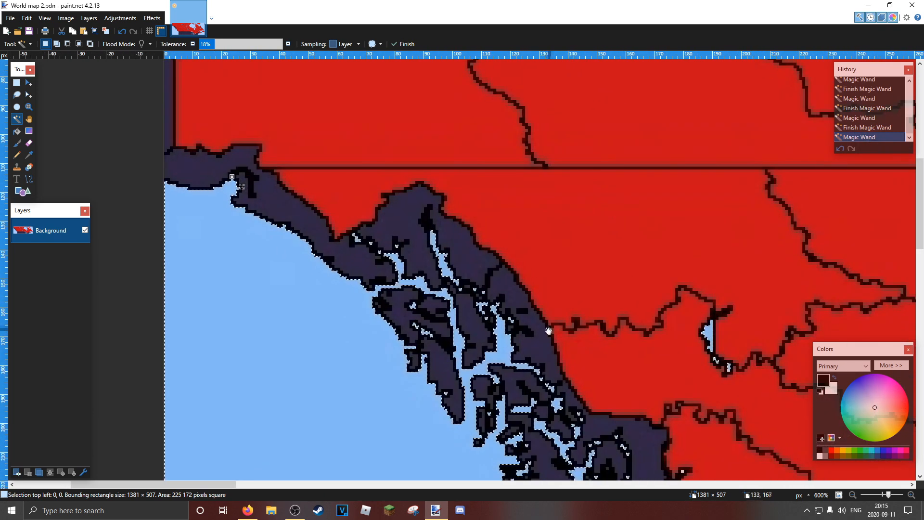
left_click_drag(547, 334, 423, 261)
left_click(602, 297, "ctrl")
- Examine the water selection along the Pacific coast, across the inland lakes and around the Great Lakes
left_click_drag(517, 357, 554, 296)
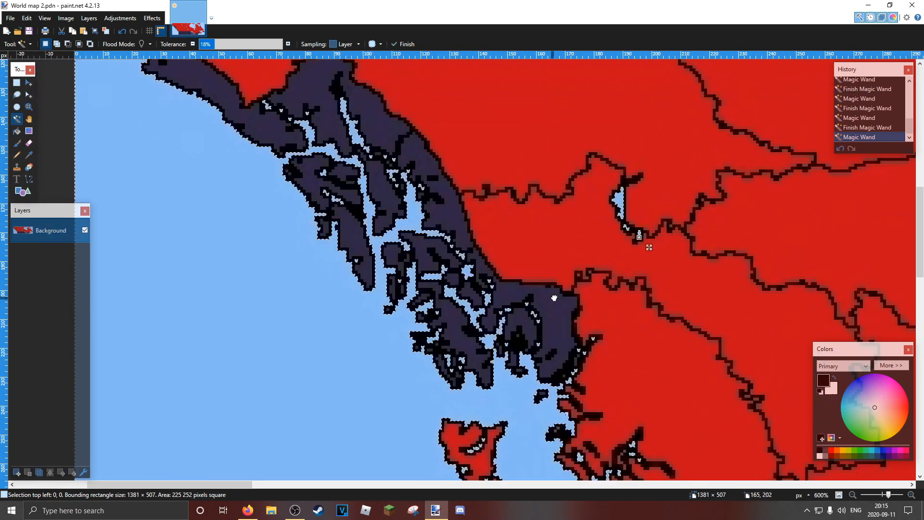
left_click_drag(608, 344, 440, 221)
left_click_drag(458, 283, 305, 152)
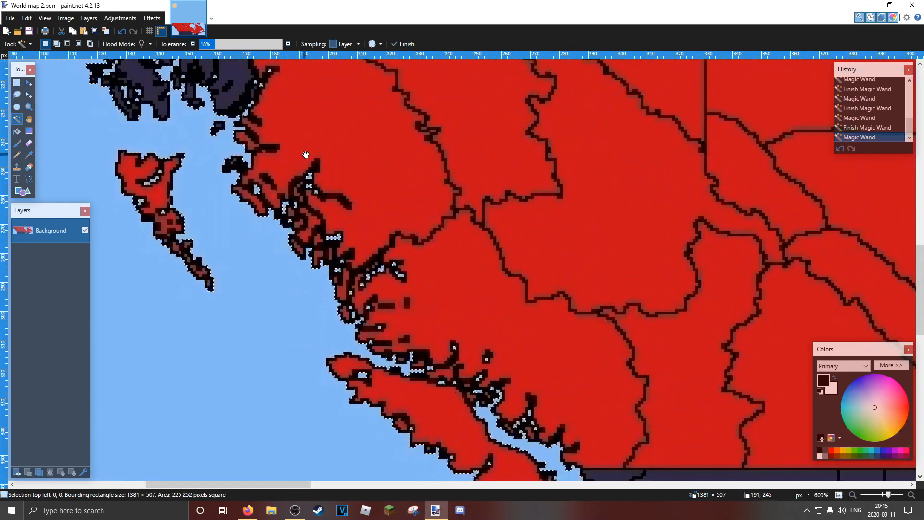
left_click_drag(478, 292, 413, 211)
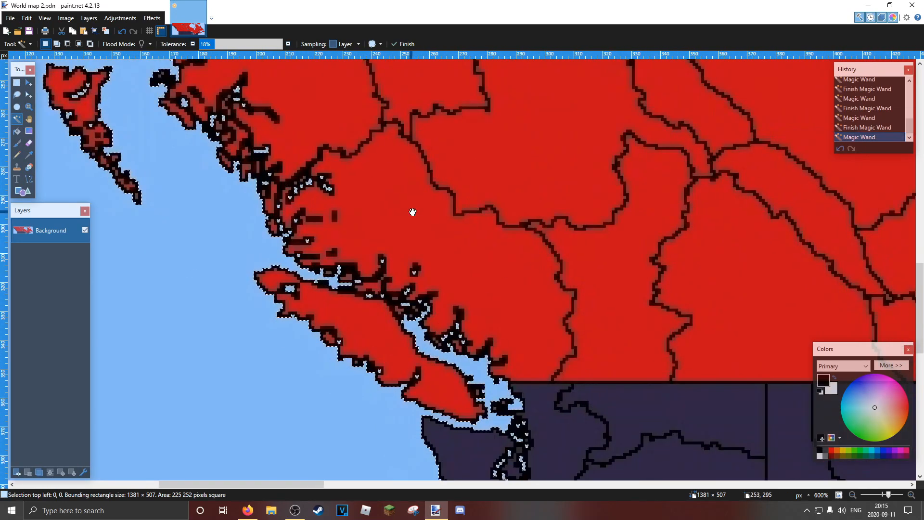
left_click_drag(533, 289, 406, 226)
left_click_drag(424, 325, 402, 168)
left_click_drag(479, 310, 387, 144)
left_click_drag(624, 204, 355, 209)
left_click_drag(526, 195, 221, 332)
left_click_drag(565, 230, 502, 245)
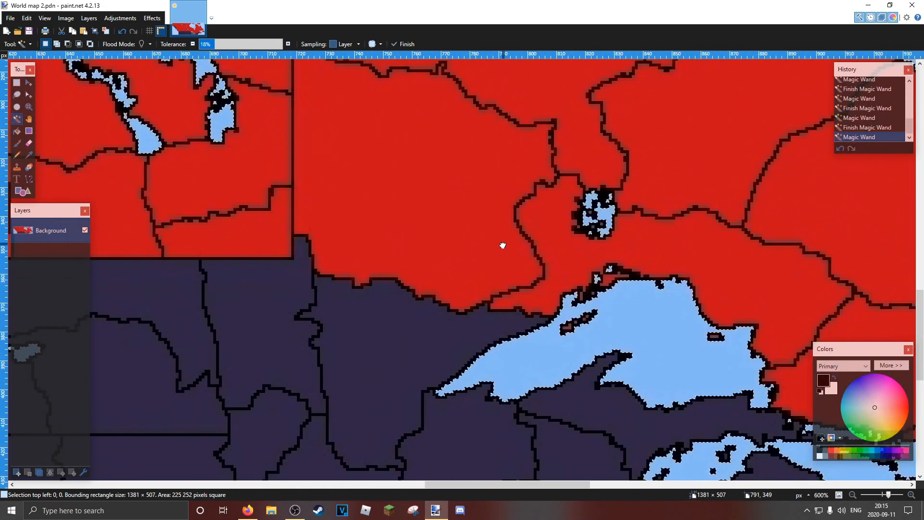
left_click_drag(392, 198, 594, 303)
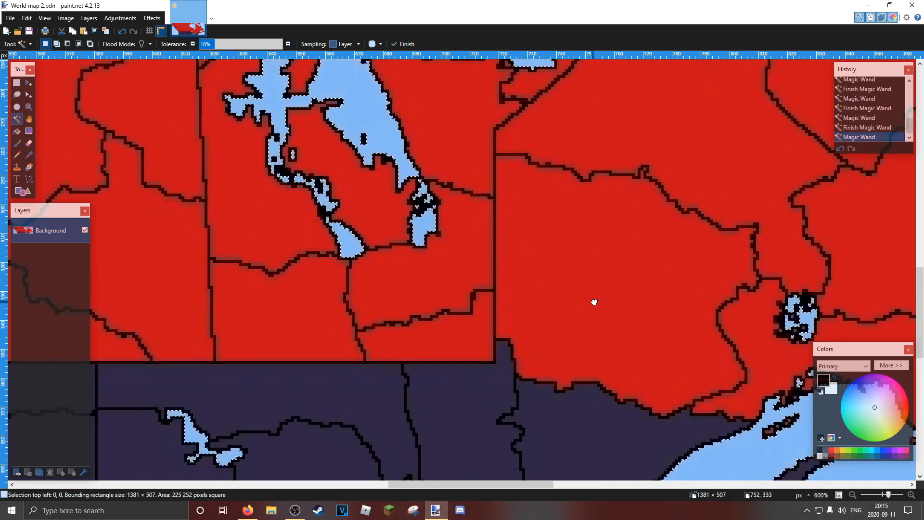
left_click_drag(331, 157, 452, 264)
left_click_drag(581, 260, 337, 120)
left_click_drag(713, 284, 426, 136)
left_click_drag(586, 285, 504, 192)
left_click_drag(603, 306, 536, 238)
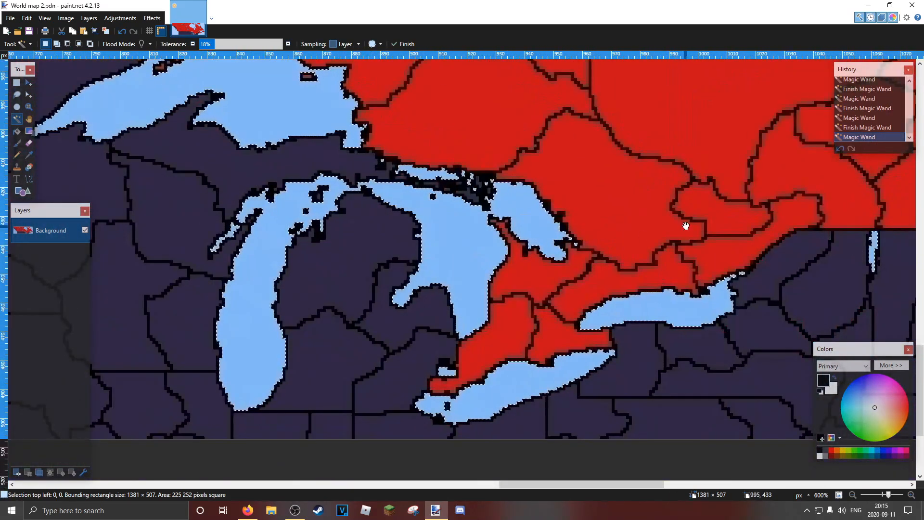
- Examine the water selection around the Great Lakes, the Atlantic coast, the Quebec lakes and Hudson Bay, then across the whole map
left_click_drag(686, 239, 410, 291)
left_click_drag(707, 228, 498, 263)
left_click_drag(673, 208, 488, 157)
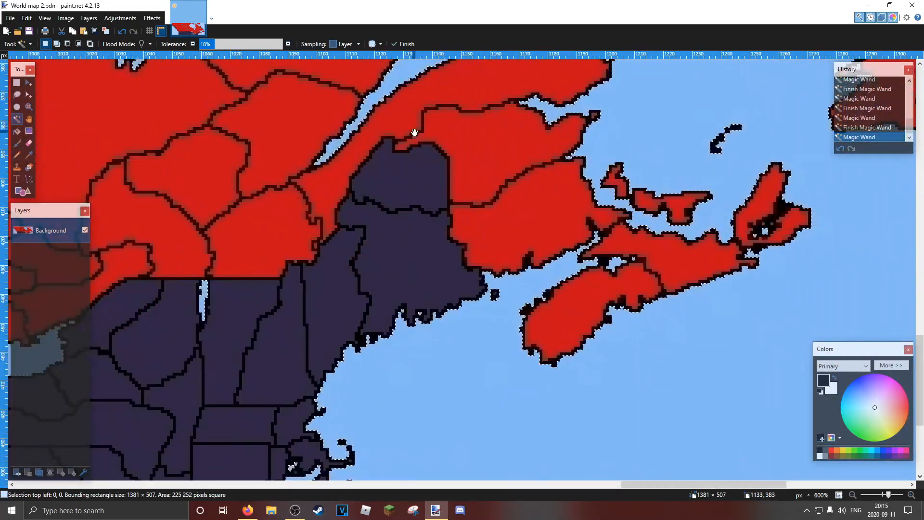
left_click_drag(436, 94, 388, 260)
left_click_drag(362, 65, 512, 248)
left_click_drag(432, 169, 595, 269)
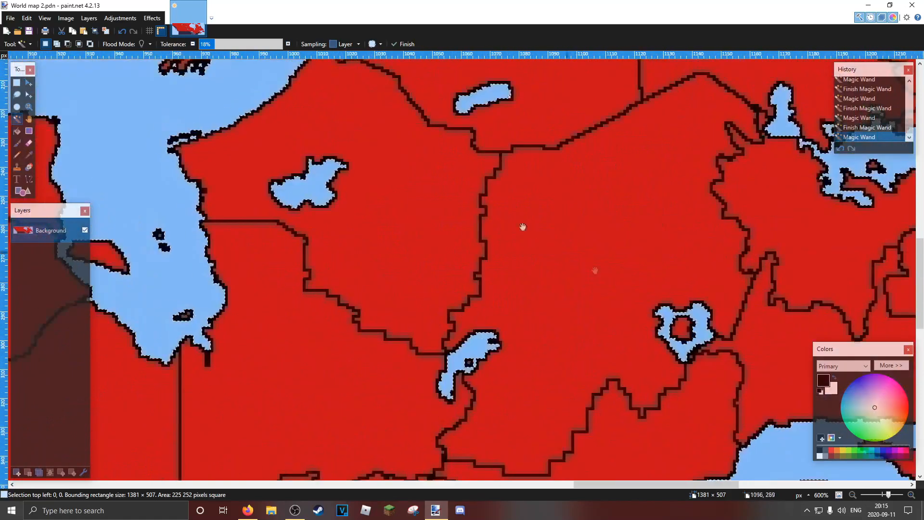
left_click_drag(244, 100, 446, 188)
left_click_drag(253, 120, 531, 342)
left_click_drag(217, 126, 363, 295)
left_click_drag(343, 242, 354, 308)
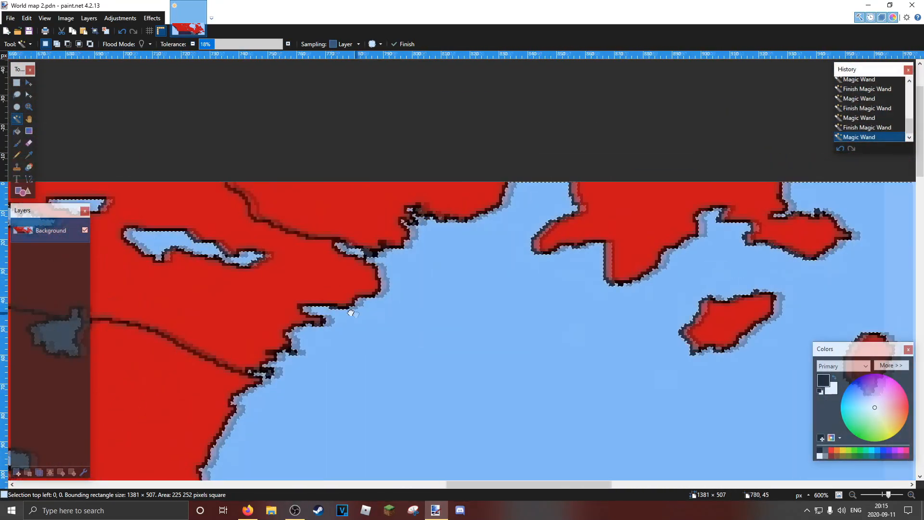
left_click(29, 110)
scroll(233, 124, "down", 9)
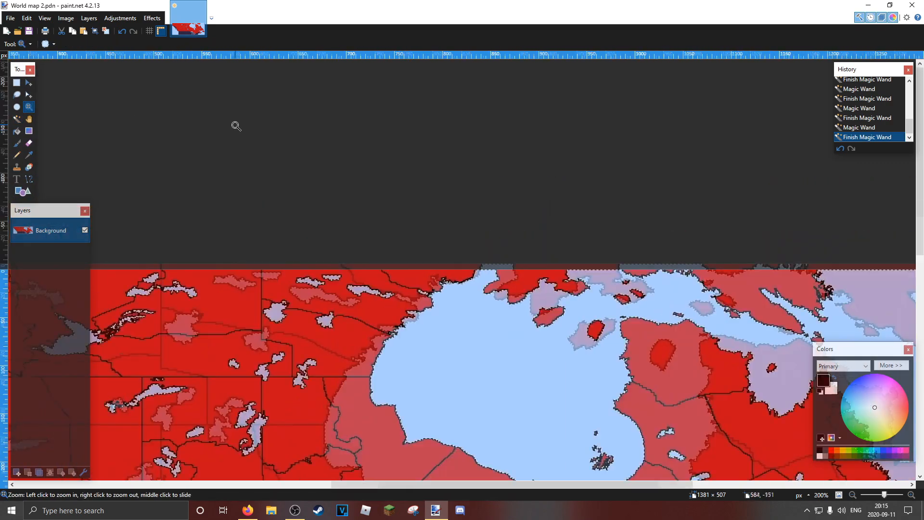
scroll(368, 240, "up", 1)
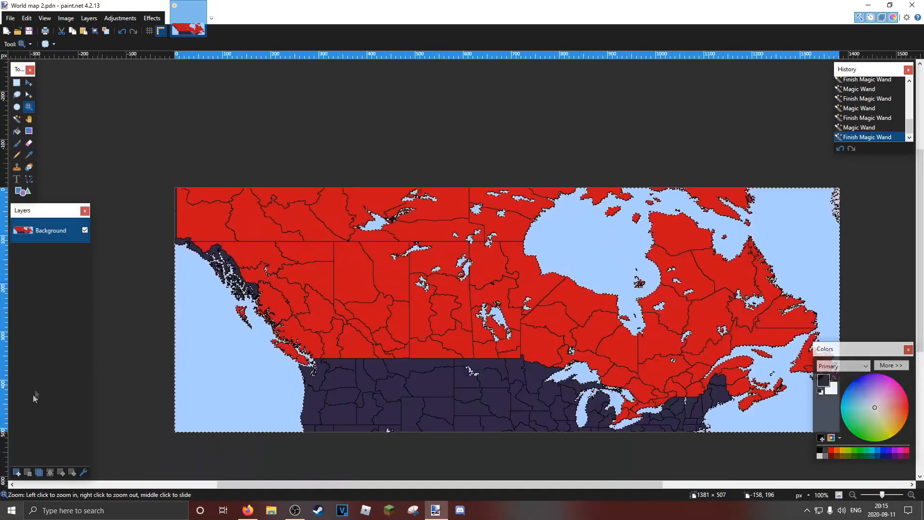
- Add a new layer beneath the Background layer and name it Water
left_click(17, 472)
left_click_drag(41, 231, 51, 257)
double_click(53, 257)
key("BackSpace")
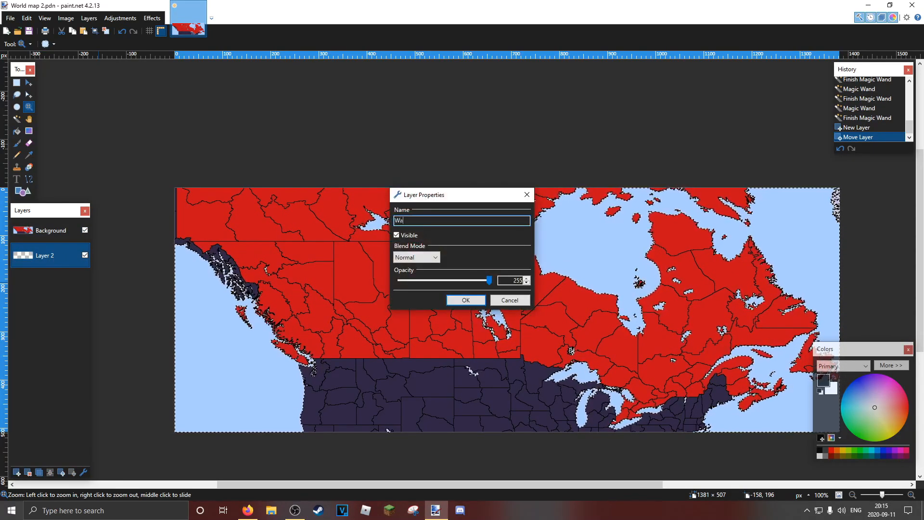
key("Return")
left_click(43, 232)
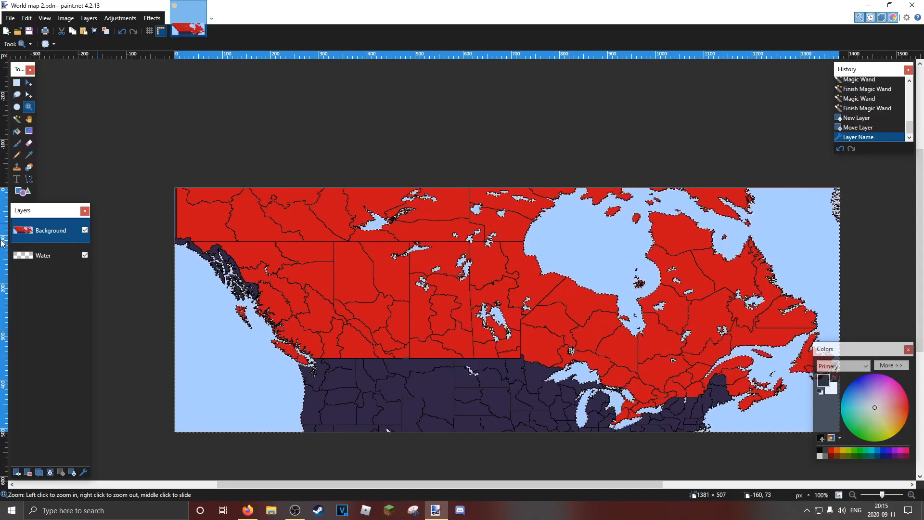
double_click(48, 254)
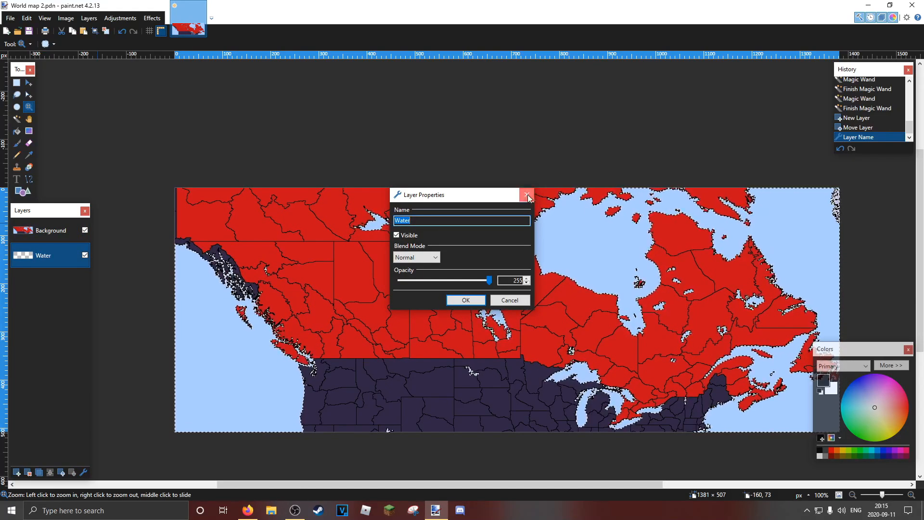
left_click(527, 194)
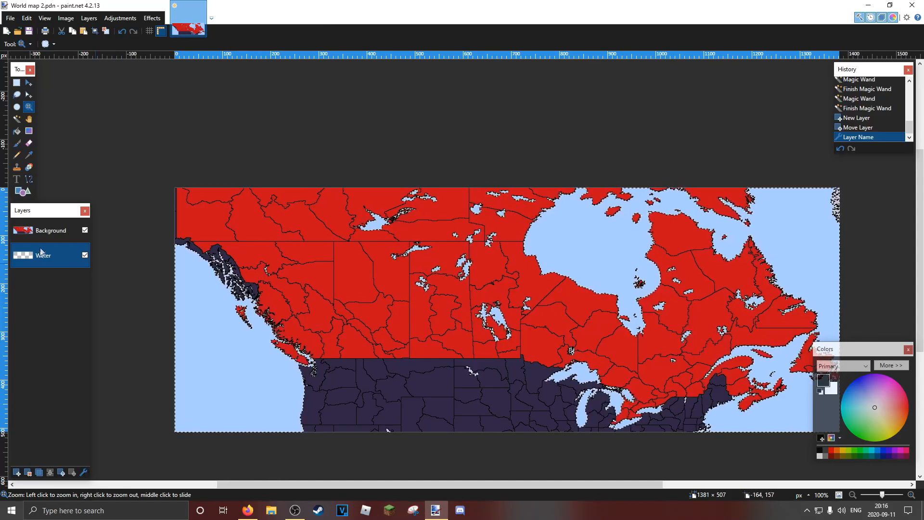
- Cut the selected water from the Background layer and paste it into the Water layer
left_click(61, 231)
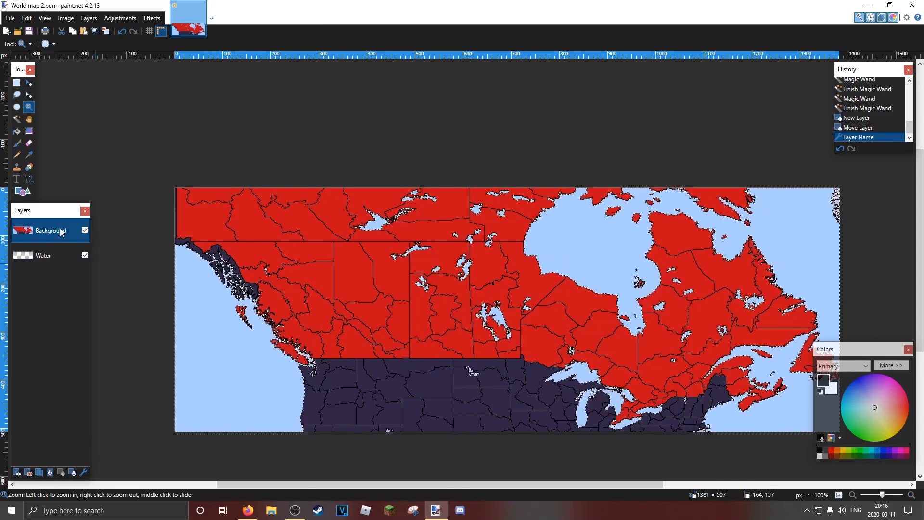
key("ctrl+x")
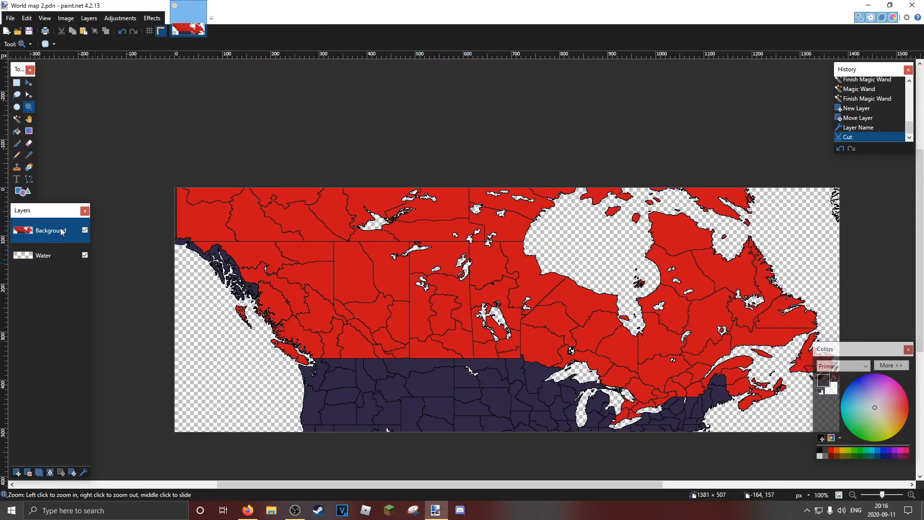
left_click(60, 252)
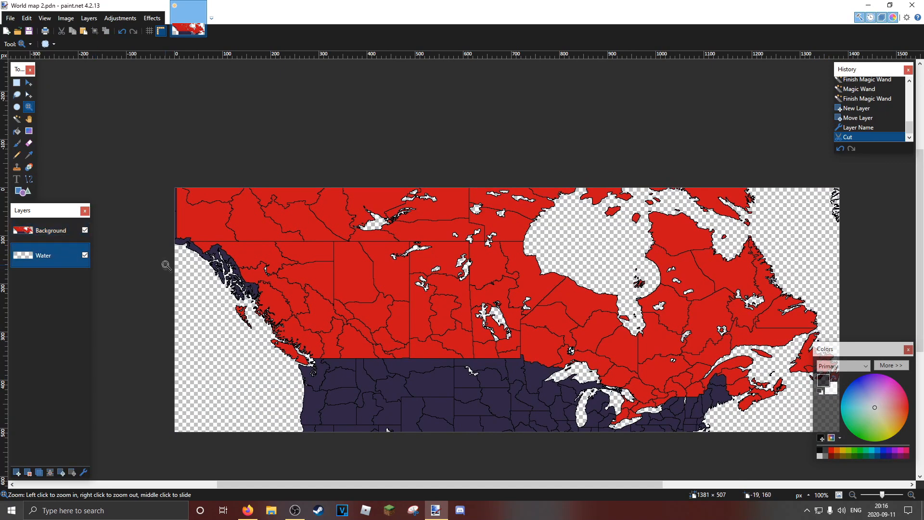
key("ctrl+v")
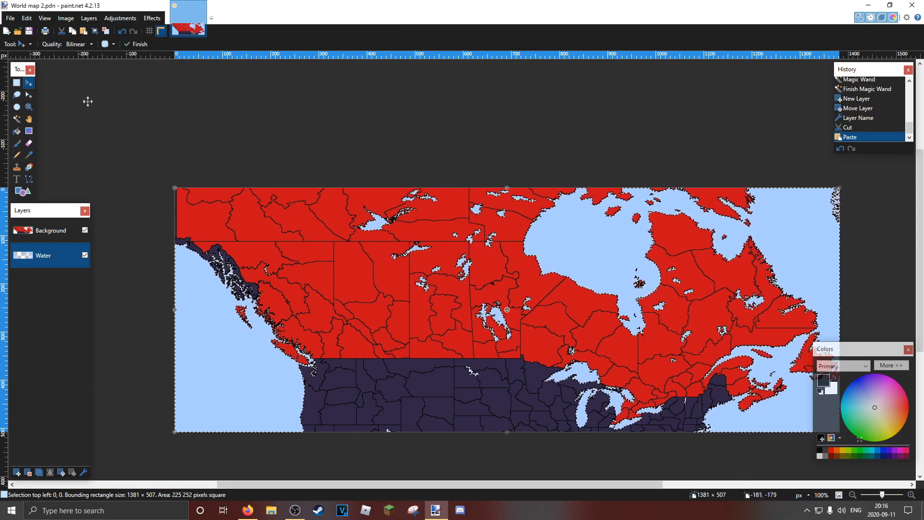
- Choose the Paintbrush with a brush width of 85
left_click(17, 143)
left_click(109, 44)
scroll(107, 144, "down", 5)
left_click(101, 143)
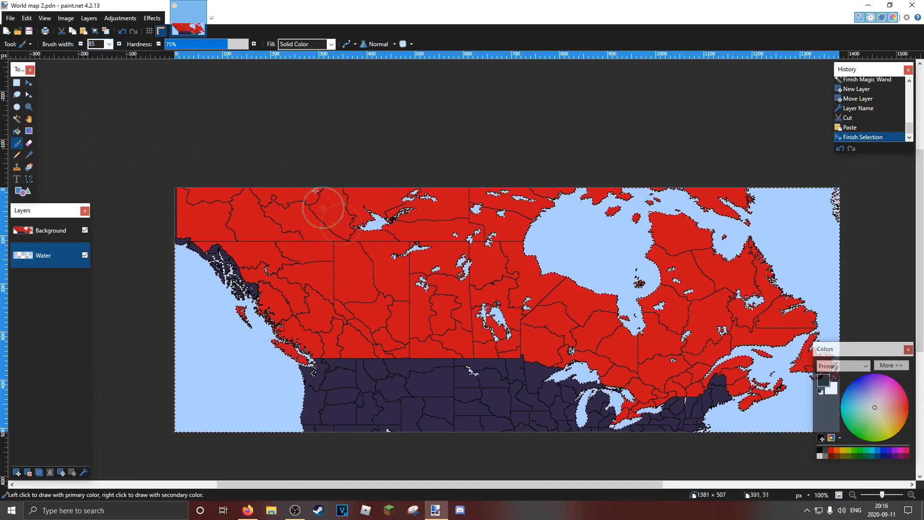
- Choose a bright green from the colour wheel and swap it into the secondary colour
left_click_drag(867, 349, 757, 278)
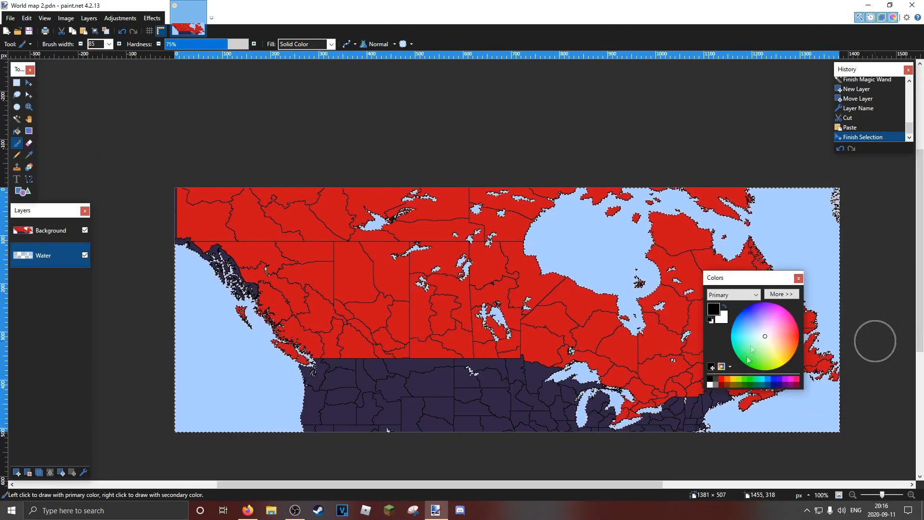
left_click(730, 367)
left_click(738, 356)
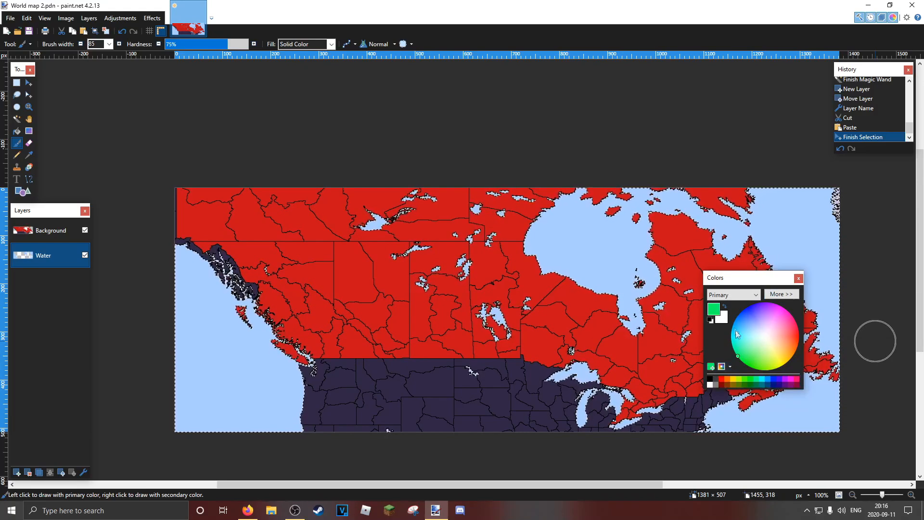
left_click(724, 306)
- Show the detailed colour values and set the primary colour to blue 0026FF
left_click(769, 297)
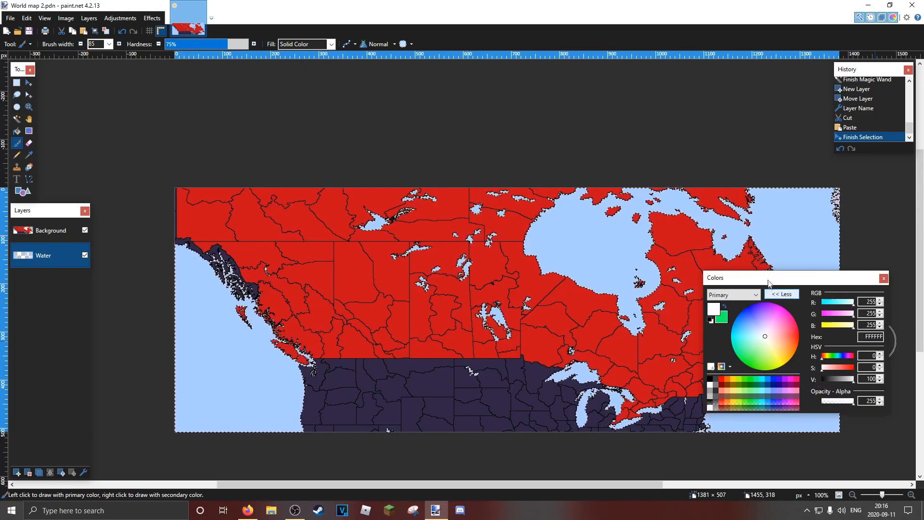
left_click_drag(768, 283, 679, 224)
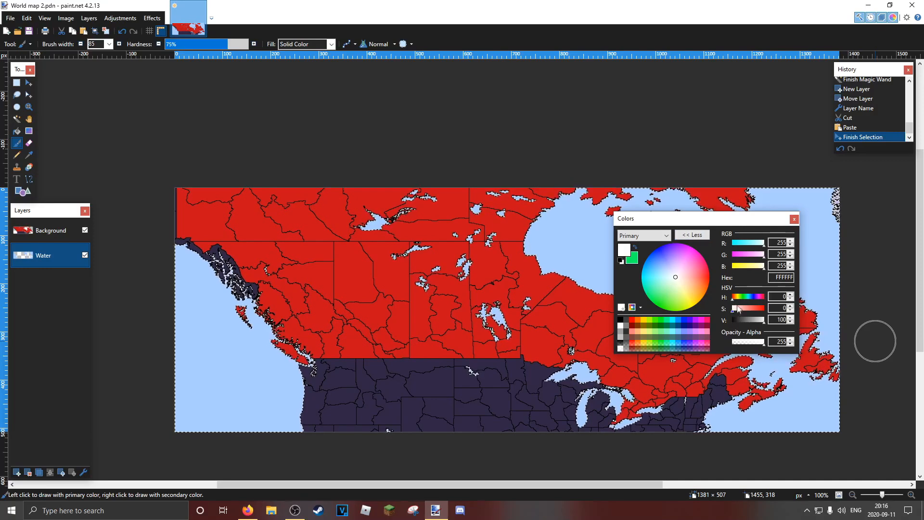
left_click(683, 320)
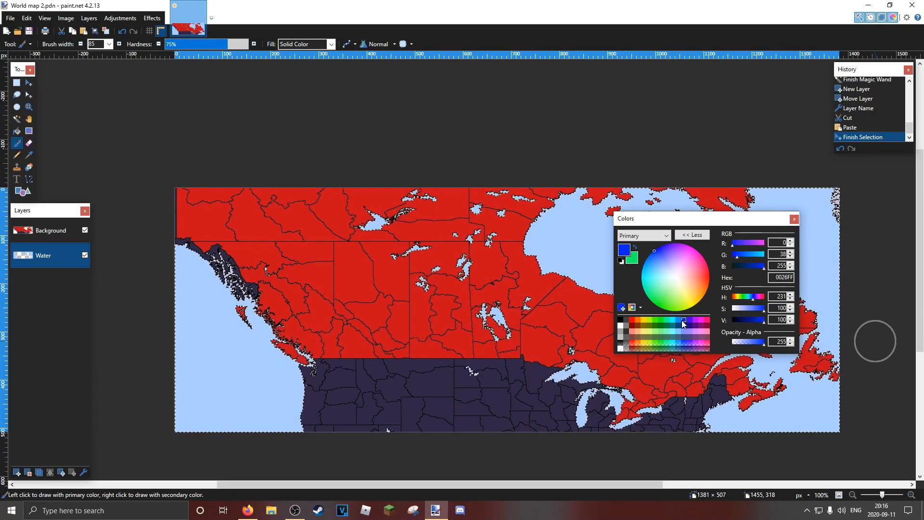
- Open the image AFOA S2 12 and sample its dark blue ocean colour, 004777, as the primary colour
left_click(18, 31)
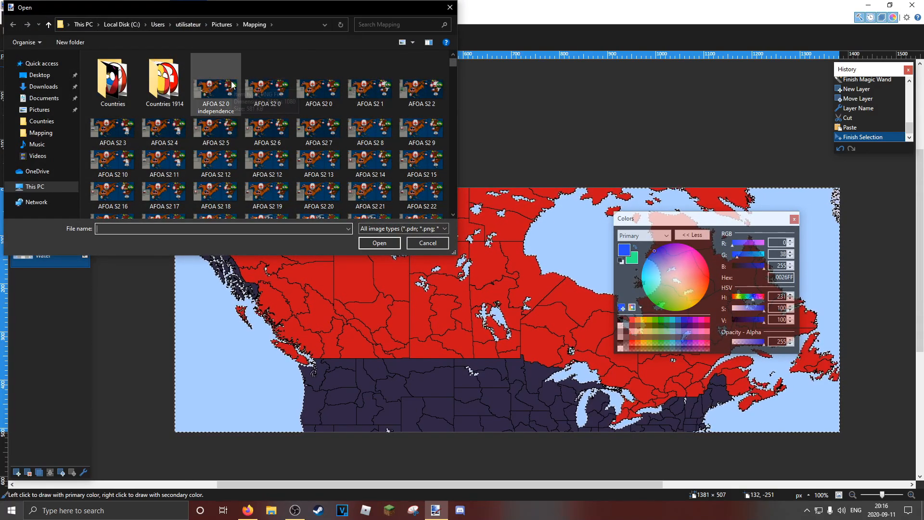
double_click(276, 164)
left_click(30, 155)
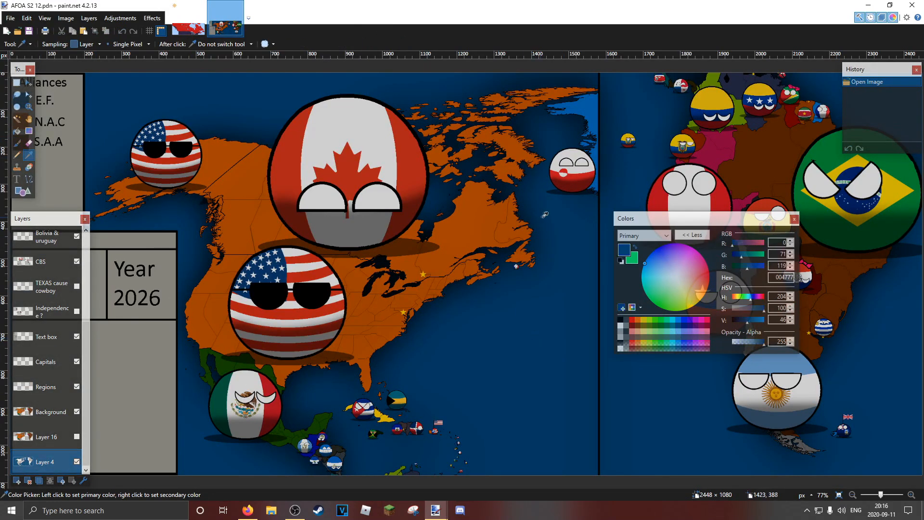
left_click_drag(630, 218, 754, 327)
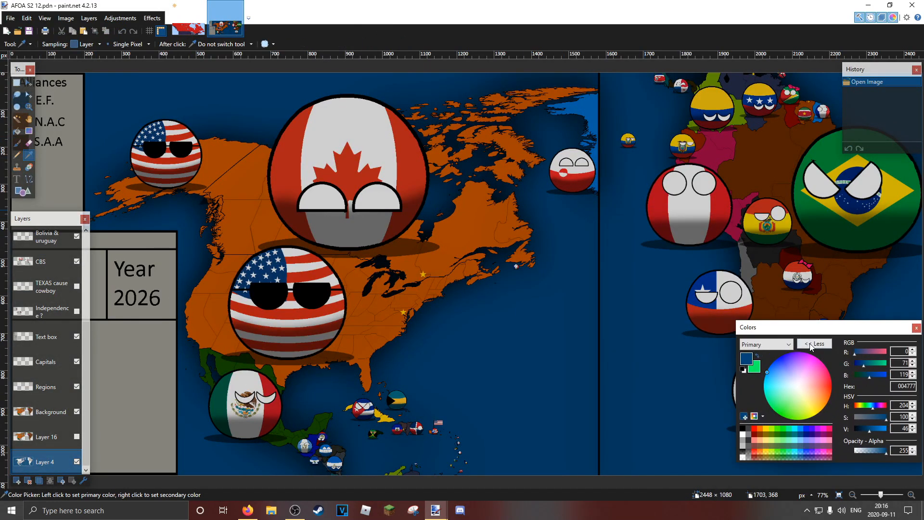
left_click(813, 343)
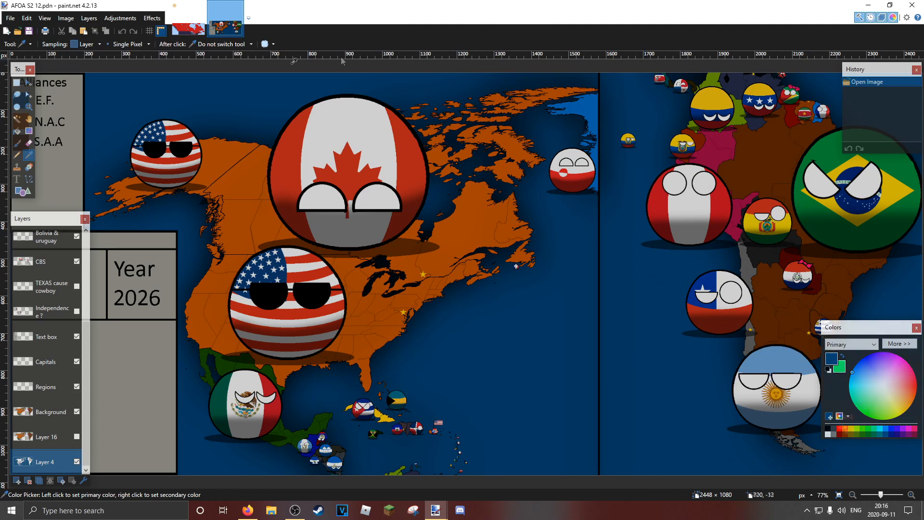
- Close the AFOA S2 12 image and show the detailed colour values beside the world map
left_click(237, 8)
left_click_drag(891, 327, 457, 194)
left_click(561, 266)
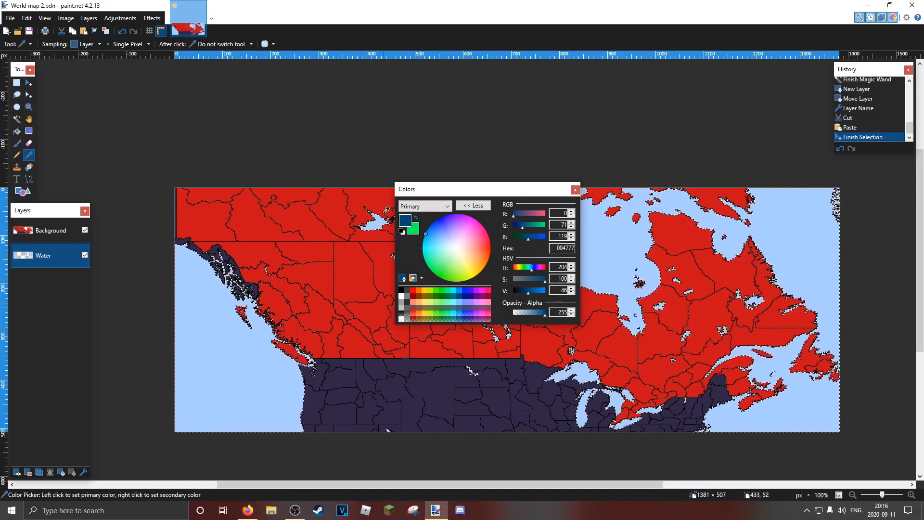
left_click_drag(448, 195, 788, 343)
- Try filling the Pacific Ocean alone and the entire water selection with dark blue 004777 using the Paint Bucket
left_click(16, 131)
left_click(217, 342)
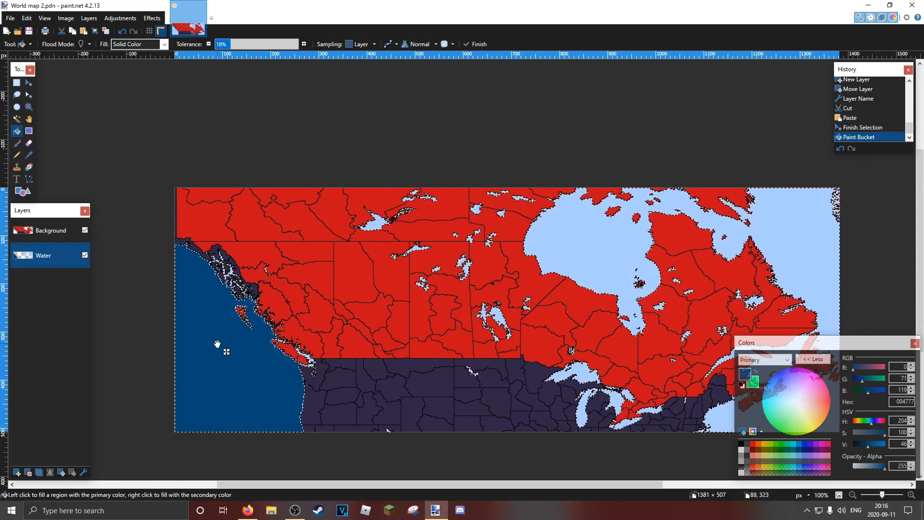
key("ctrl+z")
left_click(233, 322, "shift")
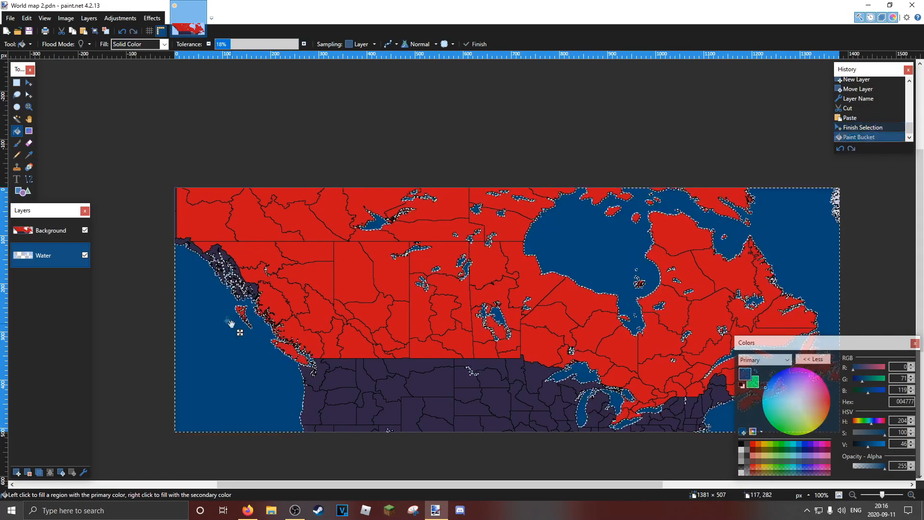
key("ctrl+z")
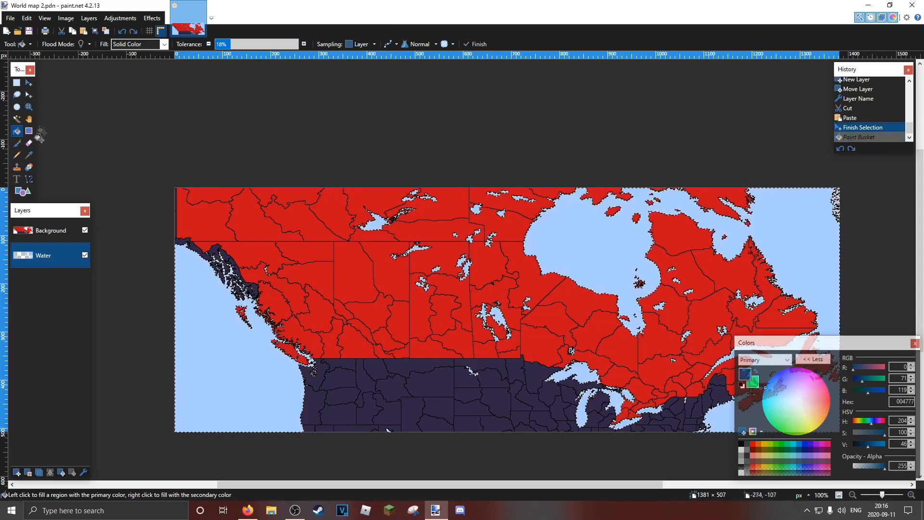
- Paint the entire water selection dark blue 004777 with a Paintbrush width of 2000 and clear the selection
left_click(17, 143)
left_click(109, 44)
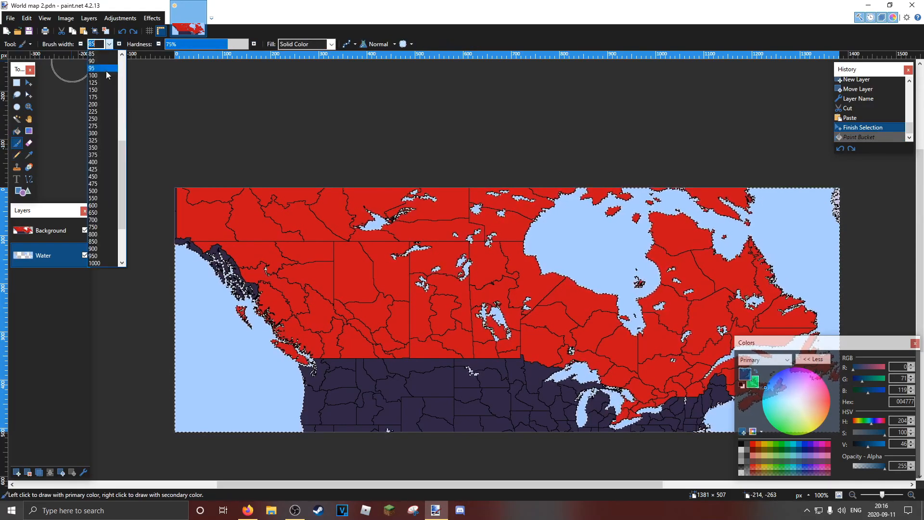
left_click(99, 263)
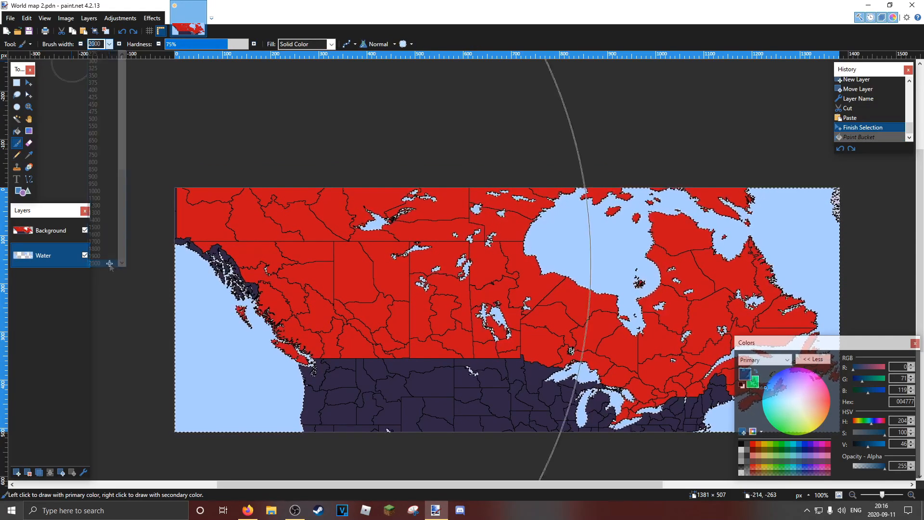
left_click_drag(202, 231, 515, 226)
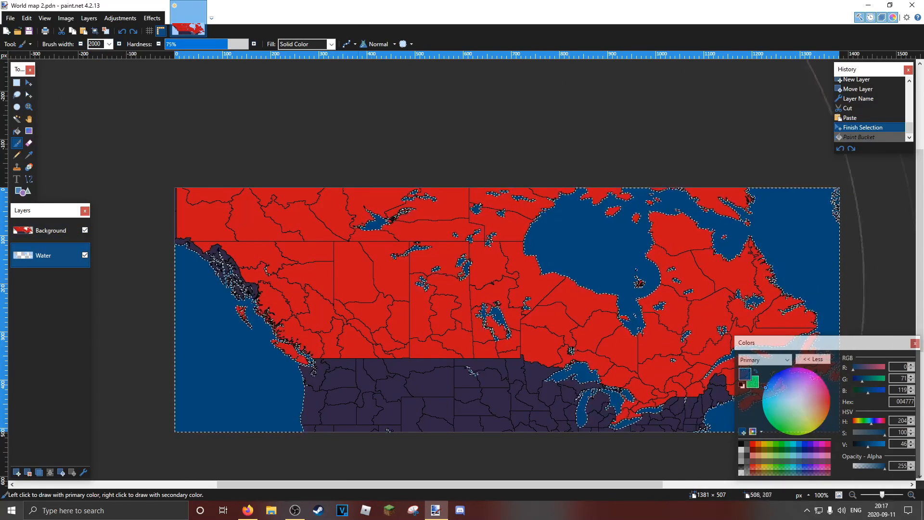
left_click_drag(380, 299, 366, 337)
left_click(106, 31)
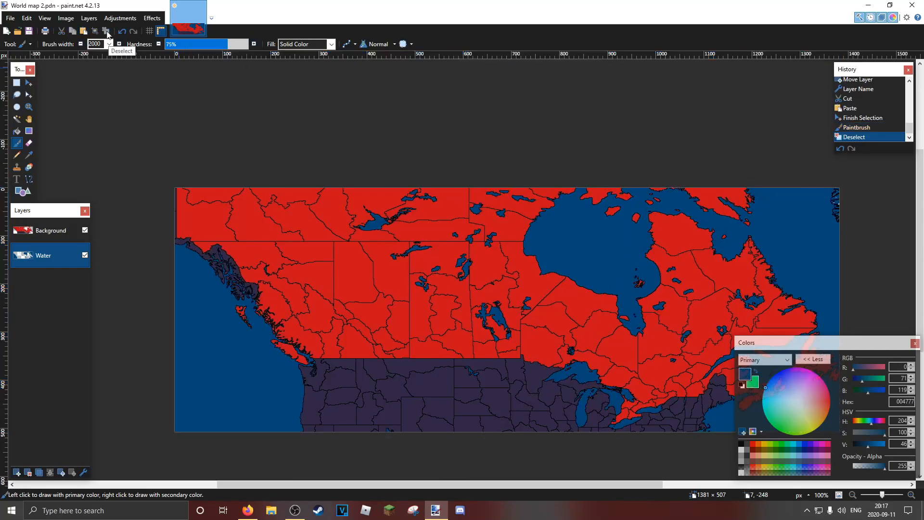
- Examine the recoloured water up close around the small coastline at the map's northeastern corner
left_click(29, 106)
left_click(841, 197)
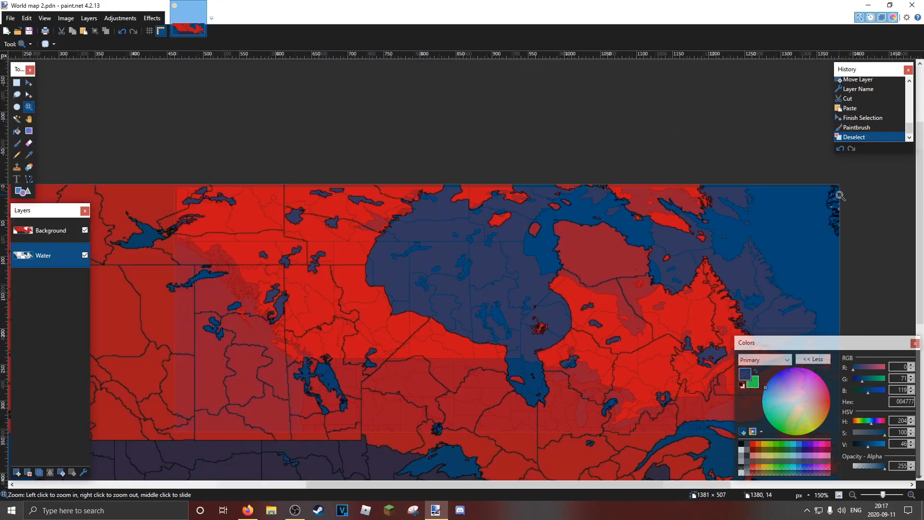
left_click(841, 197)
left_click(842, 197)
left_click(841, 197)
left_click(516, 197)
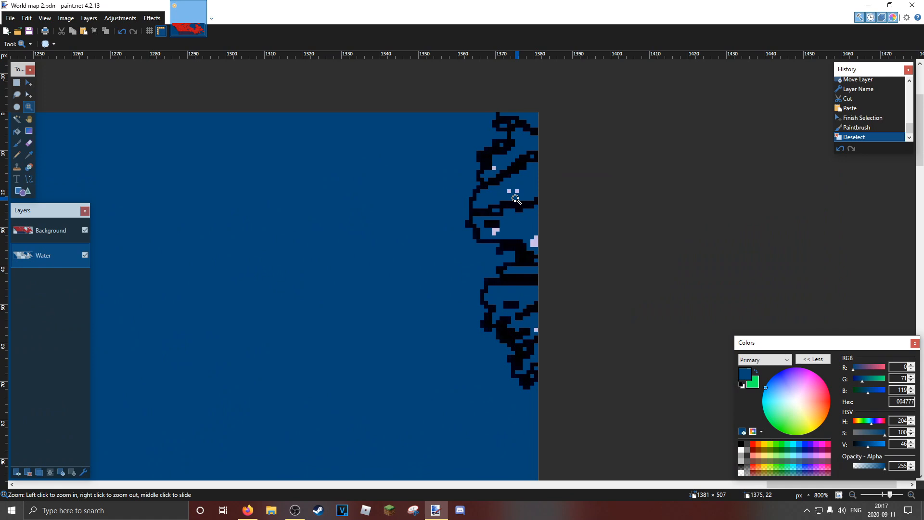
right_click(514, 194)
right_click(514, 194)
right_click(516, 193)
right_click(516, 193)
right_click(520, 192)
right_click(520, 193)
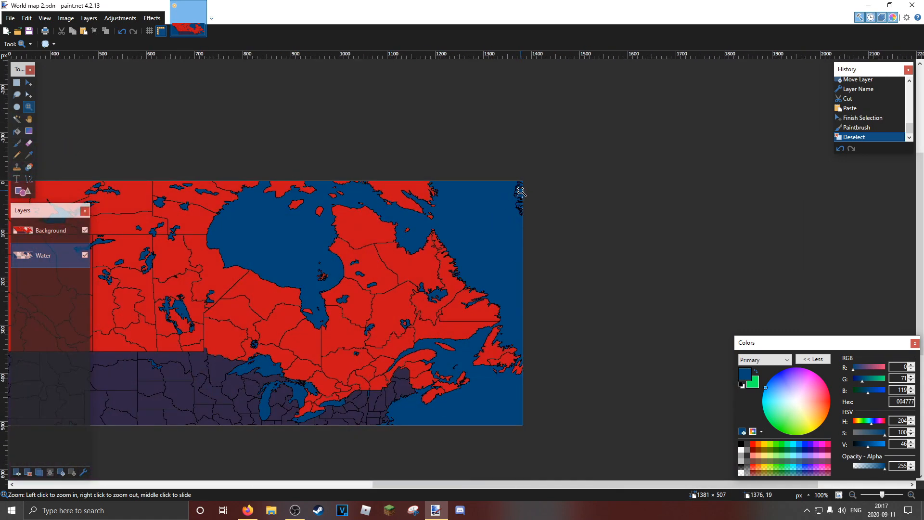
right_click(524, 191)
right_click(523, 191)
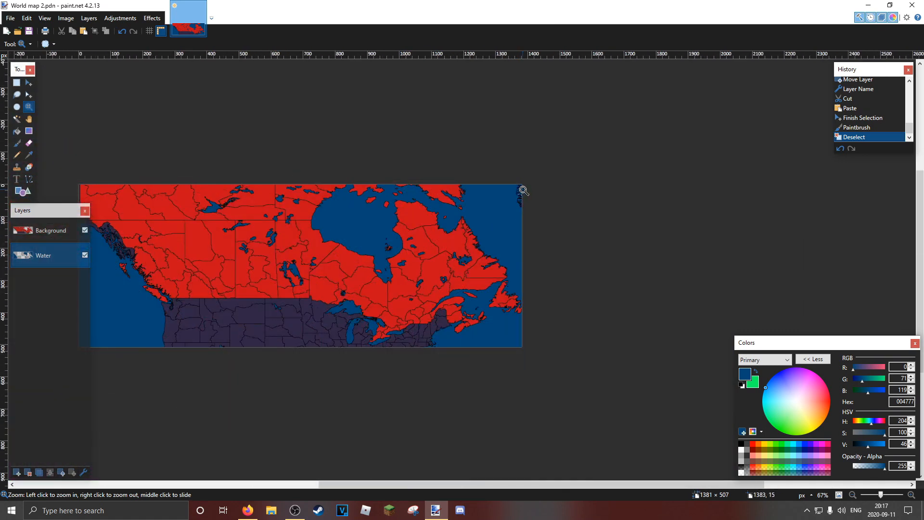
- Erase the small coastline at the map's northeastern corner from the Background layer using the Eraser with a brush width of 12
left_click(50, 230)
key("e")
left_click(109, 44)
left_click(109, 44)
scroll(103, 65, "up", 4)
left_click(109, 44)
scroll(100, 70, "up", 2)
scroll(101, 70, "up", 9)
left_click(102, 62)
left_click_drag(561, 321, 521, 135)
left_click(108, 44)
left_click(99, 88)
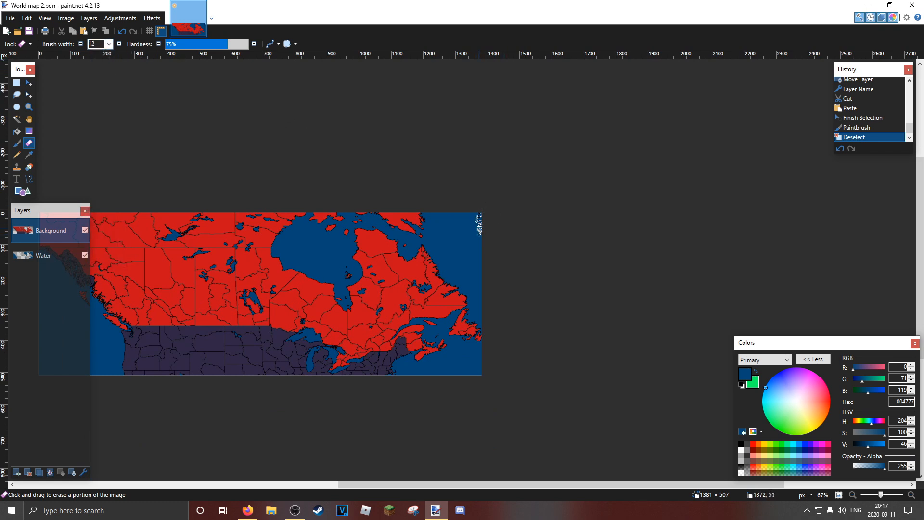
left_click_drag(118, 75, 99, 77)
left_click(29, 106)
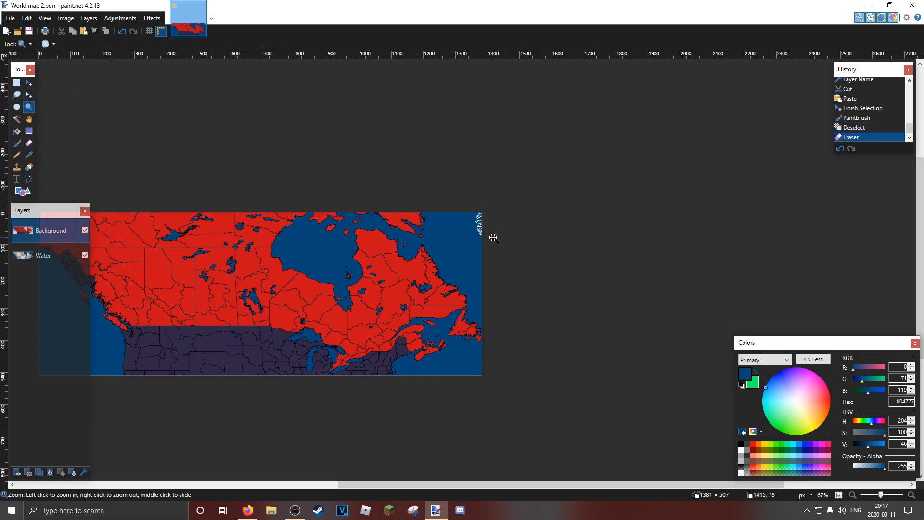
- Fill the ocean on the Water layer with dark blue 004777 using the Paint Bucket at 18% tolerance
left_click(502, 231)
left_click(716, 130)
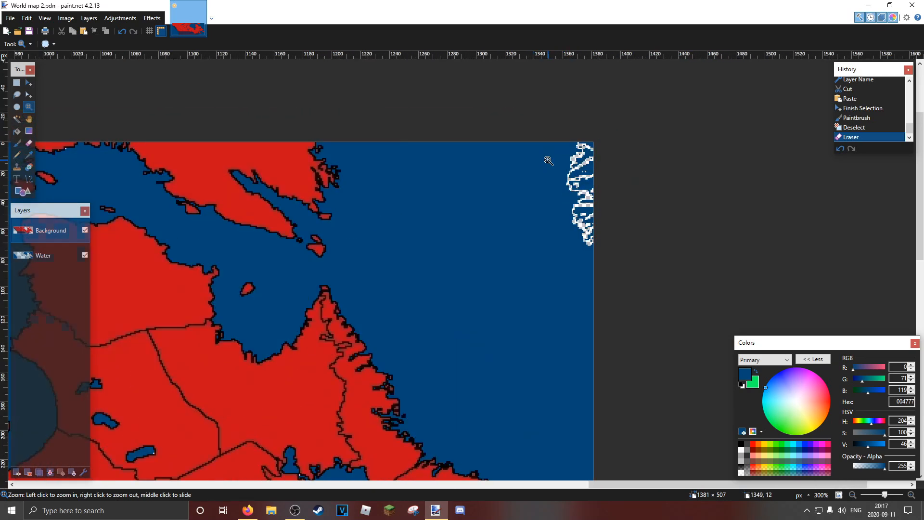
left_click(46, 255)
left_click(17, 131)
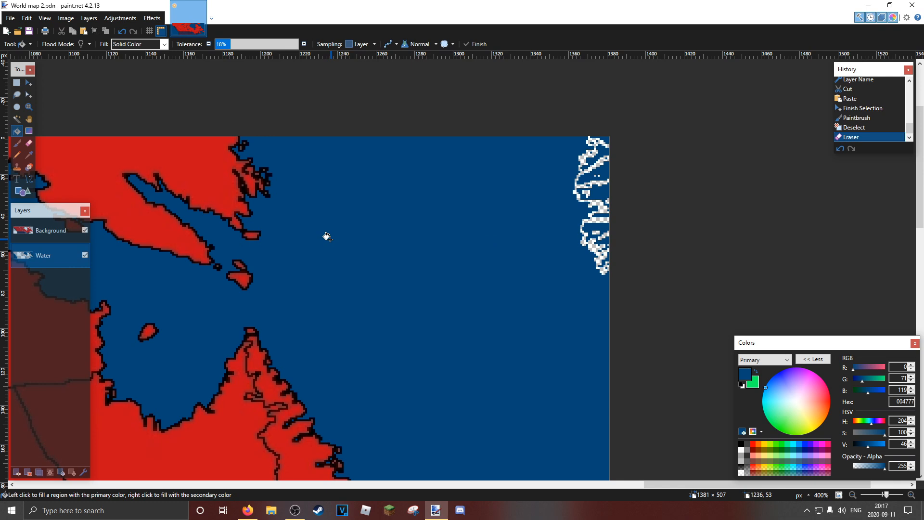
left_click_drag(334, 228, 619, 177)
left_click(266, 269)
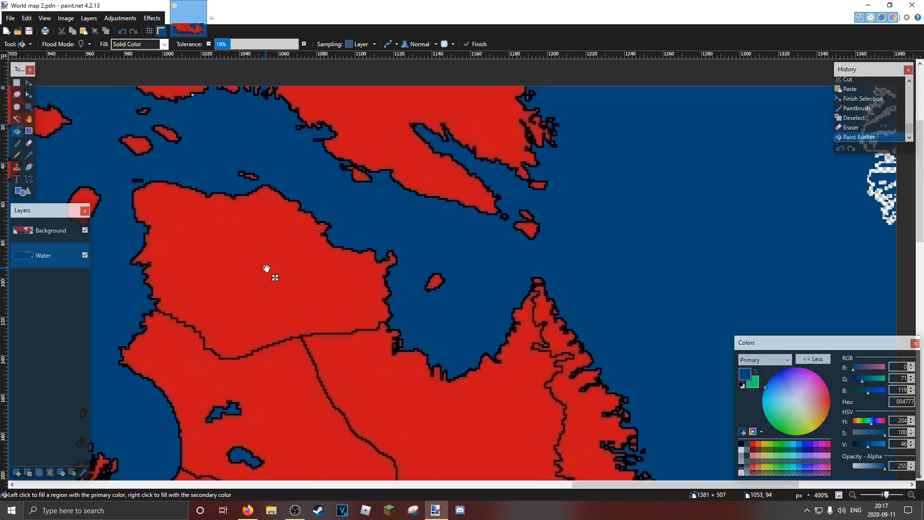
- Paint over the remaining gaps on the Water layer in 004777 with a Paintbrush width of 600
left_click(29, 107)
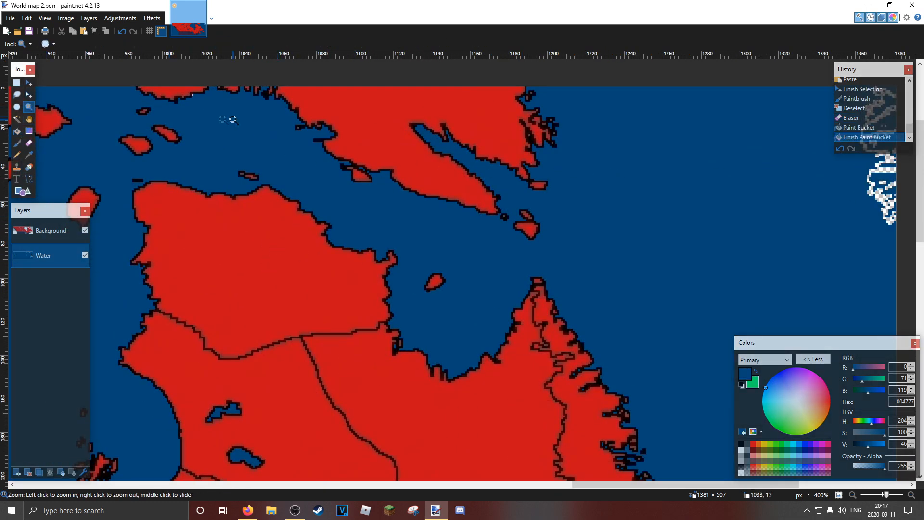
scroll(244, 117, "down", 7)
left_click_drag(246, 117, 399, 152)
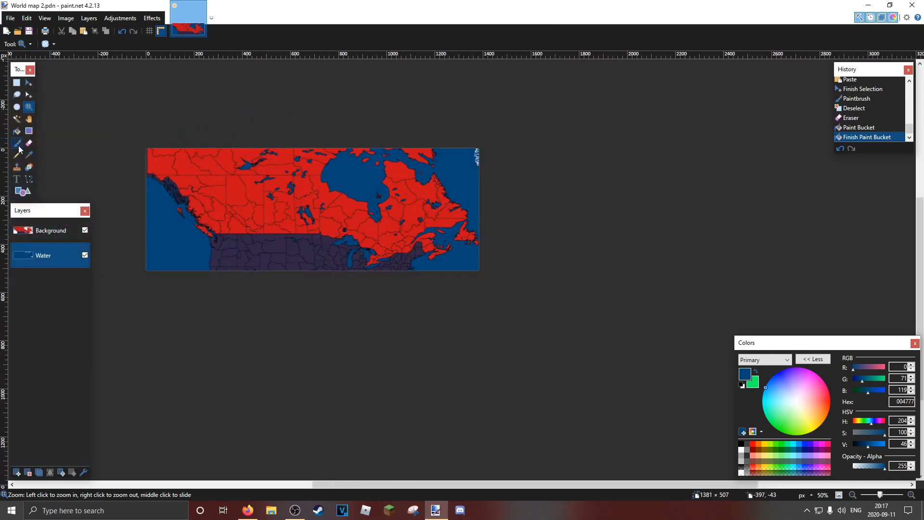
left_click(17, 143)
left_click_drag(221, 150, 321, 165)
left_click(108, 153)
left_click(109, 44)
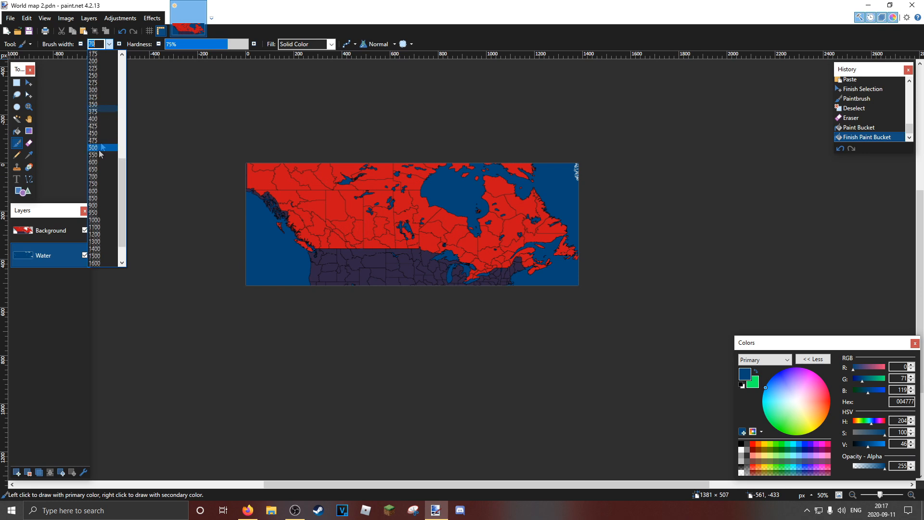
left_click(95, 236)
mouse_move(668, 202)
left_mouse_down()
mouse_move(266, 263)
mouse_move(712, 195)
left_mouse_up()
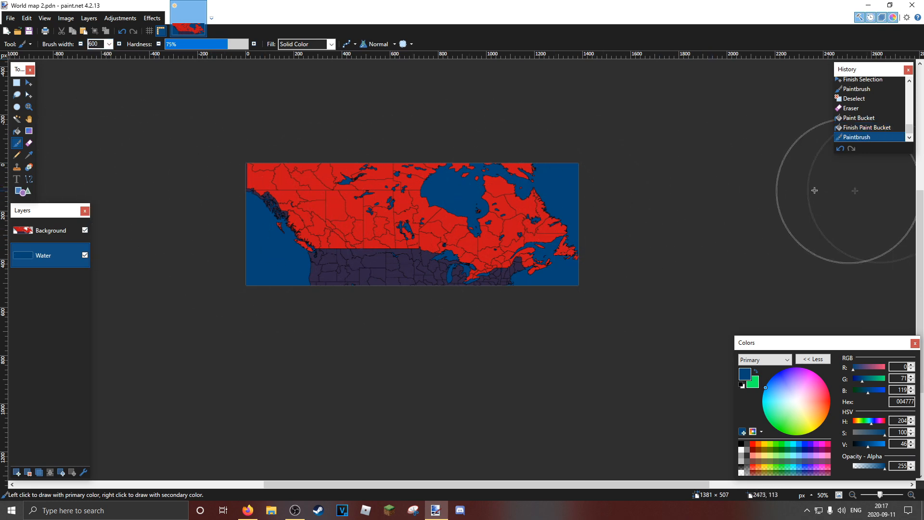
- Select the stray white specks around the lakes on the Background layer with the Magic Wand and cut them out
left_click(28, 108)
left_click(43, 229)
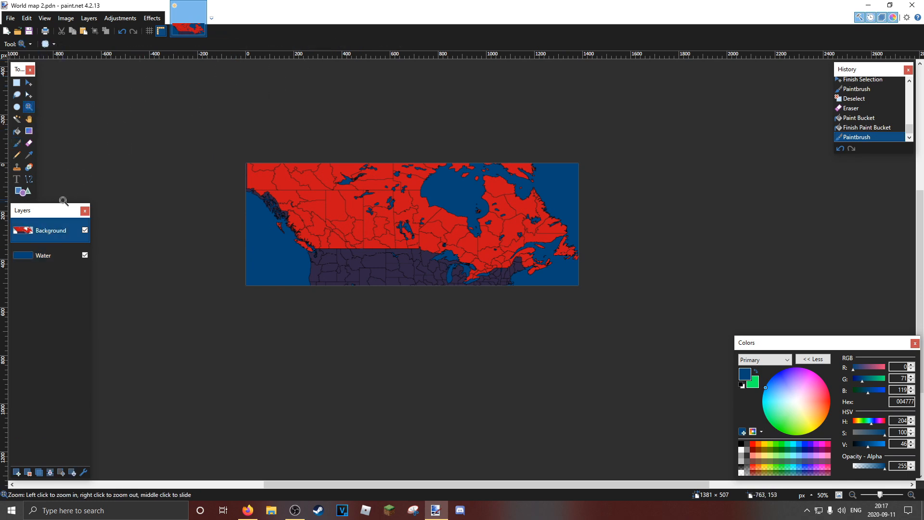
left_click(374, 196)
left_click(374, 197)
left_click(393, 222)
left_click(393, 222)
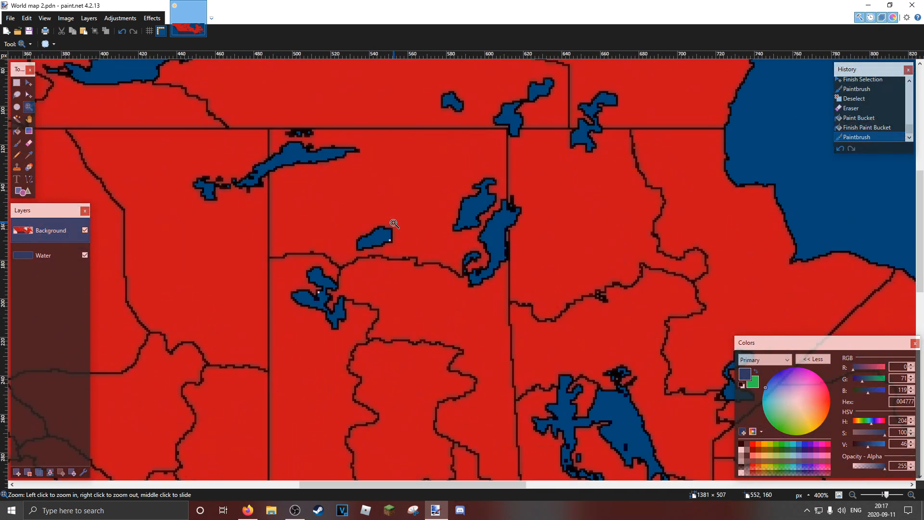
left_click(393, 222)
left_click(15, 119)
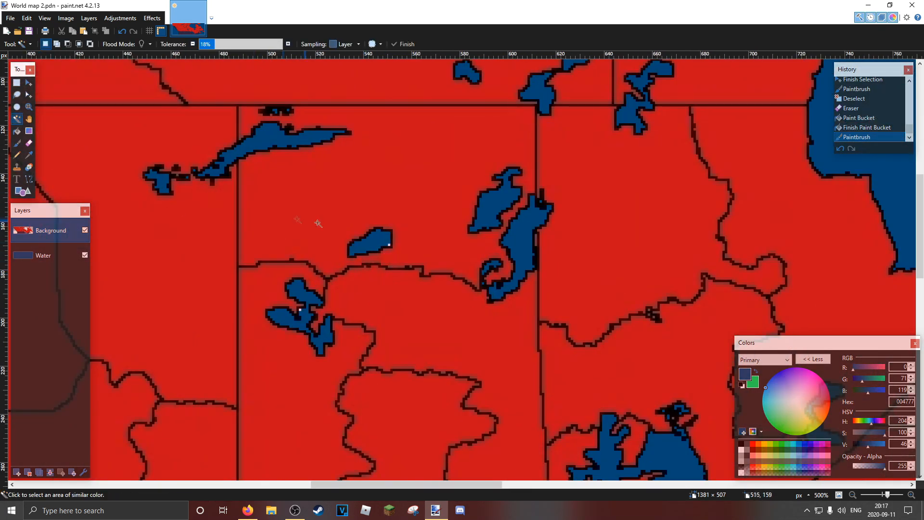
left_click(390, 244)
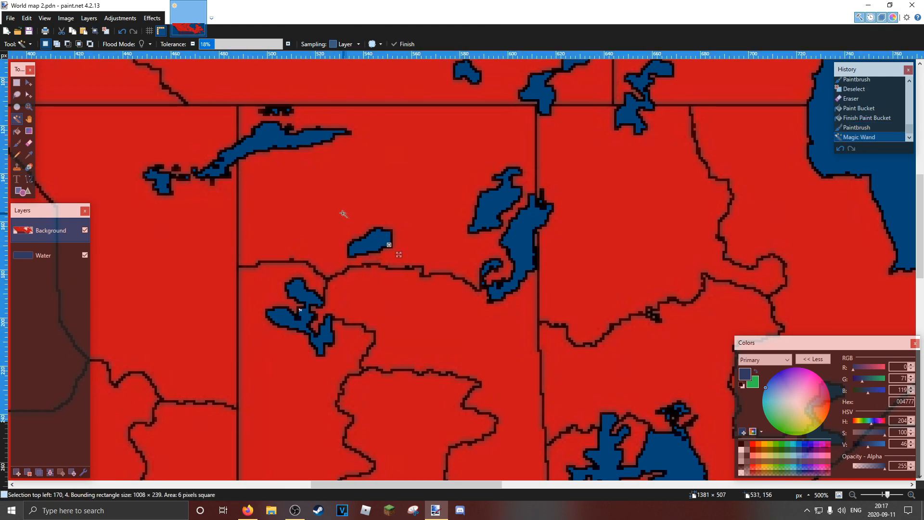
key("ctrl+x")
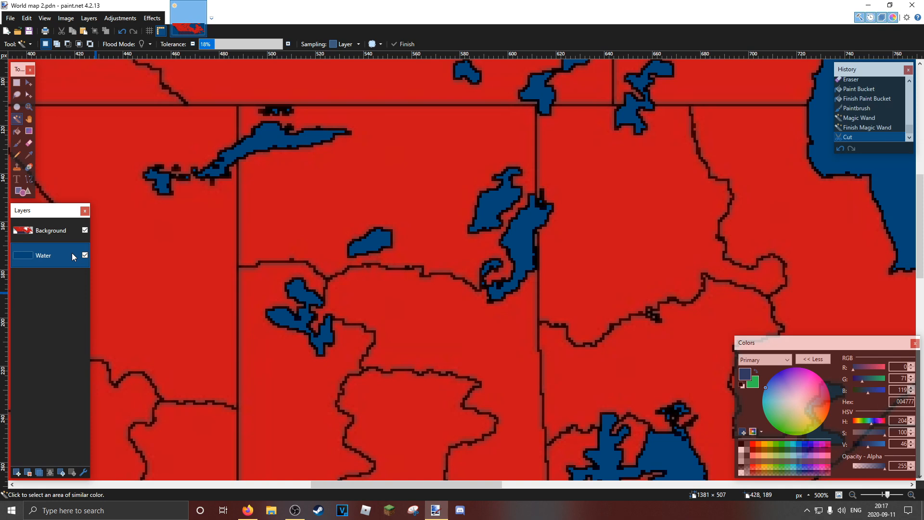
- Examine the whole map and the blurred pixels up close along the border between the red land and the southern Alaskan coast
left_click(28, 106)
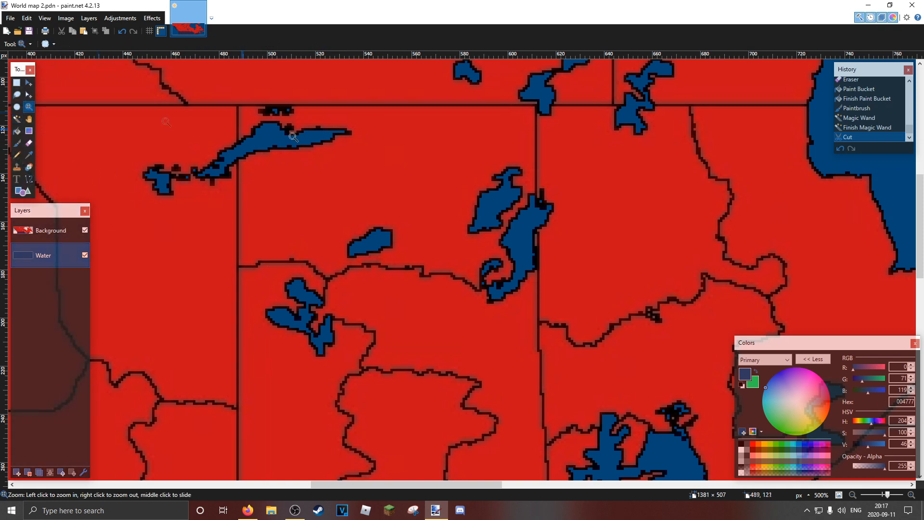
right_click(334, 138)
right_click(333, 138)
right_click(334, 137)
right_click(333, 138)
right_click(332, 139)
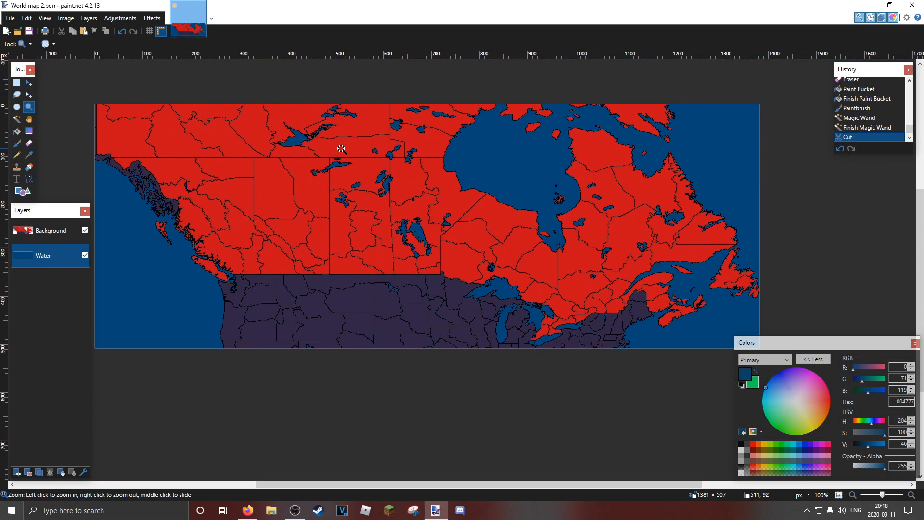
left_click(342, 149)
left_click(340, 149)
left_click(341, 149)
left_click_drag(327, 142, 599, 114)
scroll(180, 177, "up", 6)
left_click_drag(167, 177, 646, 172)
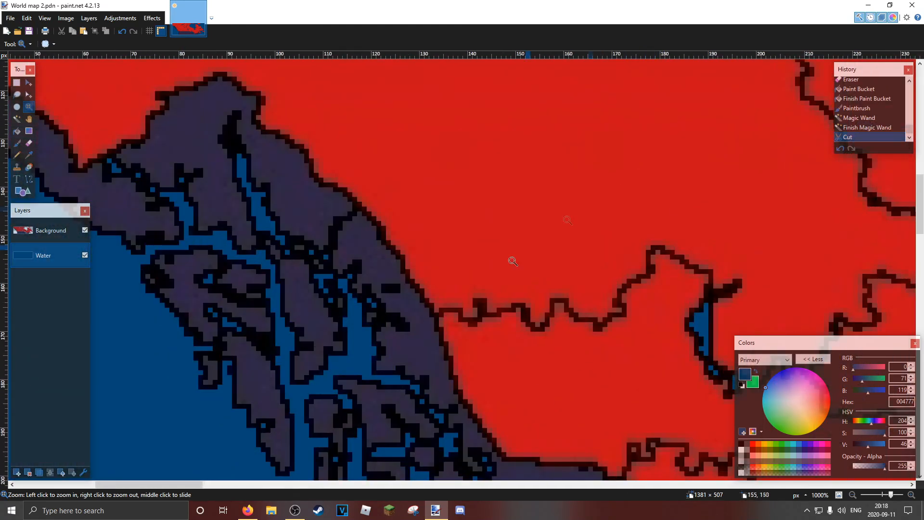
scroll(458, 294, "up", 2)
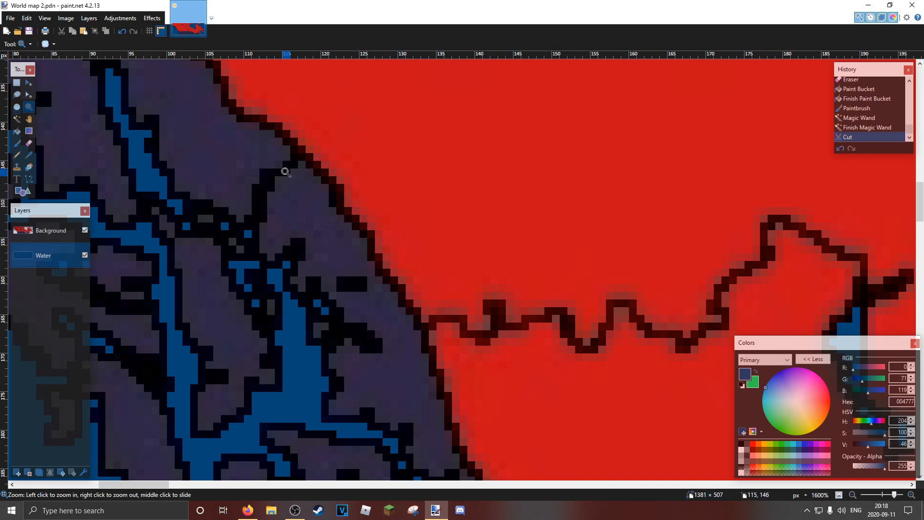
scroll(285, 171, "up", 1)
scroll(346, 221, "up", 1)
scroll(288, 219, "up", 1)
scroll(279, 209, "up", 1)
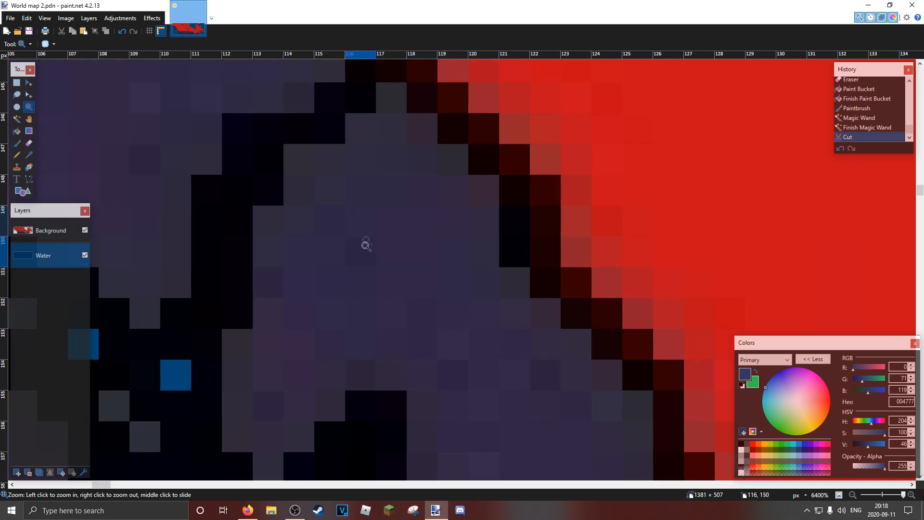
scroll(528, 206, "down", 3)
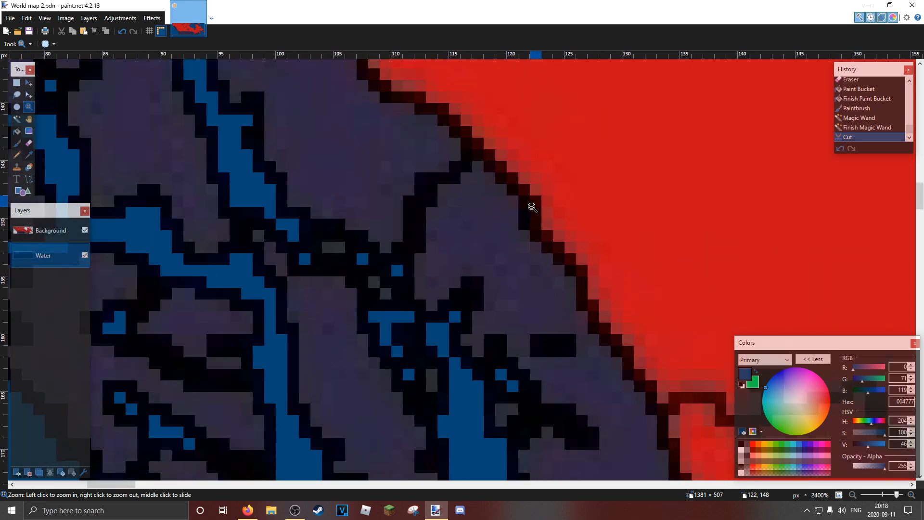
right_click(532, 206)
right_click(560, 202)
left_click_drag(635, 176, 375, 236)
- Try selecting the red land and its darker edge shades on the Background layer with additive Magic Wand picks near the Alaskan border
left_click(40, 234)
left_click(18, 120)
left_click(281, 201)
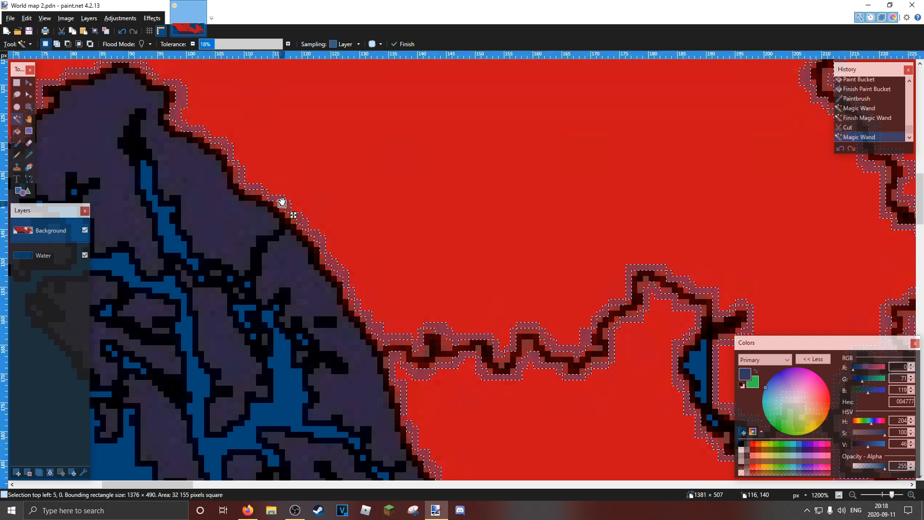
left_click(420, 347, "ctrl")
left_click(386, 359, "ctrl")
left_click(433, 388, "ctrl")
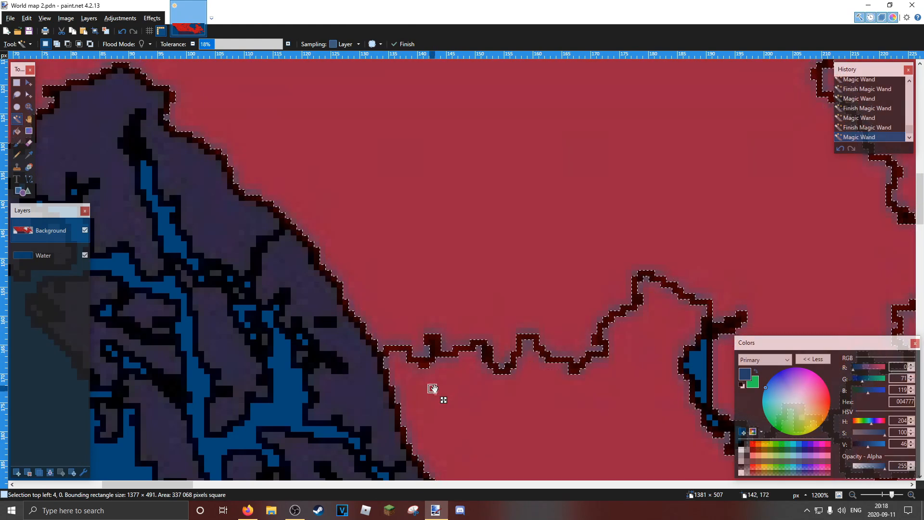
- Reselect the red land and its edge shades from a northwestern region with additive Magic Wand picks, undoing the final pick
left_click_drag(243, 148, 588, 284)
left_click_drag(323, 155, 496, 430)
left_click_drag(457, 202, 450, 331)
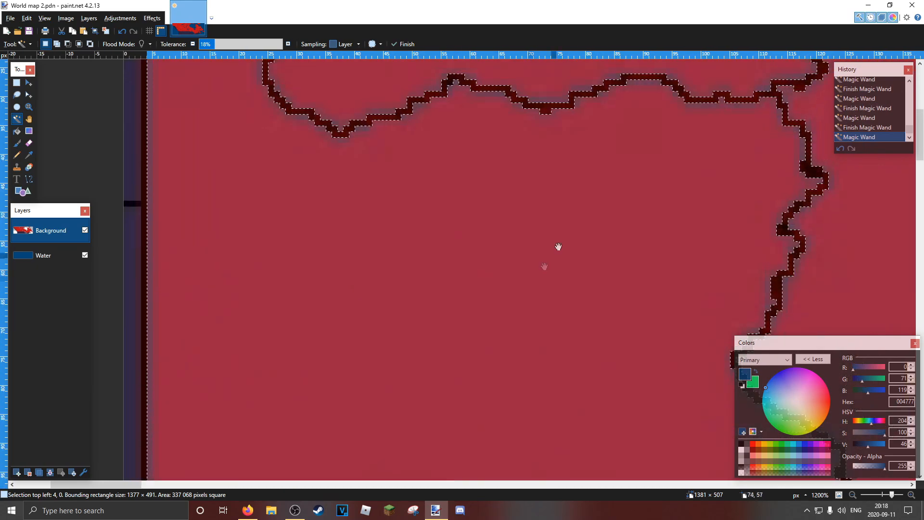
left_click_drag(550, 161, 497, 373)
left_click_drag(596, 334, 182, 288)
left_click_drag(631, 258, 289, 246)
left_click_drag(620, 269, 130, 197)
left_click(240, 223)
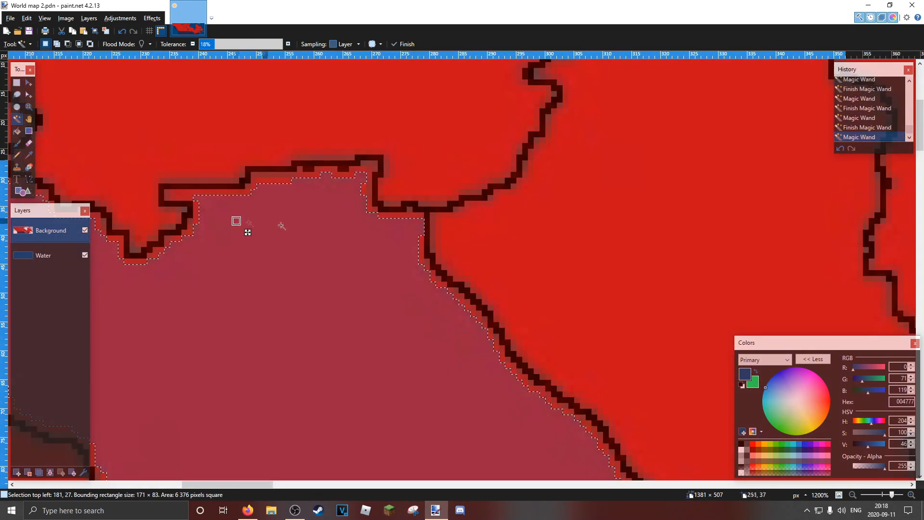
left_click(413, 208, "ctrl")
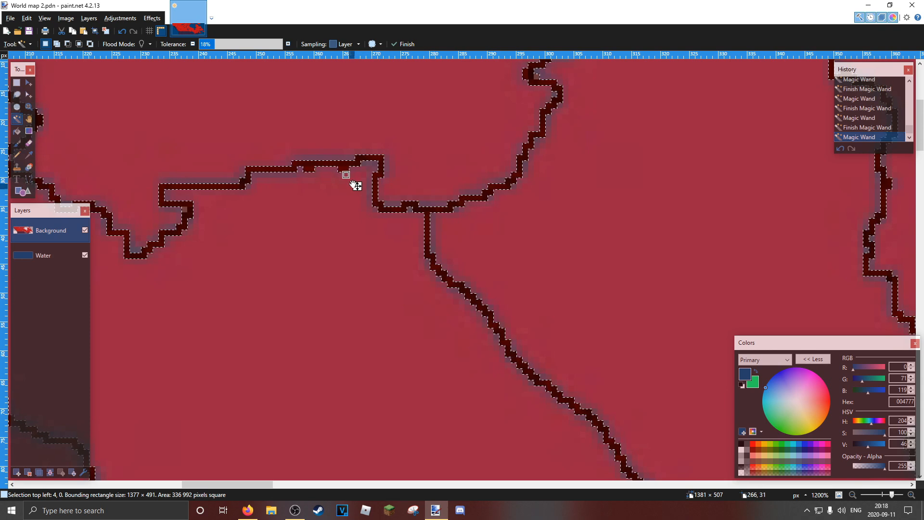
left_click(313, 168, "ctrl")
key("ctrl+z")
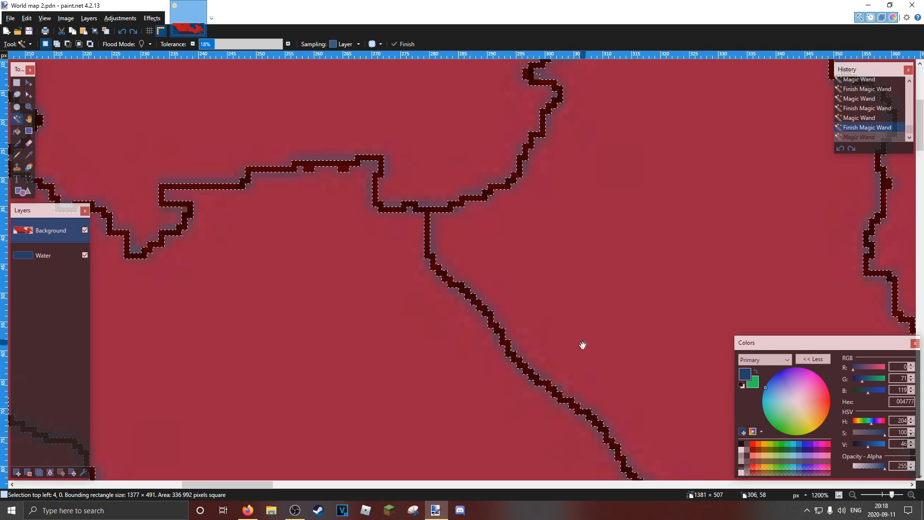
- Add the off-colour land pixels around the large northwestern lake and the narrow inlets northeast of it to the Magic Wand selection
left_click_drag(582, 345, 479, 313)
left_click_drag(591, 381, 436, 358)
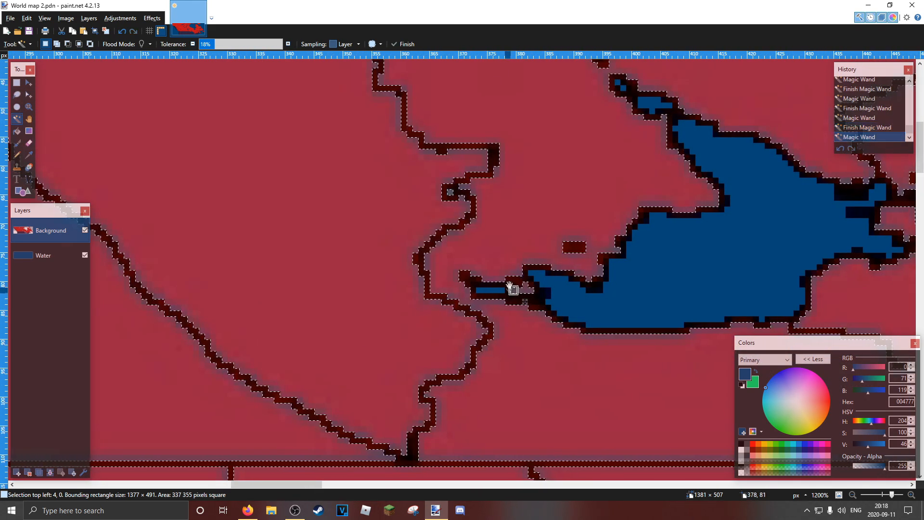
left_click_drag(568, 284, 377, 256)
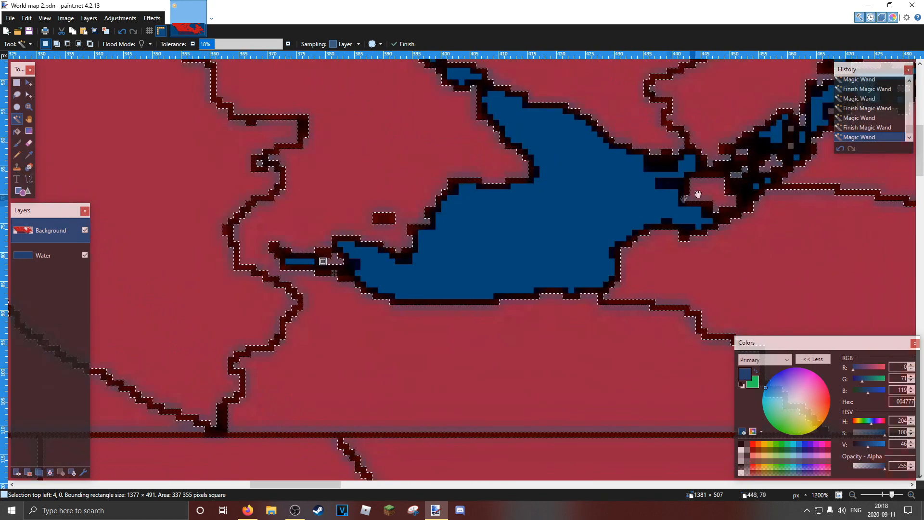
left_click_drag(697, 195, 275, 361)
left_click(369, 296, "ctrl")
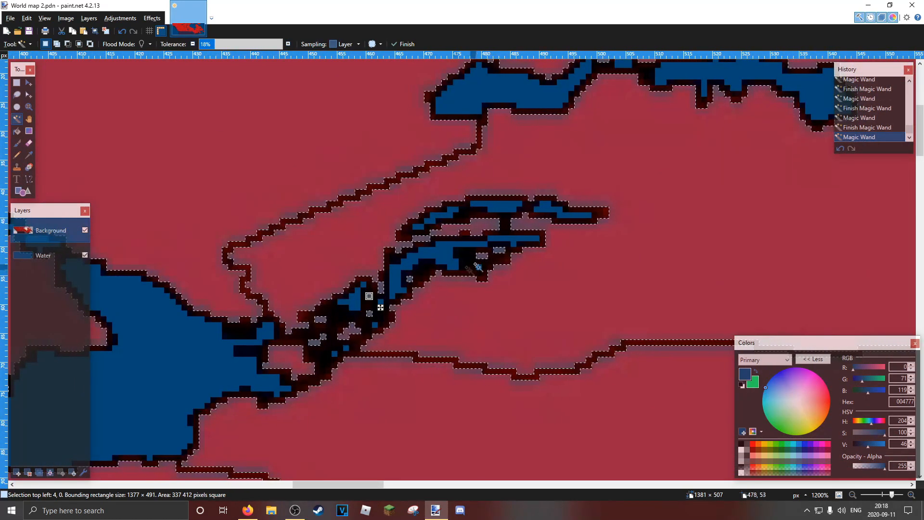
- Examine how the selection covers the red land across the whole map, including the lakes and eastern coasts
left_click(29, 107)
scroll(465, 200, "down", 7)
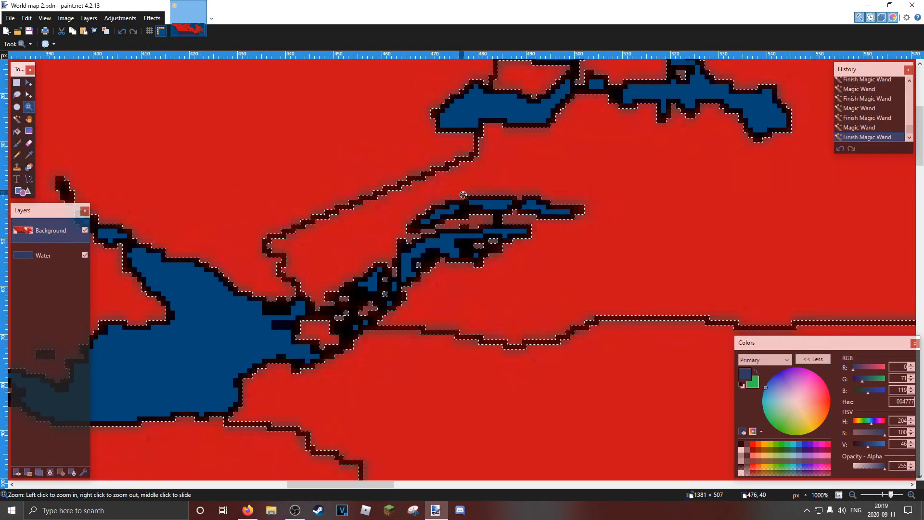
left_click_drag(654, 243, 423, 248)
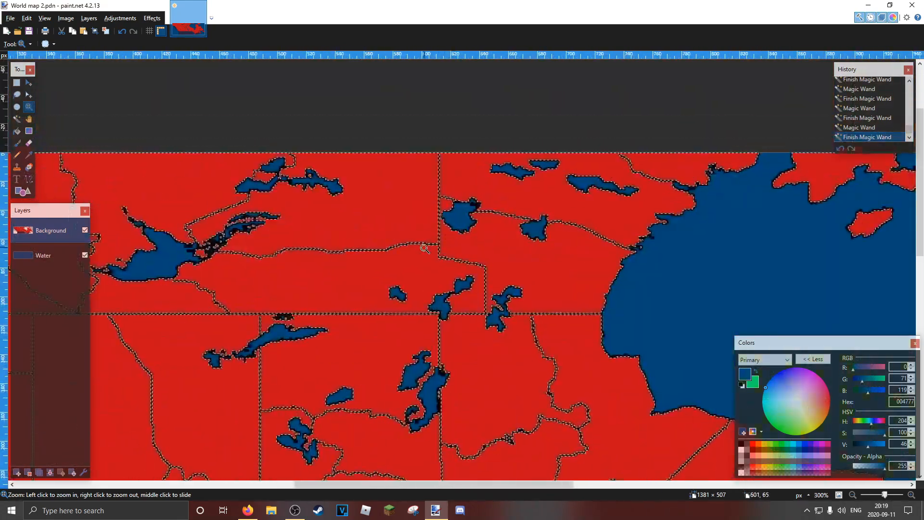
left_click(679, 255)
scroll(659, 252, "down", 5)
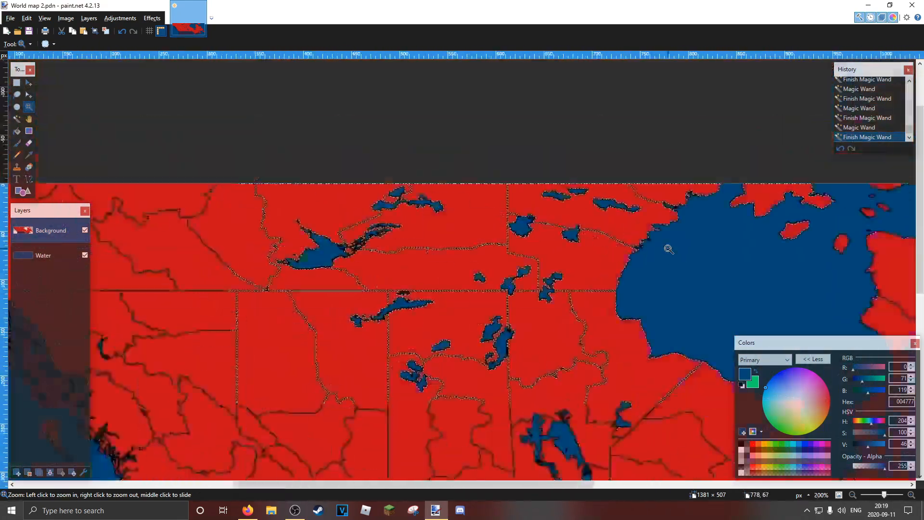
left_click_drag(626, 281, 442, 293)
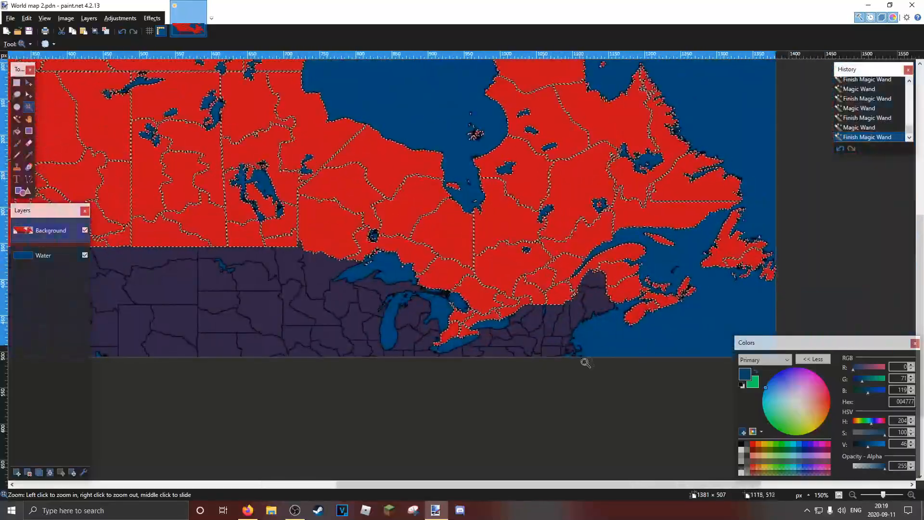
scroll(555, 139, "up", 1)
scroll(555, 138, "up", 3)
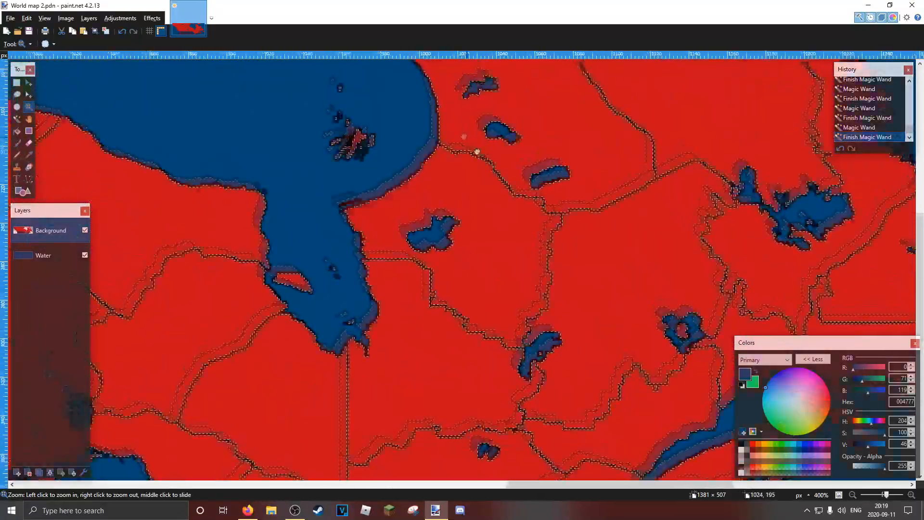
scroll(518, 284, "down", 6)
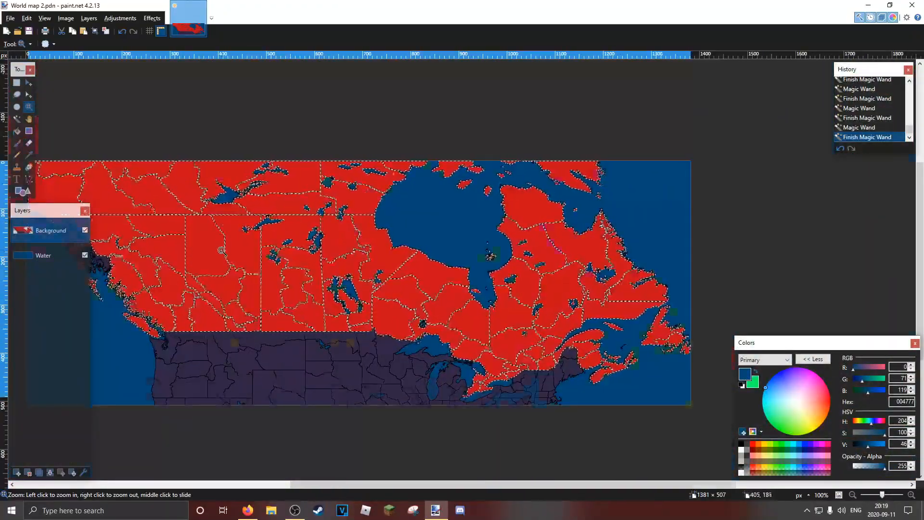
- Examine the shading along the internal borders and lakes of the selected red land, from the western regions toward the central bay
scroll(221, 250, "up", 4)
scroll(505, 252, "up", 5)
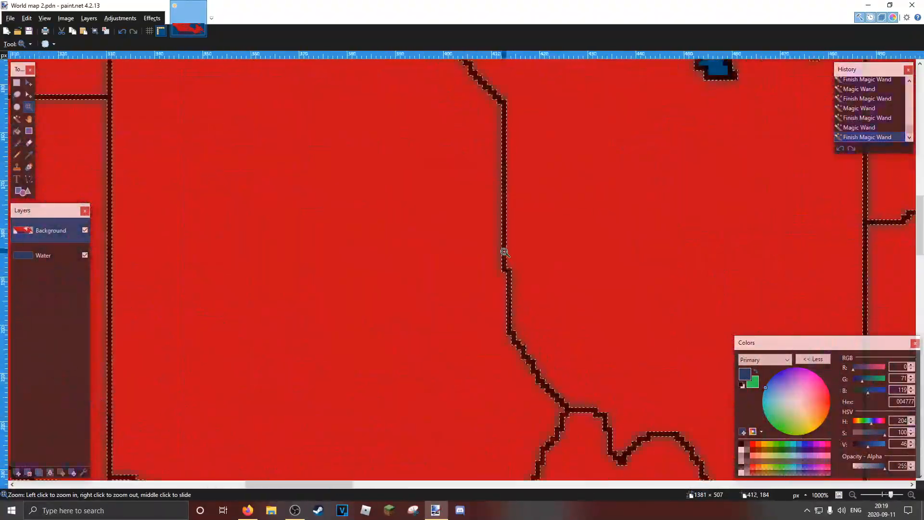
scroll(504, 252, "up", 2)
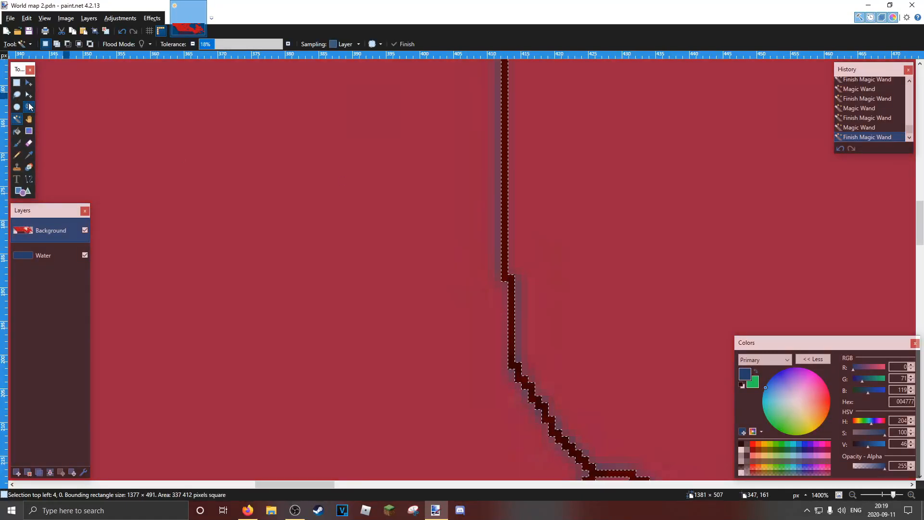
left_click(29, 107)
scroll(299, 159, "down", 7)
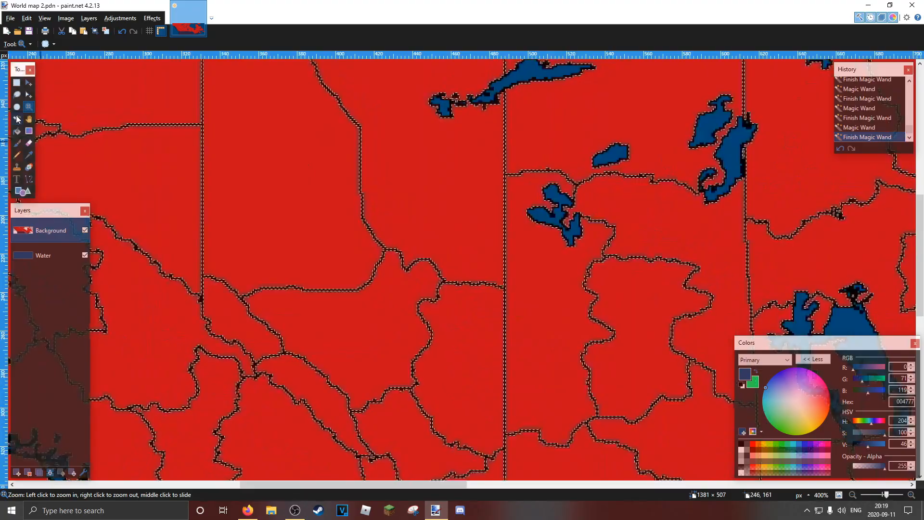
left_click(17, 119)
left_click_drag(524, 214, 240, 159)
left_click_drag(670, 296, 388, 228)
left_click_drag(690, 249, 593, 270)
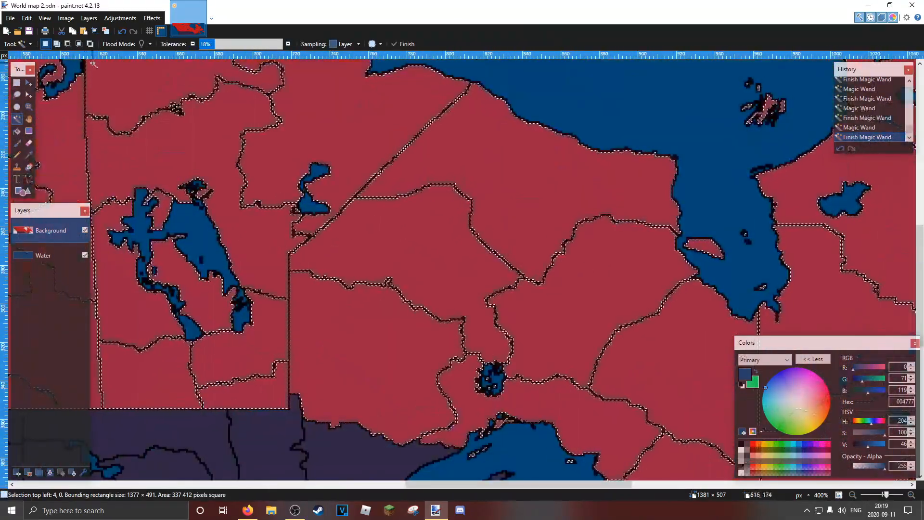
- Sample the red of the land southwest of the large bay as the primary colour
key("z")
scroll(318, 141, "up", 5)
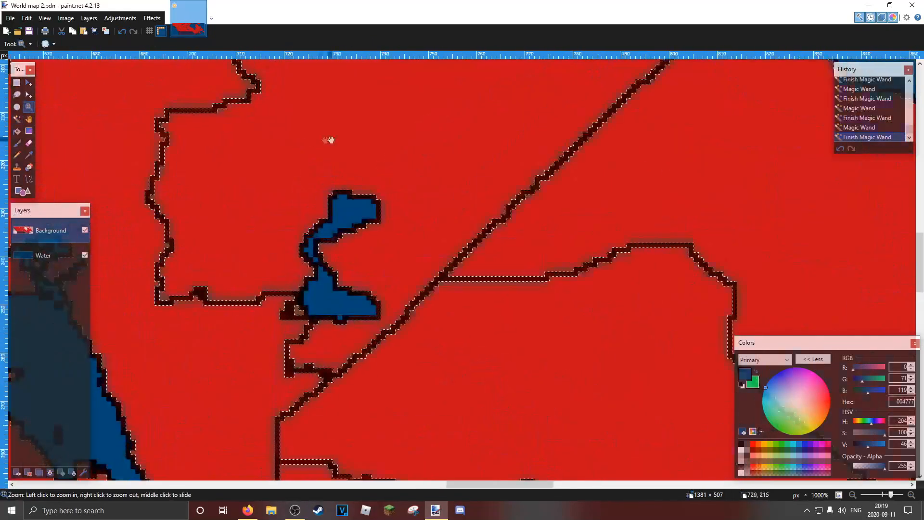
left_click_drag(331, 140, 332, 326)
scroll(370, 214, "up", 5)
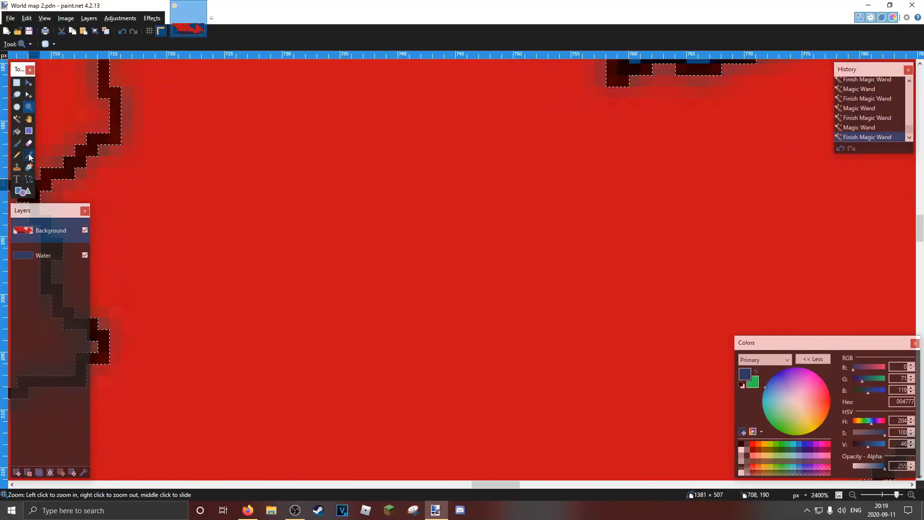
left_click(462, 242)
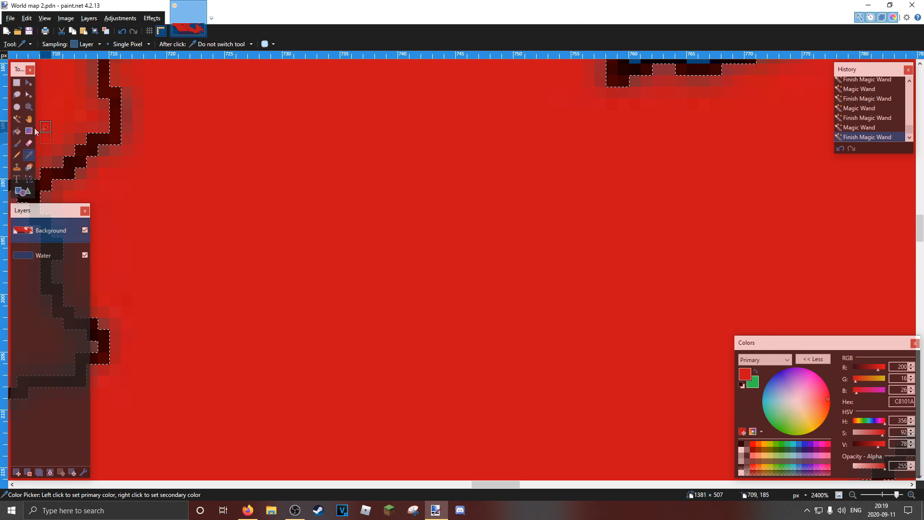
- Paint over the selected land with the sampled red using a Paintbrush 2000 px wide, and clear the selection
left_click(28, 107)
scroll(403, 204, "down", 7)
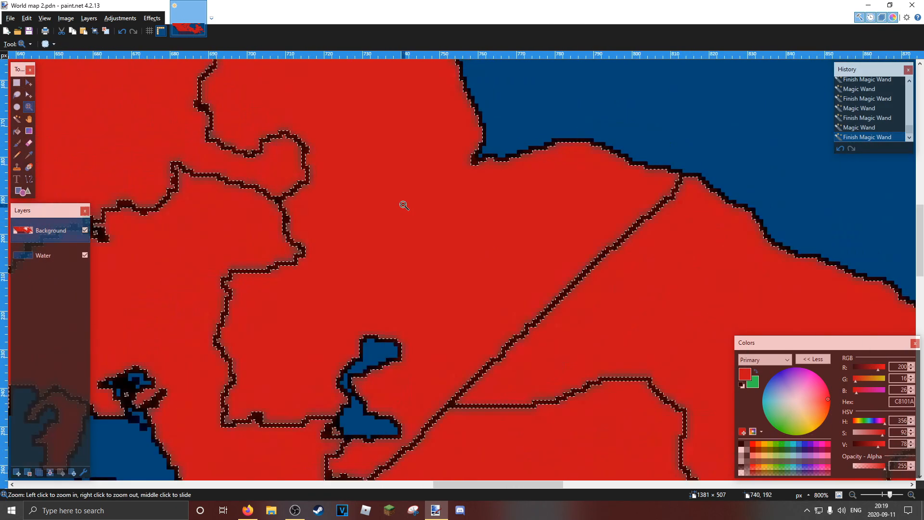
scroll(403, 205, "down", 7)
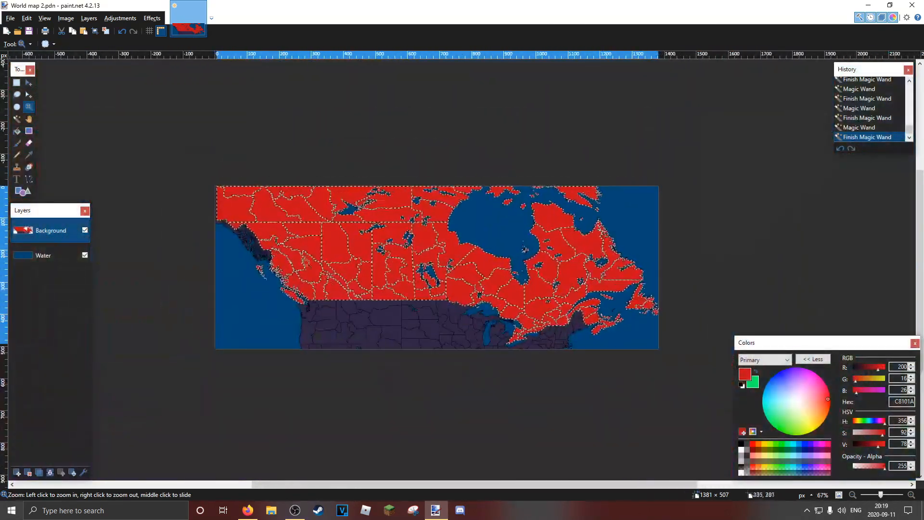
left_click(17, 143)
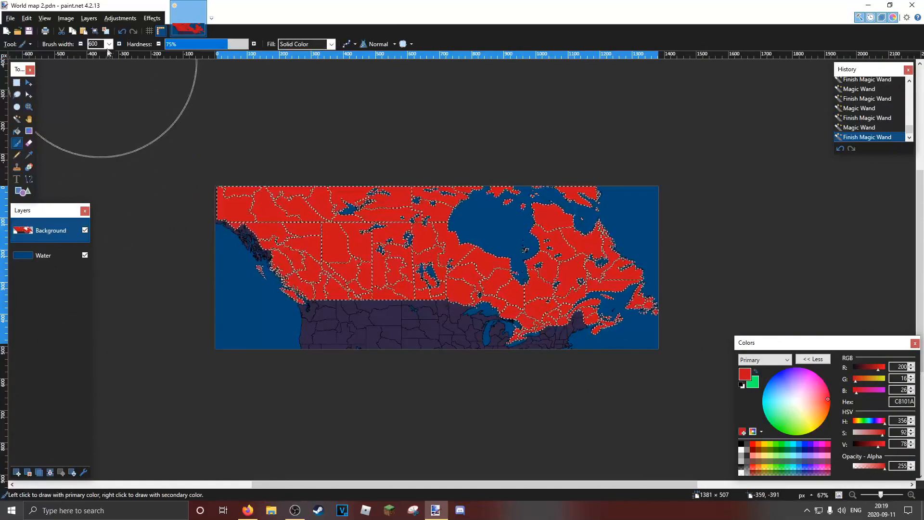
left_click(109, 44)
left_click(94, 264)
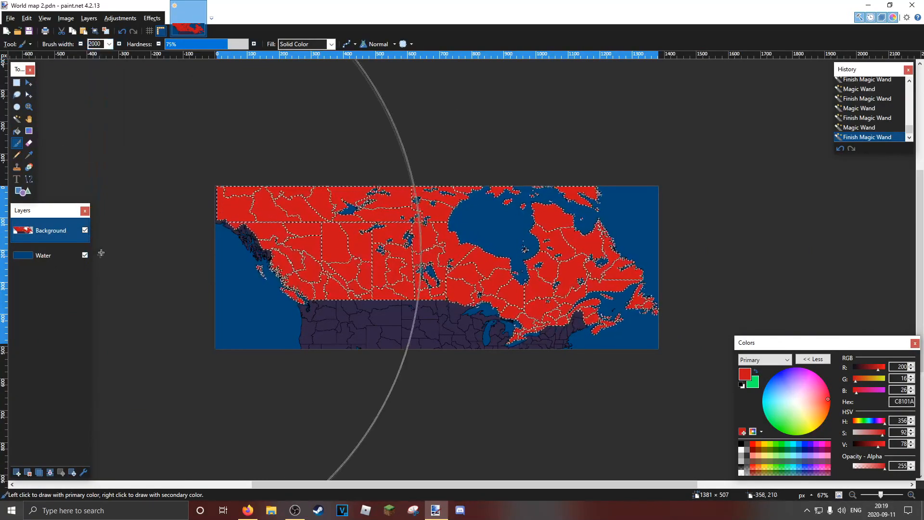
mouse_move(385, 243)
left_mouse_down()
mouse_move(192, 236)
mouse_move(325, 233)
mouse_move(301, 220)
left_mouse_up()
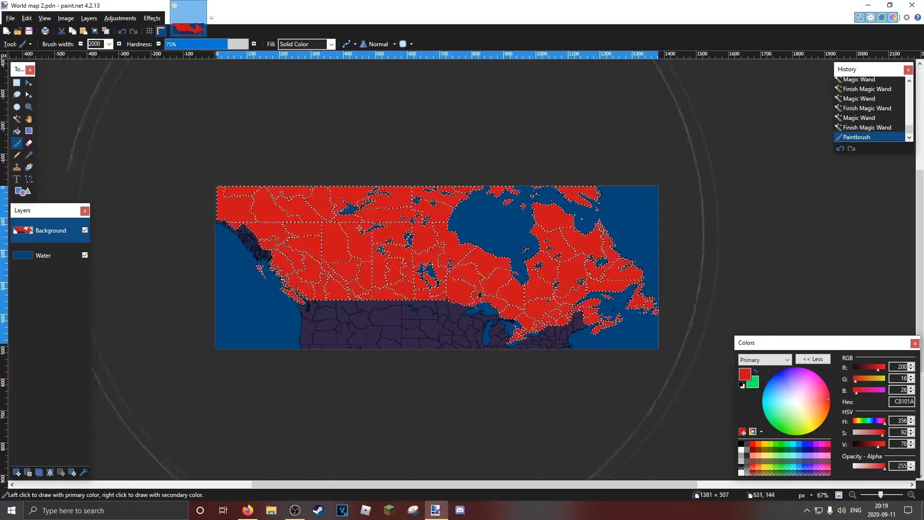
key("ctrl+d")
- Examine the repainted land and its border lines up close in the northwestern regions and beside the Alaskan coast
left_click(29, 106)
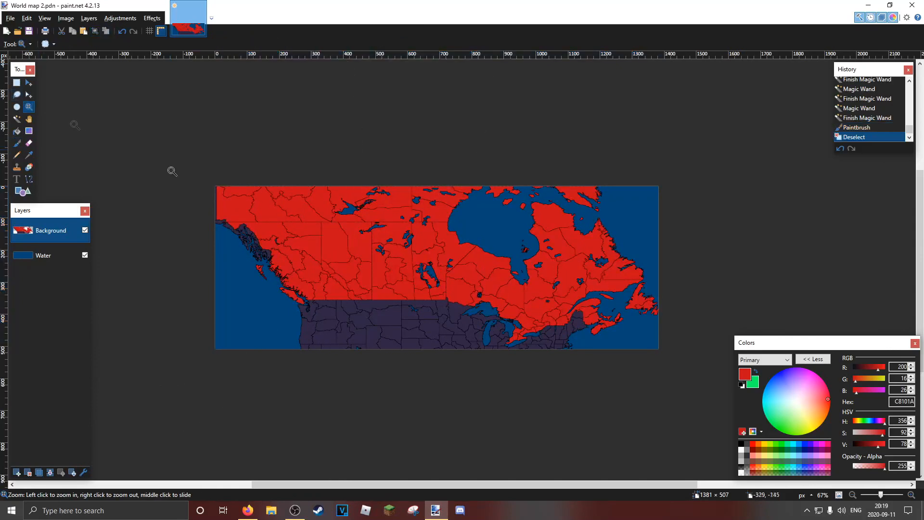
left_click(300, 223)
left_click(302, 222)
left_click(328, 226)
left_click(496, 225)
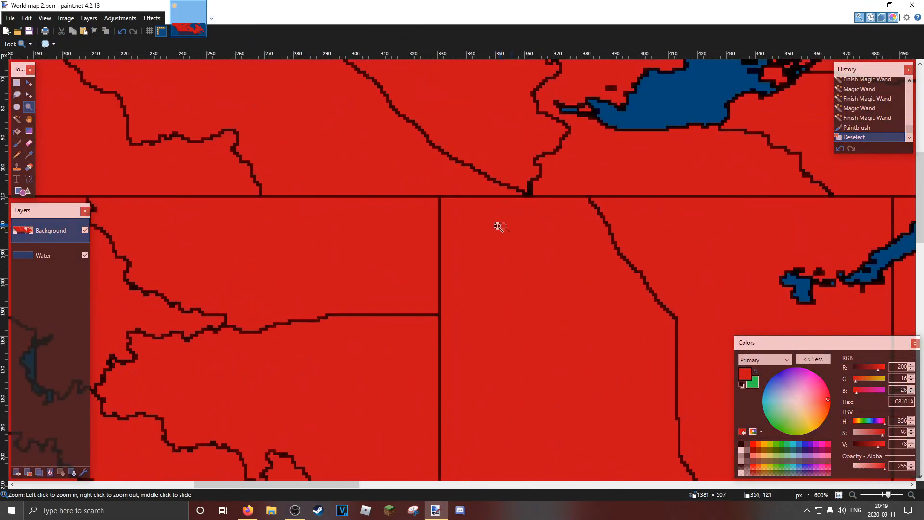
right_click(415, 196)
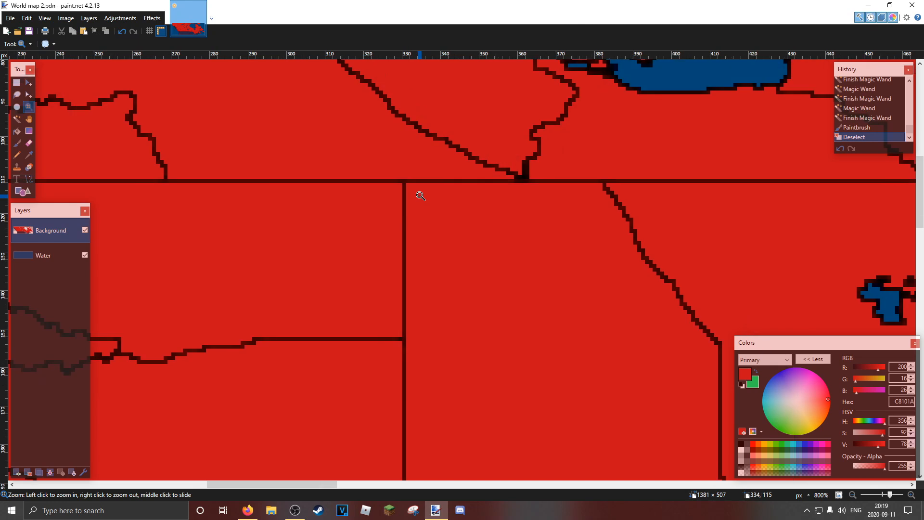
right_click(418, 195)
right_click(420, 190)
left_click(294, 234)
left_click(294, 233)
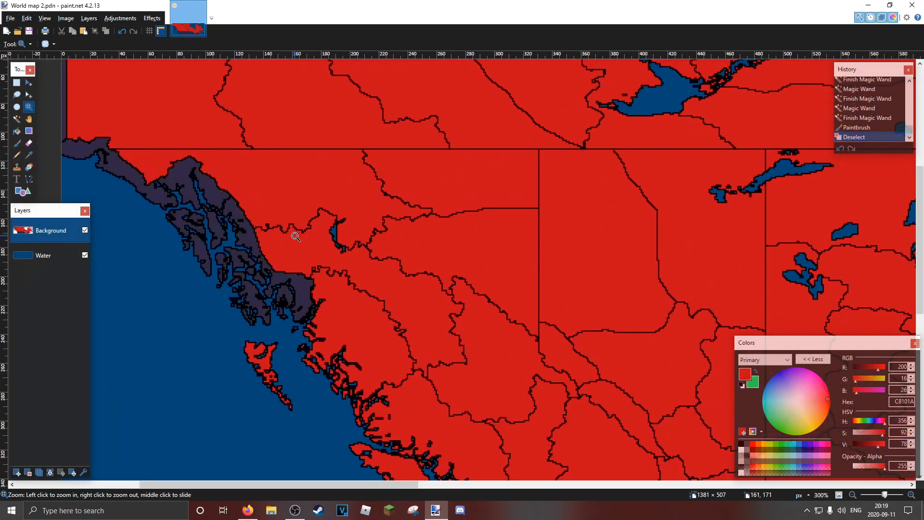
left_click(292, 234)
left_click(292, 234)
left_click(291, 233)
left_click(291, 233)
left_click(291, 233)
- Look over the repainted land across the whole map, from the Pacific coast to the Atlantic coast
right_click(248, 211)
right_click(249, 210)
right_click(249, 211)
right_click(251, 209)
right_click(254, 207)
right_click(378, 252)
right_click(418, 267)
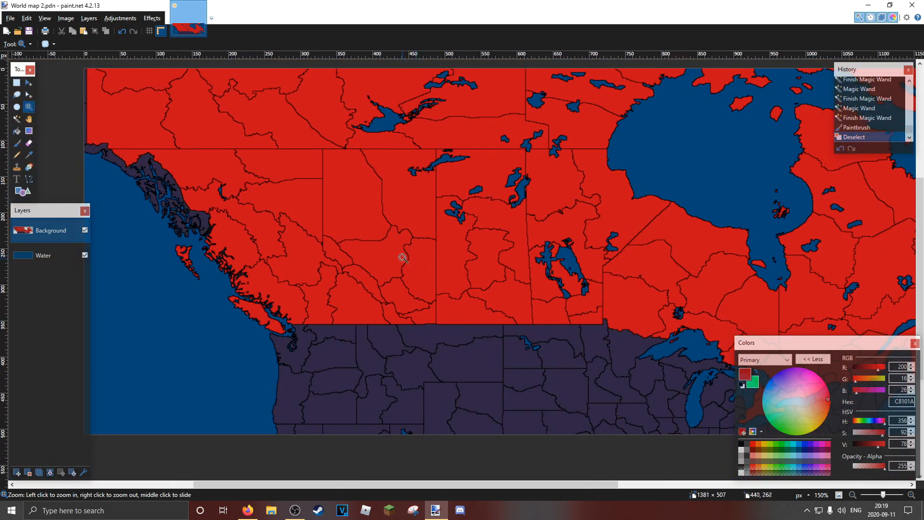
left_click_drag(403, 242, 285, 230)
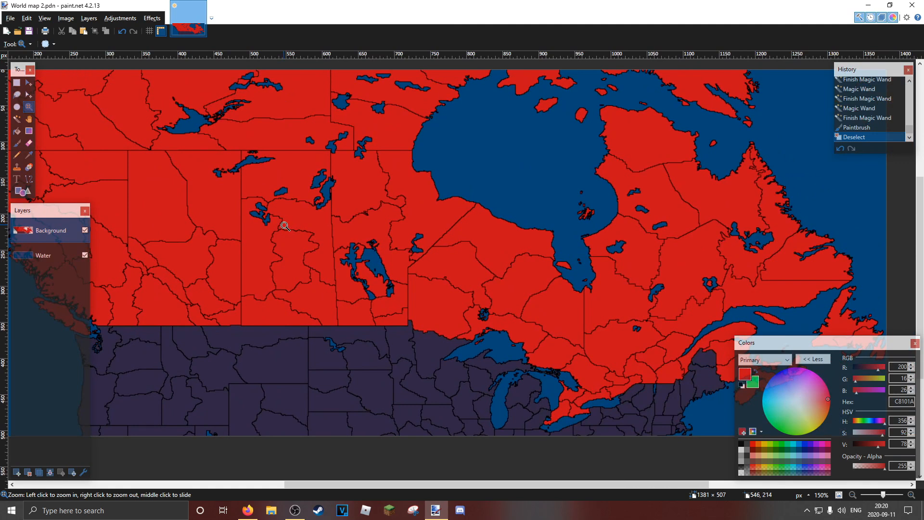
left_click_drag(275, 228, 530, 241)
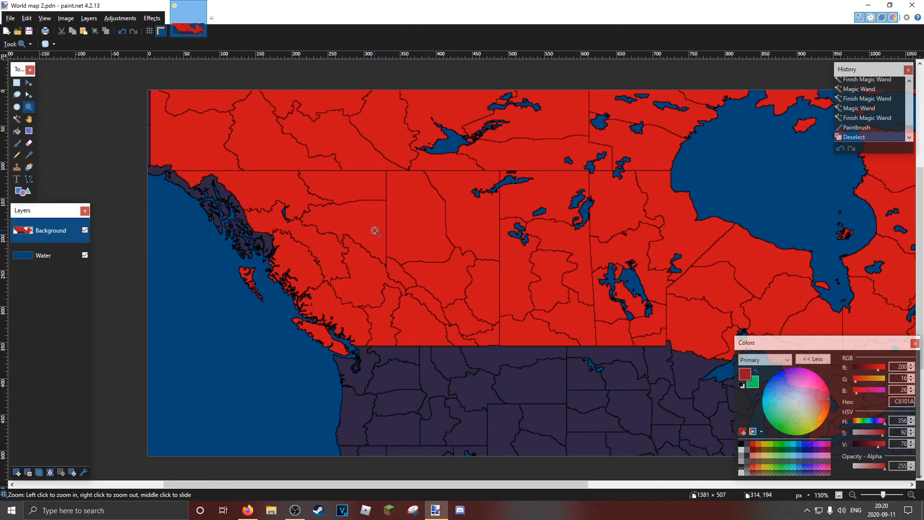
left_click_drag(409, 219, 343, 238)
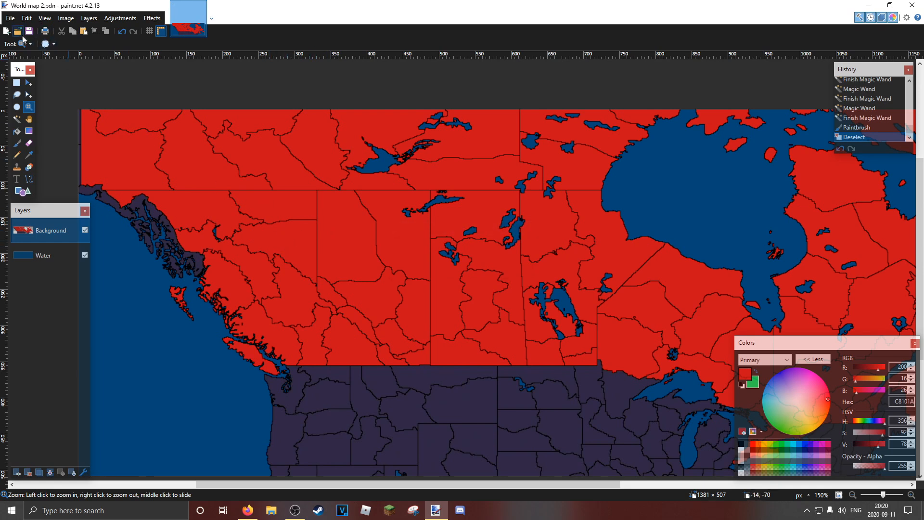
left_click(315, 137)
right_click(315, 137)
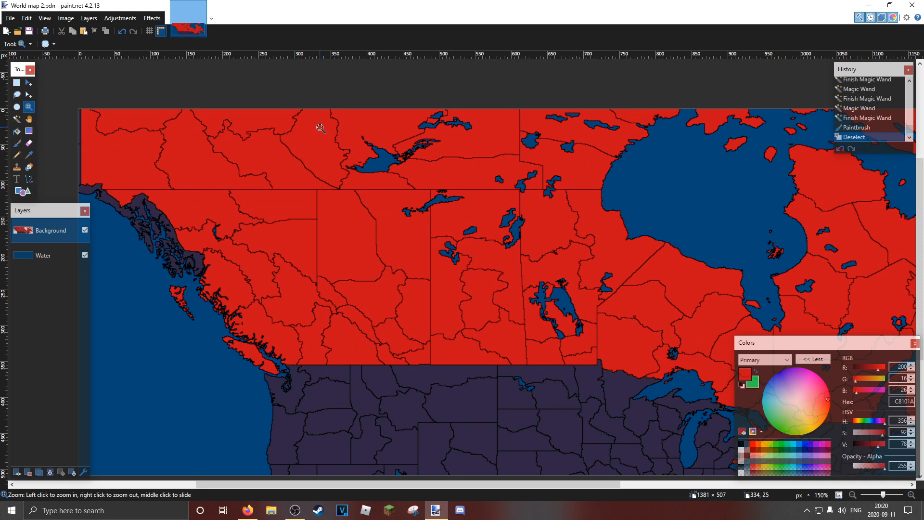
left_click_drag(477, 191, 315, 177)
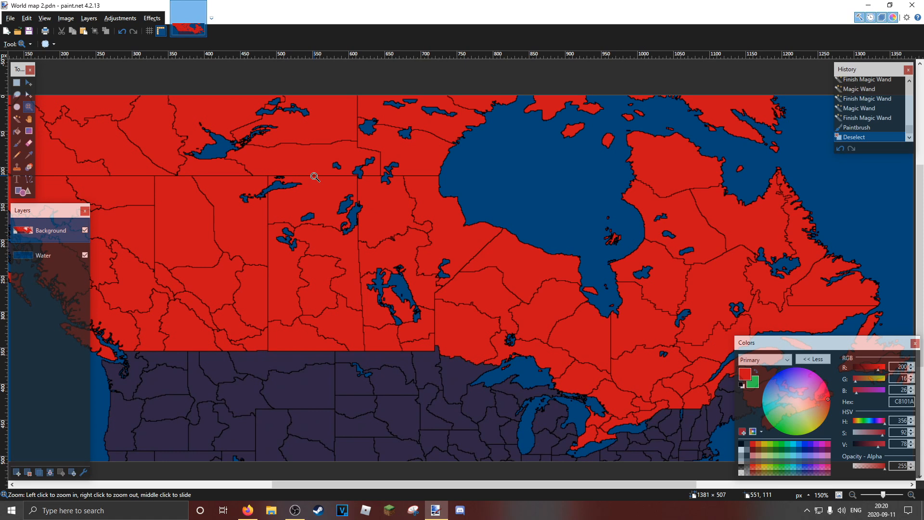
left_click_drag(649, 217, 360, 173)
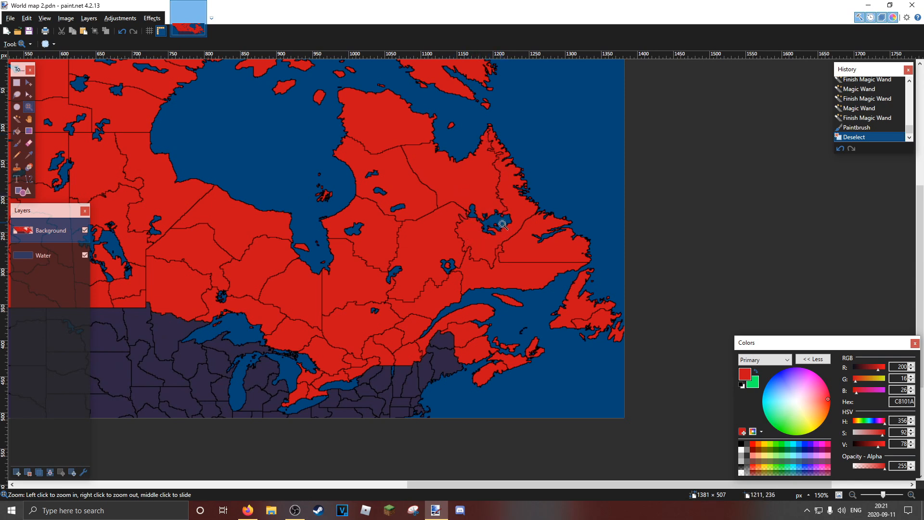
left_click_drag(408, 196, 741, 223)
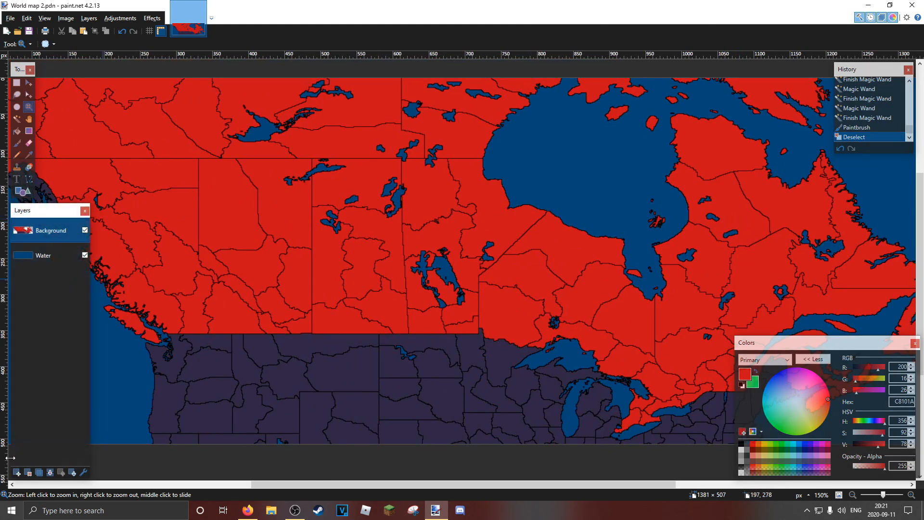
- Add a new layer above the Background layer and name it Regions
left_click(17, 474)
double_click(52, 235)
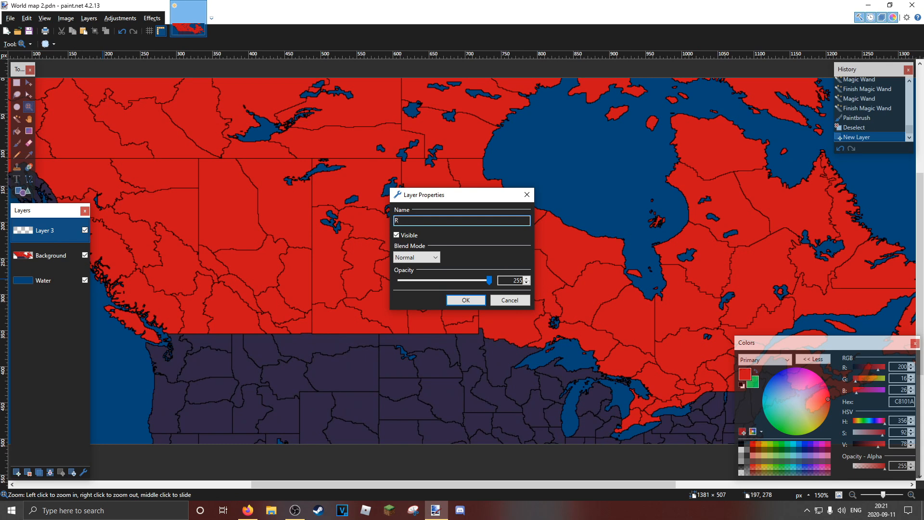
key("Return")
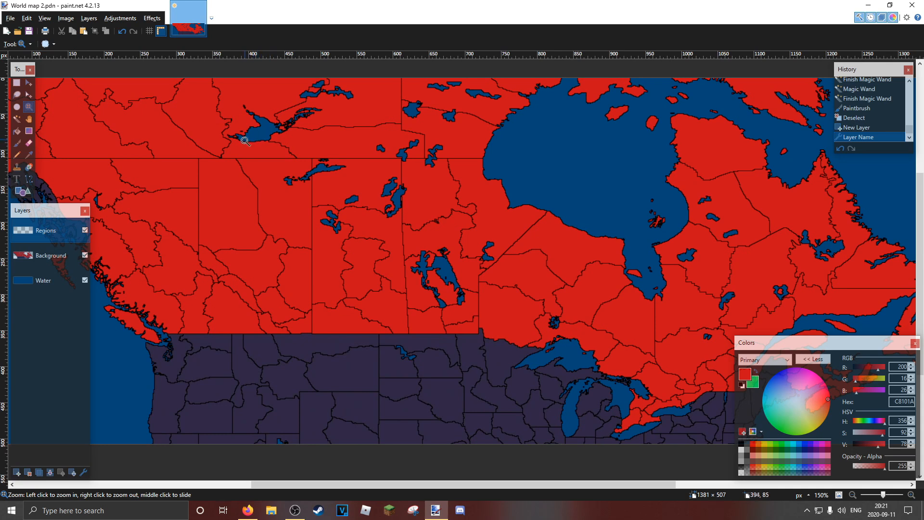
- Try to select a northwestern border line with the Magic Wand on the Regions layer, and clear the selection
left_click_drag(234, 143, 460, 210)
left_click(309, 168)
left_click(309, 168)
left_click(309, 167)
left_click(309, 168)
left_click(309, 168)
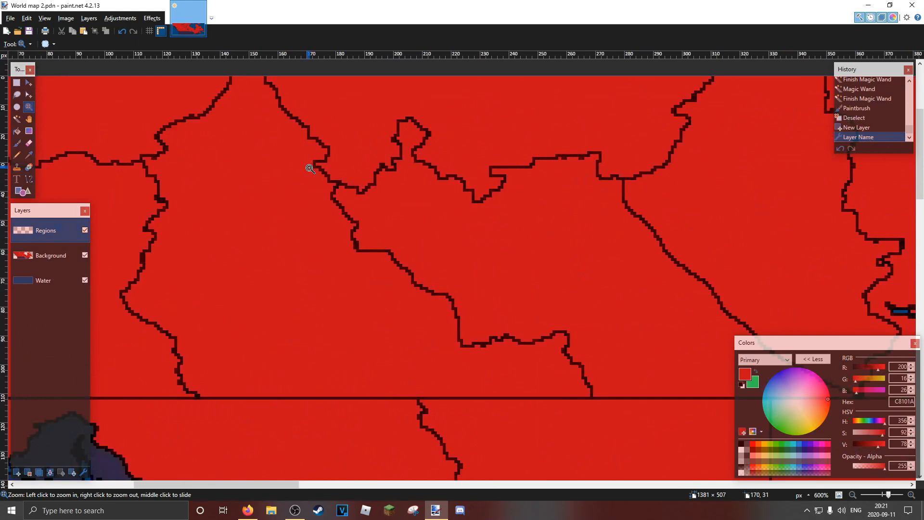
scroll(309, 168, "up", 3)
left_click_drag(311, 164, 309, 245)
scroll(344, 207, "up", 3)
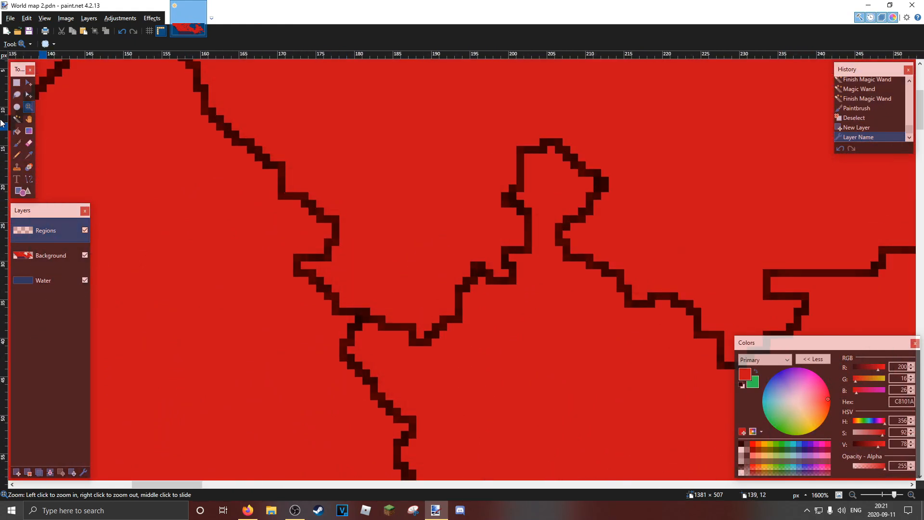
left_click(17, 119)
left_click(268, 165)
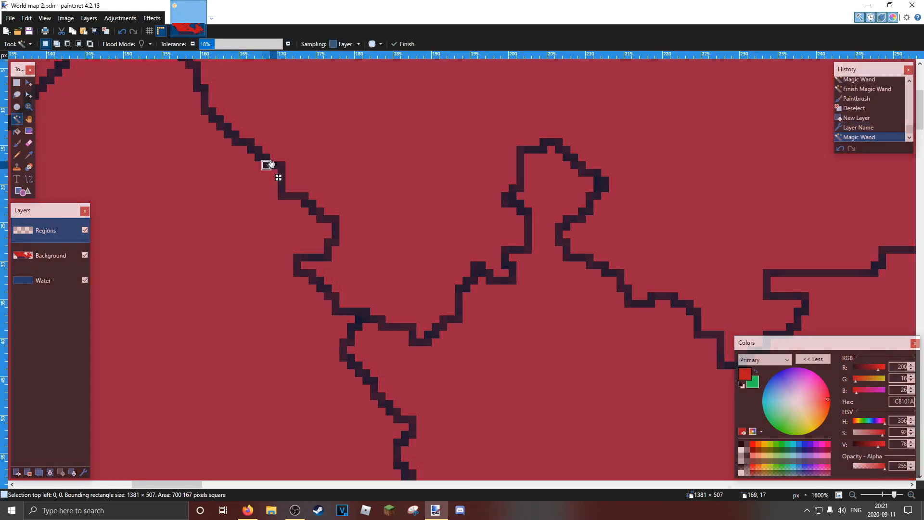
left_click(106, 31)
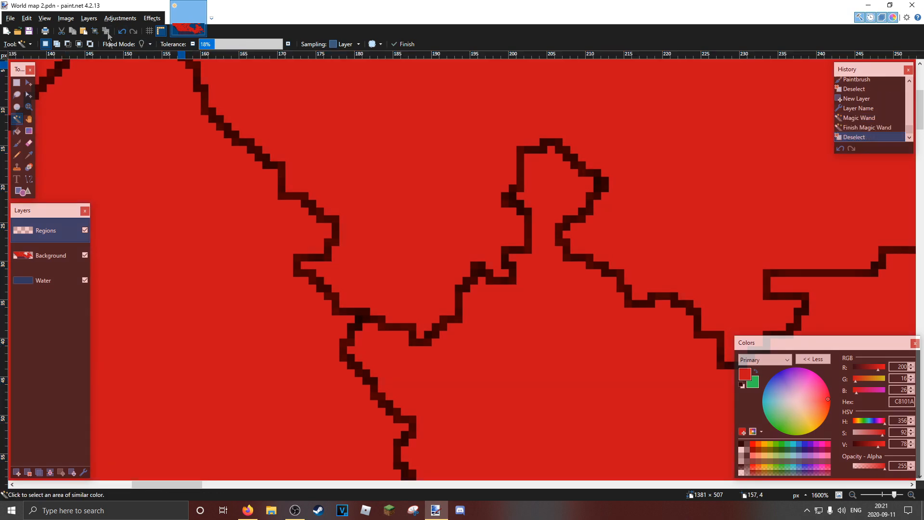
- Select the dark border lines of the red land on the Background layer with Magic Wand picks in the northwest
left_click(47, 260)
left_click(284, 193)
left_click_drag(310, 211, 297, 196)
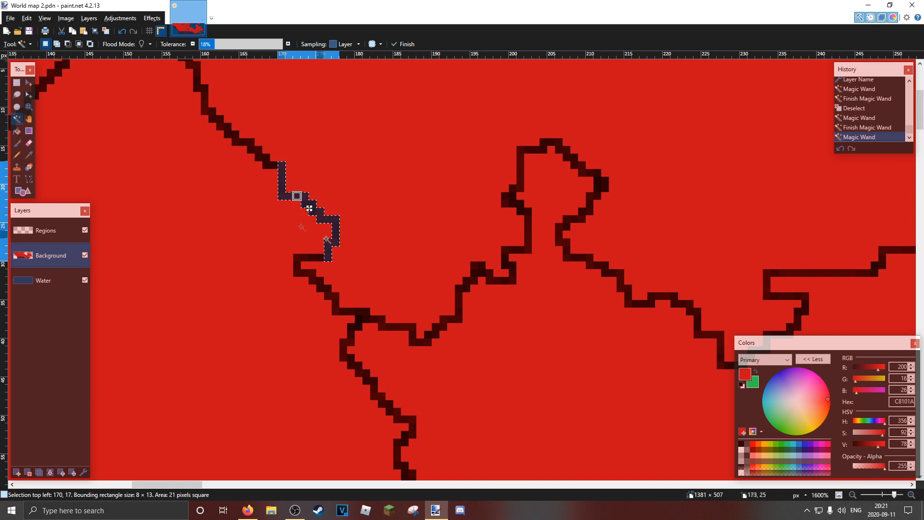
left_click(304, 255)
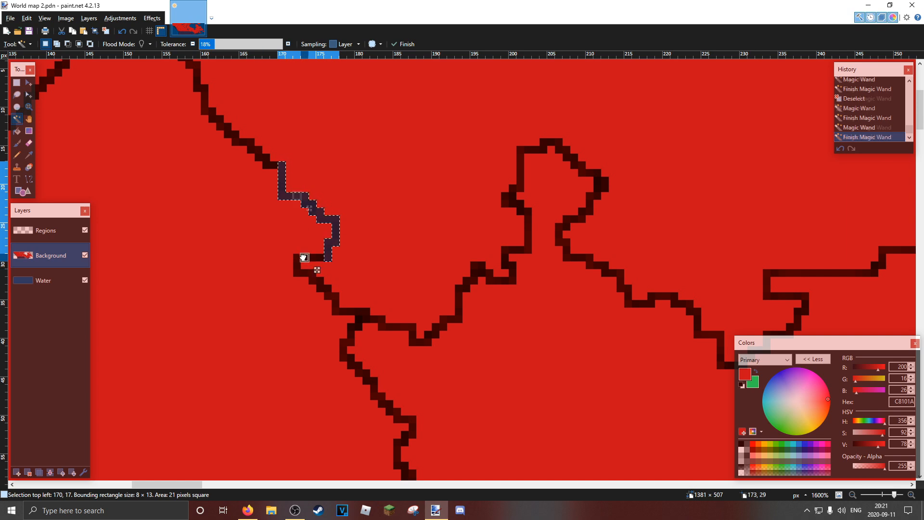
left_click(358, 323)
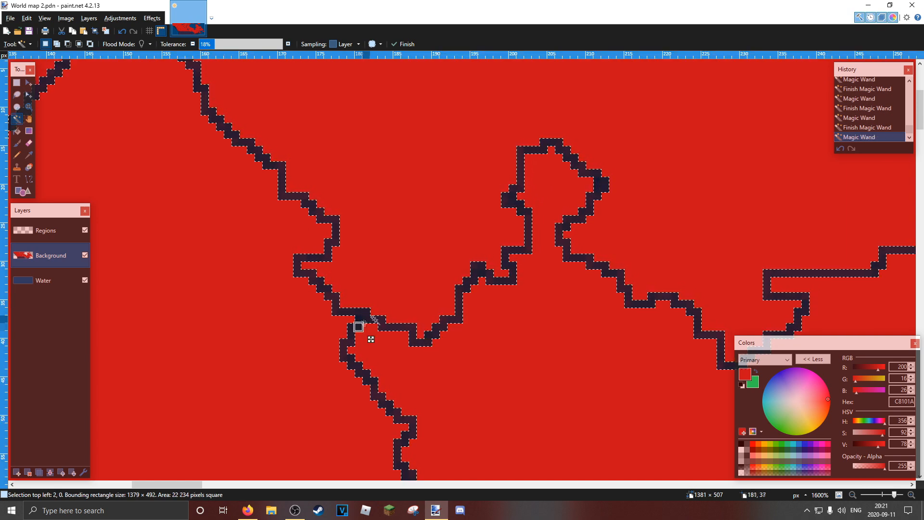
- Examine how the border-line selection covers the northwestern regions and the Alaskan border
left_click(28, 107)
right_click(355, 152)
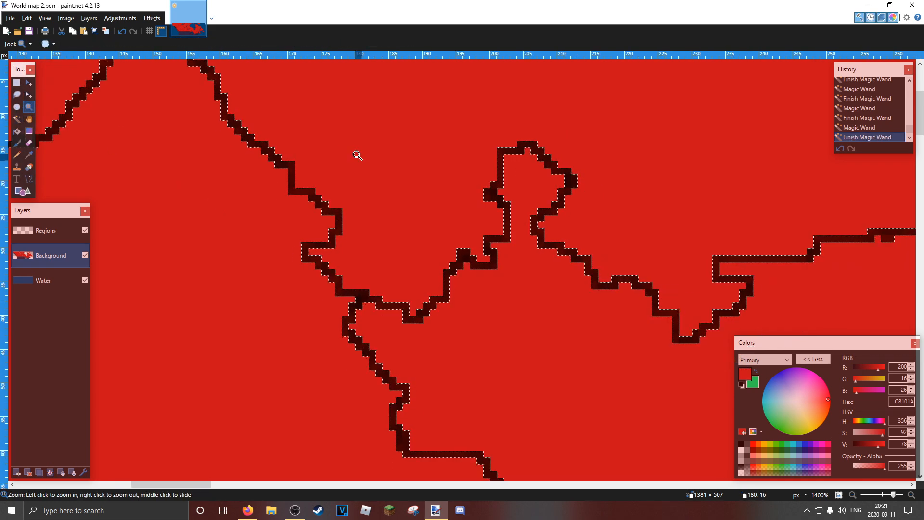
right_click(368, 155)
right_click(368, 154)
left_click_drag(353, 172, 597, 172)
left_click_drag(540, 305, 541, 171)
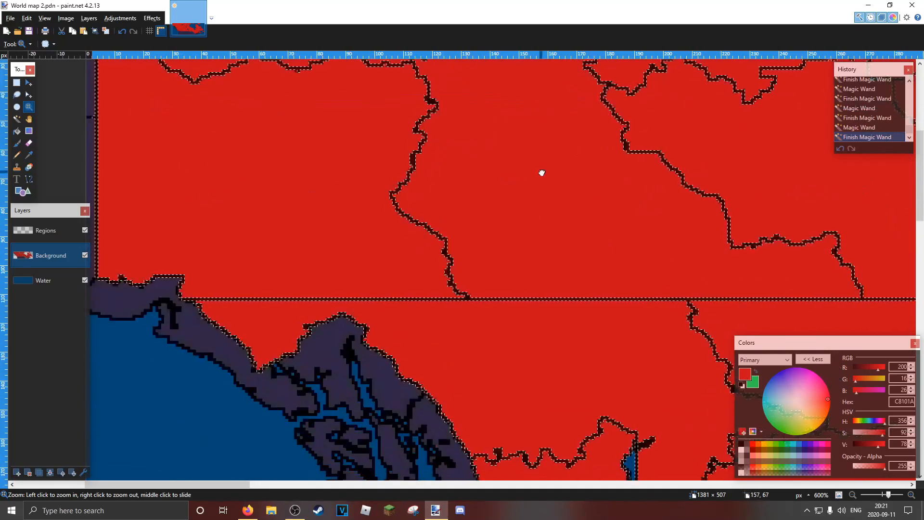
- Examine the border-line selection along the Alaskan panhandle, the west coast islands and the southwestern land border
scroll(179, 285, "up", 5)
scroll(179, 288, "up", 3)
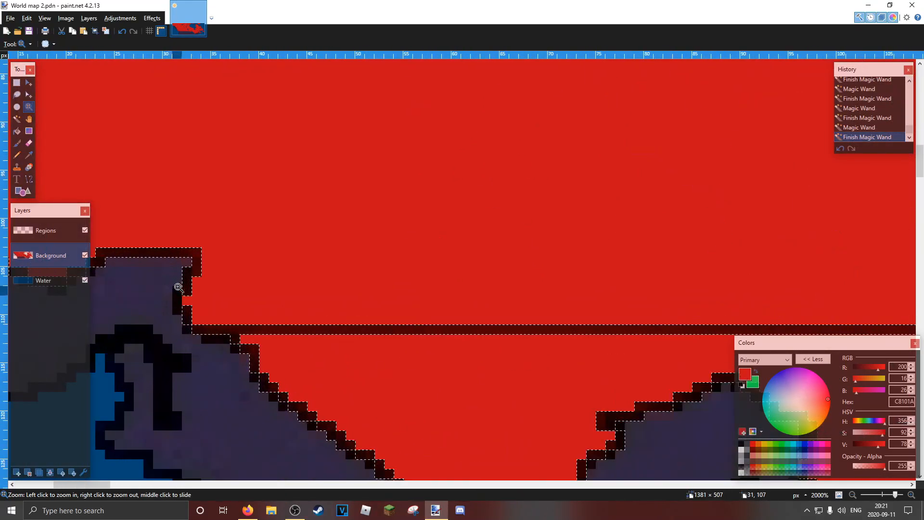
scroll(344, 289, "down", 6)
left_click_drag(588, 333, 233, 197)
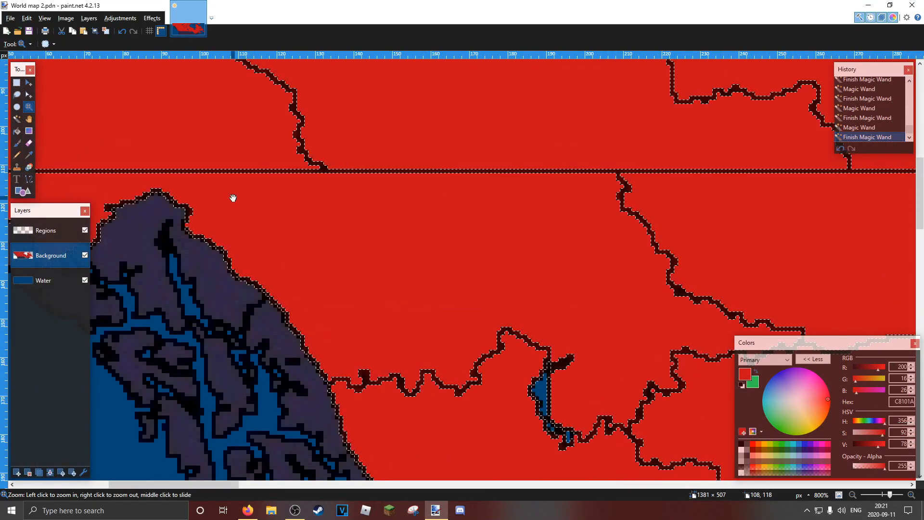
left_click_drag(149, 366, 466, 260)
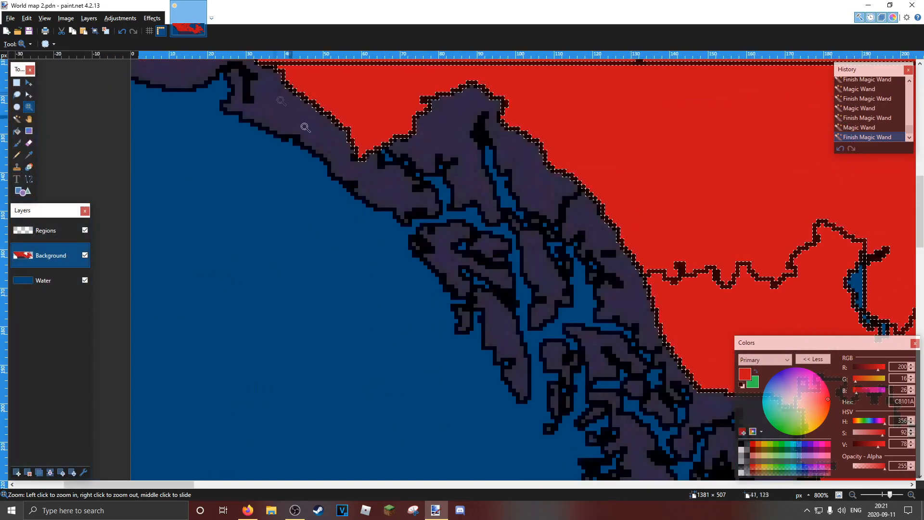
left_click_drag(514, 233, 210, 61)
left_click_drag(645, 395, 340, 128)
left_click_drag(570, 464, 376, 159)
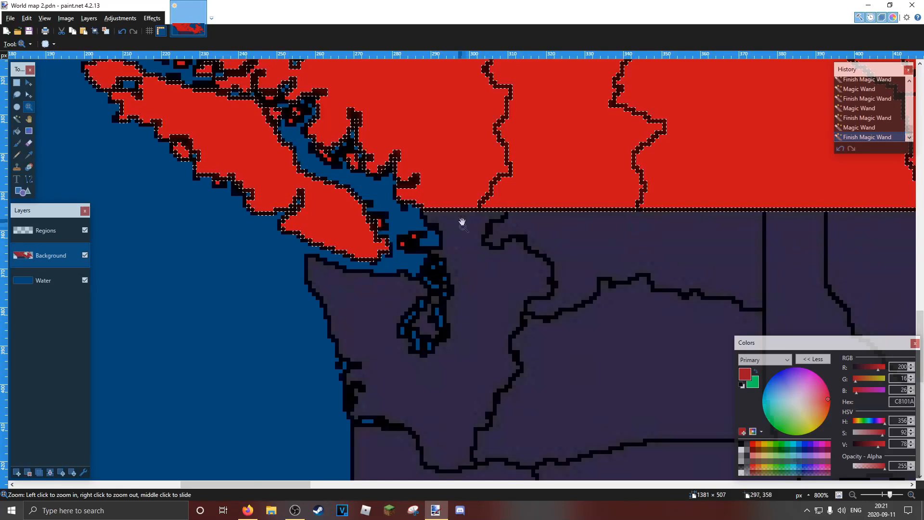
left_click_drag(462, 223, 541, 284)
scroll(501, 240, "up", 5)
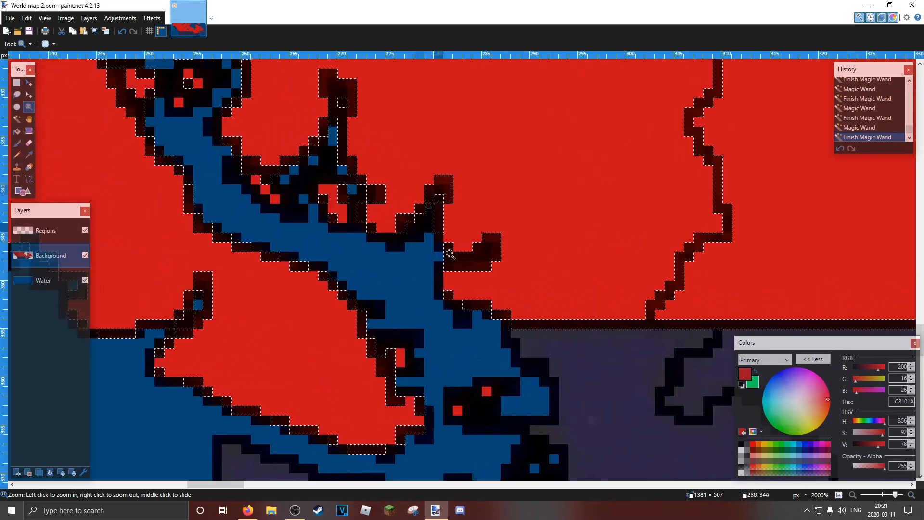
left_click_drag(700, 258, 188, 368)
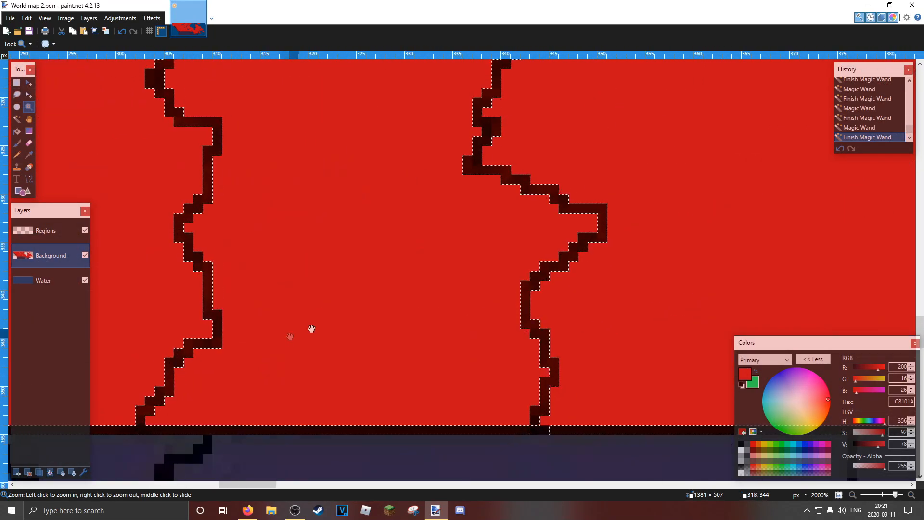
left_click_drag(582, 260, 621, 324)
- Examine the border-line selection across the central regions and around the large central lakes, and return to the northwest corner
scroll(522, 238, "down", 2)
scroll(512, 237, "down", 3)
left_click_drag(592, 235, 244, 264)
left_click_drag(501, 146, 287, 322)
left_click_drag(635, 255, 437, 293)
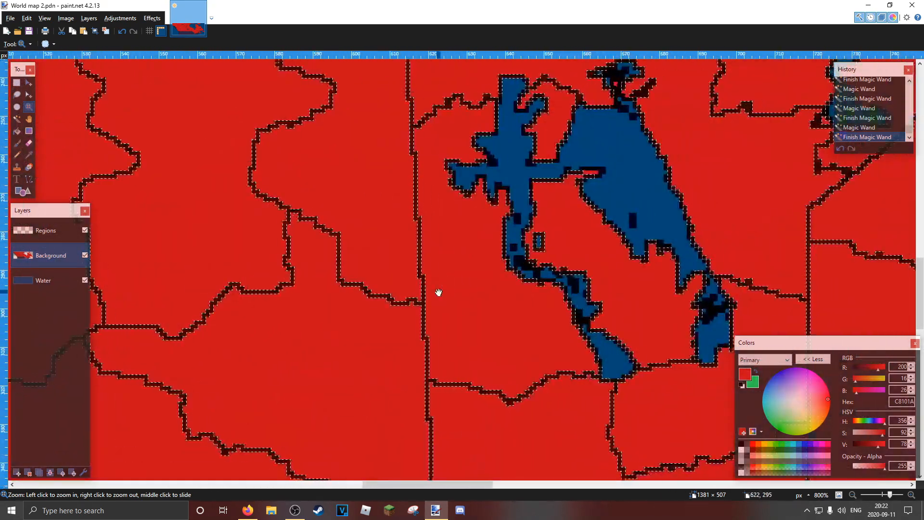
left_click_drag(551, 270, 469, 275)
left_click(523, 230)
right_click(524, 230)
right_click(524, 232)
right_click(525, 231)
right_click(525, 231)
right_click(524, 227)
left_click_drag(556, 287, 534, 287)
left_click_drag(202, 126, 626, 304)
left_click_drag(371, 203, 721, 354)
left_click_drag(226, 120, 497, 256)
left_click(372, 189)
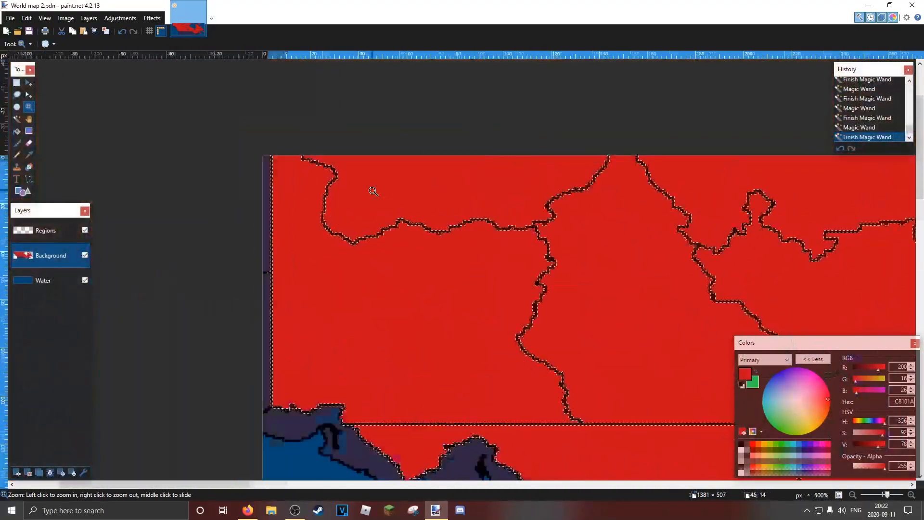
- Paint the selected northwestern region borders bright green (4CFF00) on the Background layer with a 70-wide Paintbrush
left_click(18, 142)
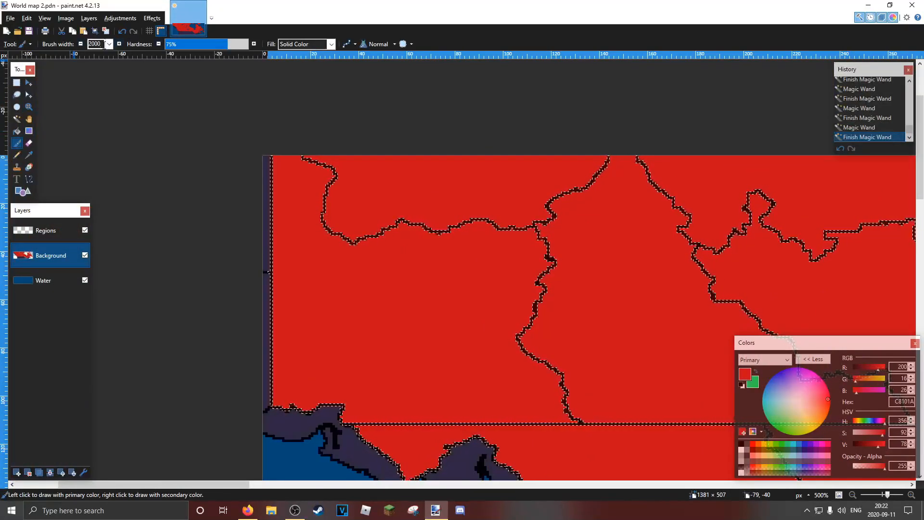
left_click(109, 44)
scroll(104, 70, "up", 4)
left_click(103, 73)
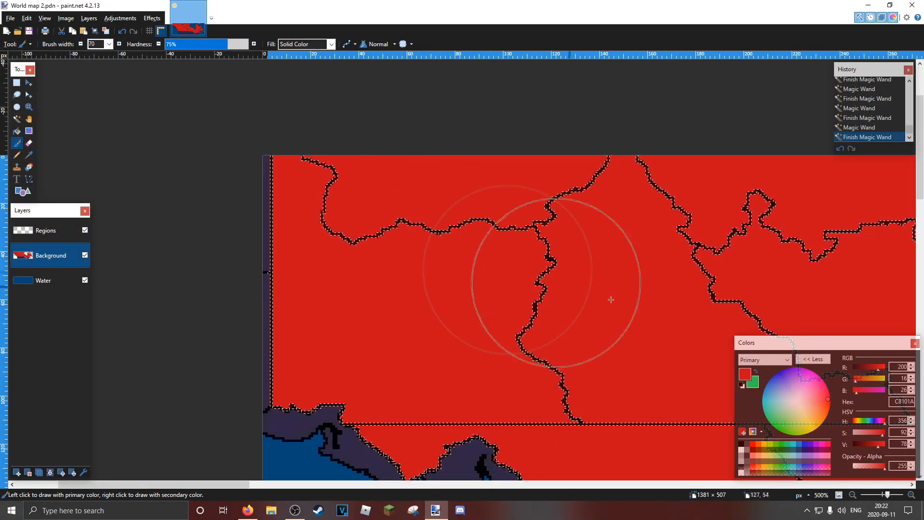
left_click(778, 446)
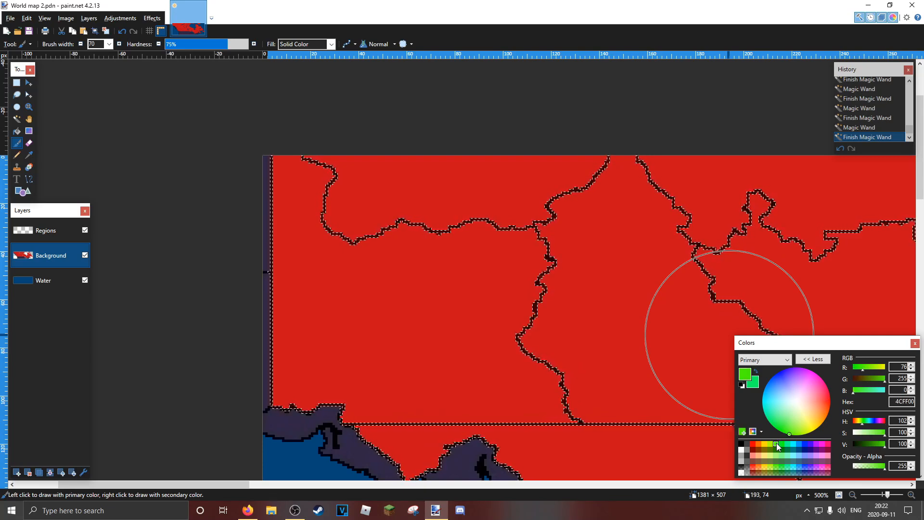
mouse_move(388, 130)
left_mouse_down()
mouse_move(372, 128)
mouse_move(384, 185)
mouse_move(598, 181)
mouse_move(553, 299)
mouse_move(537, 392)
mouse_move(544, 399)
left_mouse_up()
- Paint the long horizontal border green westward toward the Alaskan border with a brush width of 14
left_click(109, 44)
left_click(98, 72)
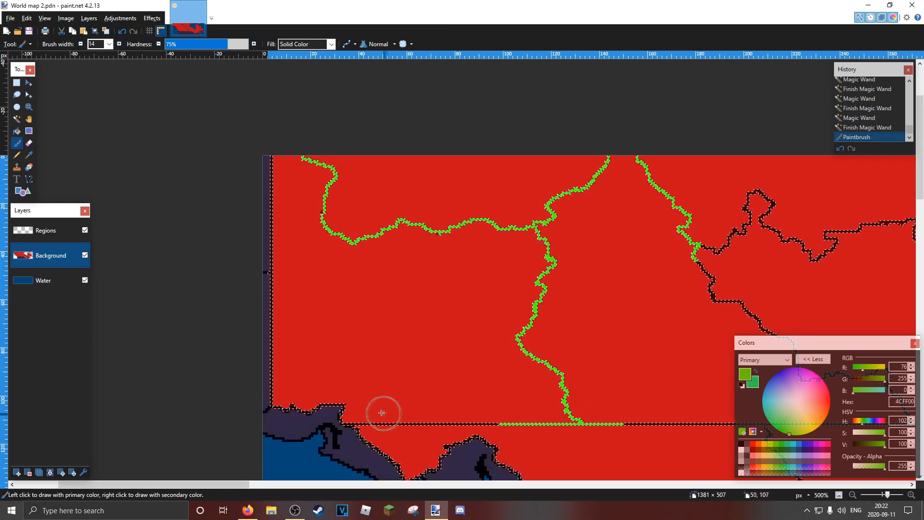
left_click(461, 411)
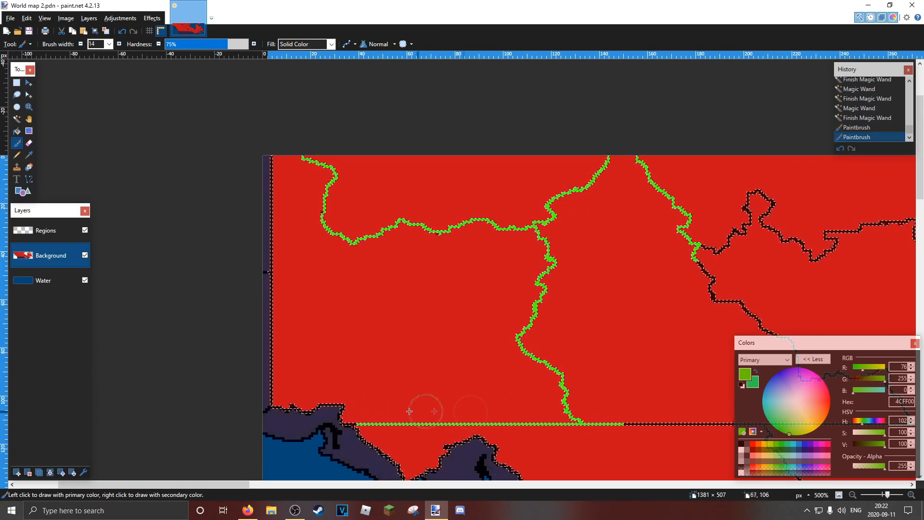
- Finish the western end of the horizontal border in green up to the Alaskan outline with a brush width of 6
left_click(109, 44)
scroll(108, 63, "up", 3)
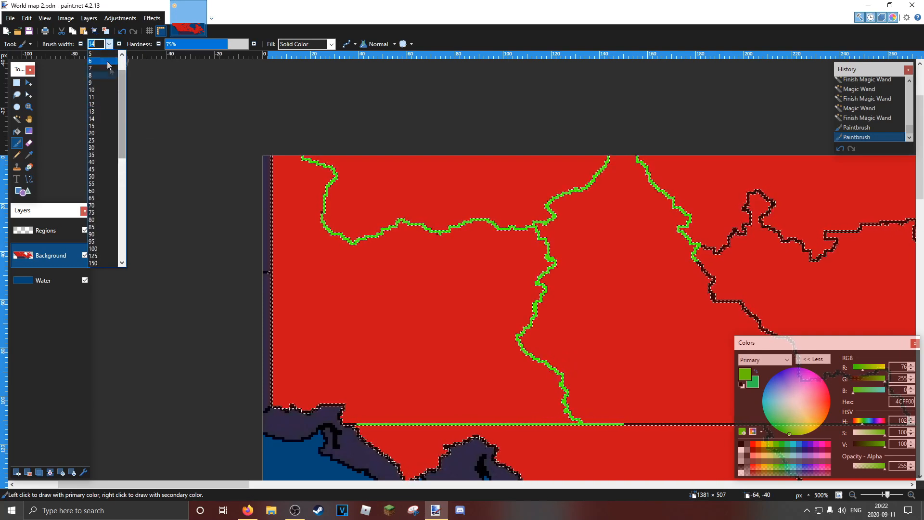
left_click(108, 62)
left_click(28, 107)
triple_click(292, 361)
left_click(294, 362)
left_click_drag(364, 337, 277, 115)
double_click(336, 254)
left_click(17, 143)
left_click_drag(337, 245, 318, 251)
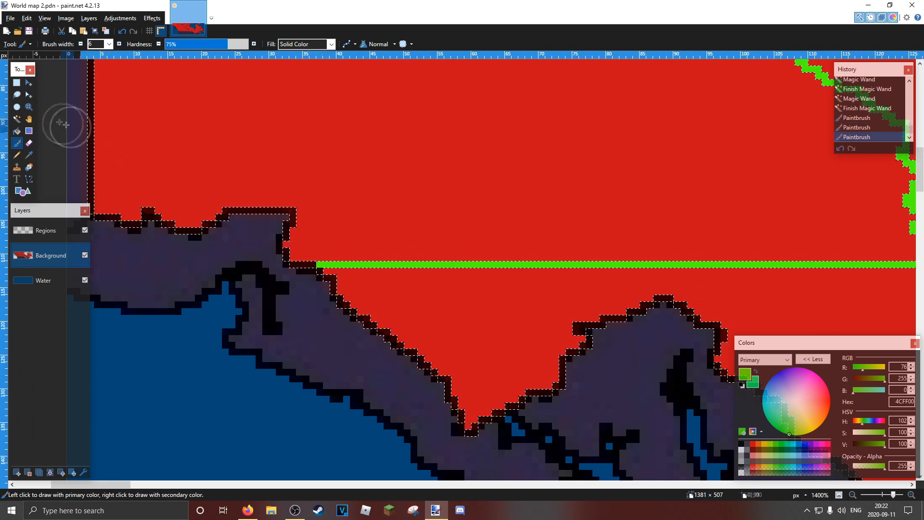
- Add the missed dark pixel on the northwesternmost region border to the selection with the Magic Wand and paint it green
left_click(29, 107)
right_click(362, 158)
right_click(370, 157)
right_click(377, 155)
right_click(382, 154)
right_click(385, 152)
left_click_drag(388, 147, 410, 395)
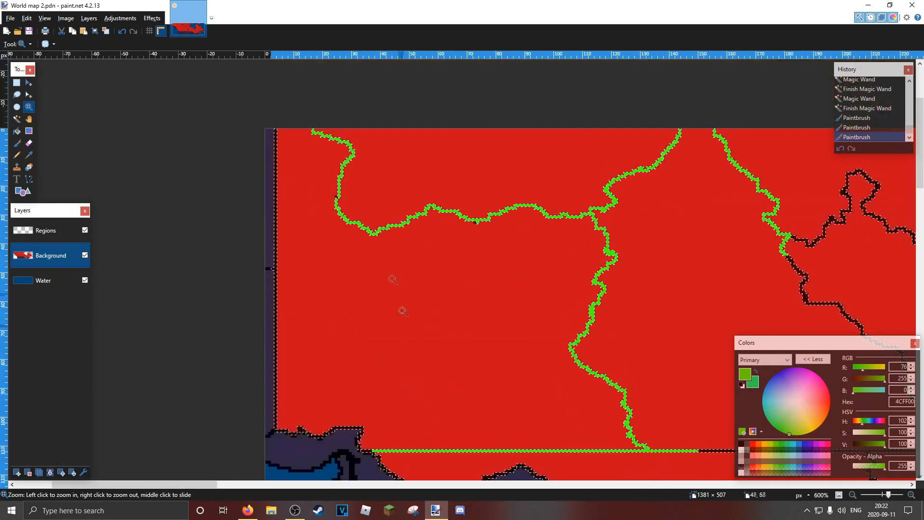
left_click(330, 190)
left_click(17, 119)
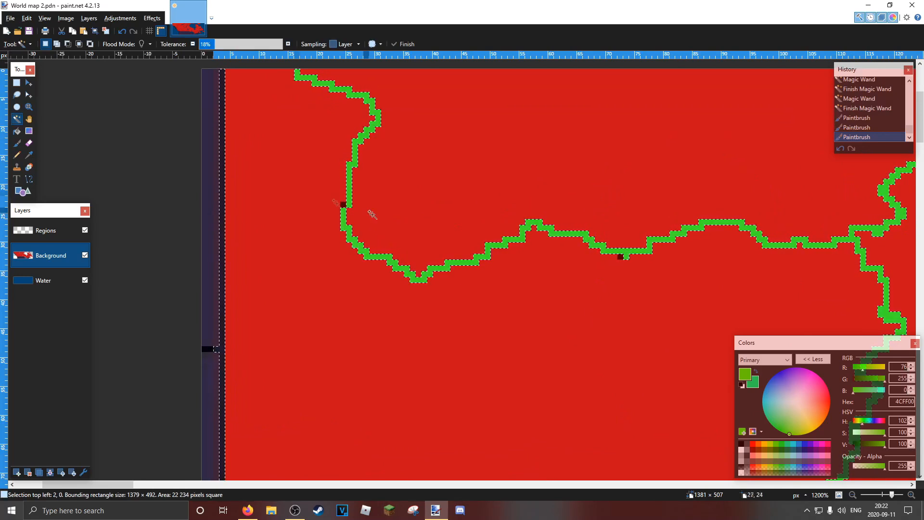
left_click(342, 204, "ctrl")
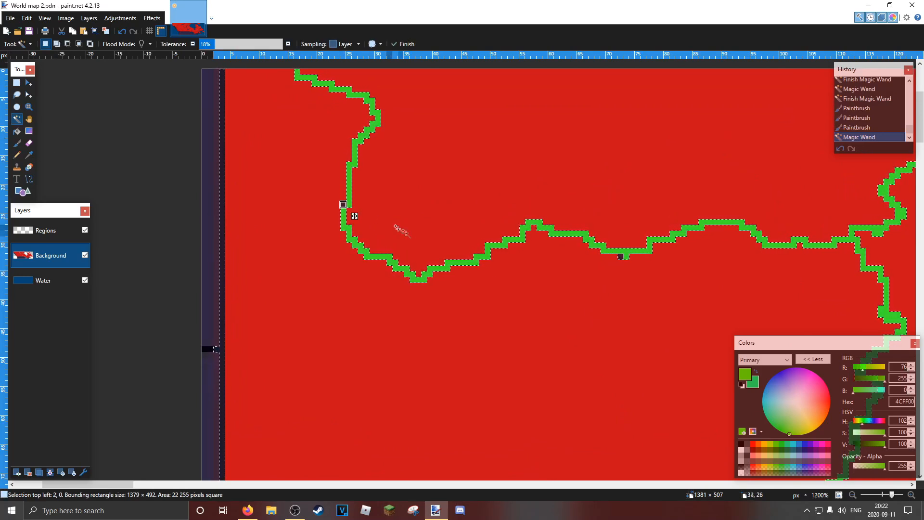
left_click(17, 143)
left_click(341, 209)
- Paint the remaining dark spot on the northwestern border and the branching borders to its east green
scroll(438, 212, "down", 3, "ctrl")
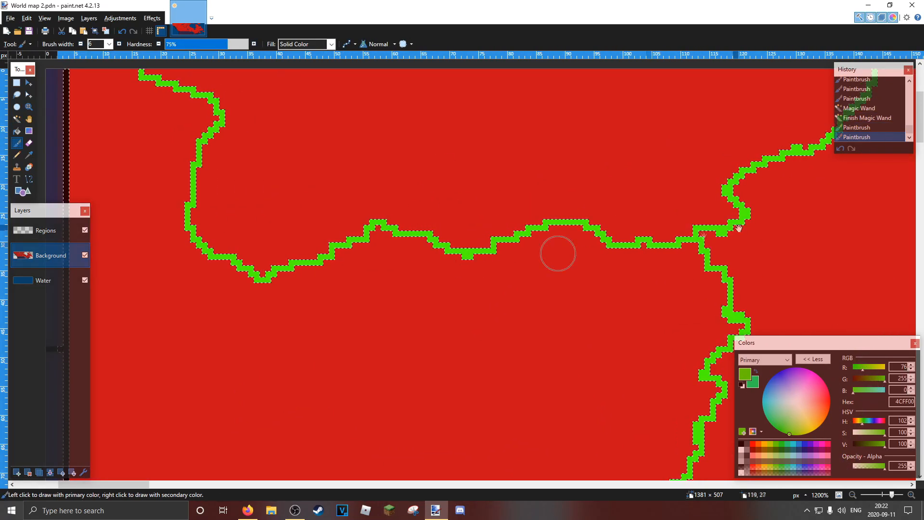
scroll(554, 227, "up", 3, "ctrl")
mouse_move(580, 335)
left_mouse_down()
mouse_move(685, 284)
mouse_move(634, 252)
mouse_move(693, 252)
left_mouse_up()
left_click_drag(757, 292, 601, 113)
mouse_move(413, 168)
left_mouse_down()
mouse_move(400, 215)
mouse_move(367, 182)
mouse_move(434, 283)
mouse_move(416, 227)
mouse_move(445, 281)
mouse_move(513, 312)
mouse_move(544, 352)
mouse_move(526, 358)
mouse_move(515, 344)
left_mouse_up()
- Extend the green eastward on the horizontal border and onto the region borders south of it with a brush width of 15
left_click(29, 107)
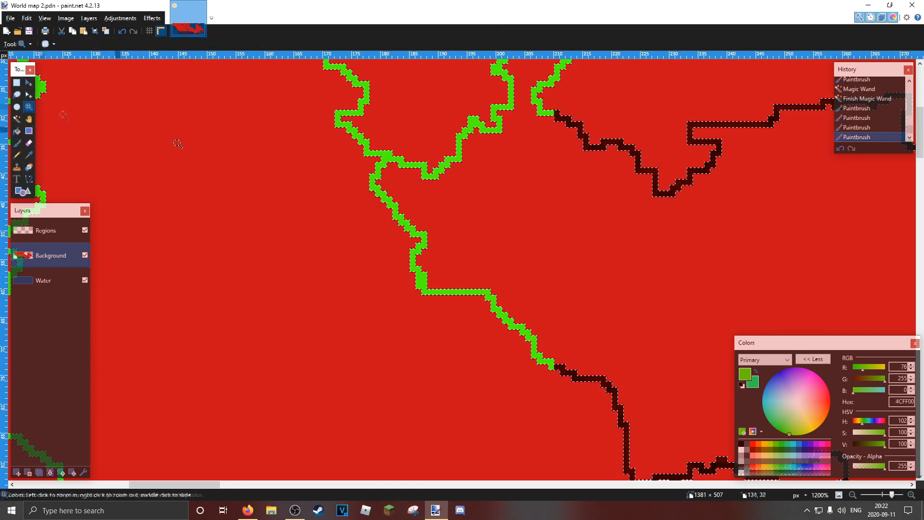
scroll(429, 159, "down", 6, "ctrl")
scroll(432, 156, "down", 1, "ctrl")
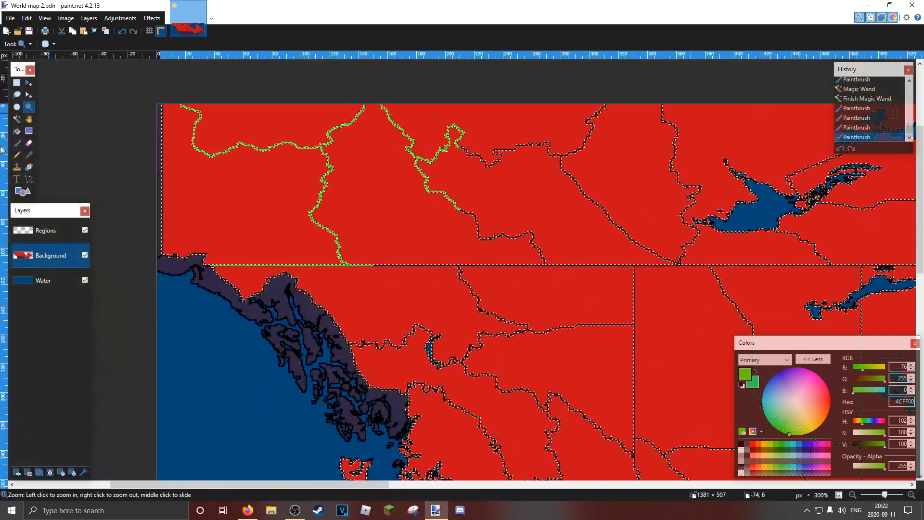
key("b")
left_click(109, 44)
left_click(97, 154)
mouse_move(375, 255)
left_mouse_down()
mouse_move(391, 265)
mouse_move(471, 266)
mouse_move(475, 289)
mouse_move(452, 274)
mouse_move(509, 328)
mouse_move(466, 359)
left_mouse_up()
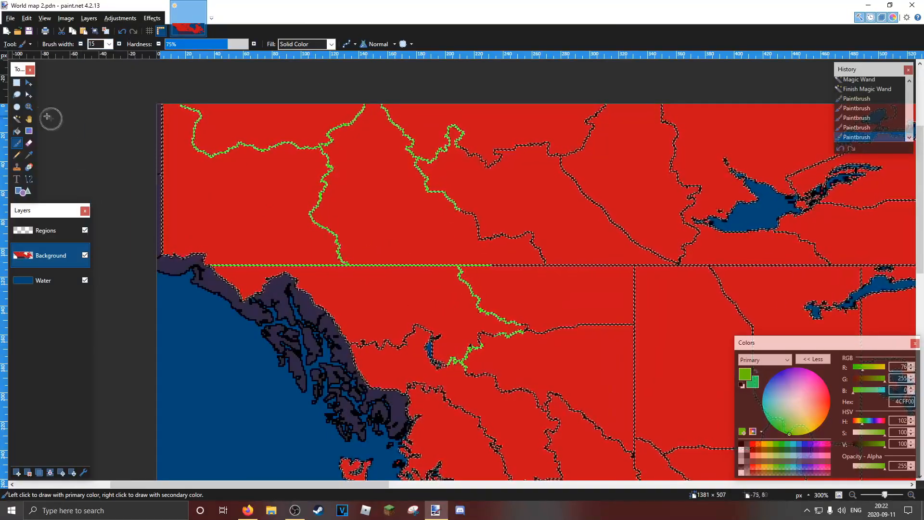
- Paint the region borders on both sides of the small narrow lake south of the horizontal border green
left_click(29, 106)
left_click(466, 401)
left_click(465, 401)
left_click(466, 401)
left_click(465, 401)
left_click(465, 401)
left_click(466, 401)
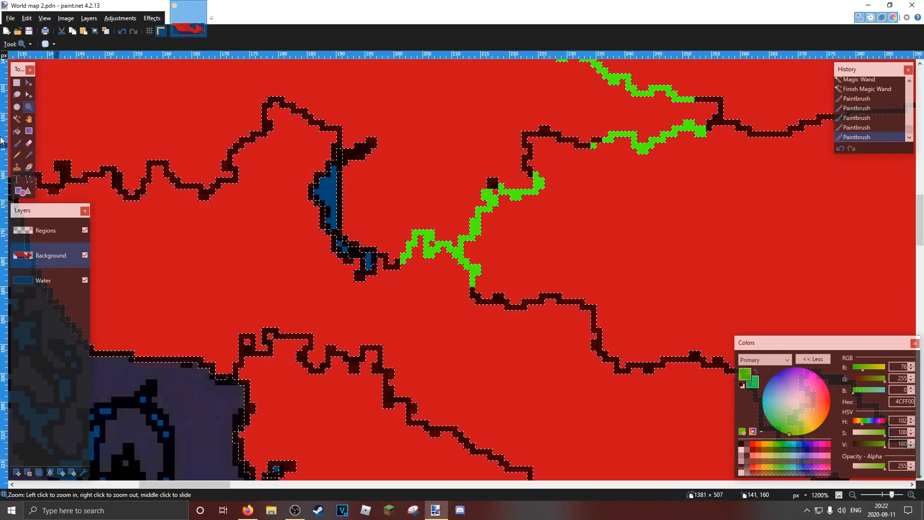
left_click(18, 143)
mouse_move(418, 228)
left_mouse_down()
mouse_move(427, 223)
mouse_move(478, 296)
left_mouse_up()
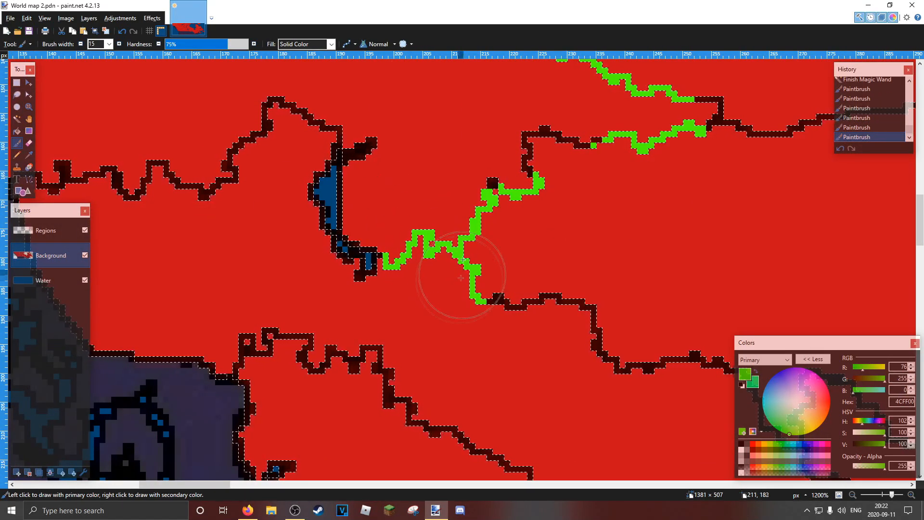
mouse_move(313, 107)
left_mouse_down()
mouse_move(236, 128)
mouse_move(223, 169)
left_mouse_up()
mouse_move(223, 169)
left_mouse_down()
mouse_move(297, 166)
mouse_move(332, 198)
left_mouse_up()
mouse_move(289, 207)
left_mouse_down()
mouse_move(243, 214)
mouse_move(161, 194)
left_mouse_up()
mouse_move(640, 212)
left_mouse_down()
mouse_move(432, 189)
mouse_move(487, 154)
left_mouse_up()
left_click_drag(308, 152, 287, 151)
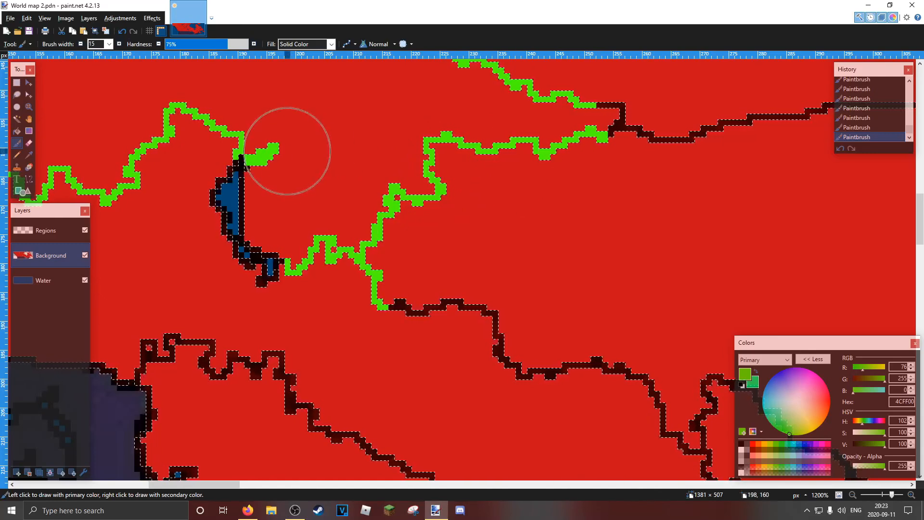
- Paint the winding region borders inland from the west coast green, southward to the southern land border
left_click_drag(447, 239, 511, 192)
mouse_move(221, 283)
left_mouse_down()
mouse_move(241, 289)
mouse_move(313, 318)
mouse_move(443, 395)
left_mouse_up()
left_click_drag(622, 353, 542, 289)
left_click_drag(404, 192, 509, 243)
mouse_move(441, 179)
left_mouse_down()
mouse_move(541, 367)
mouse_move(538, 186)
left_mouse_up()
mouse_move(477, 299)
left_mouse_down()
mouse_move(400, 319)
mouse_move(483, 305)
mouse_move(402, 193)
left_mouse_up()
mouse_move(474, 169)
left_mouse_down()
mouse_move(535, 229)
mouse_move(596, 321)
left_mouse_up()
left_click_drag(521, 207, 630, 120)
left_click_drag(696, 333, 458, 188)
mouse_move(405, 197)
left_mouse_down()
mouse_move(394, 211)
mouse_move(558, 265)
mouse_move(494, 172)
left_mouse_up()
left_click_drag(484, 192, 489, 267)
left_click_drag(473, 353, 452, 370)
left_click_drag(693, 357, 479, 345)
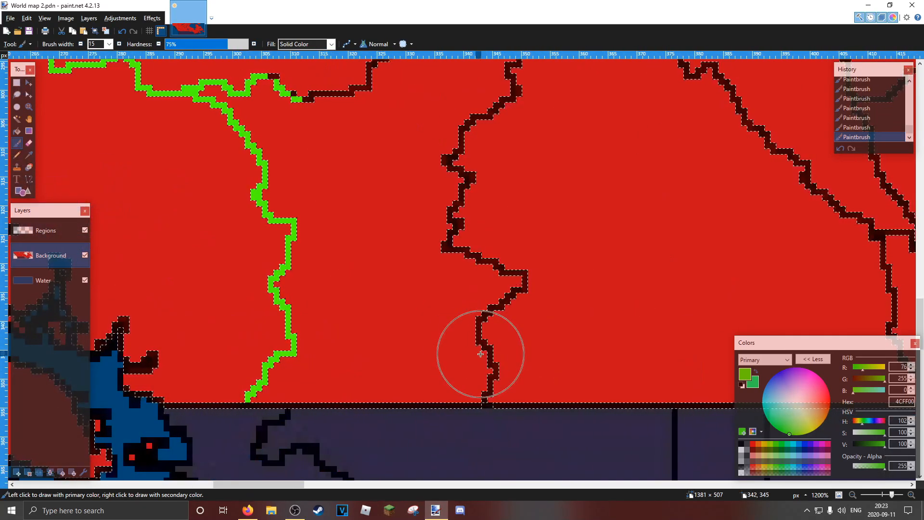
- Paint the remaining borders green from the southern edge back north, including the vertical border and the borders meeting the horizontal line
left_click_drag(477, 152, 501, 121)
mouse_move(506, 122)
left_mouse_down()
mouse_move(525, 250)
mouse_move(486, 301)
left_mouse_up()
mouse_move(294, 260)
left_mouse_down()
mouse_move(289, 266)
mouse_move(374, 128)
mouse_move(463, 264)
mouse_move(554, 128)
mouse_move(557, 311)
mouse_move(417, 116)
left_mouse_up()
left_click_drag(226, 162, 447, 324)
mouse_move(588, 289)
left_mouse_down()
mouse_move(476, 169)
mouse_move(289, 92)
mouse_move(312, 319)
left_mouse_up()
left_click_drag(364, 191, 559, 353)
mouse_move(419, 220)
left_mouse_down()
mouse_move(368, 176)
mouse_move(671, 377)
left_mouse_up()
left_click_drag(551, 267, 467, 358)
mouse_move(589, 226)
left_mouse_down()
mouse_move(580, 232)
mouse_move(720, 221)
left_mouse_up()
mouse_move(720, 221)
left_mouse_down()
mouse_move(413, 279)
mouse_move(317, 283)
mouse_move(548, 274)
mouse_move(628, 260)
mouse_move(619, 171)
left_mouse_up()
left_click_drag(632, 184, 517, 408)
mouse_move(524, 388)
left_mouse_down()
mouse_move(534, 233)
mouse_move(129, 222)
left_mouse_up()
mouse_move(186, 231)
left_mouse_down()
mouse_move(369, 254)
mouse_move(501, 306)
left_mouse_up()
mouse_move(516, 351)
left_mouse_down()
mouse_move(554, 353)
mouse_move(500, 228)
mouse_move(166, 193)
left_mouse_up()
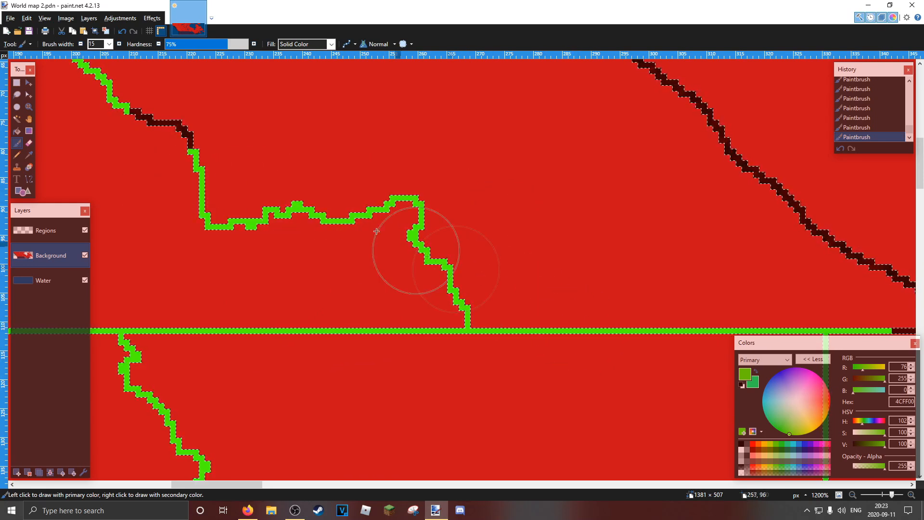
- Paint the long diagonal border north of the horizontal line green, along with the start of the border beside its eastern end
left_click_drag(362, 227, 633, 319)
left_click_drag(495, 252, 425, 198)
mouse_move(671, 228)
left_mouse_down()
mouse_move(590, 227)
mouse_move(472, 433)
mouse_move(795, 422)
left_mouse_up()
mouse_move(343, 185)
left_mouse_down()
mouse_move(578, 255)
mouse_move(698, 212)
mouse_move(711, 217)
mouse_move(396, 355)
mouse_move(619, 93)
left_mouse_up()
left_click_drag(534, 365, 378, 144)
left_click_drag(301, 168, 481, 363)
left_click_drag(556, 355, 453, 152)
mouse_move(390, 203)
left_mouse_down()
mouse_move(572, 333)
mouse_move(532, 363)
left_mouse_up()
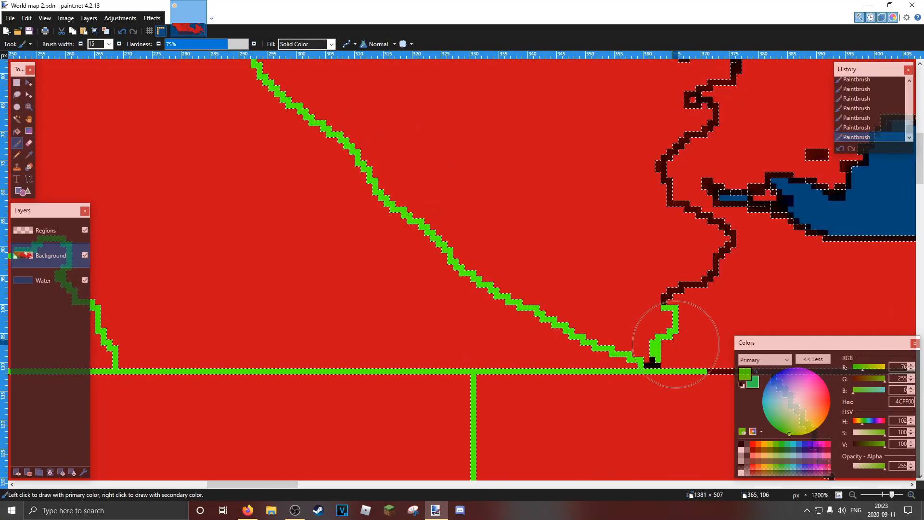
- Add the missed dark pixels where the diagonal meets the horizontal border to the selection and paint them green
left_click(17, 118)
left_click(652, 363)
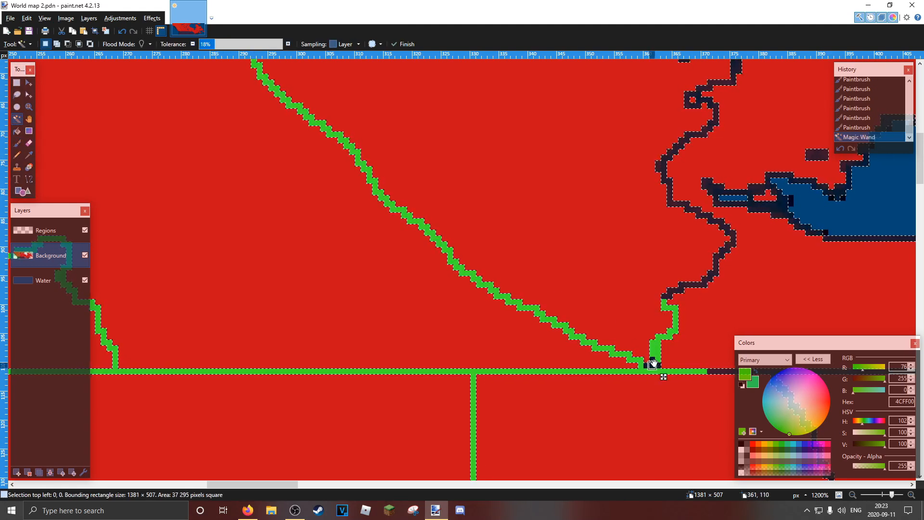
left_click(18, 143)
left_click_drag(660, 347, 644, 357)
- Paint the winding border west of the large lake and the border leaving the lake's northeastern side green
left_click_drag(654, 312, 498, 375)
mouse_move(517, 361)
left_mouse_down()
mouse_move(553, 333)
mouse_move(551, 322)
mouse_move(509, 299)
mouse_move(466, 219)
mouse_move(487, 187)
mouse_move(515, 176)
mouse_move(580, 126)
left_mouse_up()
left_click_drag(580, 155, 574, 357)
left_click_drag(515, 313, 449, 103)
mouse_move(496, 148)
left_mouse_down()
mouse_move(548, 326)
mouse_move(488, 151)
left_mouse_up()
mouse_move(818, 332)
left_mouse_down()
mouse_move(579, 217)
mouse_move(337, 235)
left_mouse_up()
mouse_move(435, 336)
left_mouse_down()
mouse_move(410, 285)
mouse_move(544, 221)
left_mouse_up()
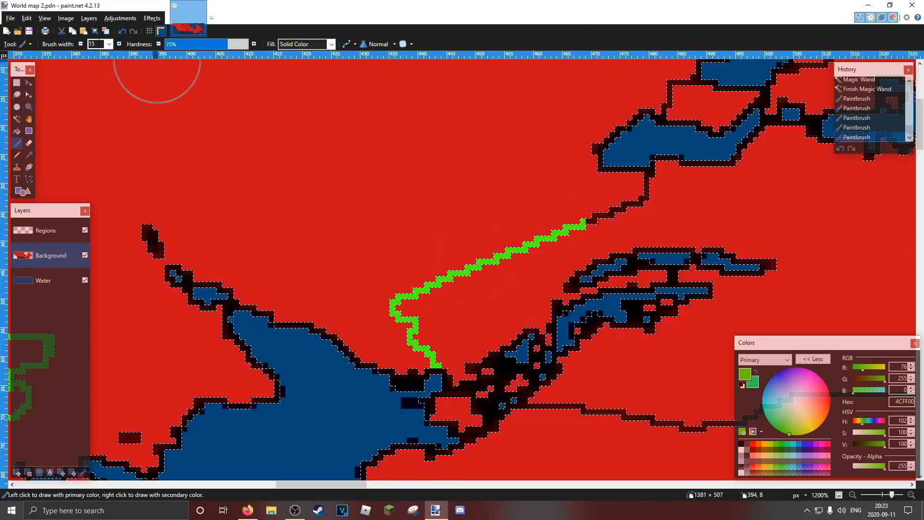
- Paint the border up to the northern lake and the one running east to the vertical border green with a brush width of 7
left_click(108, 45)
left_click(99, 93)
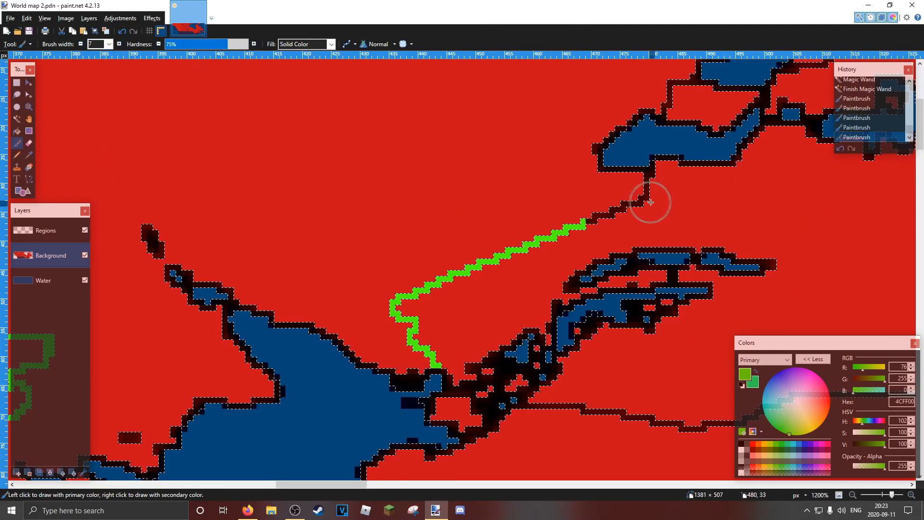
mouse_move(650, 192)
left_mouse_down()
mouse_move(592, 219)
mouse_move(258, 262)
mouse_move(288, 140)
mouse_move(305, 138)
left_mouse_up()
mouse_move(227, 313)
left_mouse_down()
mouse_move(466, 321)
mouse_move(720, 285)
mouse_move(516, 287)
mouse_move(501, 302)
left_mouse_up()
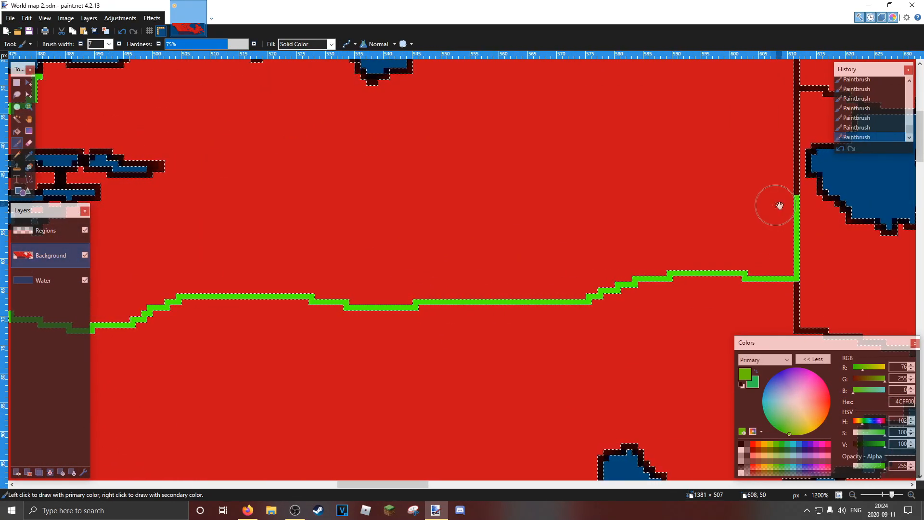
- Paint the vertical border green up to the map's upper edge, plus the border running east between the two small lakes
left_click_drag(778, 205, 655, 357)
mouse_move(669, 284)
left_mouse_down()
mouse_move(694, 104)
mouse_move(670, 140)
left_mouse_up()
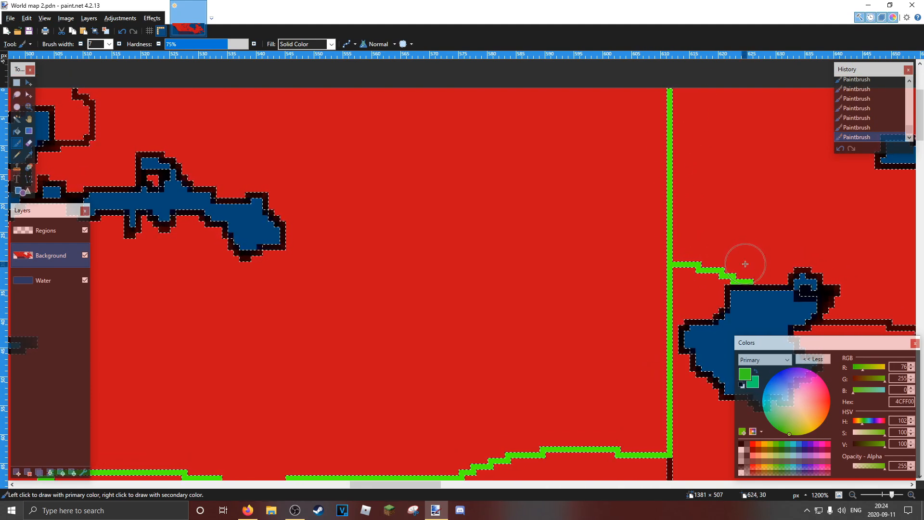
left_click_drag(745, 264, 340, 165)
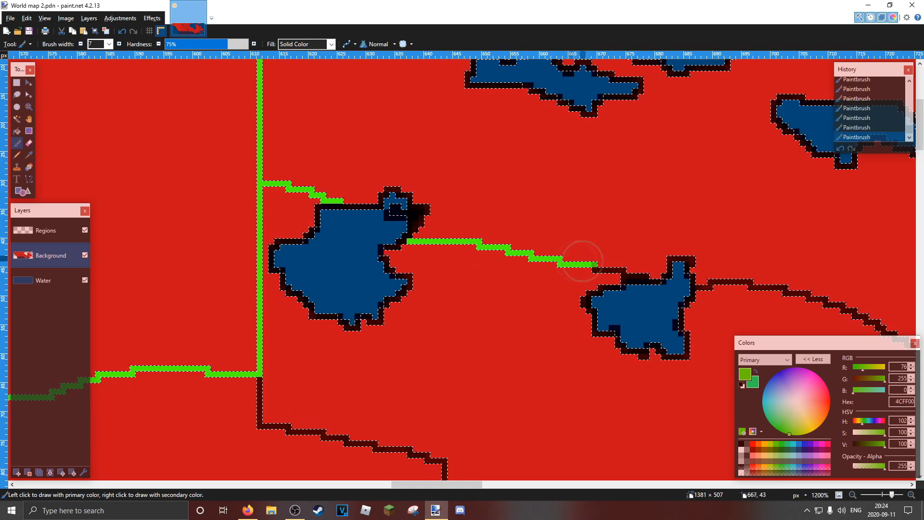
left_click_drag(626, 247, 498, 253)
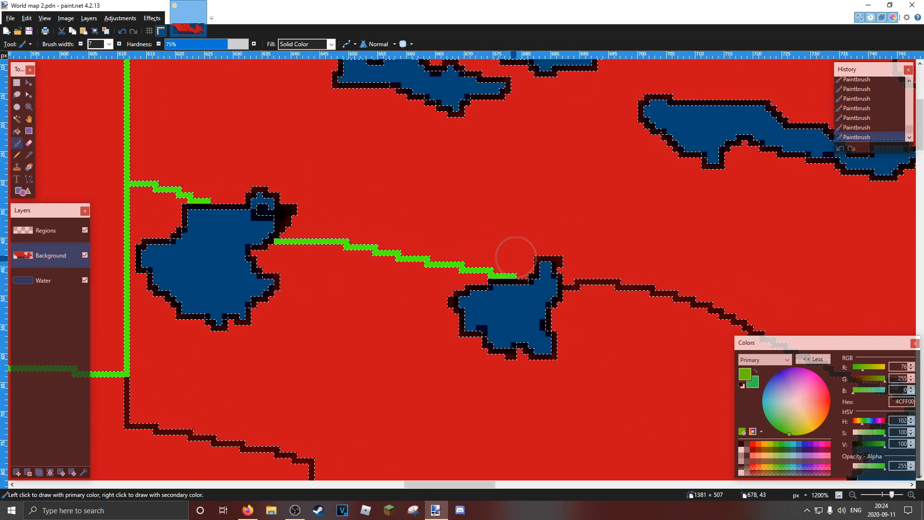
- Paint the border running southeast from the eastern small lake green
left_click_drag(609, 289, 679, 299)
left_click_drag(703, 289, 501, 213)
left_click_drag(485, 224, 490, 227)
- Paint the stepped border south of the small lakes, its vertical drop and the horizontal stretch west to the next lake green
mouse_move(216, 352)
left_mouse_down()
mouse_move(485, 262)
mouse_move(670, 254)
left_mouse_up()
left_click_drag(564, 311, 562, 375)
left_click_drag(584, 321, 561, 122)
left_click_drag(539, 183, 532, 223)
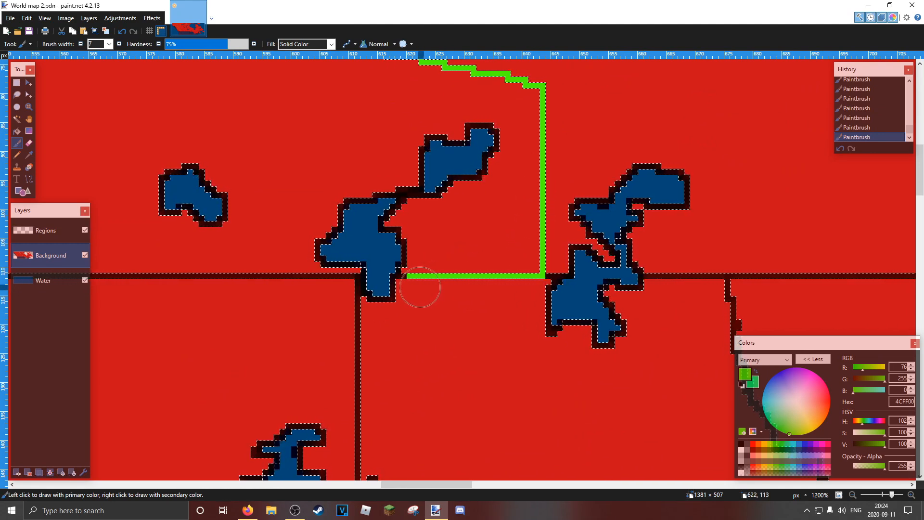
- Paint the long horizontal border west of the lake green, including the short vertical branch down to the elongated lake
left_click_drag(435, 292, 643, 304)
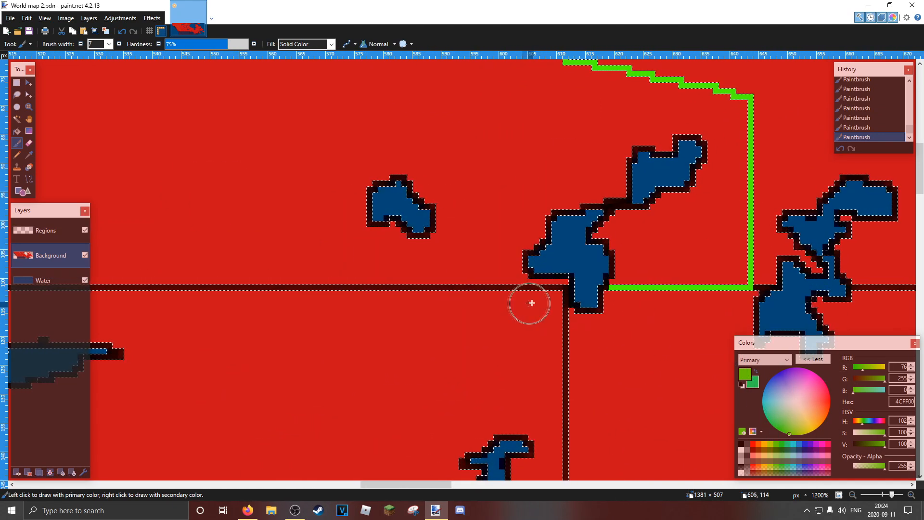
left_click_drag(371, 294, 455, 262)
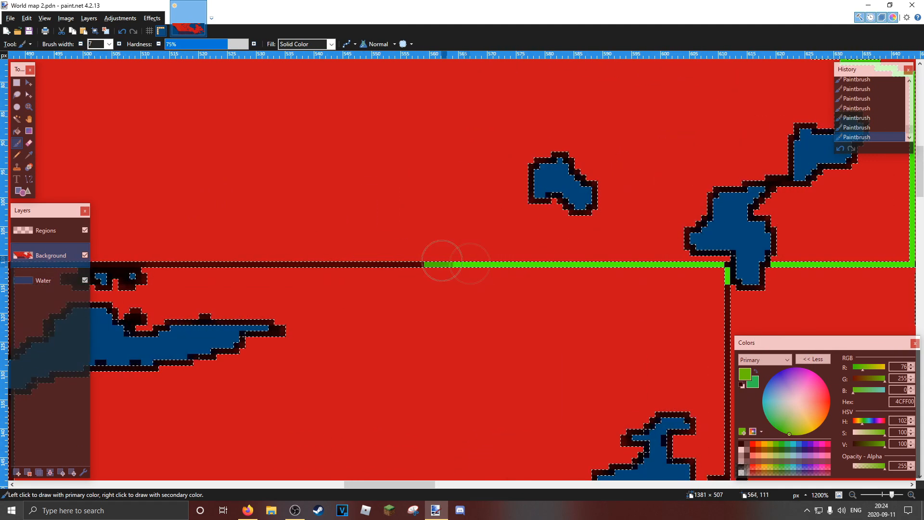
left_click_drag(332, 221, 573, 250)
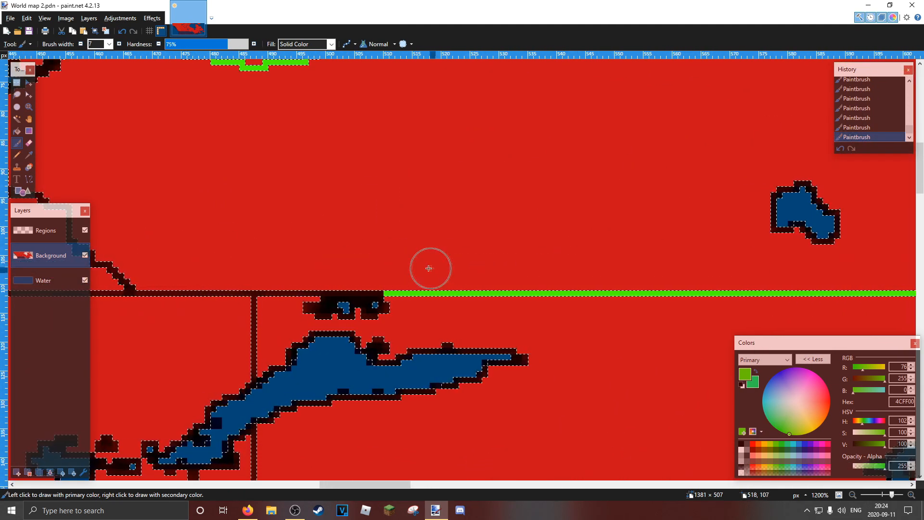
left_click_drag(273, 272, 429, 202)
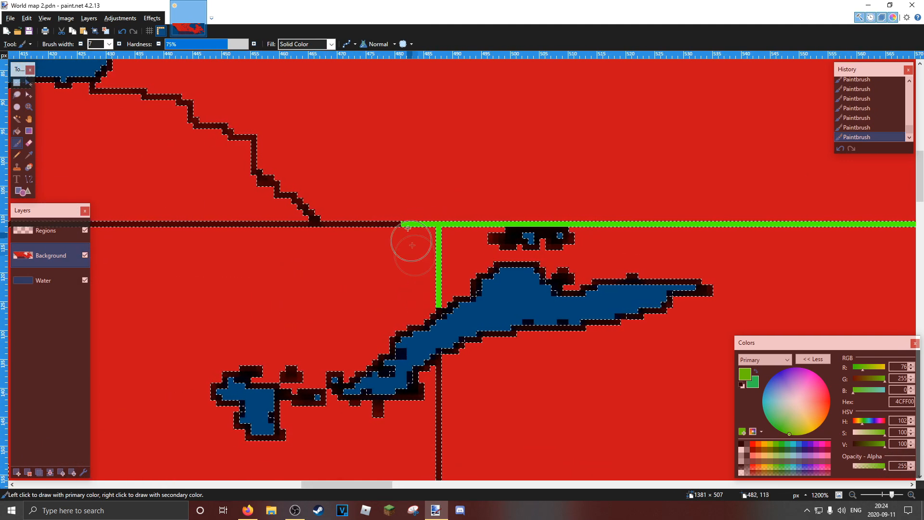
left_click_drag(324, 238, 208, 227)
- Paint the stepped diagonal border from the horizontal border up to the large lake green
left_click_drag(335, 218, 476, 288)
left_click_drag(452, 284, 406, 246)
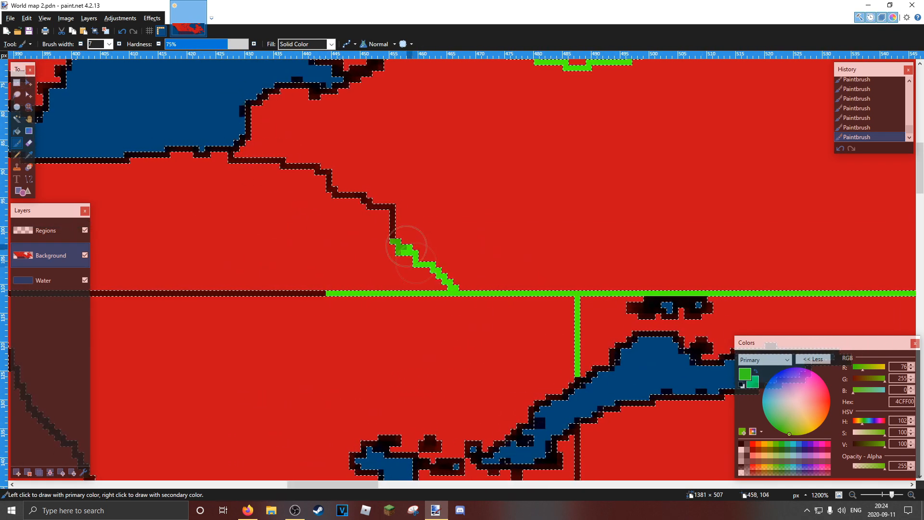
mouse_move(277, 189)
left_mouse_down()
mouse_move(231, 174)
mouse_move(343, 186)
left_mouse_up()
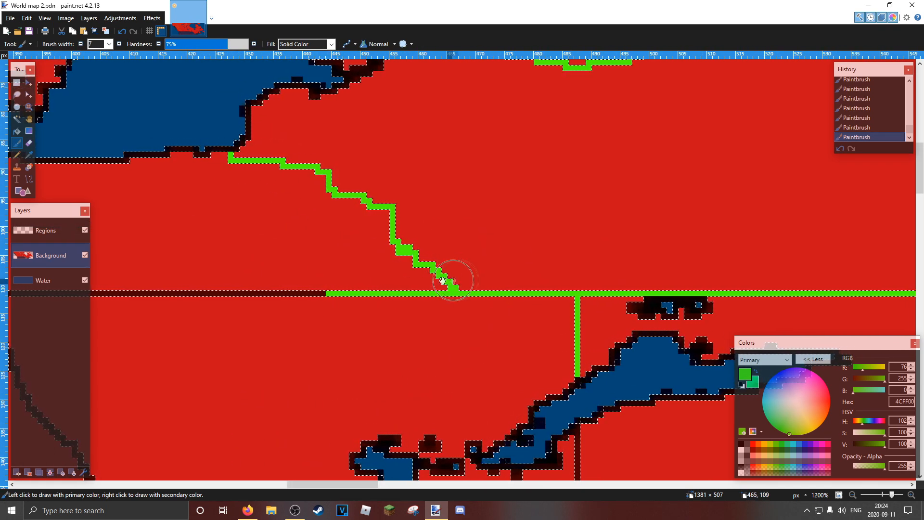
- Paint the winding border running south below the horizontal border and the long vertical border west of it green
left_click_drag(442, 281, 634, 269)
mouse_move(341, 278)
left_mouse_down()
mouse_move(173, 281)
mouse_move(316, 375)
left_mouse_up()
left_click_drag(452, 304, 429, 153)
mouse_move(280, 196)
left_mouse_down()
mouse_move(373, 388)
mouse_move(268, 223)
left_mouse_up()
left_click_drag(406, 319, 388, 146)
mouse_move(371, 217)
left_mouse_down()
mouse_move(358, 257)
mouse_move(373, 407)
mouse_move(381, 164)
mouse_move(387, 183)
left_mouse_up()
mouse_move(454, 298)
left_mouse_down()
mouse_move(409, 414)
mouse_move(317, 422)
mouse_move(637, 292)
left_mouse_up()
mouse_move(371, 290)
left_mouse_down()
mouse_move(313, 313)
mouse_move(211, 260)
mouse_move(311, 303)
left_mouse_up()
mouse_move(202, 249)
left_mouse_down()
mouse_move(421, 445)
mouse_move(428, 246)
left_mouse_up()
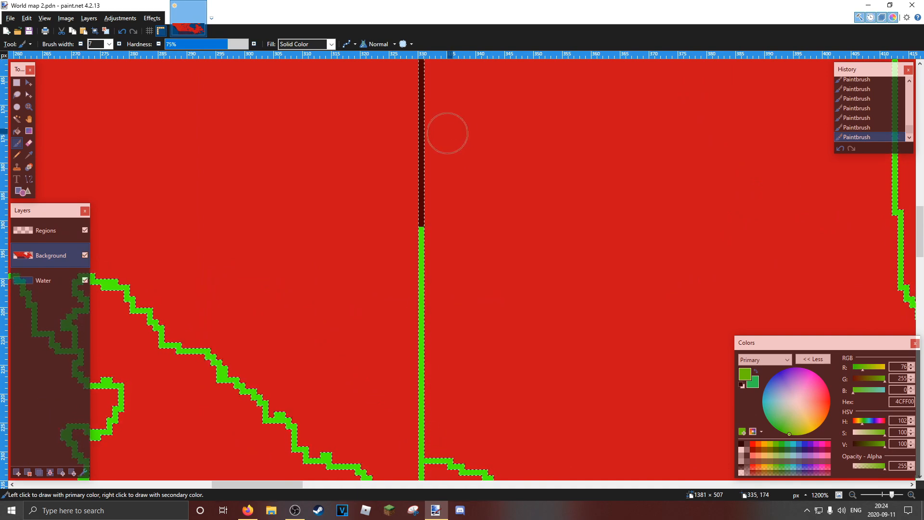
left_click_drag(448, 133, 465, 288)
left_click_drag(437, 390, 445, 189)
- Paint the winding borders running southeast to their junction and on to the red land's southern edge green
left_click_drag(594, 473, 473, 150)
mouse_move(439, 383)
left_mouse_down()
mouse_move(375, 157)
mouse_move(481, 250)
left_mouse_up()
mouse_move(457, 361)
left_mouse_down()
mouse_move(525, 433)
mouse_move(585, 477)
left_mouse_up()
left_click_drag(576, 392, 469, 212)
mouse_move(408, 128)
left_mouse_down()
mouse_move(547, 206)
mouse_move(633, 382)
mouse_move(513, 349)
left_mouse_up()
left_click_drag(591, 403, 492, 287)
mouse_move(441, 250)
left_mouse_down()
mouse_move(563, 388)
mouse_move(592, 316)
mouse_move(617, 351)
left_mouse_up()
left_click_drag(616, 353, 563, 215)
left_click_drag(500, 230, 489, 251)
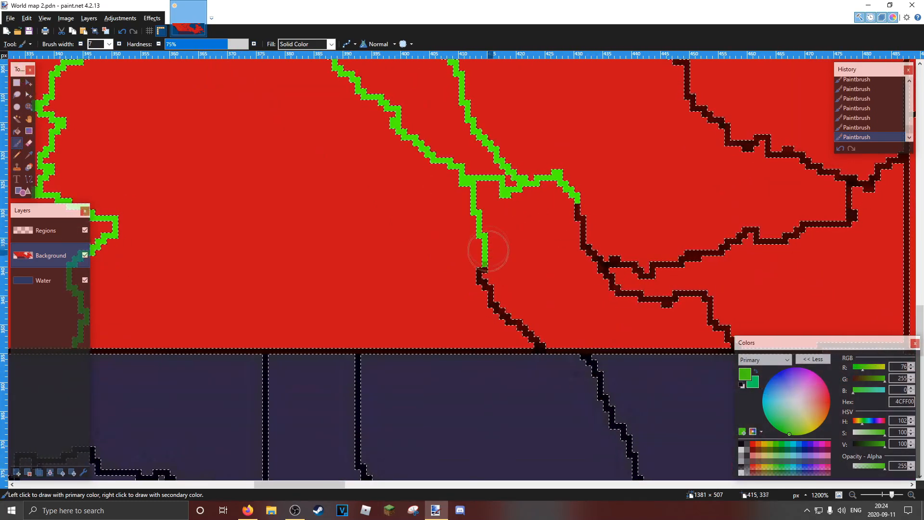
mouse_move(576, 193)
left_mouse_down()
mouse_move(621, 289)
mouse_move(707, 312)
mouse_move(550, 313)
left_mouse_up()
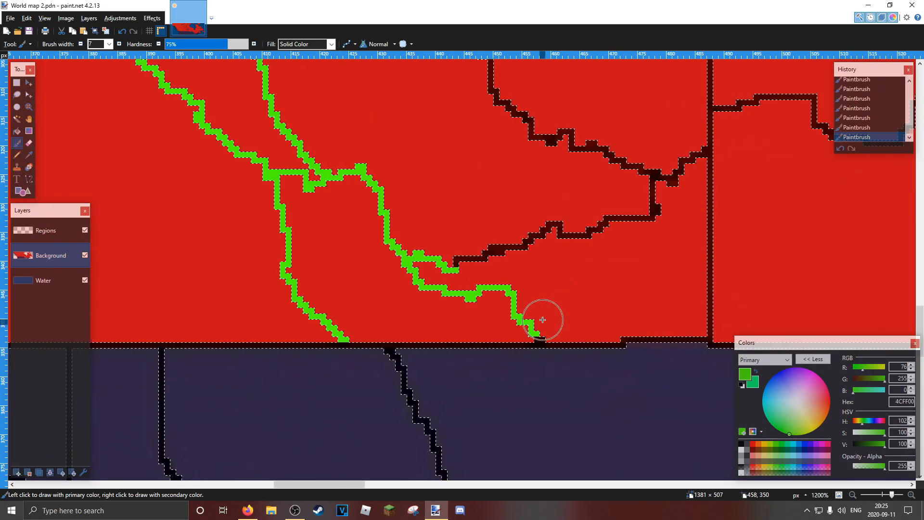
- Paint the borders enclosing the region west of the dark vertical border green, plus the winding border running north from it
mouse_move(502, 256)
left_mouse_down()
mouse_move(699, 207)
mouse_move(634, 165)
mouse_move(533, 128)
mouse_move(630, 291)
left_mouse_up()
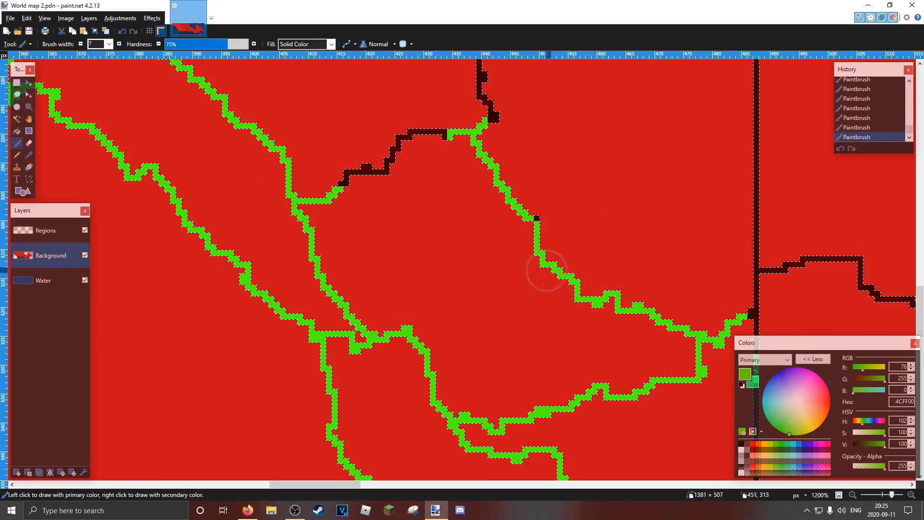
left_click_drag(421, 144, 357, 188)
left_click_drag(553, 149, 524, 351)
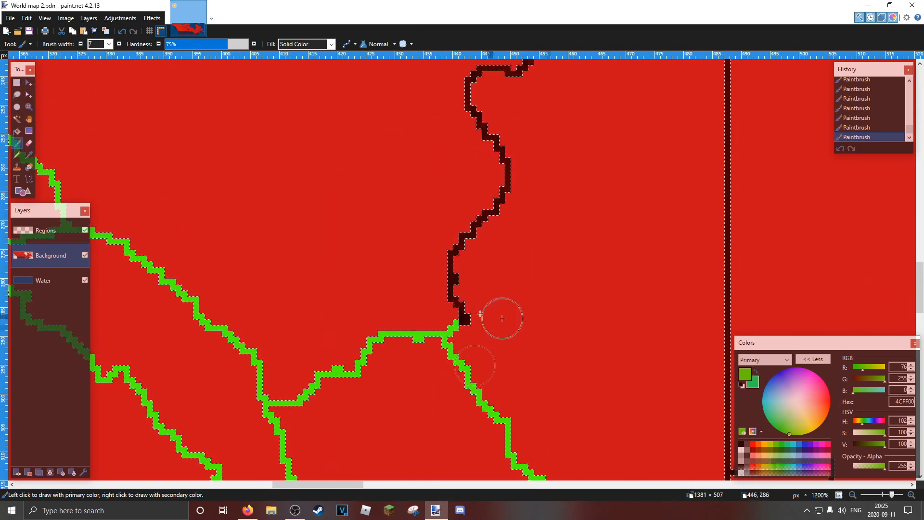
left_click_drag(500, 157, 550, 282)
mouse_move(540, 187)
left_mouse_down()
mouse_move(566, 150)
mouse_move(511, 103)
mouse_move(385, 71)
left_mouse_up()
left_click_drag(737, 198, 610, 238)
mouse_move(495, 221)
left_mouse_down()
mouse_move(634, 217)
mouse_move(656, 179)
left_mouse_up()
- Paint the upper stretch of the long vertical border south of the elongated lake green
left_click_drag(705, 230, 689, 361)
mouse_move(597, 255)
left_mouse_down()
mouse_move(586, 143)
mouse_move(606, 333)
left_mouse_up()
left_click_drag(597, 298, 590, 135)
left_click_drag(604, 159, 572, 308)
mouse_move(566, 260)
left_mouse_down()
mouse_move(567, 133)
mouse_move(584, 282)
mouse_move(576, 294)
left_mouse_up()
- Paint the border running east from the vertical border to the eastern lake green, including its short branch down to the small lake
mouse_move(596, 406)
left_mouse_down()
mouse_move(470, 204)
mouse_move(465, 152)
left_mouse_up()
mouse_move(420, 246)
left_mouse_down()
mouse_move(570, 228)
mouse_move(638, 282)
mouse_move(636, 303)
mouse_move(641, 274)
mouse_move(770, 252)
left_mouse_up()
mouse_move(785, 252)
left_mouse_down()
mouse_move(404, 270)
mouse_move(551, 290)
left_mouse_up()
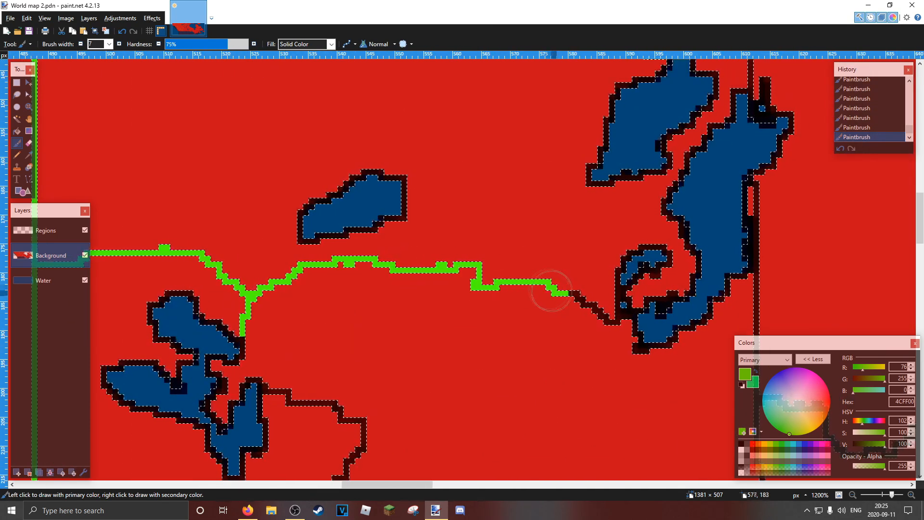
mouse_move(589, 319)
left_mouse_down()
mouse_move(604, 336)
mouse_move(741, 88)
left_mouse_up()
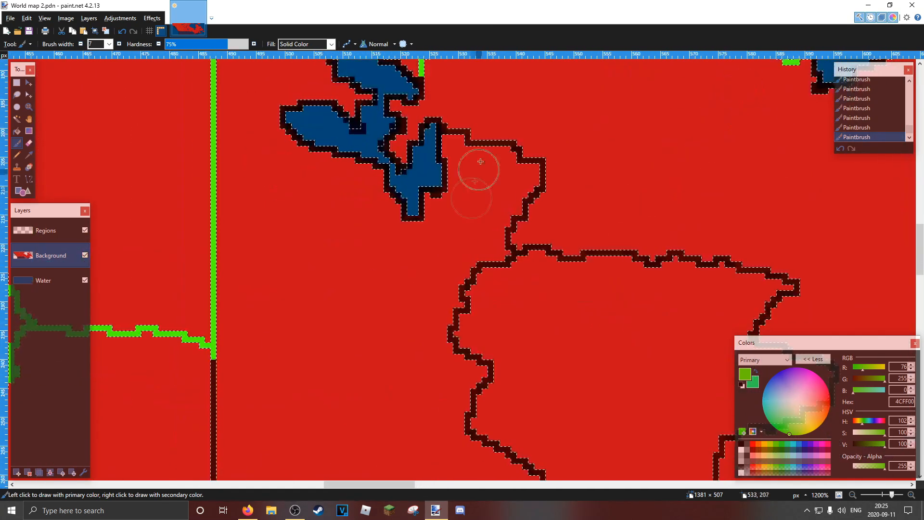
- Paint the border winding south from the small lake and the long vertical border down toward the red land's southern edge green
mouse_move(462, 130)
left_mouse_down()
mouse_move(543, 176)
mouse_move(483, 264)
mouse_move(459, 347)
mouse_move(464, 366)
left_mouse_up()
left_click_drag(473, 349, 717, 99)
mouse_move(473, 109)
left_mouse_down()
mouse_move(470, 363)
mouse_move(489, 134)
mouse_move(490, 380)
left_mouse_up()
left_click_drag(561, 345, 532, 125)
left_click_drag(464, 144, 465, 258)
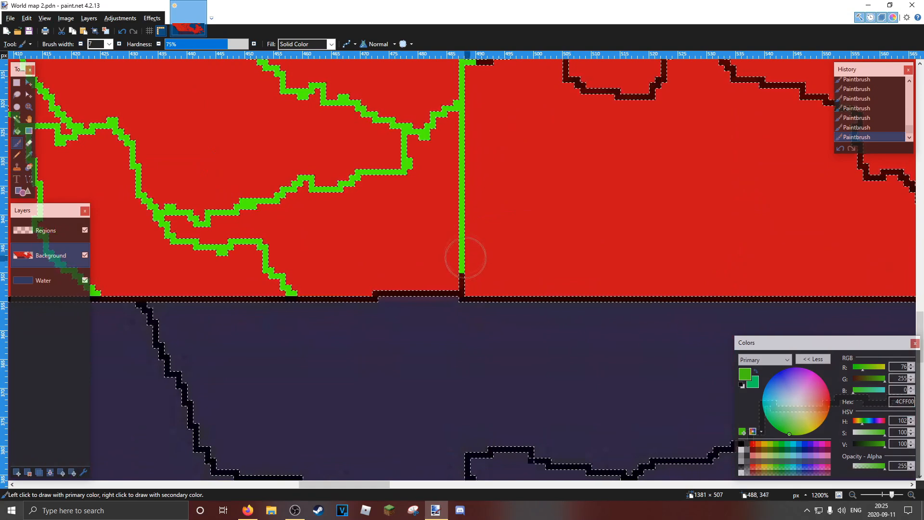
- Paint the border running east from the vertical border to the fork and on southeast to the red land's southern edge green
mouse_move(527, 180)
left_mouse_down()
mouse_move(533, 193)
mouse_move(480, 314)
left_mouse_up()
mouse_move(411, 198)
left_mouse_down()
mouse_move(493, 192)
mouse_move(593, 207)
mouse_move(698, 128)
mouse_move(634, 277)
left_mouse_up()
mouse_move(634, 277)
left_mouse_down()
mouse_move(588, 199)
mouse_move(568, 96)
left_mouse_up()
scroll(584, 314, "up", 3)
mouse_move(584, 313)
left_mouse_down()
mouse_move(603, 233)
mouse_move(586, 97)
mouse_move(627, 103)
left_mouse_up()
mouse_move(664, 423)
left_mouse_down()
mouse_move(491, 250)
mouse_move(557, 303)
left_mouse_up()
mouse_move(446, 322)
left_mouse_down()
mouse_move(492, 361)
mouse_move(554, 383)
left_mouse_up()
left_click_drag(620, 365, 454, 198)
mouse_move(395, 207)
left_mouse_down()
mouse_move(391, 214)
mouse_move(510, 305)
mouse_move(626, 358)
left_mouse_up()
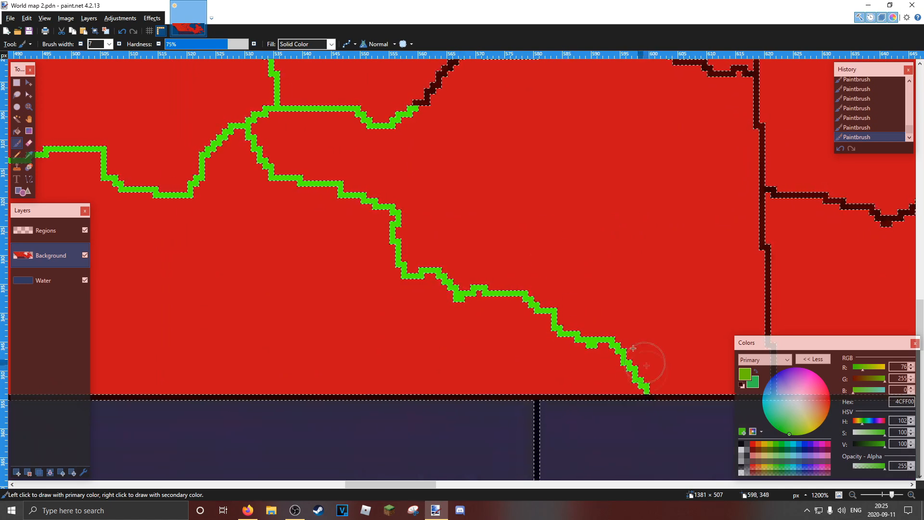
- Paint the fork's northeastern branch green, plus the connecting borders running north and southeast toward the next vertical border
left_click_drag(525, 192, 473, 365)
mouse_move(362, 288)
left_mouse_down()
mouse_move(365, 264)
mouse_move(499, 215)
mouse_move(514, 111)
mouse_move(546, 225)
left_mouse_up()
mouse_move(542, 223)
left_mouse_down()
mouse_move(524, 218)
mouse_move(547, 93)
mouse_move(564, 88)
left_mouse_up()
left_click_drag(530, 100, 461, 226)
left_click_drag(485, 349, 495, 362)
left_click_drag(508, 231, 513, 340)
mouse_move(486, 327)
left_mouse_down()
mouse_move(533, 296)
mouse_move(469, 211)
mouse_move(331, 149)
mouse_move(229, 151)
left_mouse_up()
mouse_move(604, 421)
left_mouse_down()
mouse_move(453, 186)
mouse_move(437, 128)
left_mouse_up()
left_click_drag(363, 169, 423, 280)
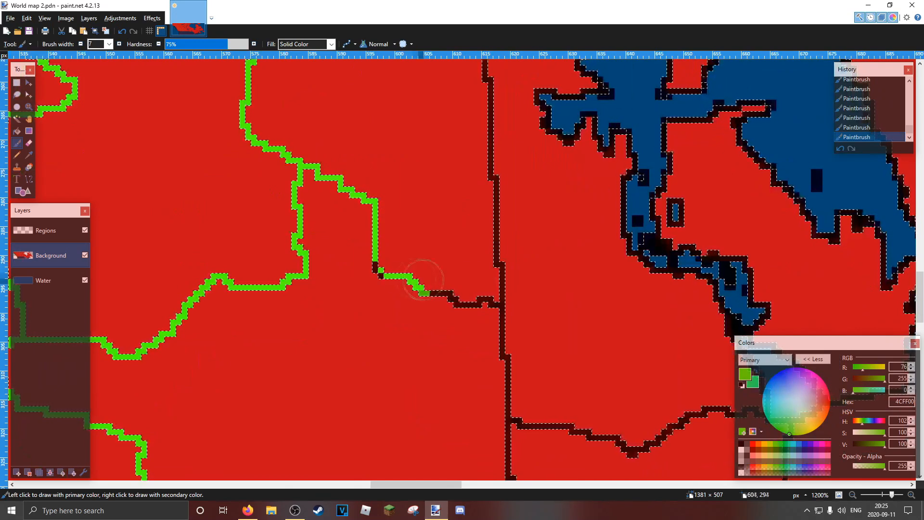
- Paint the long near-vertical border west of the lakes green to the southern edge, including its side branches from the west and to the eastern lake
left_click_drag(490, 255, 508, 384)
left_click_drag(529, 388, 477, 220)
left_click_drag(444, 214, 444, 241)
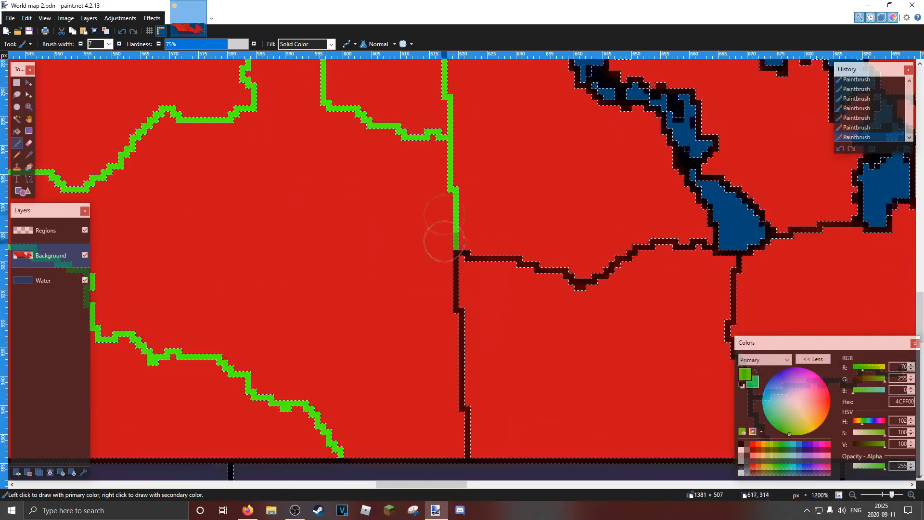
left_click_drag(472, 396, 469, 438)
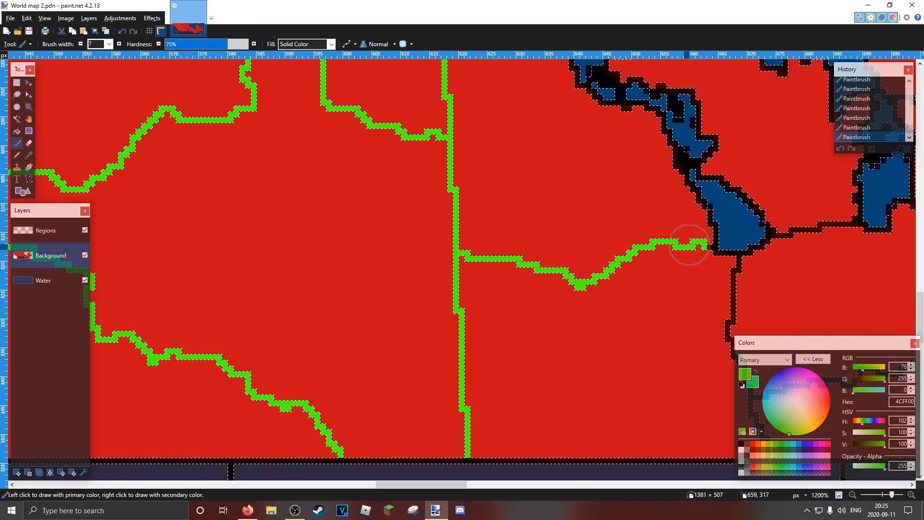
- Continue painting the near-vertical border green northward toward the northern lake, including the branch that leads east to the large lake
mouse_move(547, 173)
left_mouse_down()
mouse_move(514, 396)
mouse_move(547, 479)
left_mouse_up()
left_click_drag(424, 337, 443, 160)
left_click_drag(487, 192, 487, 321)
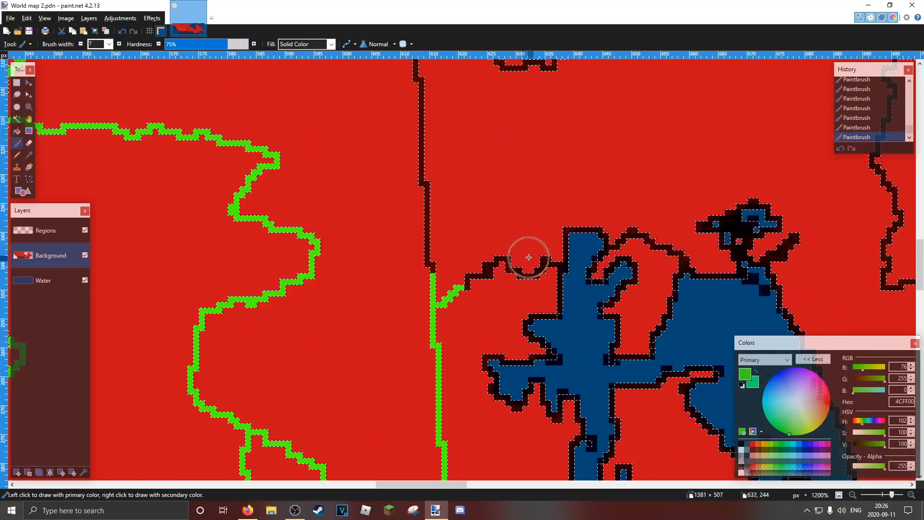
left_click_drag(431, 214, 434, 144)
mouse_move(434, 145)
left_mouse_down()
mouse_move(438, 296)
mouse_move(451, 136)
mouse_move(449, 303)
left_mouse_up()
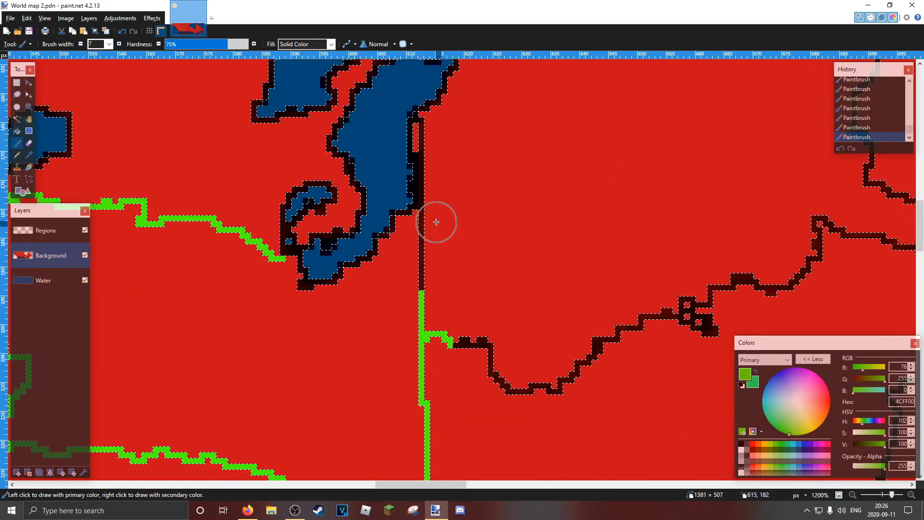
- Paint the winding border that runs east from the near-vertical border green, past the small cluster and toward the rounded loop
mouse_move(477, 363)
left_mouse_down()
mouse_move(693, 314)
mouse_move(542, 378)
left_mouse_up()
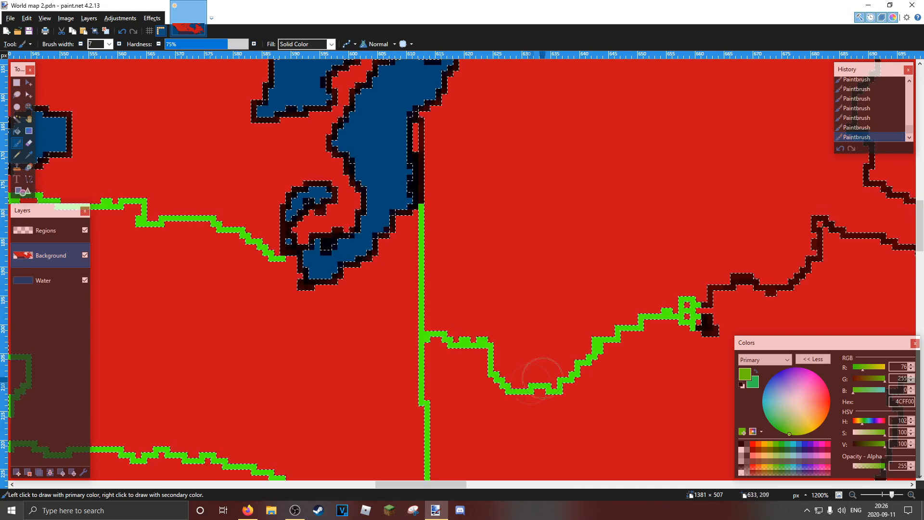
left_click_drag(734, 302, 407, 361)
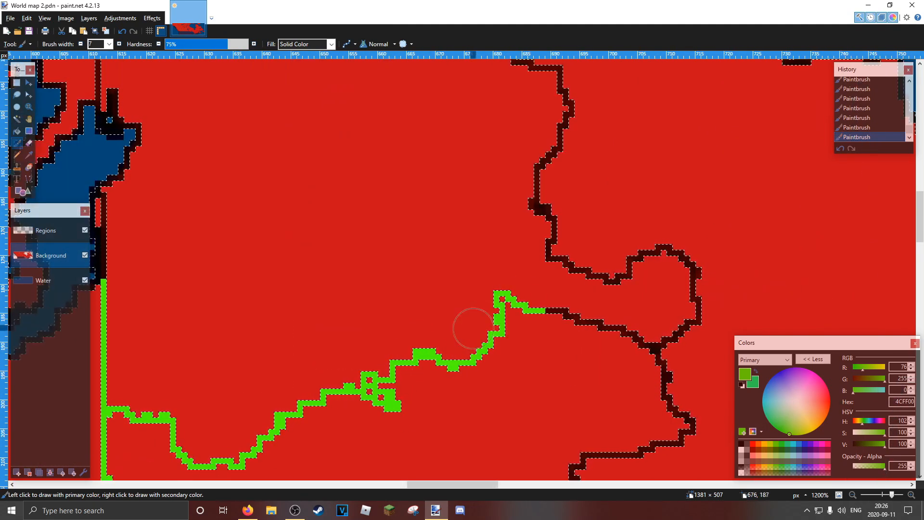
mouse_move(667, 317)
left_mouse_down()
mouse_move(695, 289)
mouse_move(596, 278)
left_mouse_up()
left_click(558, 248)
- Paint the border running north from the rounded loop green
mouse_move(577, 243)
left_mouse_down()
mouse_move(590, 258)
mouse_move(601, 434)
left_mouse_up()
left_click_drag(536, 235, 484, 88)
left_click_drag(468, 177, 456, 368)
left_click_drag(656, 281, 737, 269)
- Paint the border running south from the loop green, around to the small lake and through the zigzag to the vertical border below it
left_click_drag(648, 363, 544, 149)
mouse_move(590, 471)
left_mouse_down()
mouse_move(477, 284)
mouse_move(451, 171)
left_mouse_up()
mouse_move(459, 304)
left_mouse_down()
mouse_move(324, 386)
mouse_move(334, 391)
left_mouse_up()
left_click_drag(425, 367, 437, 189)
mouse_move(356, 232)
left_mouse_down()
mouse_move(366, 370)
mouse_move(460, 367)
left_mouse_up()
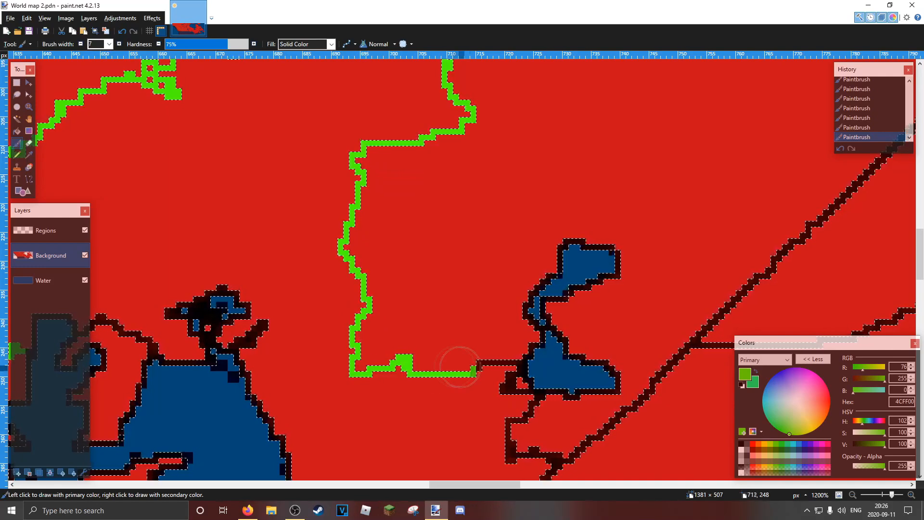
left_click_drag(504, 416, 461, 313)
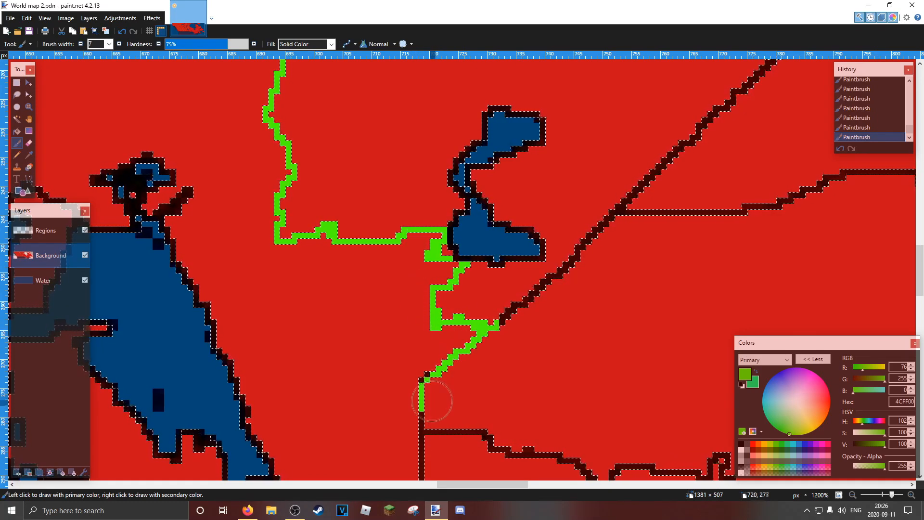
- Paint the vertical border east of the large lakes green, with its western branches to the lake and toward the southern edge
scroll(435, 265, "down", 3)
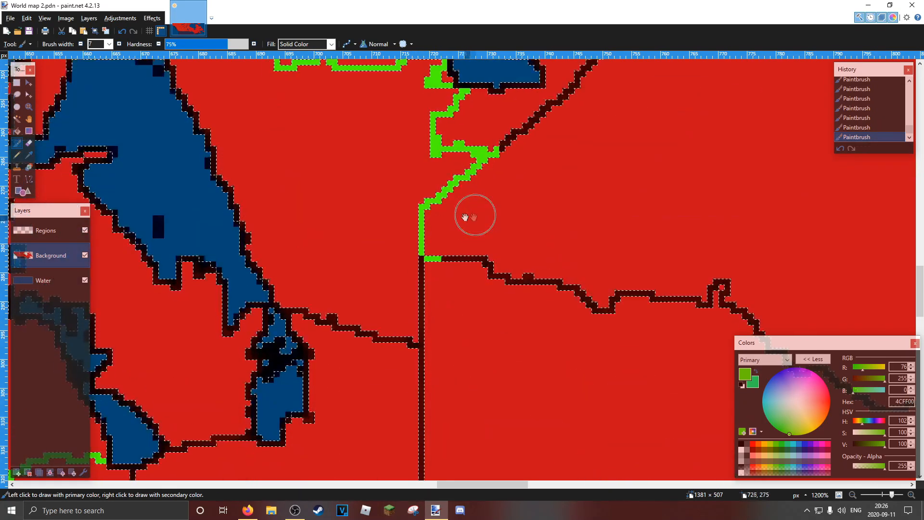
left_click(306, 297)
mouse_move(476, 388)
left_mouse_down()
mouse_move(495, 263)
mouse_move(410, 372)
left_mouse_up()
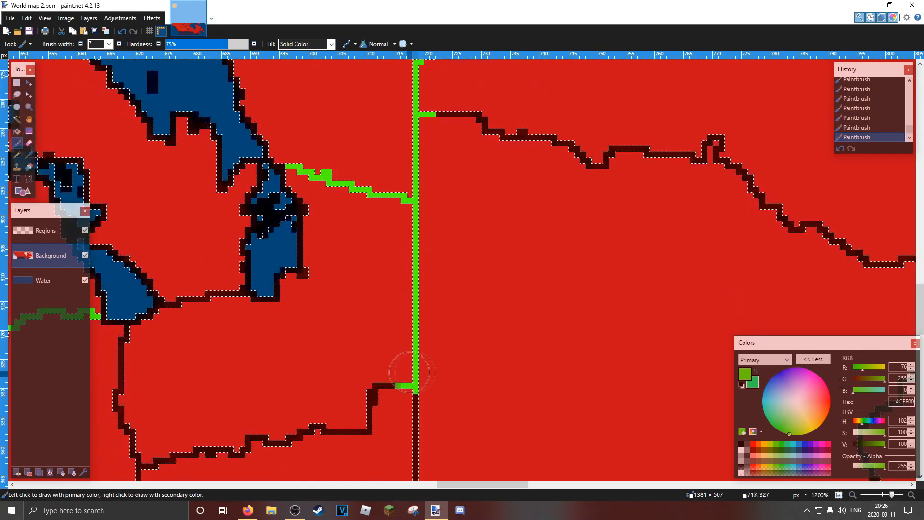
left_click_drag(376, 430, 498, 321)
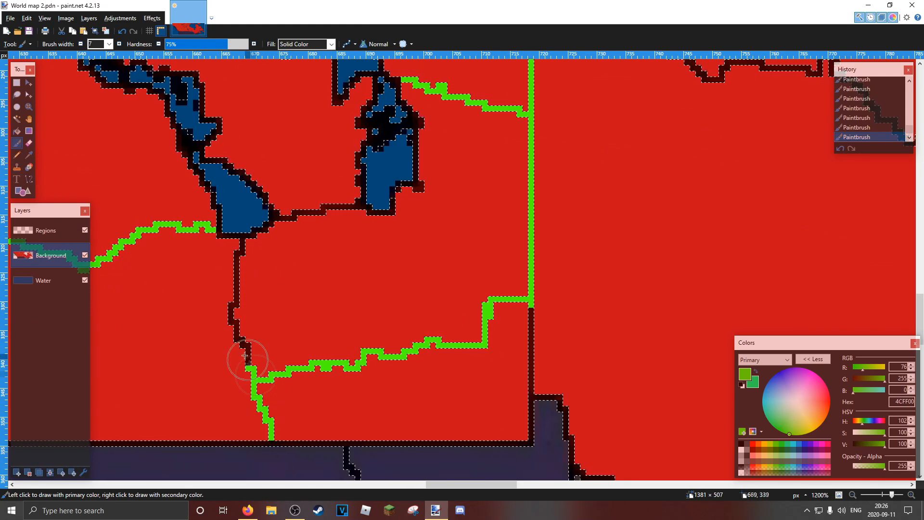
mouse_move(305, 212)
left_mouse_down()
mouse_move(327, 202)
mouse_move(422, 415)
left_mouse_up()
mouse_move(674, 470)
left_mouse_down()
mouse_move(532, 406)
mouse_move(456, 260)
left_mouse_up()
left_click_drag(394, 244, 386, 303)
- Paint the curved border north of the big southern lake and the lines joining the small round lake from the northwest green
left_click_drag(568, 247, 183, 143)
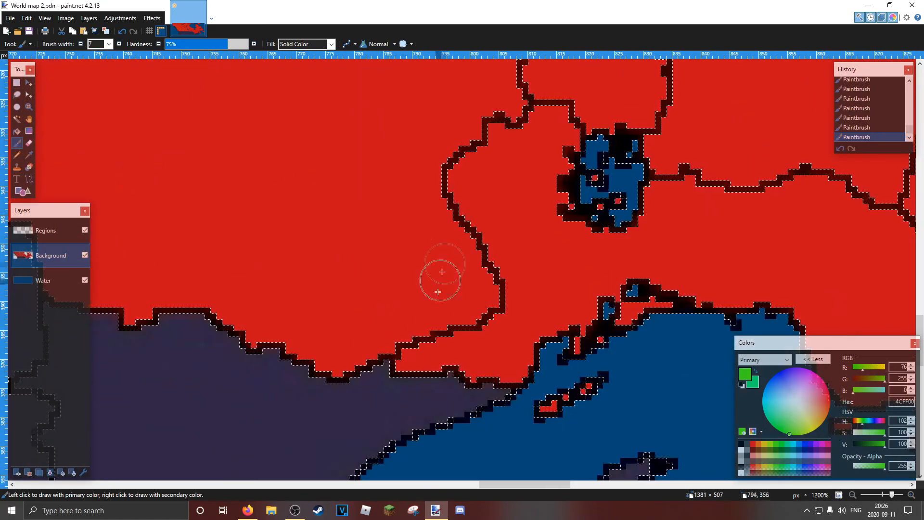
mouse_move(399, 355)
left_mouse_down()
mouse_move(501, 304)
mouse_move(448, 148)
mouse_move(546, 87)
mouse_move(499, 140)
left_mouse_up()
mouse_move(555, 105)
left_mouse_down()
mouse_move(475, 244)
mouse_move(494, 256)
left_mouse_up()
mouse_move(473, 223)
left_mouse_down()
mouse_move(420, 167)
mouse_move(434, 131)
mouse_move(603, 283)
mouse_move(512, 256)
mouse_move(403, 171)
mouse_move(215, 157)
mouse_move(130, 136)
mouse_move(362, 190)
left_mouse_up()
- Paint the border rising from the north side of the small round lake green
left_click_drag(604, 229, 83, 73)
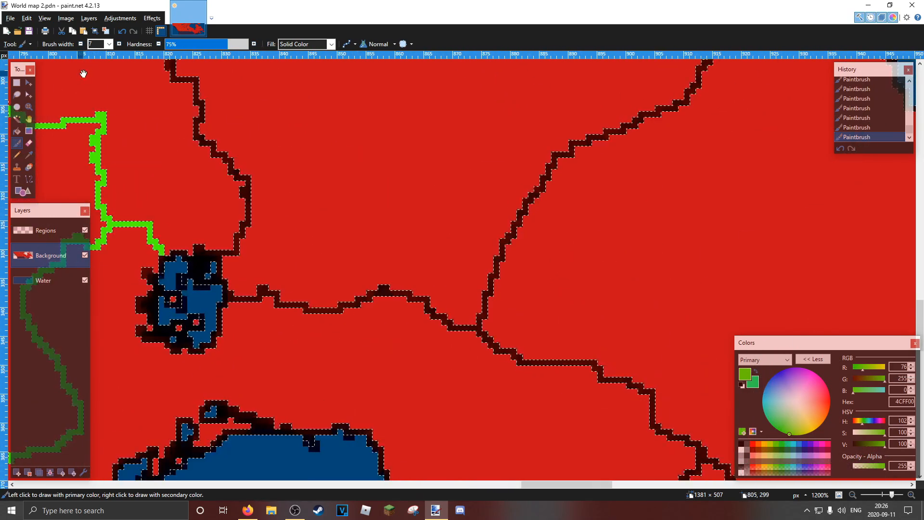
mouse_move(236, 244)
left_mouse_down()
mouse_move(245, 161)
mouse_move(200, 132)
left_mouse_up()
left_click_drag(330, 144, 423, 300)
mouse_move(292, 288)
left_mouse_down()
mouse_move(293, 174)
mouse_move(256, 231)
left_mouse_up()
left_click_drag(437, 162, 559, 335)
mouse_move(474, 304)
left_mouse_down()
mouse_move(319, 151)
mouse_move(551, 267)
mouse_move(533, 223)
mouse_move(444, 189)
mouse_move(206, 221)
mouse_move(190, 250)
mouse_move(577, 260)
mouse_move(482, 345)
left_mouse_up()
- Paint the long diagonal border running northeast across the red landmass green
left_click_drag(701, 259, 528, 397)
left_click_drag(426, 359, 602, 202)
mouse_move(657, 131)
left_mouse_down()
mouse_move(673, 118)
mouse_move(528, 271)
left_mouse_up()
mouse_move(453, 337)
left_mouse_down()
mouse_move(588, 231)
mouse_move(604, 206)
left_mouse_up()
left_click_drag(633, 359, 466, 134)
- Paint the borders that meet north of the round lake green, continuing east to the bay's coast and filling the remaining dark gap
left_click_drag(477, 385, 390, 140)
mouse_move(534, 300)
left_mouse_down()
mouse_move(592, 268)
mouse_move(685, 149)
left_mouse_up()
left_click_drag(691, 210, 466, 345)
mouse_move(451, 244)
left_mouse_down()
mouse_move(683, 270)
mouse_move(736, 287)
mouse_move(726, 291)
left_mouse_up()
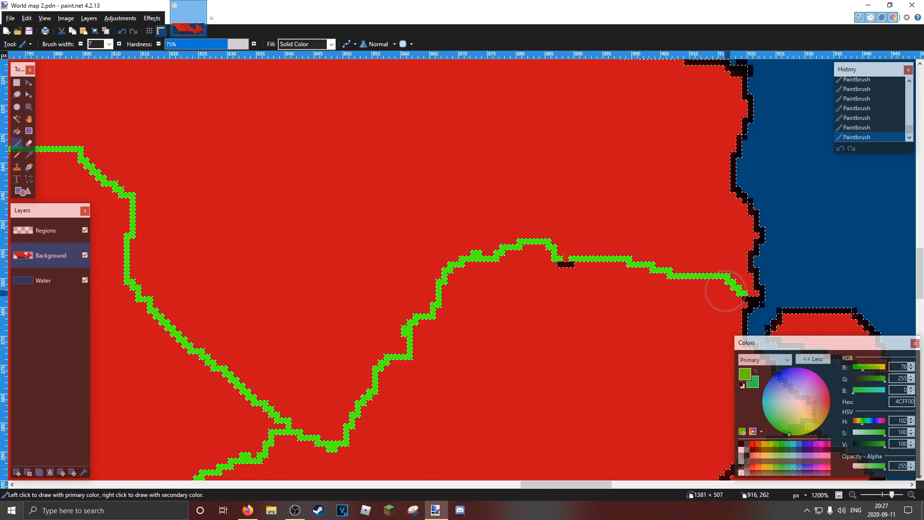
left_click_drag(582, 267, 560, 287)
- Paint the border from the bay's southern coast southwest to the junction green, then west toward the small round lake
left_click_drag(611, 339, 465, 129)
left_click(624, 224)
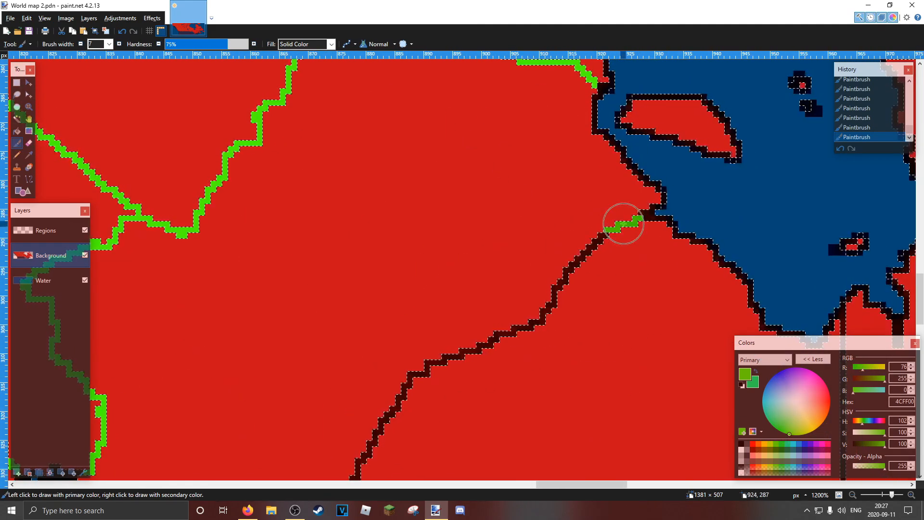
left_click_drag(624, 224, 495, 340)
left_click_drag(519, 379, 602, 223)
mouse_move(552, 214)
left_mouse_down()
mouse_move(438, 296)
mouse_move(411, 374)
mouse_move(465, 286)
mouse_move(443, 349)
mouse_move(349, 378)
mouse_move(261, 383)
left_mouse_up()
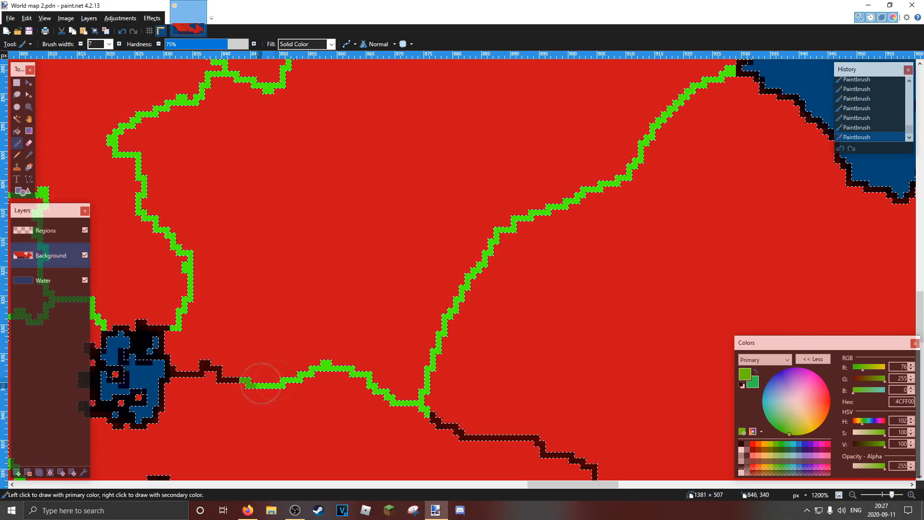
- Paint the borders running southeast from the junction east of the round lake green
left_click_drag(498, 415, 423, 248)
mouse_move(375, 285)
left_mouse_down()
mouse_move(545, 317)
mouse_move(522, 308)
left_mouse_up()
mouse_move(567, 415)
left_mouse_down()
mouse_move(550, 216)
mouse_move(396, 321)
left_mouse_up()
left_click_drag(659, 274, 467, 271)
mouse_move(403, 171)
left_mouse_down()
mouse_move(567, 213)
mouse_move(642, 259)
mouse_move(685, 316)
mouse_move(594, 245)
left_mouse_up()
mouse_move(626, 318)
left_mouse_down()
mouse_move(613, 315)
mouse_move(498, 426)
mouse_move(451, 332)
left_mouse_up()
- Paint the borders in the red land between the two lower lakes green, including the lines into the southern peninsula
mouse_move(617, 256)
left_mouse_down()
mouse_move(670, 321)
mouse_move(733, 319)
left_mouse_up()
mouse_move(728, 312)
left_mouse_down()
mouse_move(666, 290)
mouse_move(445, 252)
left_mouse_up()
mouse_move(458, 264)
left_mouse_down()
mouse_move(543, 321)
mouse_move(480, 347)
mouse_move(539, 395)
left_mouse_up()
scroll(569, 396, "down", 3)
mouse_move(547, 231)
left_mouse_down()
mouse_move(390, 298)
mouse_move(335, 283)
mouse_move(288, 290)
mouse_move(302, 302)
mouse_move(191, 384)
left_mouse_up()
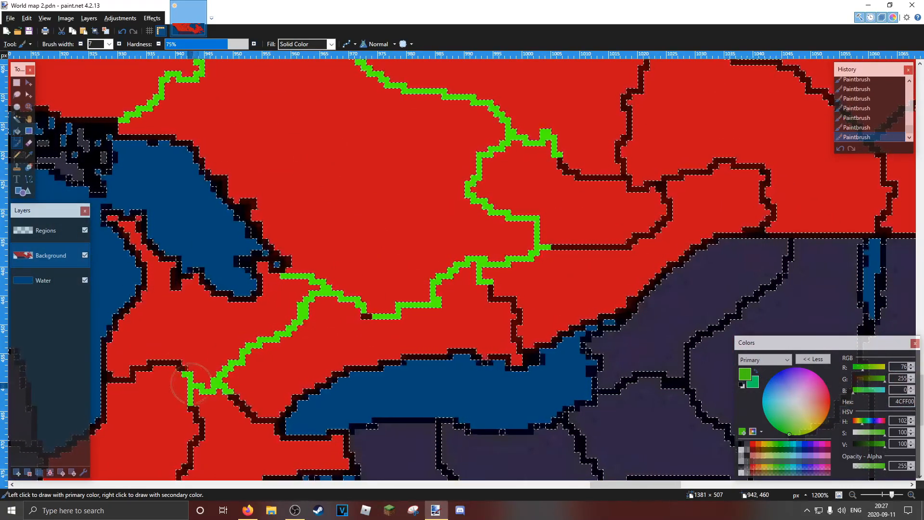
- Finish the peninsula borders in green and paint the short border running south to the long lower lake
left_click_drag(133, 370, 126, 374)
mouse_move(227, 353)
left_mouse_down()
mouse_move(337, 244)
mouse_move(342, 287)
mouse_move(387, 318)
left_mouse_up()
mouse_move(302, 281)
left_mouse_down()
mouse_move(306, 319)
mouse_move(280, 361)
left_mouse_up()
left_click_drag(337, 309, 147, 453)
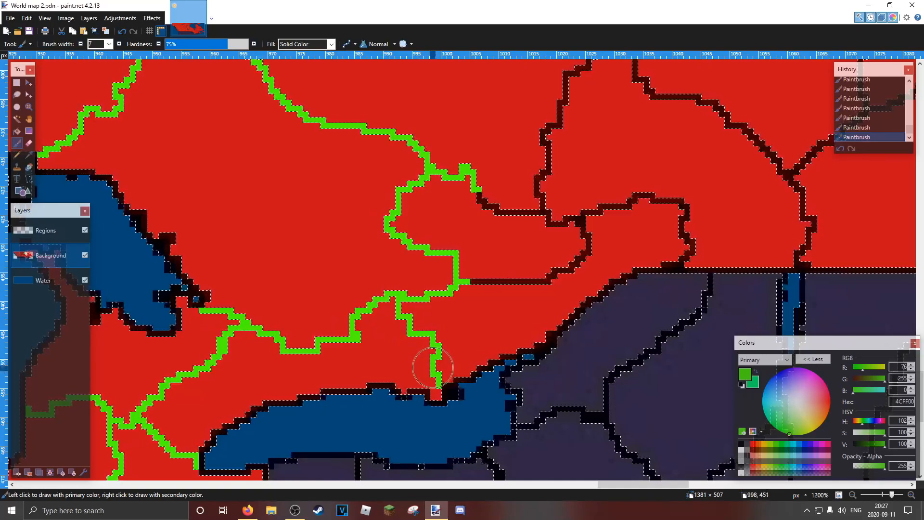
- Paint the borders of the enclosed regions north of the purple land green, along with the line heading northeast toward the estuary
mouse_move(573, 243)
left_mouse_down()
mouse_move(574, 219)
mouse_move(486, 195)
left_mouse_up()
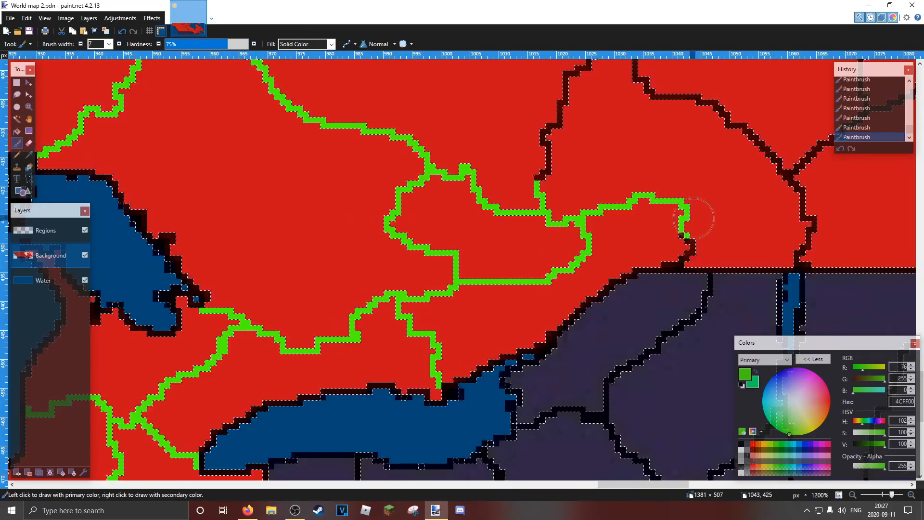
mouse_move(575, 204)
left_mouse_down()
mouse_move(522, 180)
mouse_move(583, 130)
mouse_move(527, 167)
mouse_move(492, 237)
mouse_move(597, 106)
mouse_move(546, 127)
mouse_move(612, 185)
mouse_move(710, 224)
left_mouse_up()
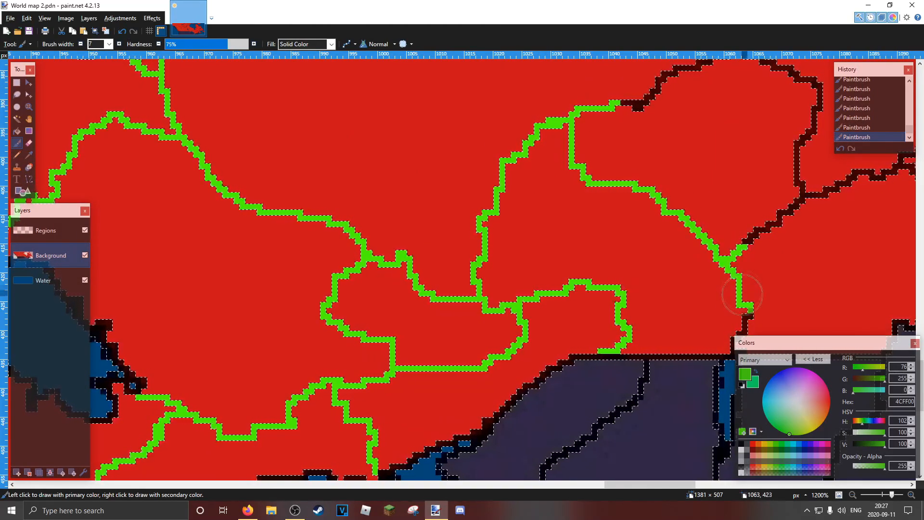
left_click_drag(736, 333, 450, 457)
left_click_drag(460, 373, 519, 327)
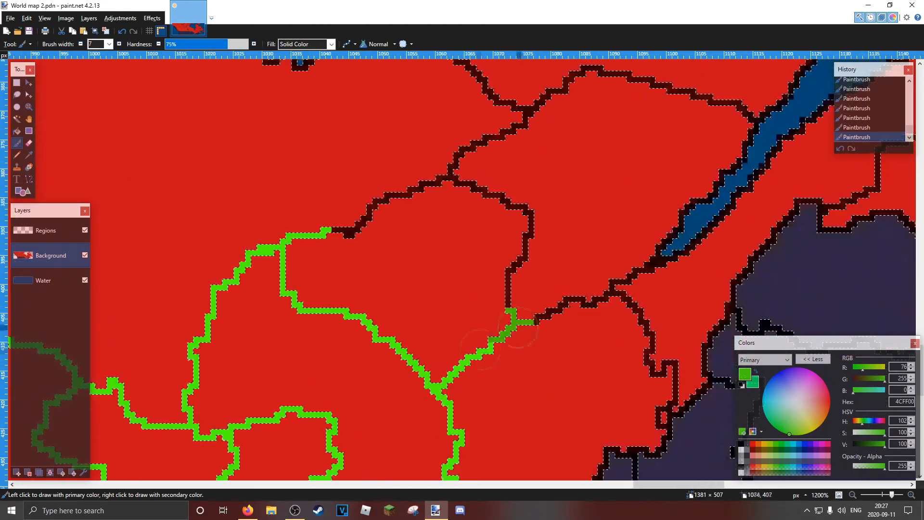
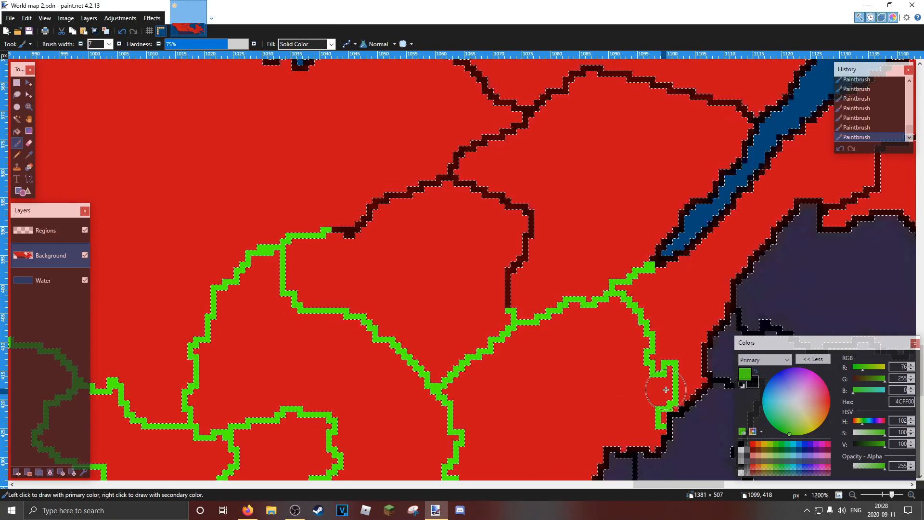
- Paint the border rising between the regions west of the estuary green and extend it northwest toward the wavy horizontal border
left_click_drag(499, 299, 506, 275)
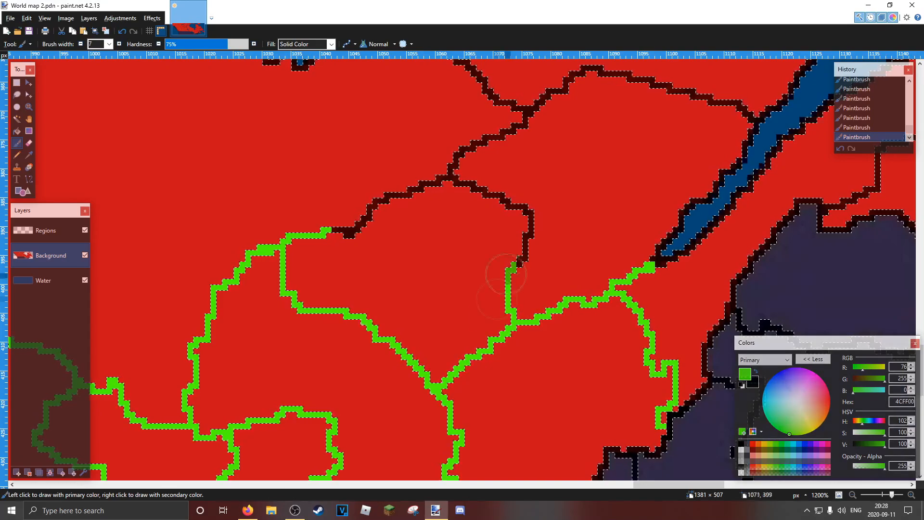
mouse_move(517, 159)
left_mouse_down()
mouse_move(517, 256)
mouse_move(549, 207)
mouse_move(406, 101)
left_mouse_up()
left_click_drag(492, 147, 550, 222)
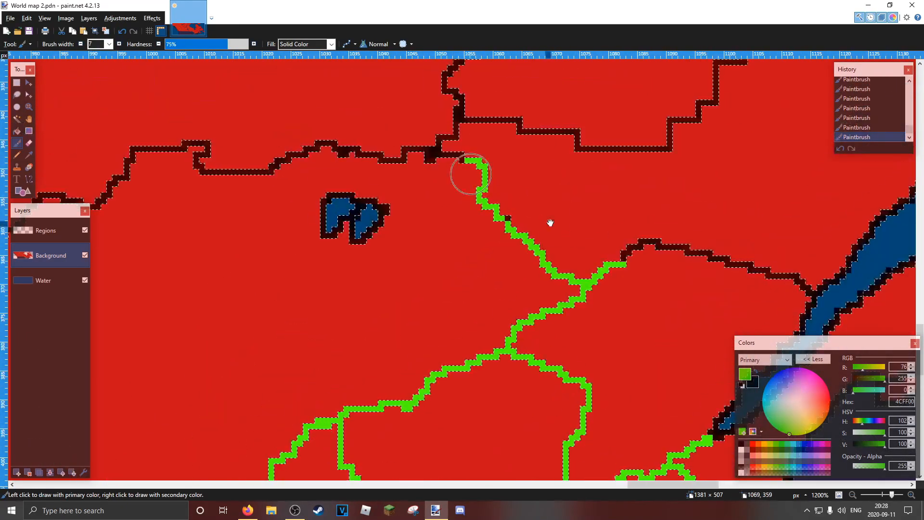
- Paint the wavy horizontal border above the twin small lakes green, westward to the long vertical border
left_click_drag(447, 155, 204, 164)
left_click_drag(361, 176, 540, 165)
mouse_move(377, 136)
left_mouse_down()
mouse_move(316, 150)
mouse_move(139, 242)
mouse_move(135, 368)
mouse_move(202, 215)
mouse_move(403, 177)
left_mouse_up()
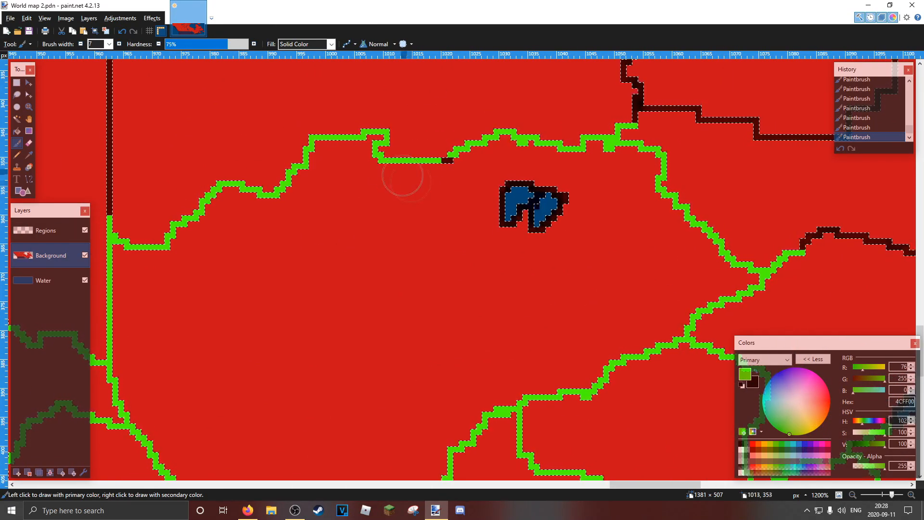
- Paint the border reaching the estuary's north bank and the one across the southern peninsula green, and set the brush width to 1
left_click_drag(555, 149, 198, 105)
left_click_drag(585, 219, 612, 225)
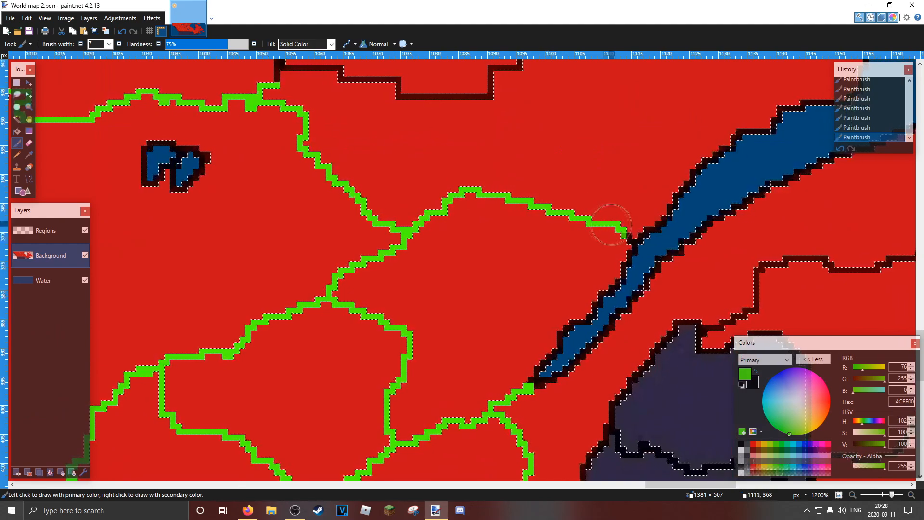
left_click_drag(803, 255, 537, 256)
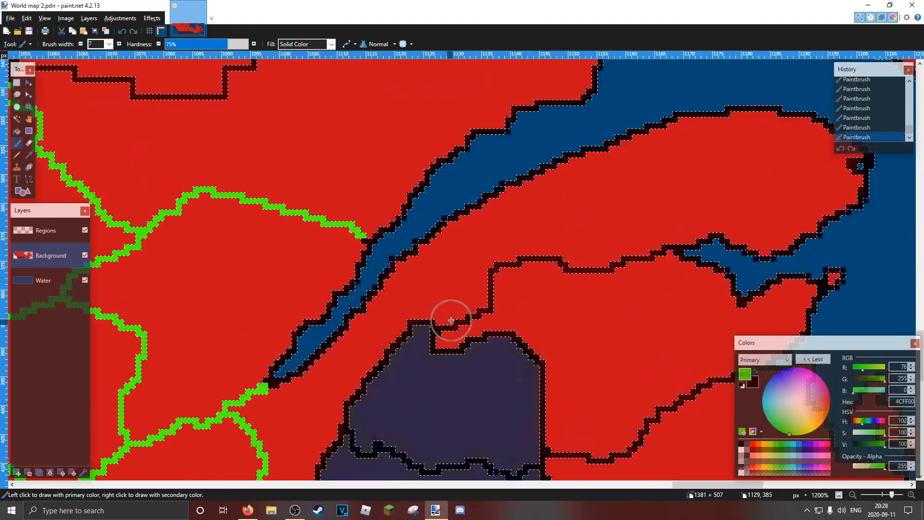
left_click_drag(490, 295, 635, 260)
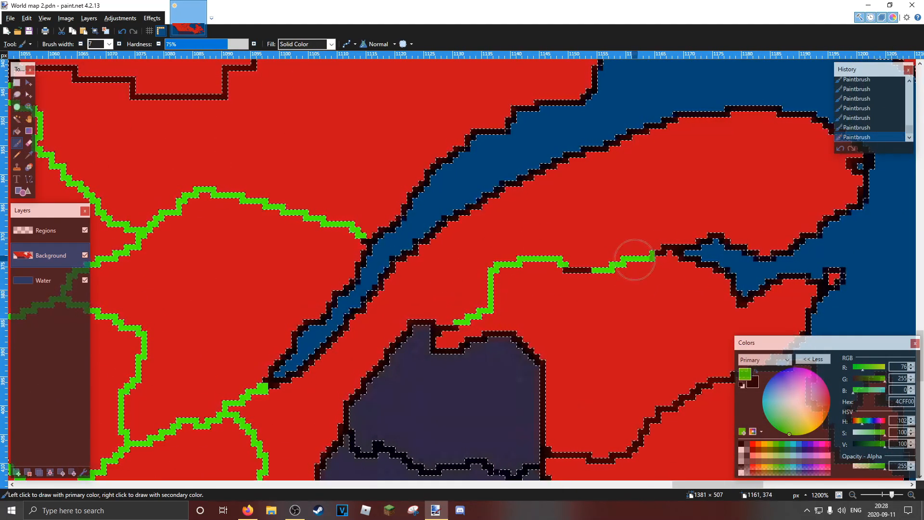
left_click(109, 44)
left_click(97, 54)
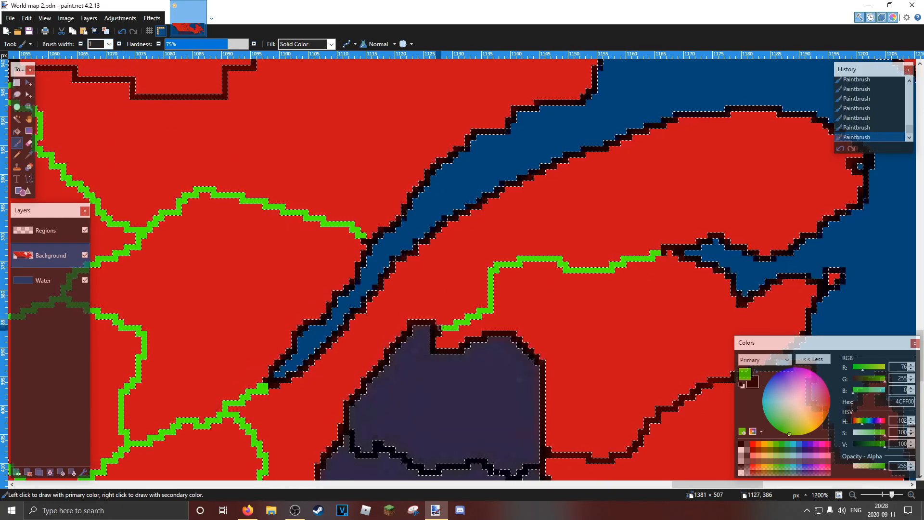
- With brush width 3, paint the border south of the peninsula and the short lines across the narrow land necks near the eastern coast green
left_click_drag(555, 289, 353, 203)
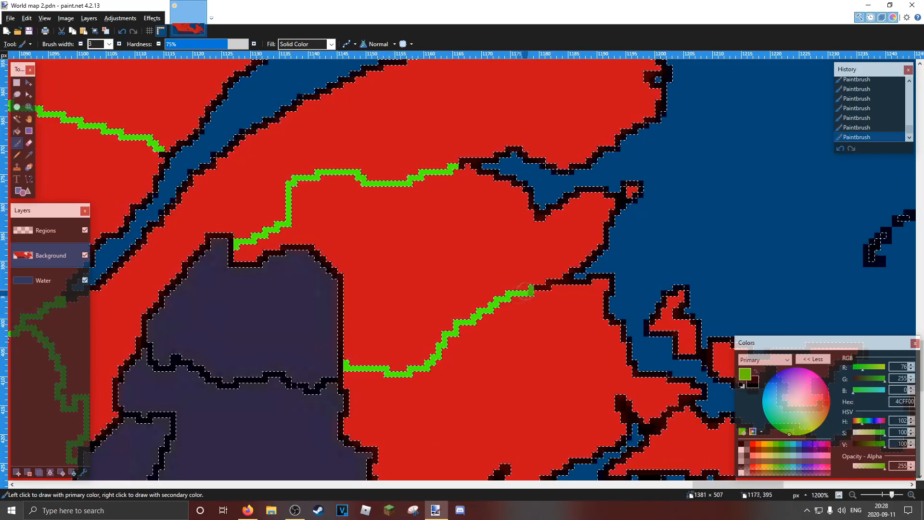
left_click_drag(557, 286, 355, 153)
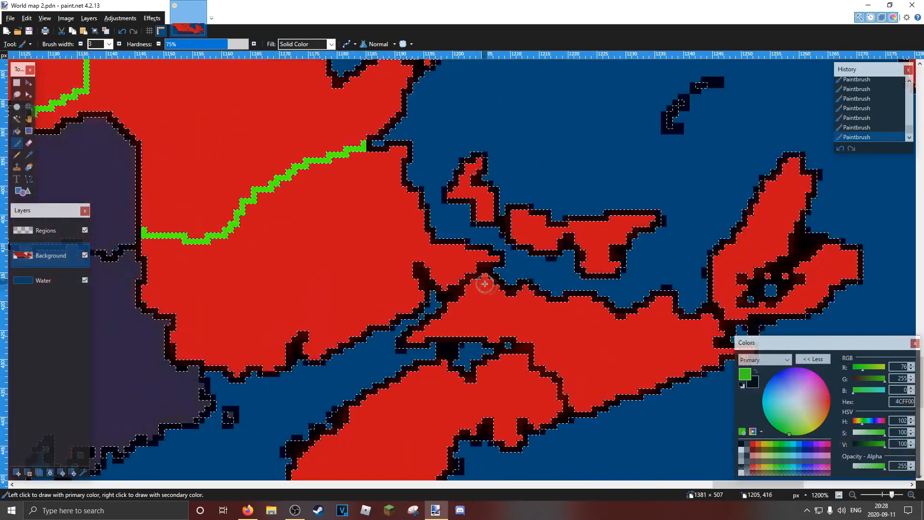
left_click_drag(468, 279, 458, 286)
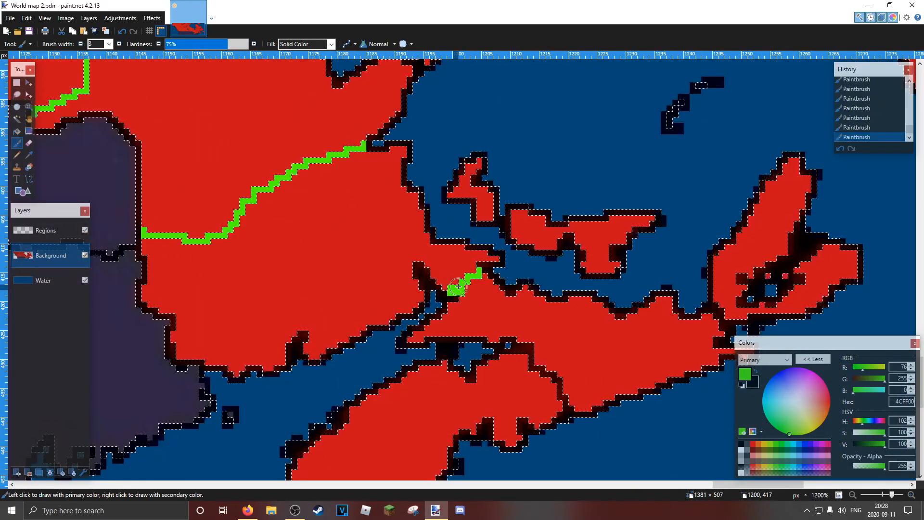
scroll(491, 274, "down", 2)
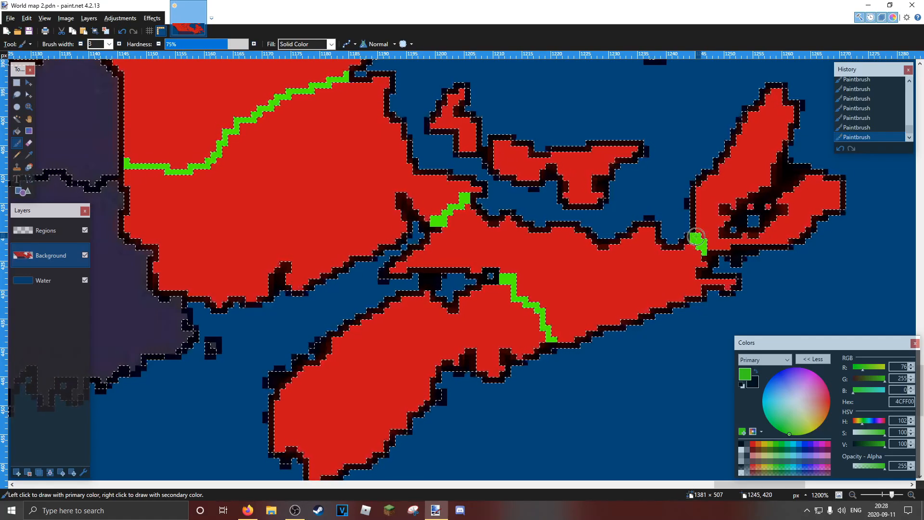
- Set the brush width to 11 and paint the border north to the lake and the stepped border east to the next lake green
left_click_drag(582, 208, 578, 365)
left_click_drag(260, 106, 823, 318)
left_click_drag(343, 237, 376, 244)
left_click(110, 44)
left_click(100, 126)
mouse_move(272, 210)
left_mouse_down()
mouse_move(250, 229)
mouse_move(270, 171)
left_mouse_up()
left_click_drag(340, 74, 403, 172)
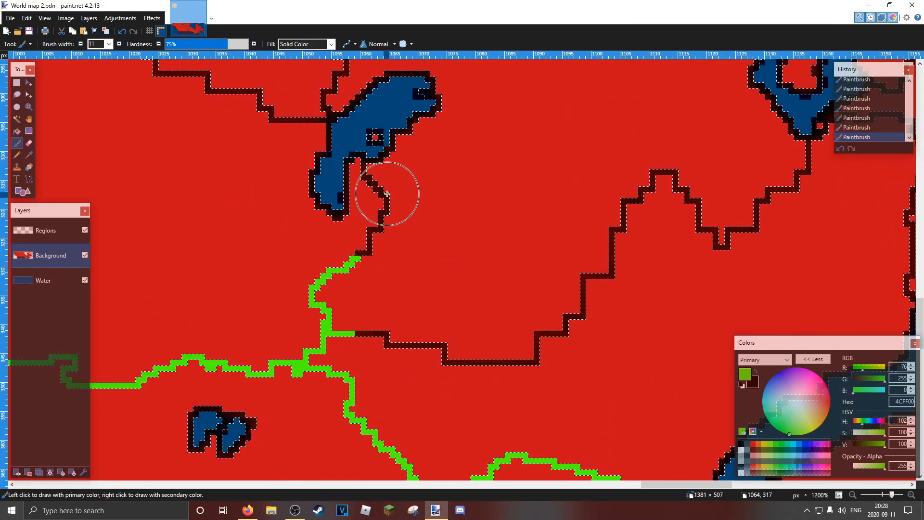
mouse_move(369, 335)
left_mouse_down()
mouse_move(557, 305)
mouse_move(689, 201)
left_mouse_up()
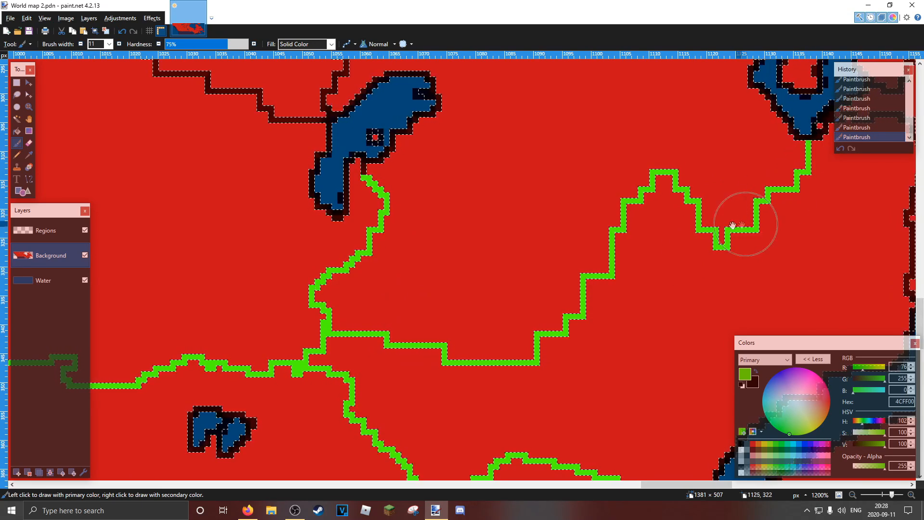
- Paint the remaining dark borders around the eastern lakes green and clear the selection
left_click_drag(732, 225, 367, 227)
scroll(367, 227, "up", 2)
mouse_move(464, 252)
left_mouse_down()
mouse_move(495, 330)
mouse_move(479, 388)
mouse_move(486, 388)
left_mouse_up()
mouse_move(472, 200)
left_mouse_down()
mouse_move(496, 201)
mouse_move(541, 84)
mouse_move(582, 126)
left_mouse_up()
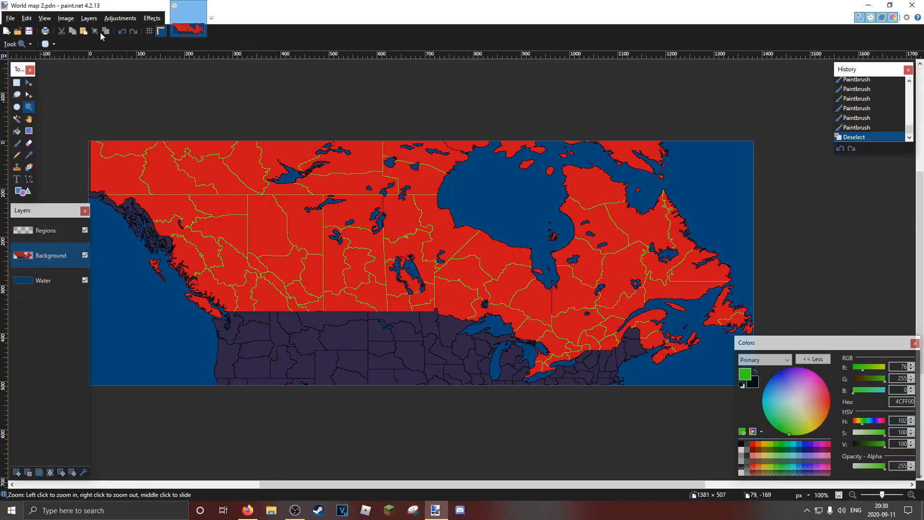
- Recolour the short dark border between the two northern arms of the large central lake green with the Pencil
left_click(398, 231)
left_click(398, 230)
left_click(398, 230)
scroll(379, 297, "up", 7)
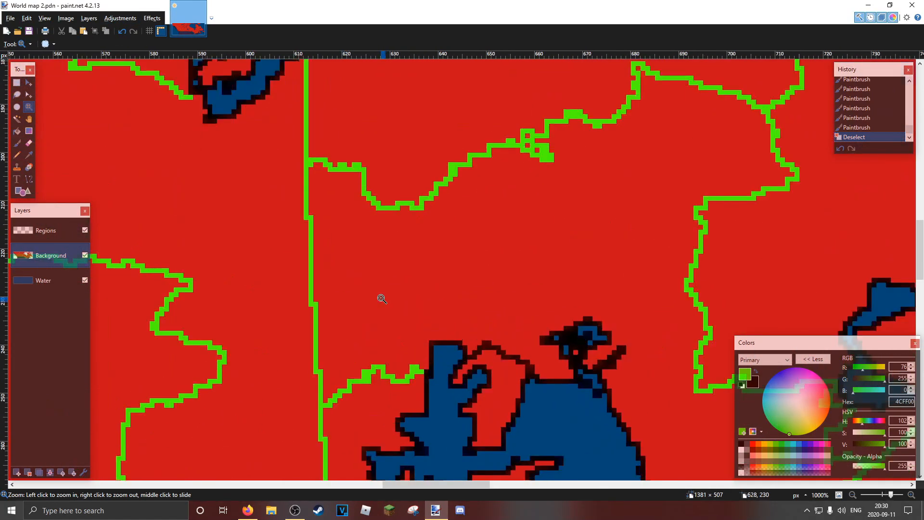
left_click_drag(380, 297, 185, 138)
left_click(16, 142)
left_click(17, 155)
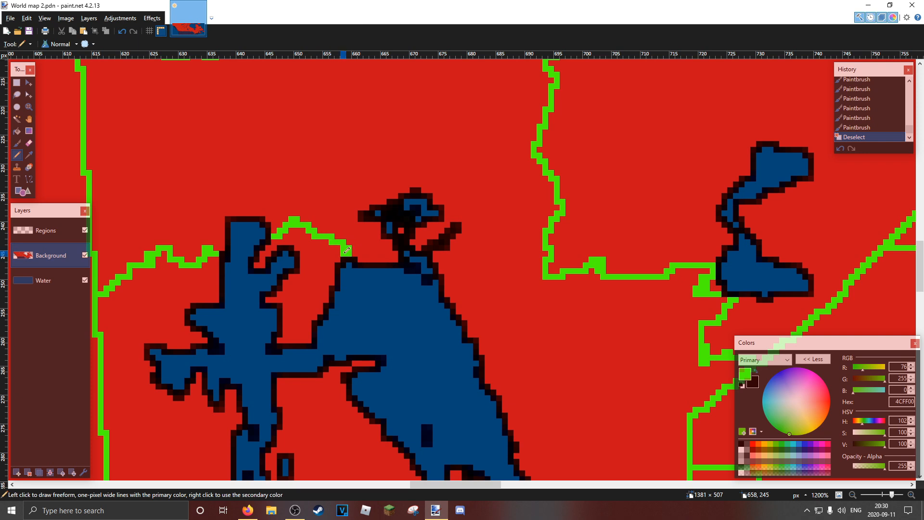
key("z")
scroll(202, 117, "down", 6)
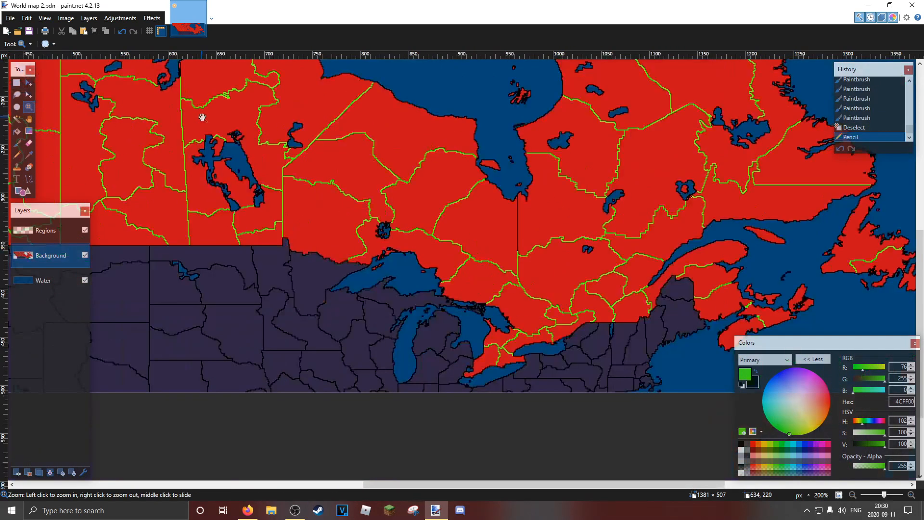
- Select the green region borders with the Magic Wand at 18% tolerance and cut them from the Background layer
left_click_drag(202, 117, 574, 236)
scroll(573, 231, "down", 1)
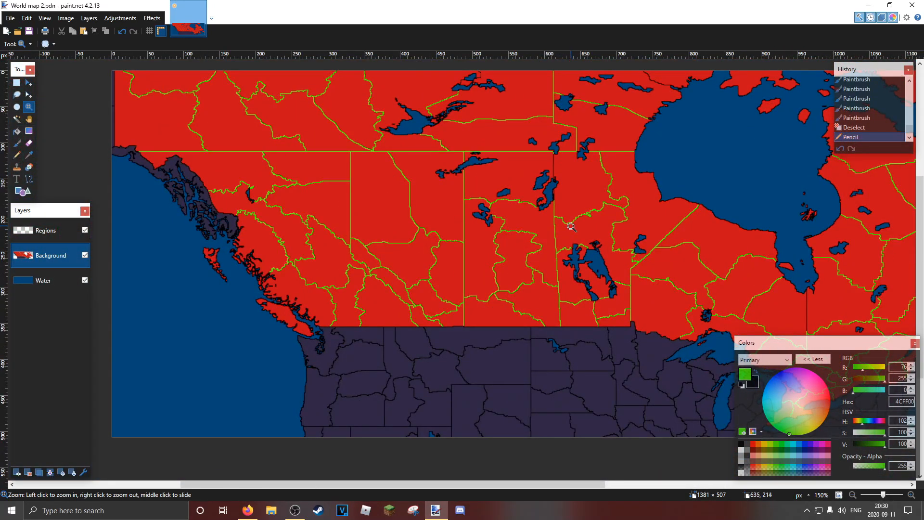
left_click(16, 119)
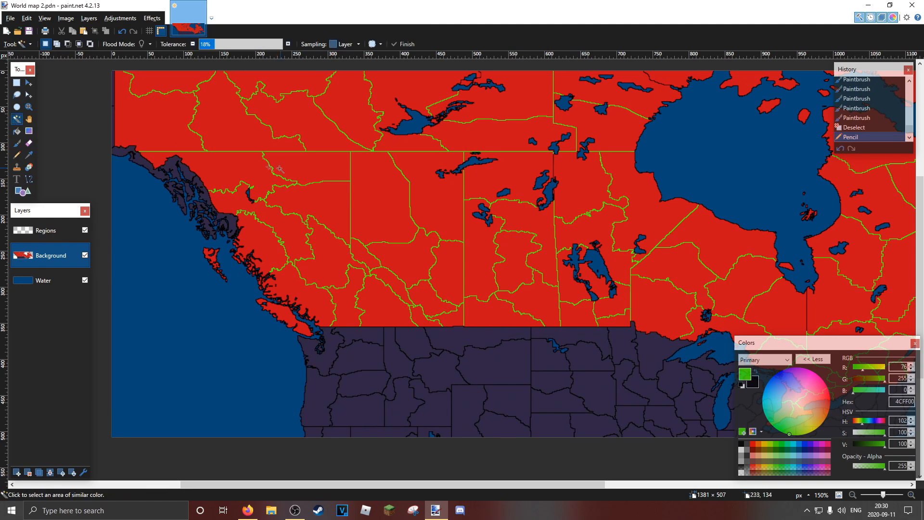
left_click(204, 150)
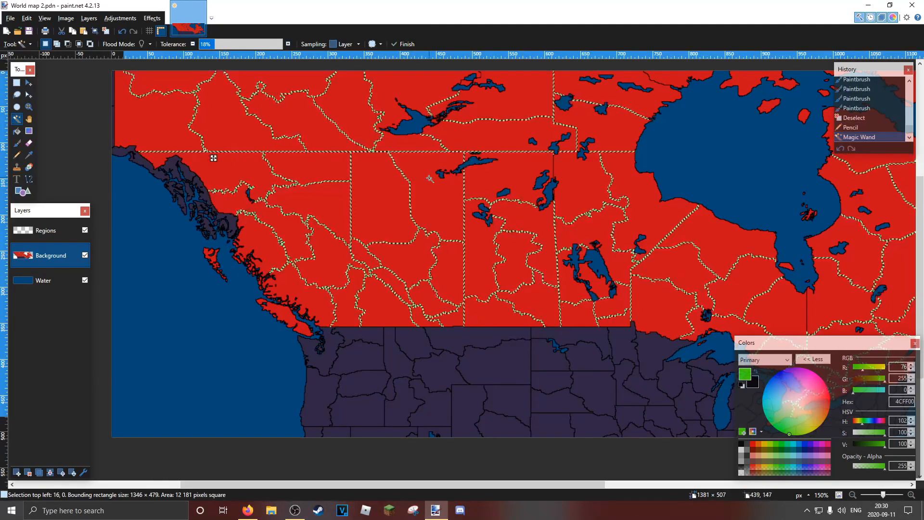
left_click_drag(429, 178, 325, 173)
left_click(27, 106)
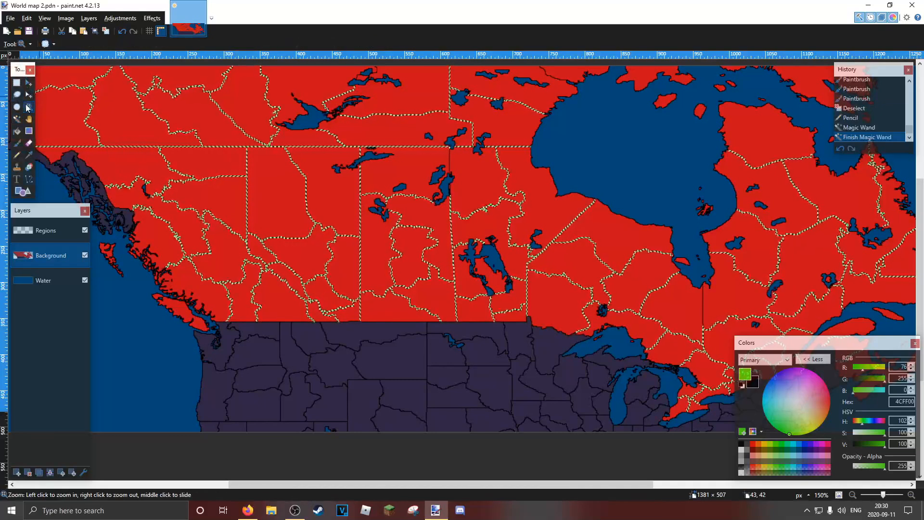
key("ctrl+x")
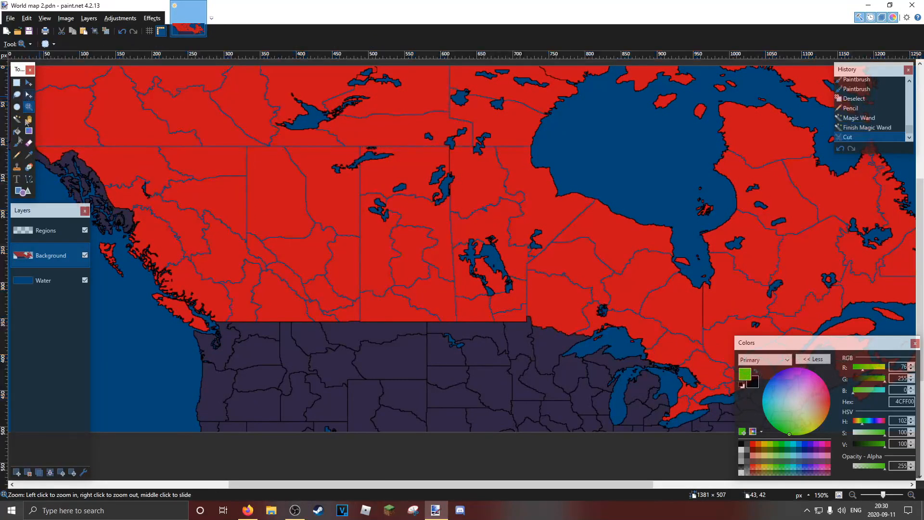
- Paste the cut green borders into the Regions layer and align them with the gaps left in the red landmass
left_click(50, 232)
key("ctrl+v")
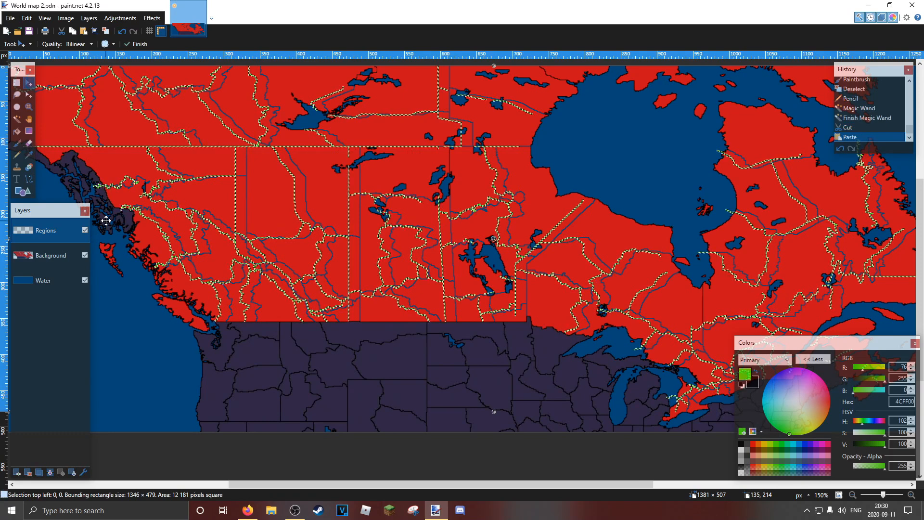
left_click_drag(183, 200, 467, 440)
- Examine how the pasted borders line up along the landmass's straight southern edge
key("z")
left_click(262, 384)
left_click(262, 385)
left_click(262, 384)
left_click(263, 384)
left_click(437, 386)
left_click(437, 386)
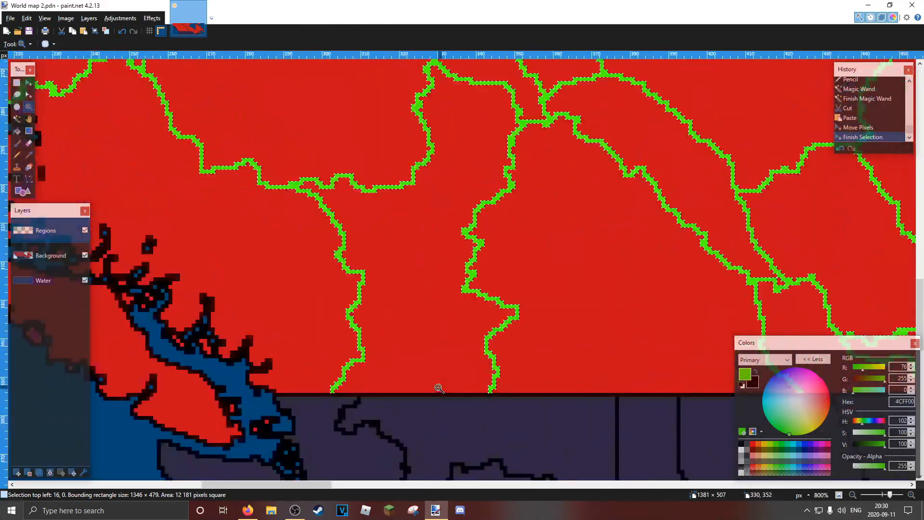
left_click(437, 385)
left_click(438, 386)
left_click_drag(562, 383, 298, 348)
left_click_drag(382, 347, 254, 342)
right_click(456, 355)
right_click(456, 355)
right_click(456, 355)
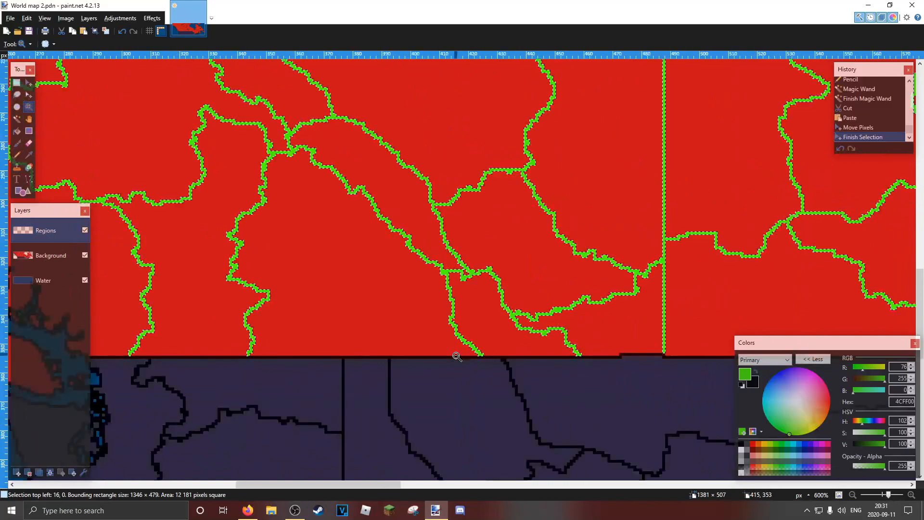
right_click(456, 355)
right_click(456, 356)
right_click(456, 355)
right_click(457, 355)
right_click(457, 355)
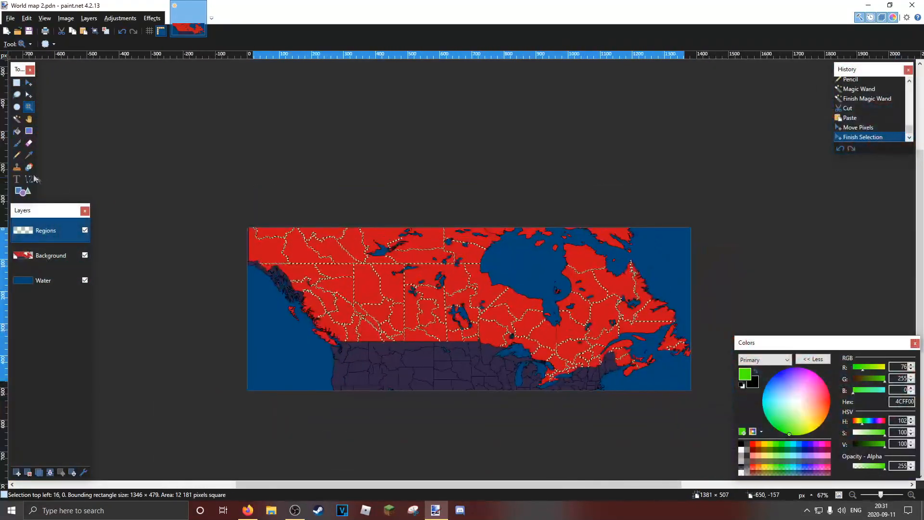
- Paint the selected borders on the Regions layer black with a brush width of 375
left_click(17, 143)
left_click(109, 44)
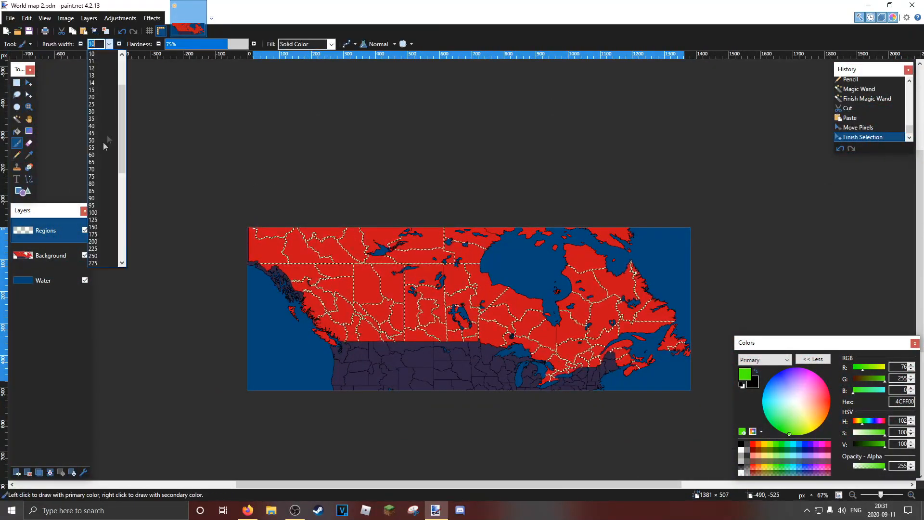
left_click(107, 204)
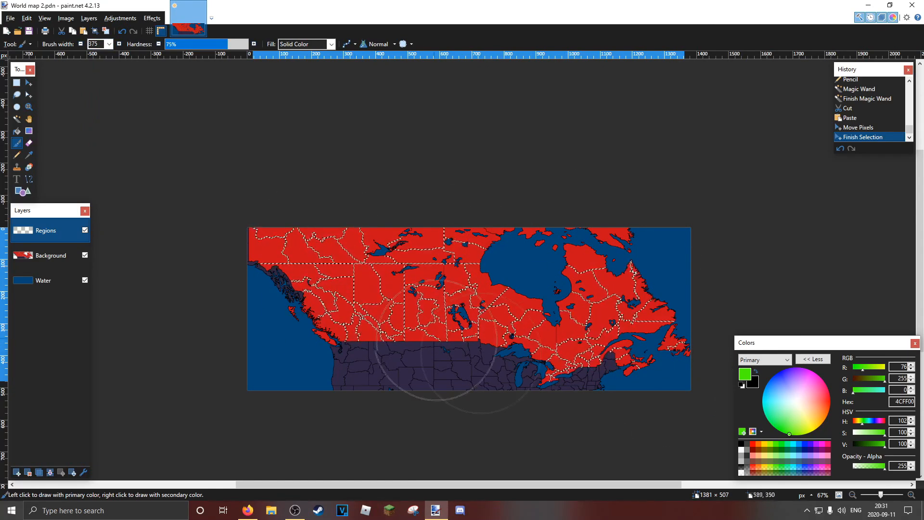
mouse_move(593, 310)
left_mouse_down()
mouse_move(523, 371)
mouse_move(483, 358)
mouse_move(152, 165)
left_mouse_up()
- Set the Regions layer's opacity to 100
left_click(28, 107)
scroll(427, 306, "up", 4)
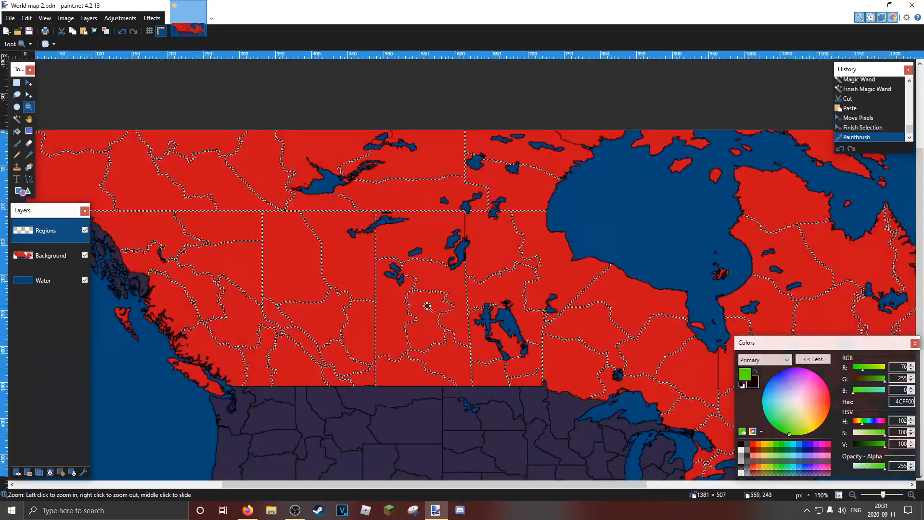
left_click_drag(348, 289, 240, 289)
left_click_drag(798, 259, 361, 149)
scroll(360, 149, "down", 5)
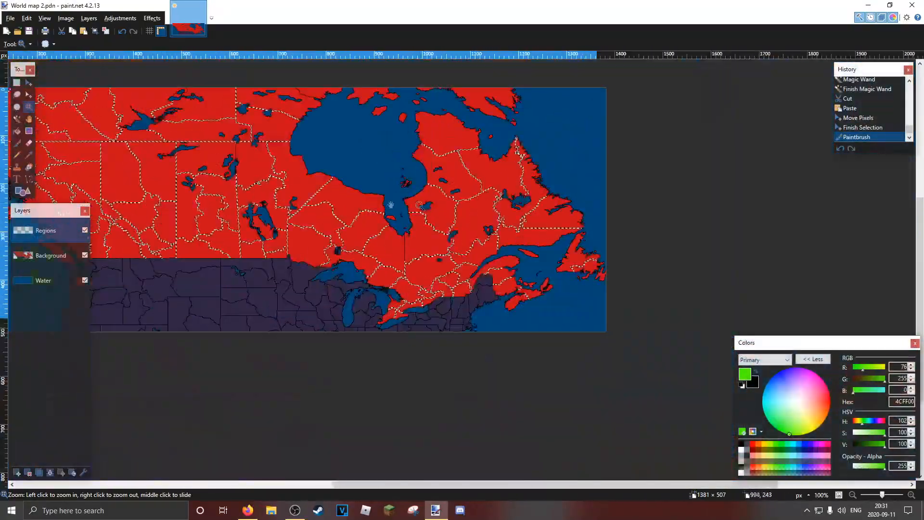
left_click_drag(171, 205, 437, 282)
left_click(83, 472)
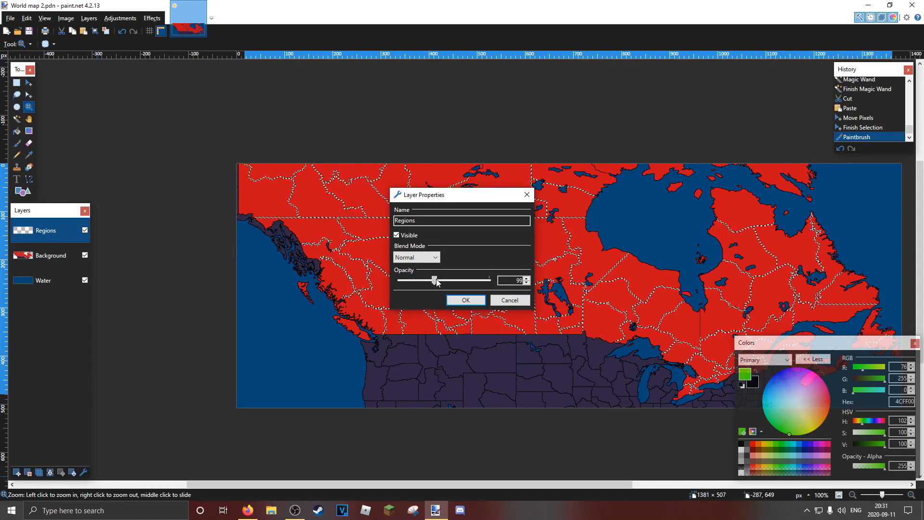
left_click(526, 278)
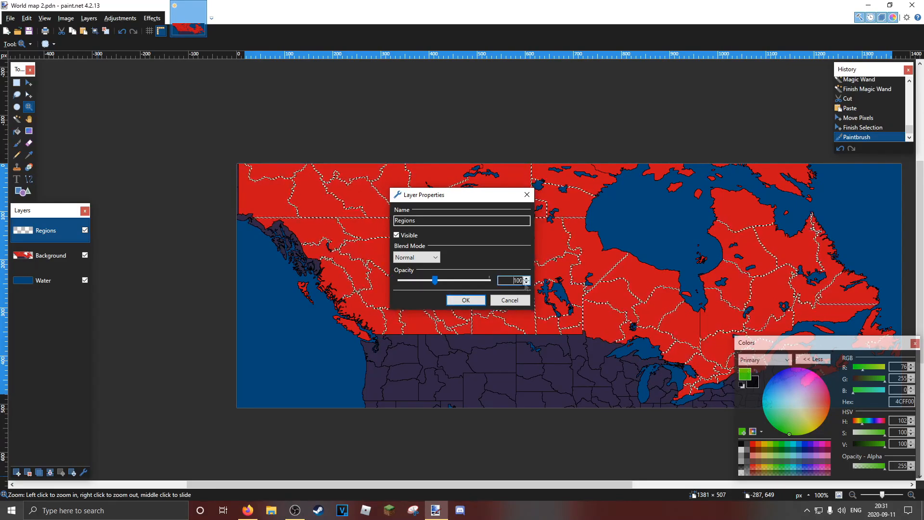
key("Return")
- Examine the semi-transparent borders up close along the long horizontal border in the northwest
left_click(341, 217)
left_click(341, 217)
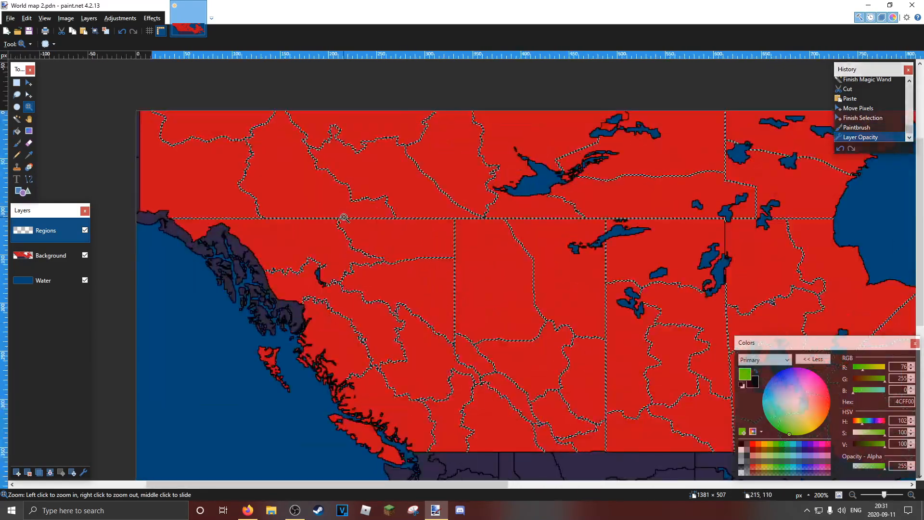
left_click(342, 215)
left_click(342, 215)
left_click(342, 215)
left_click(347, 223)
right_click(350, 226)
right_click(350, 226)
right_click(350, 226)
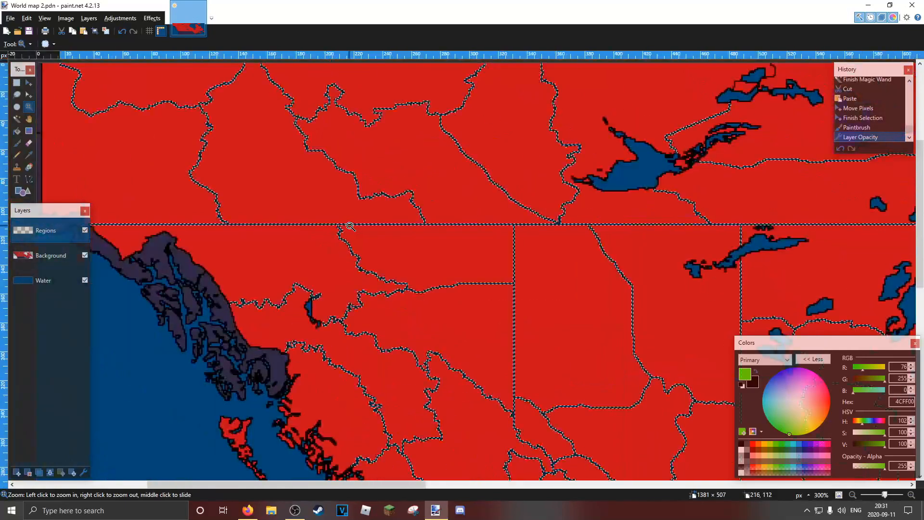
right_click(350, 226)
right_click(350, 226)
right_click(350, 226)
- Sample the landmass's red C8101A from the Background layer as the primary colour
left_click(49, 255)
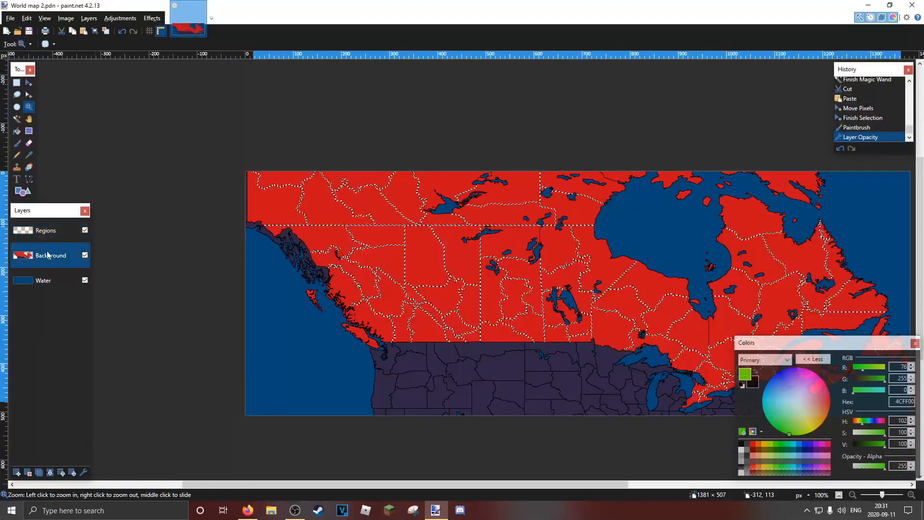
left_click(29, 154)
left_click(329, 196)
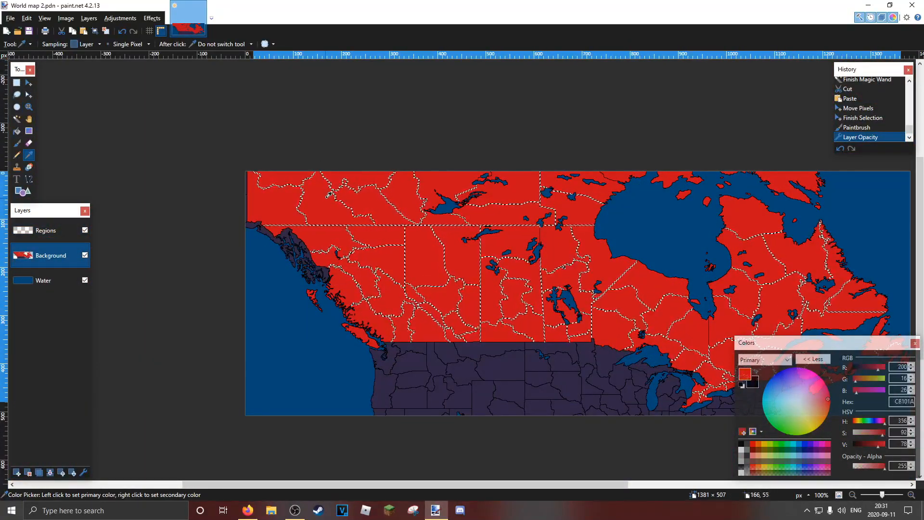
- Paint the selected border gaps on the Background layer red with a brush width of 1900, and deselect
left_click(17, 142)
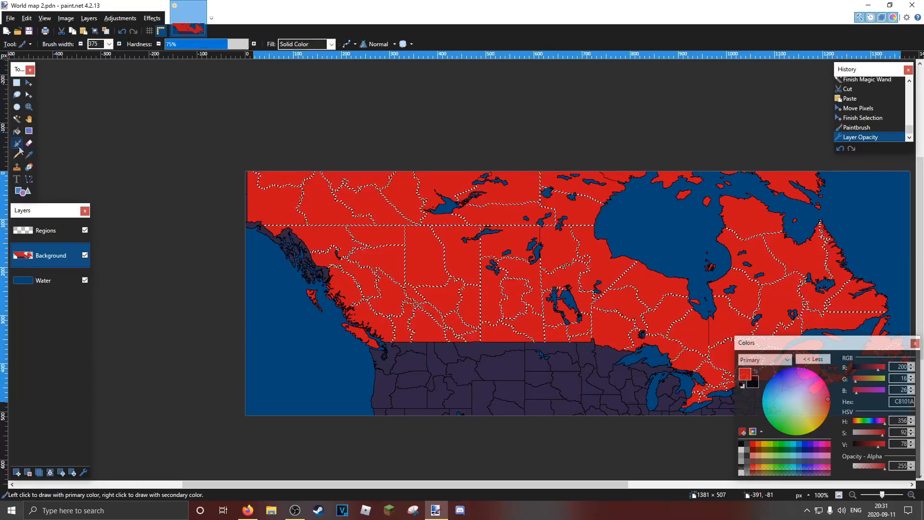
left_click(109, 44)
left_click(95, 256)
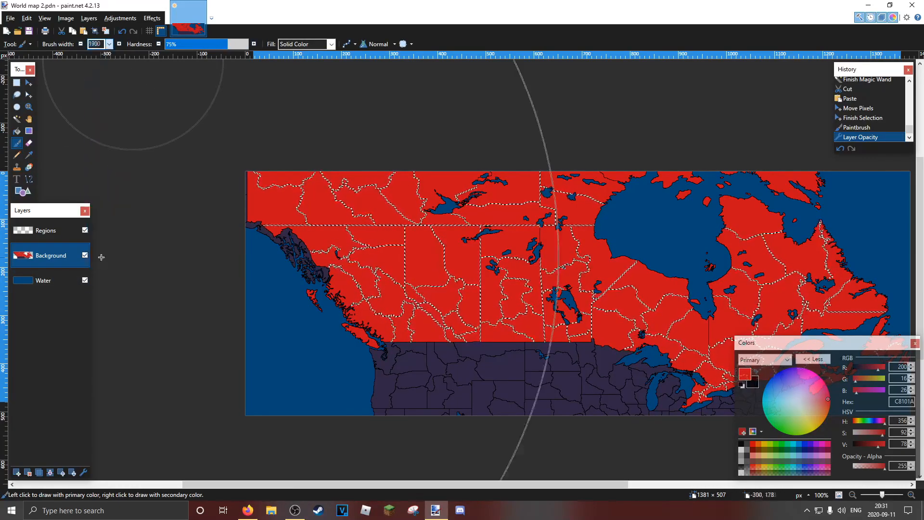
left_click_drag(782, 202, 737, 260)
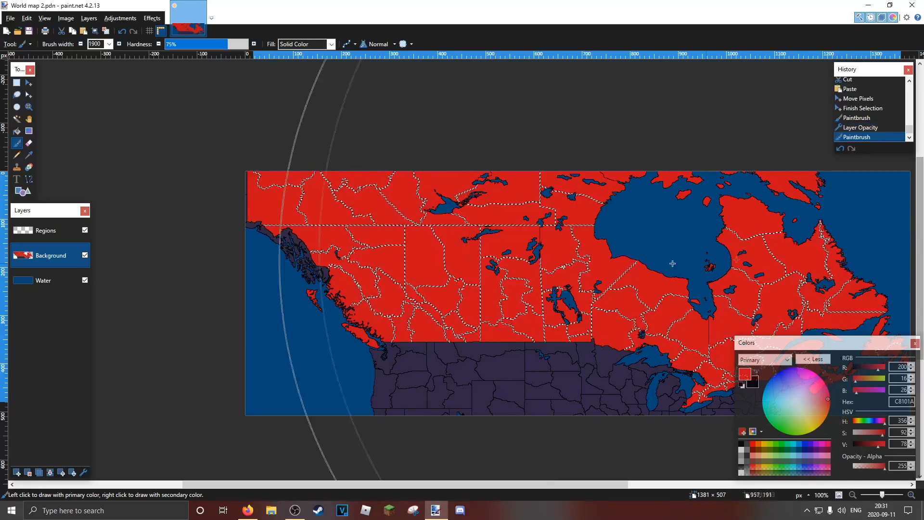
left_click(107, 34)
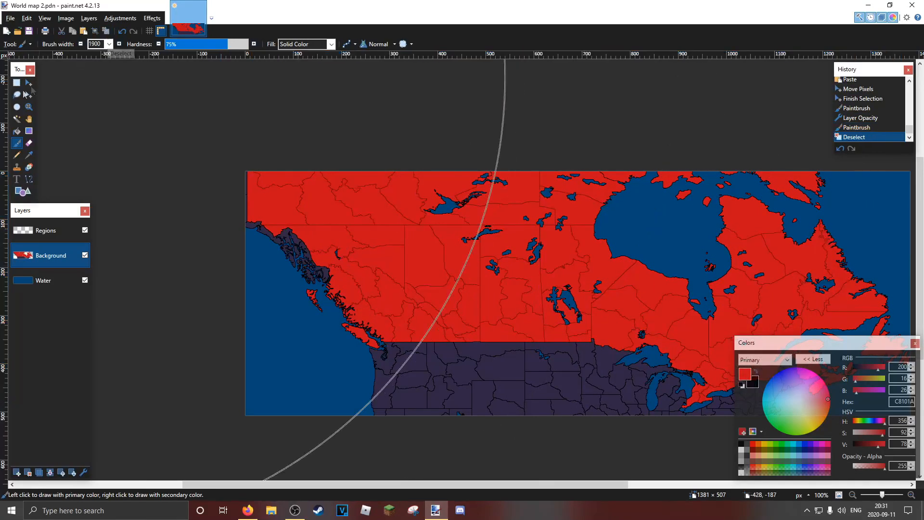
- Examine the softened region borders across the red landmass from the west coast to the east coast
left_click(28, 107)
left_click(339, 258)
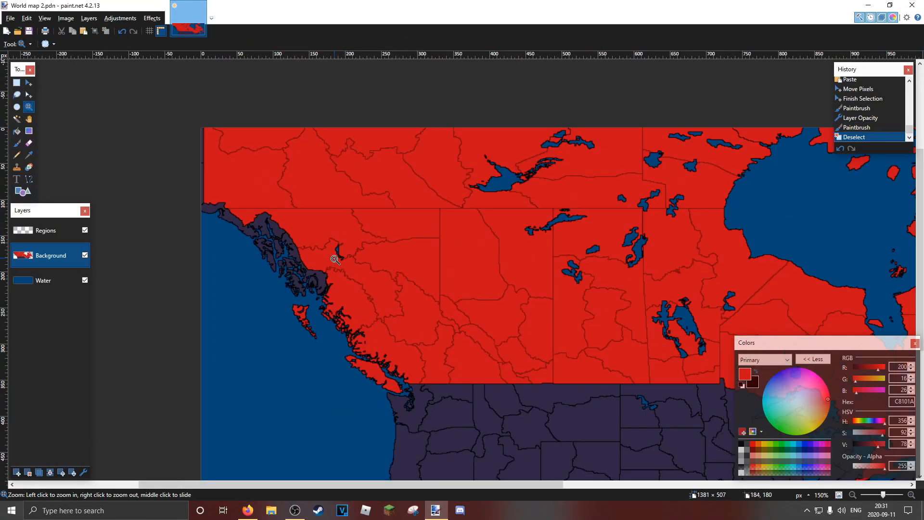
left_click(340, 258)
left_click(342, 259)
right_click(341, 259)
right_click(344, 258)
right_click(347, 255)
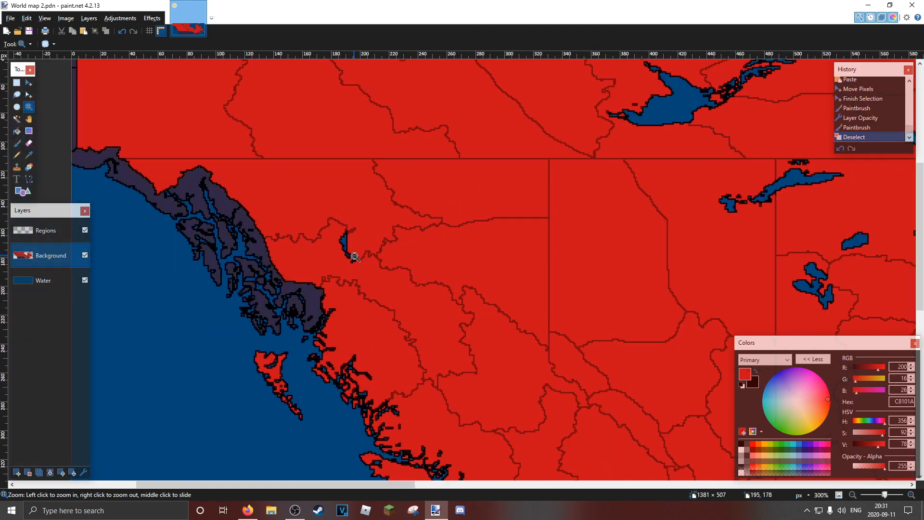
right_click(351, 254)
right_click(354, 256)
left_click_drag(515, 230, 253, 200)
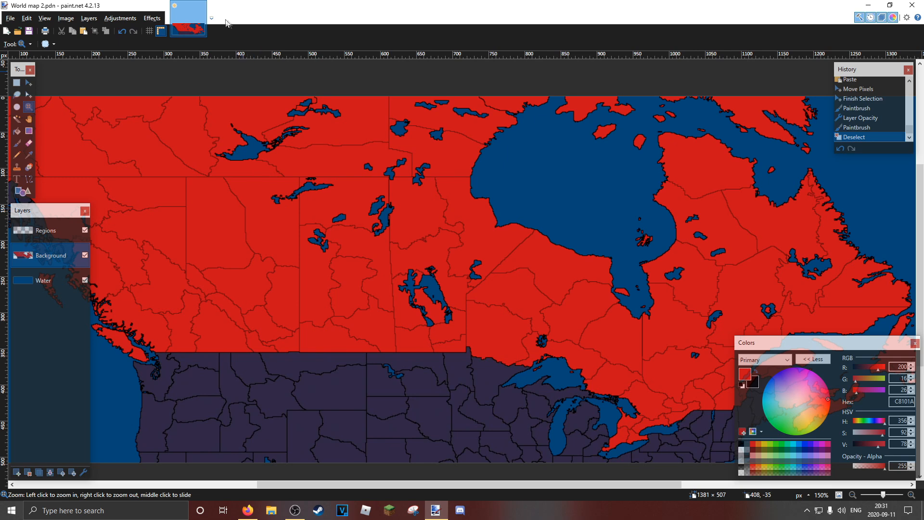
left_click(546, 138)
left_click(540, 138)
right_click(202, 152)
right_click(201, 153)
right_click(202, 152)
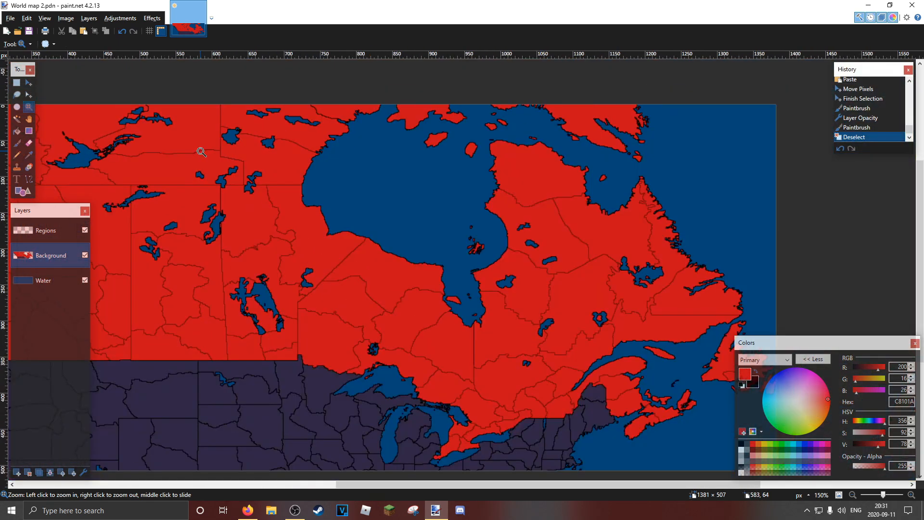
right_click(201, 152)
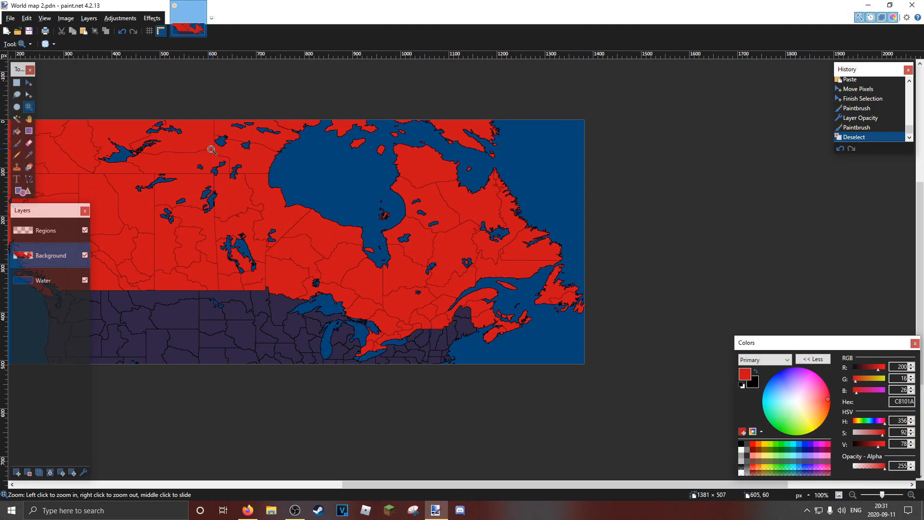
left_click_drag(204, 140, 385, 170)
- Add a new layer above Regions and name it CBS
left_click(22, 237)
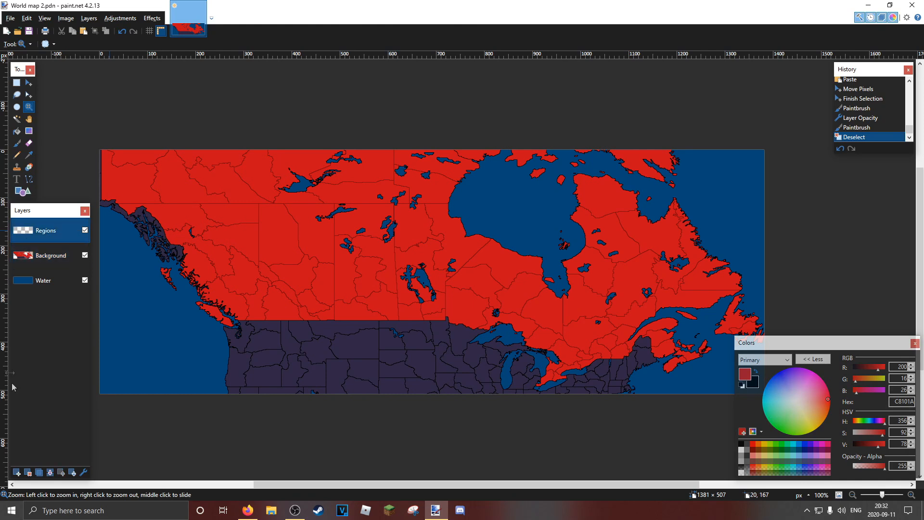
left_click(17, 473)
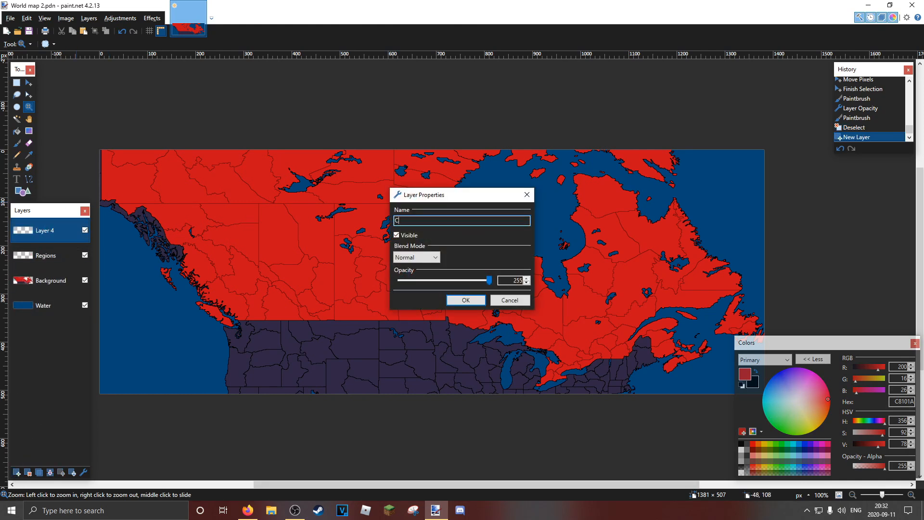
key("Return")
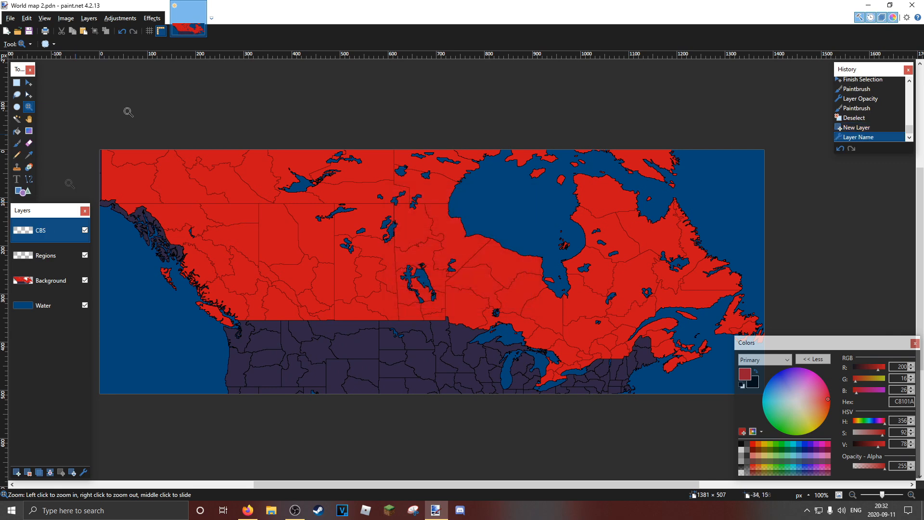
- Switch to File Explorer and copy the Canada down image from the Mapping Countries folder, then minimise the window
left_click(271, 511)
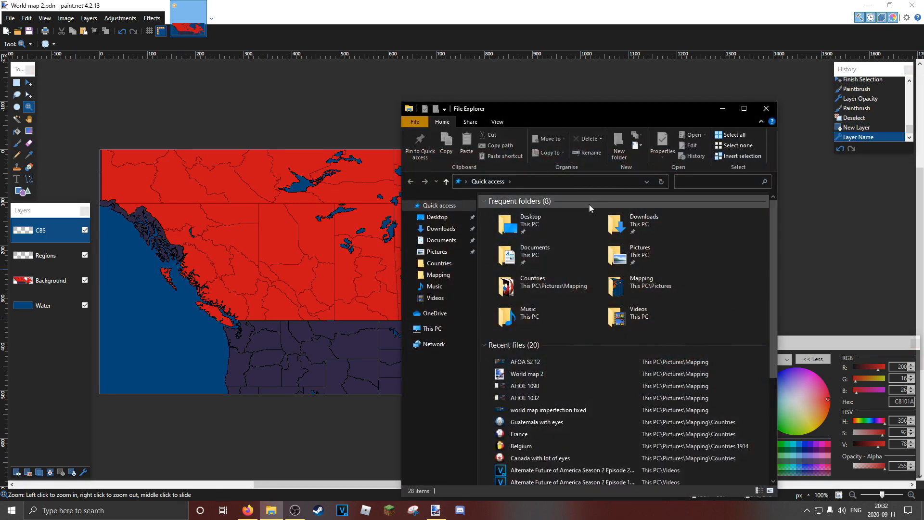
left_click(613, 250)
double_click(584, 278)
scroll(607, 269, "down", 3)
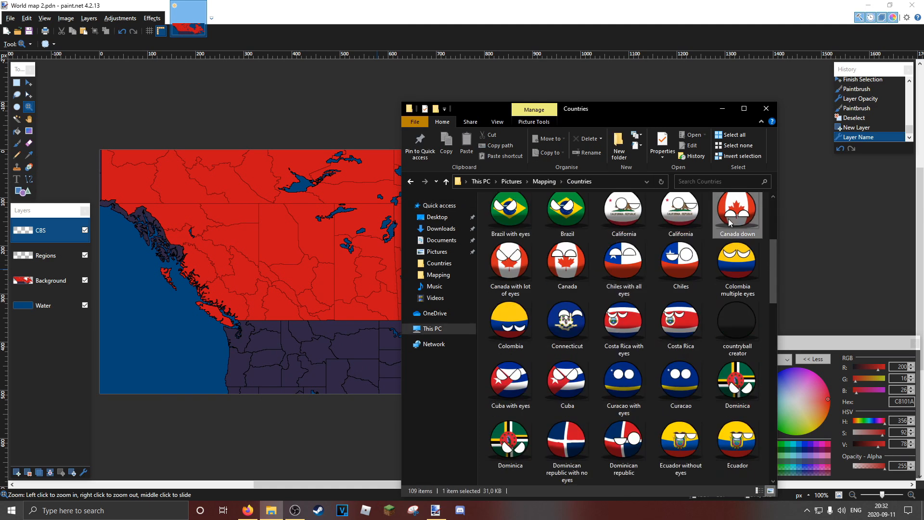
right_click(737, 212)
left_click(750, 445)
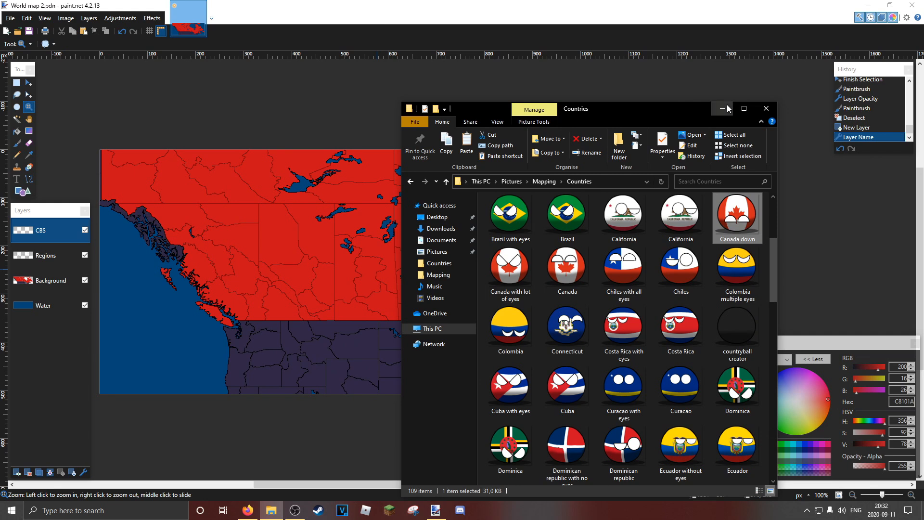
left_click(727, 108)
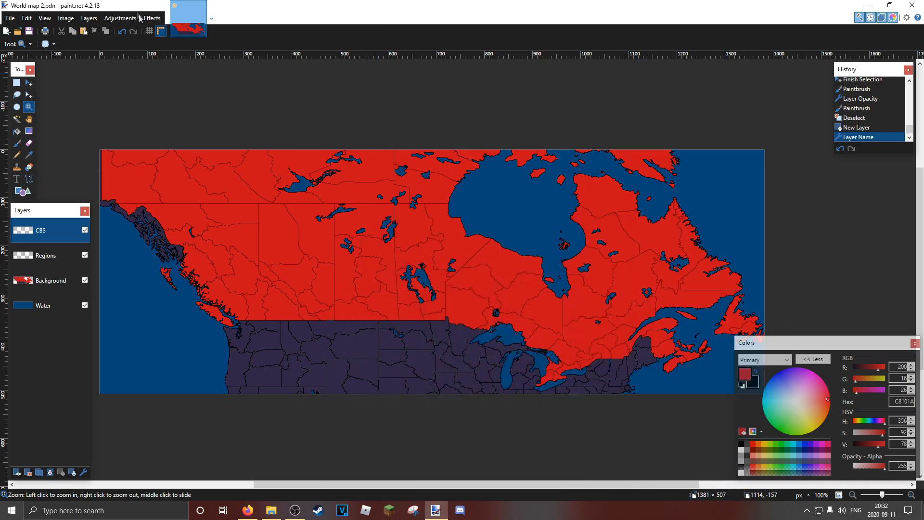
- Paste the Canada countryball onto the CBS layer, scale it down over the middle of the red landmass, and deselect
left_click(84, 31)
left_click_drag(272, 234, 477, 198)
left_click_drag(540, 112, 491, 158)
left_click_drag(407, 235, 442, 230)
left_click_drag(527, 151, 518, 159)
left_click(126, 44)
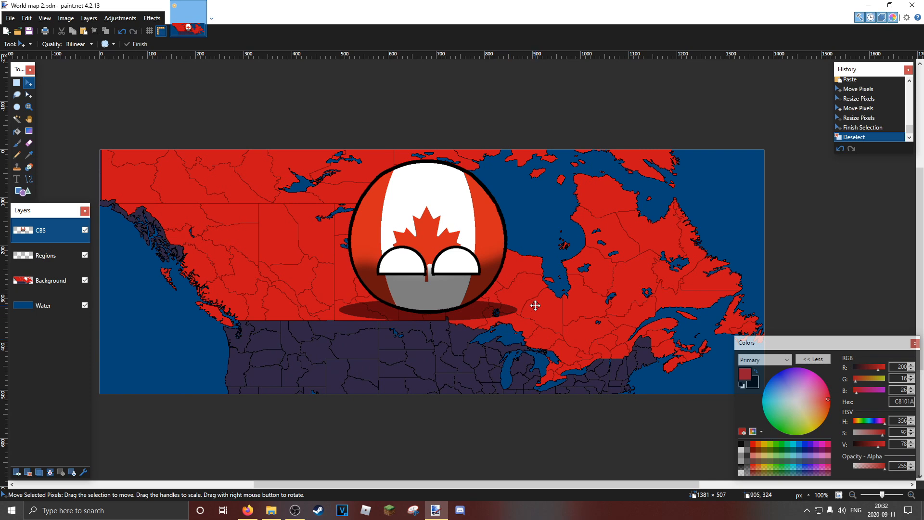
- Shift the whole CBS layer content about 2 px left and 5 px up, and deselect
key("ctrl+a")
left_click_drag(370, 311, 369, 309)
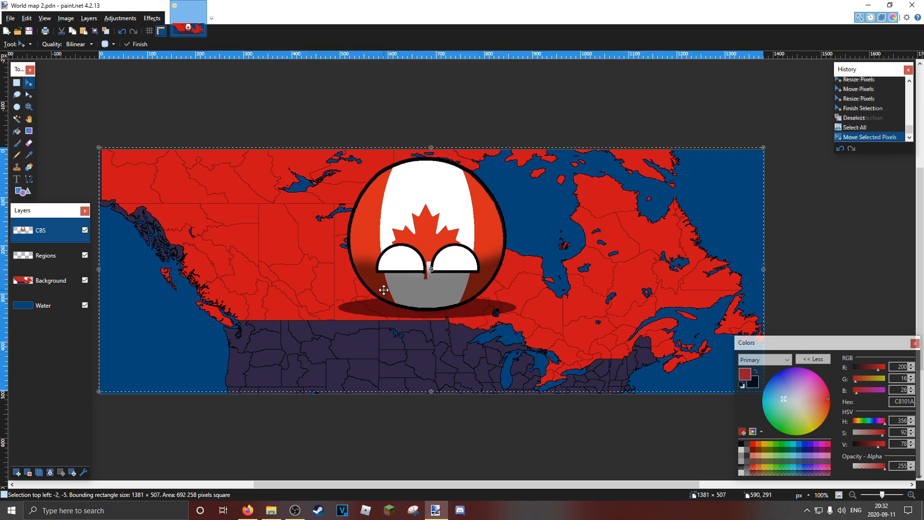
left_click(104, 31)
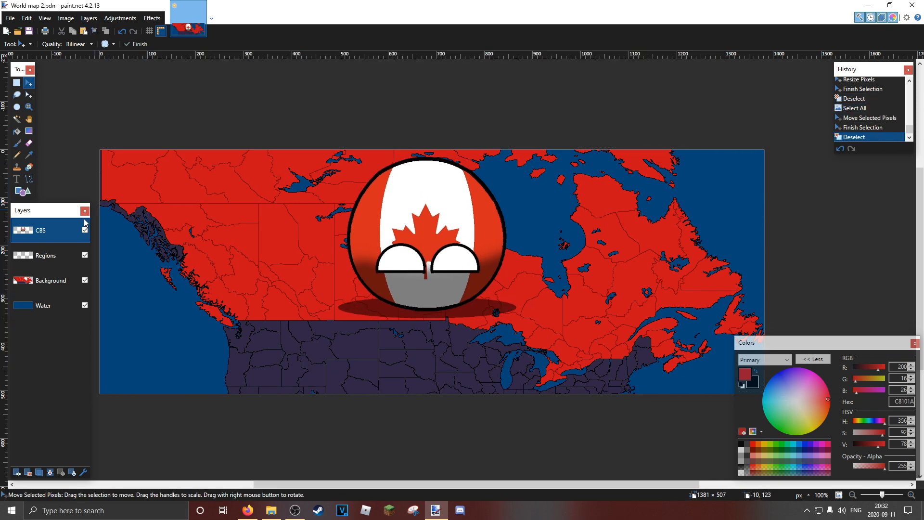
- Open the AFOA S2 12 map, examine its layer stack from bottom to top, and close the file
left_click(19, 34)
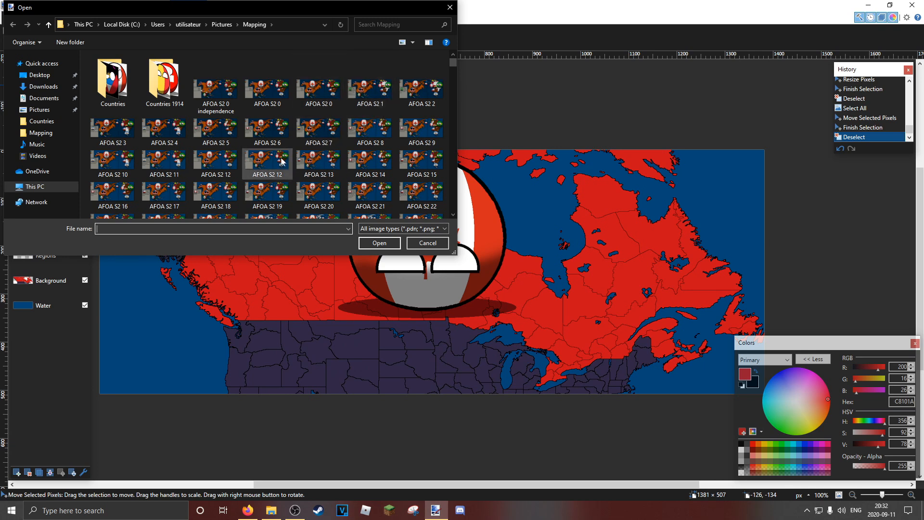
double_click(222, 168)
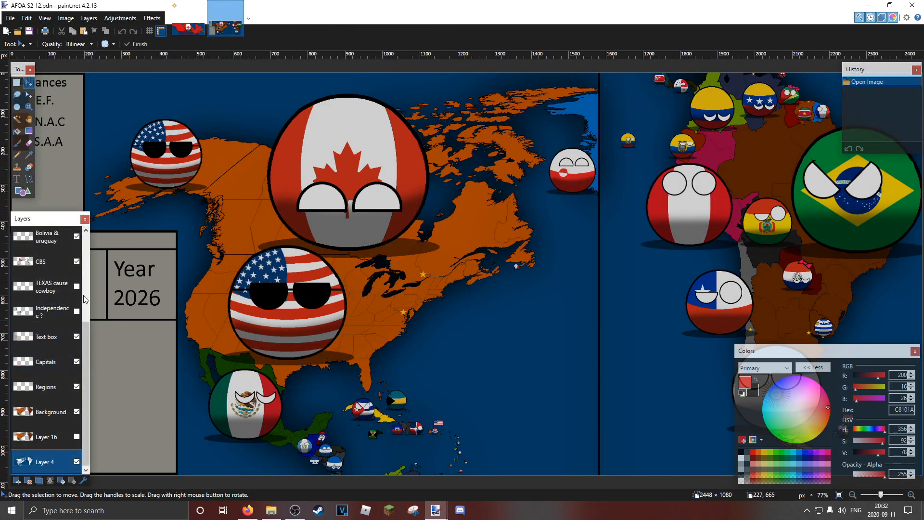
scroll(53, 313, "up", 2)
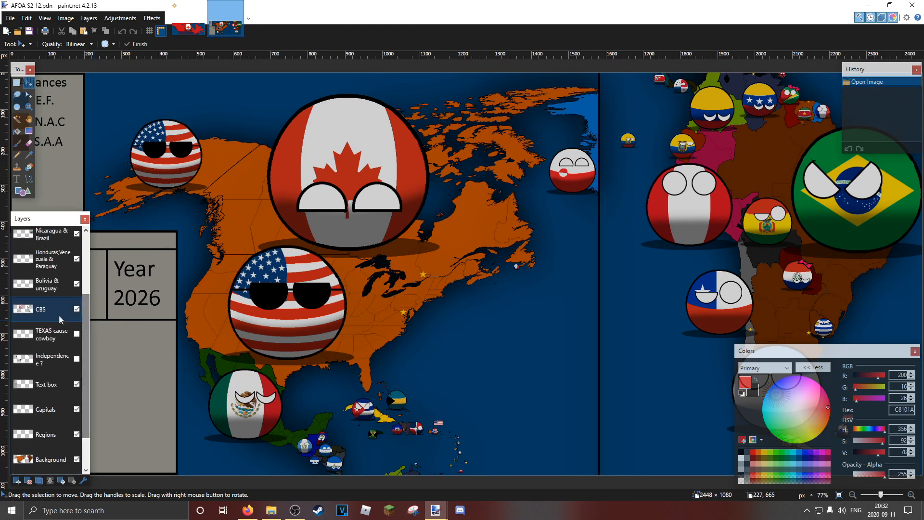
scroll(86, 290, "up", 2)
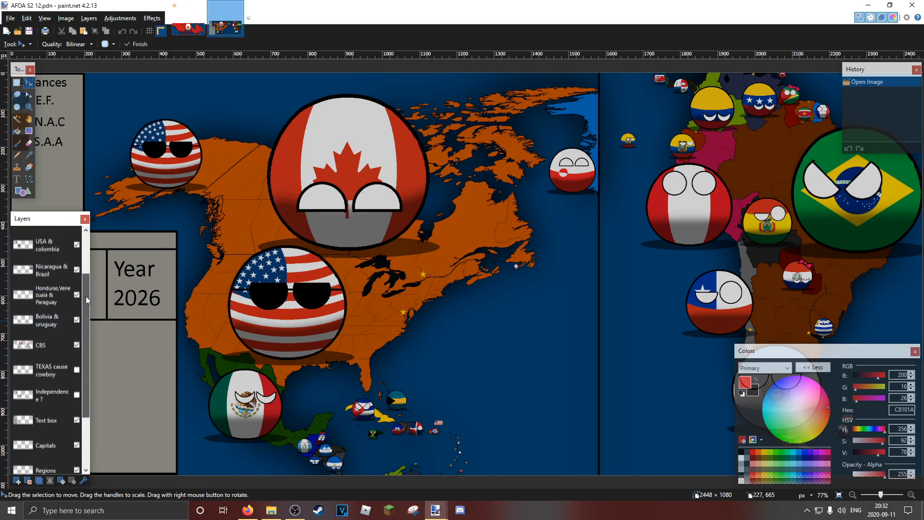
scroll(86, 290, "up", 2)
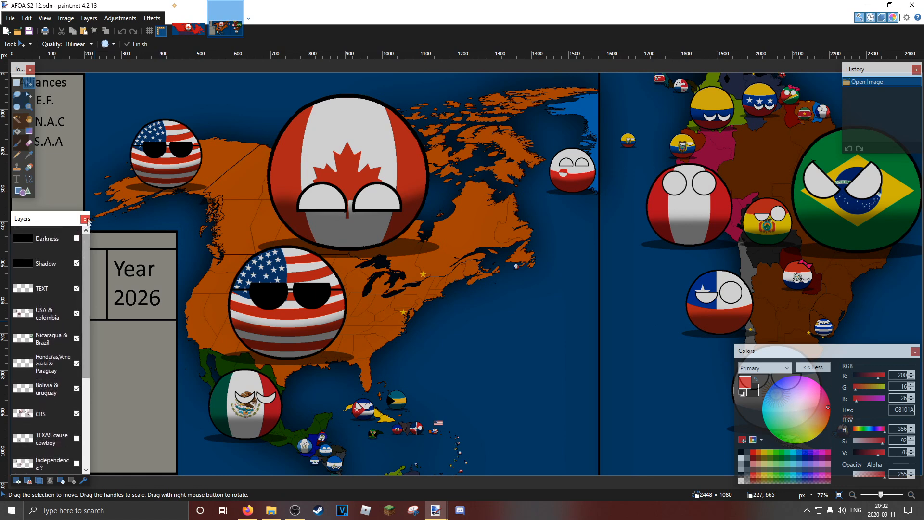
left_click(239, 4)
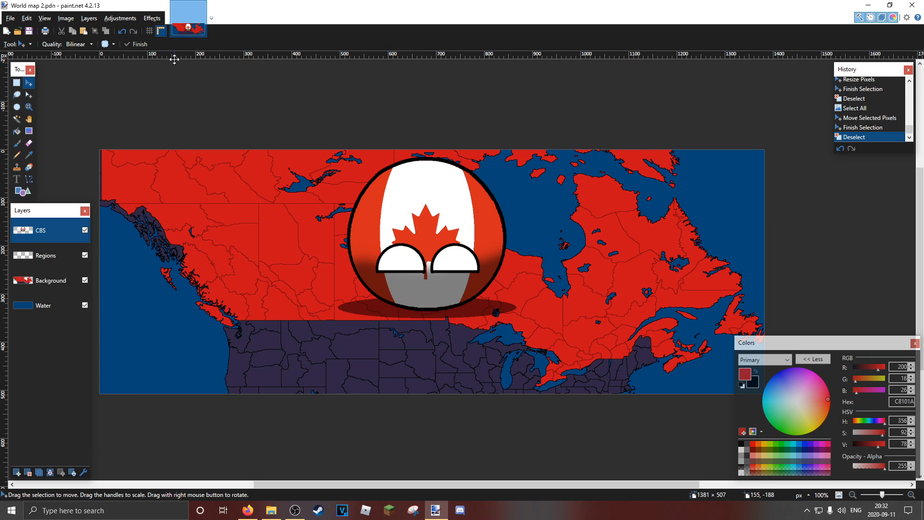
- Add a new layer above CBS and name it Text box
left_click(16, 471)
double_click(52, 233)
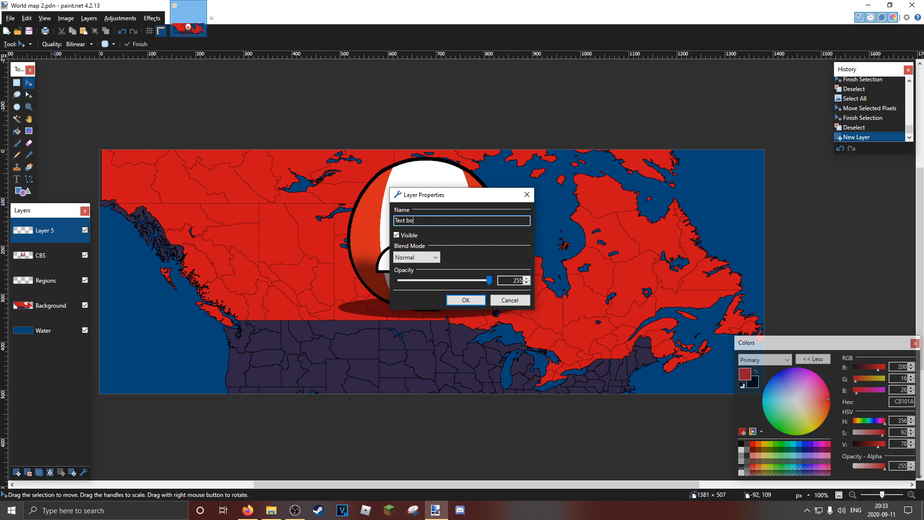
key("Return")
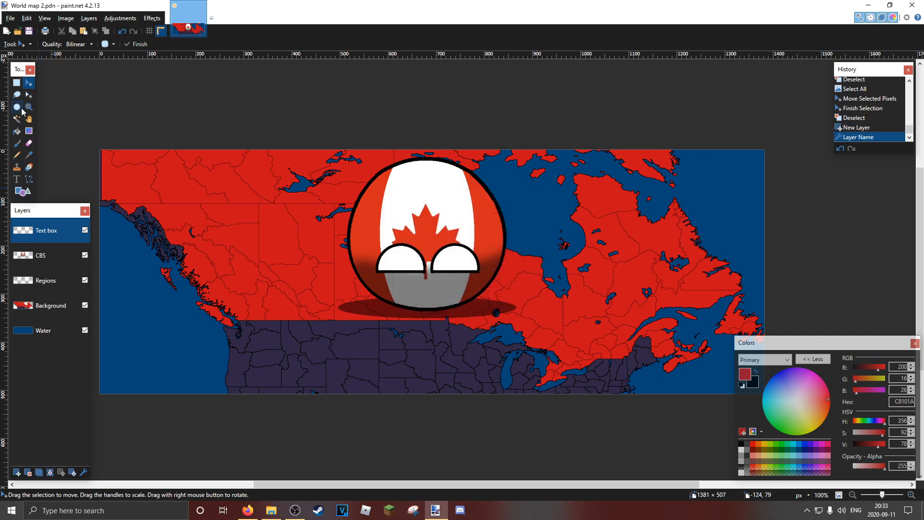
left_click(29, 106)
right_click(175, 124)
right_click(356, 169)
left_click(369, 208)
left_click(369, 209)
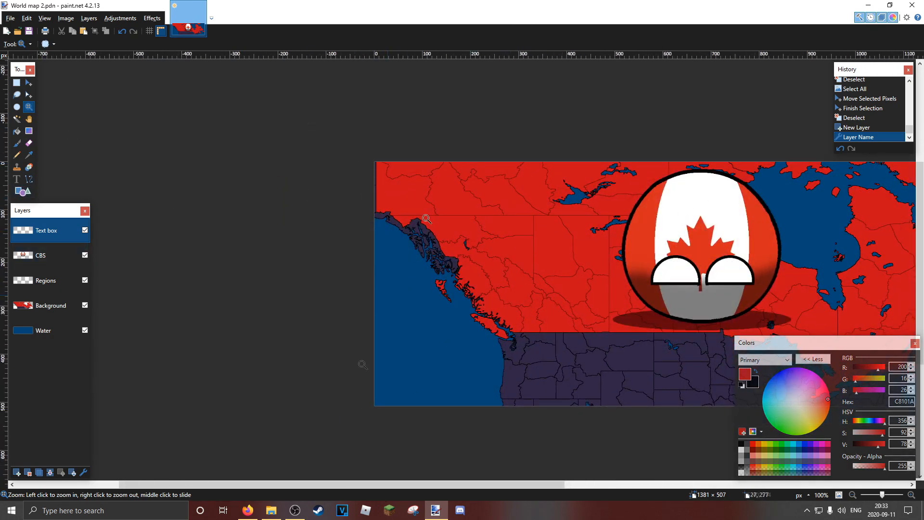
left_click(23, 191)
mouse_move(314, 100)
left_mouse_down()
mouse_move(478, 292)
mouse_move(511, 458)
left_mouse_up()
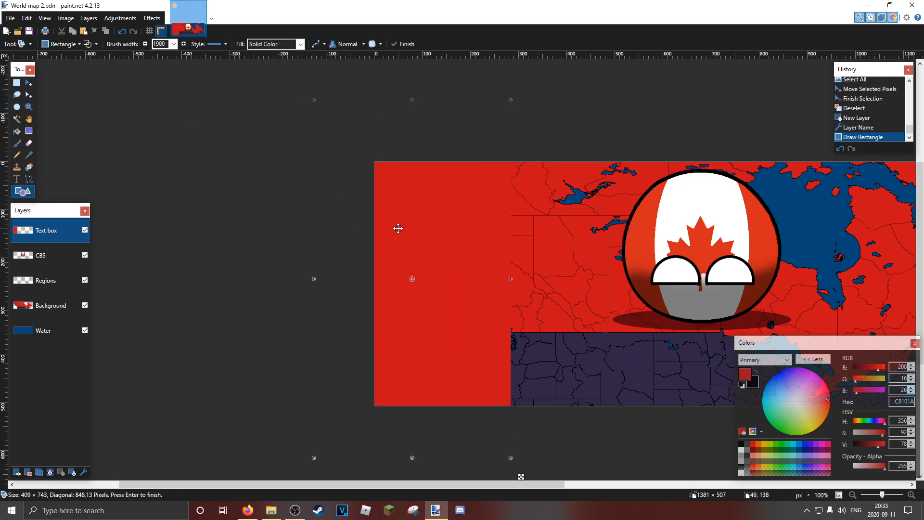
key("ctrl+z")
- Widen the canvas to 1881 pixels with the anchor set to Bottom
left_click(85, 21)
left_click(66, 20)
left_click(66, 20)
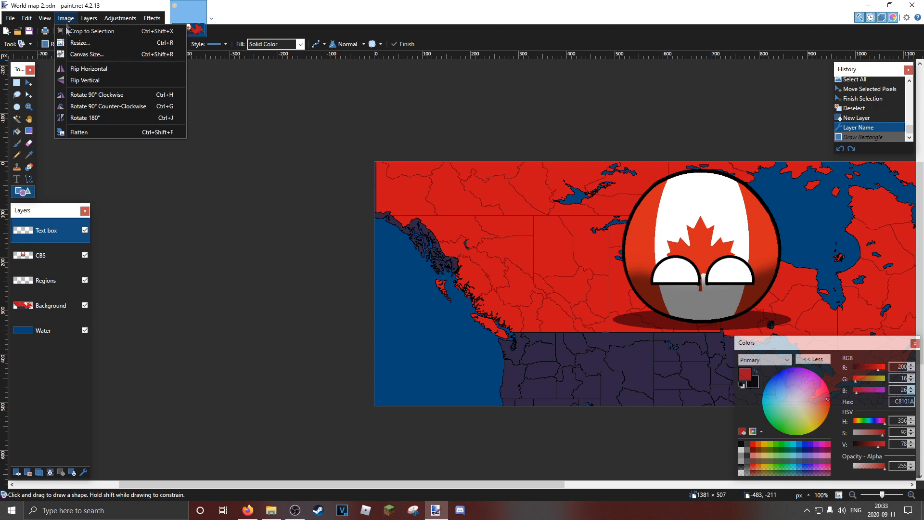
left_click(76, 54)
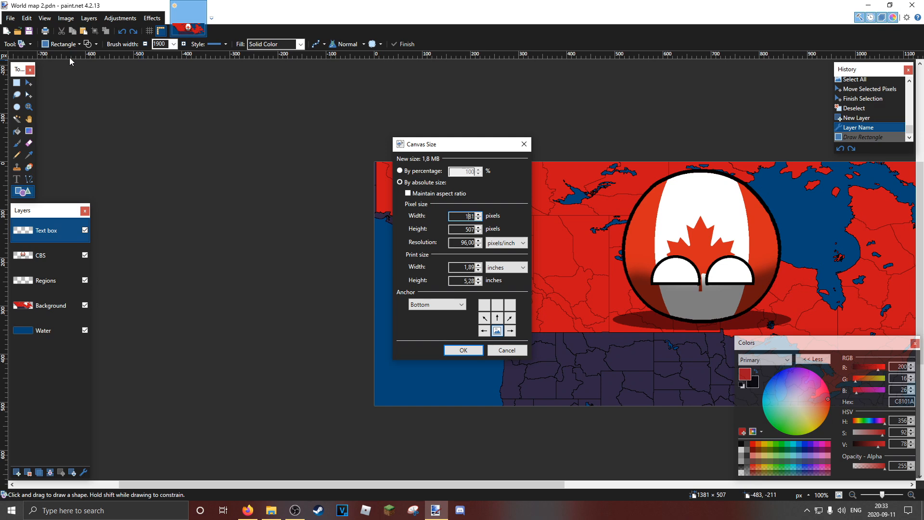
key("Return")
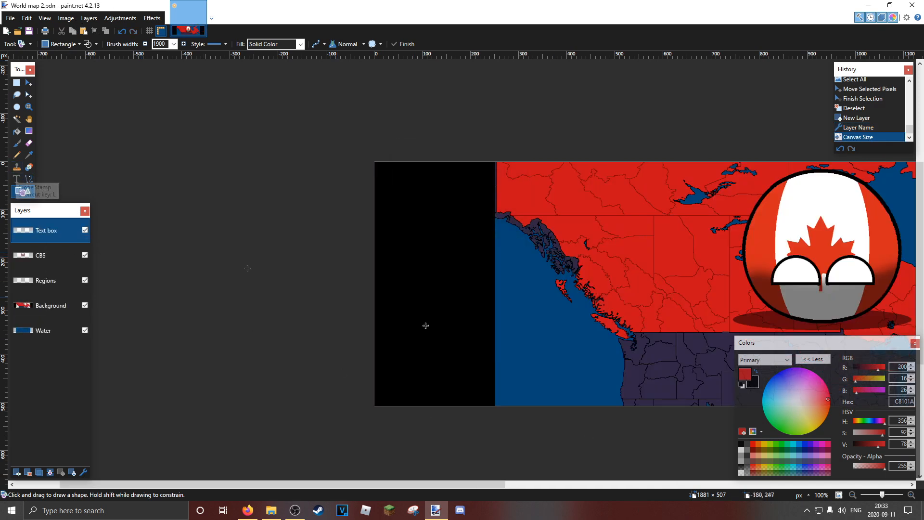
- Cover the black strip west of the map with a white rectangle on the Text box layer, drawn about 407 × 784 px
left_click(741, 449)
mouse_move(296, 108)
left_mouse_down()
mouse_move(485, 486)
mouse_move(443, 487)
mouse_move(494, 486)
left_mouse_up()
key("z")
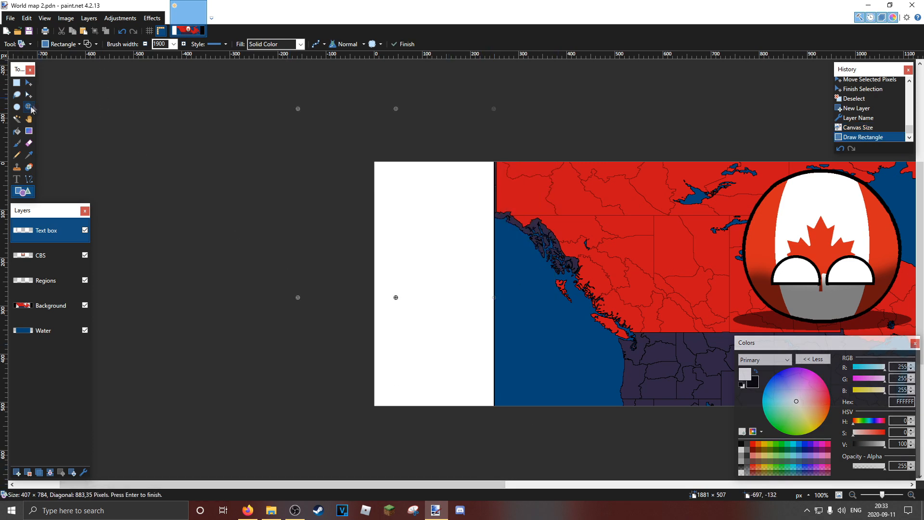
left_click(553, 204)
left_click(552, 205)
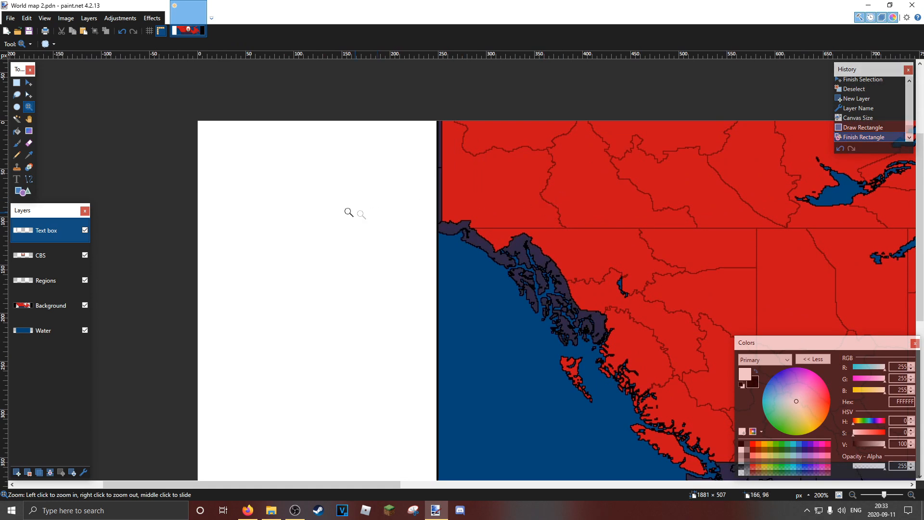
scroll(111, 188, "left", 2)
left_click(28, 179)
left_click(136, 44)
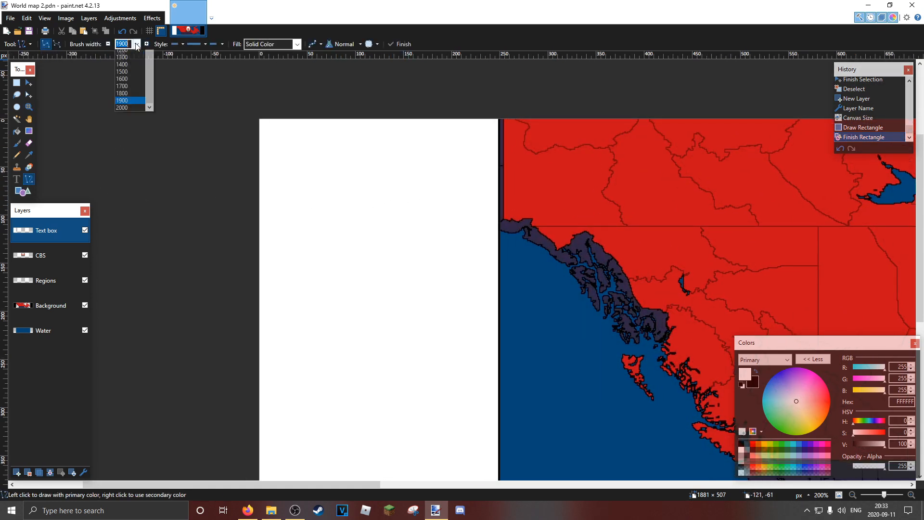
left_click(131, 54)
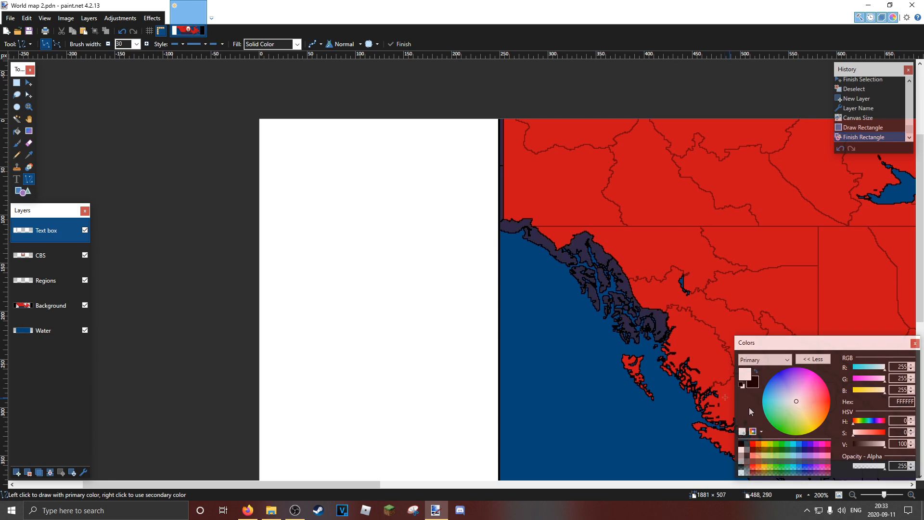
left_click_drag(250, 196, 426, 197)
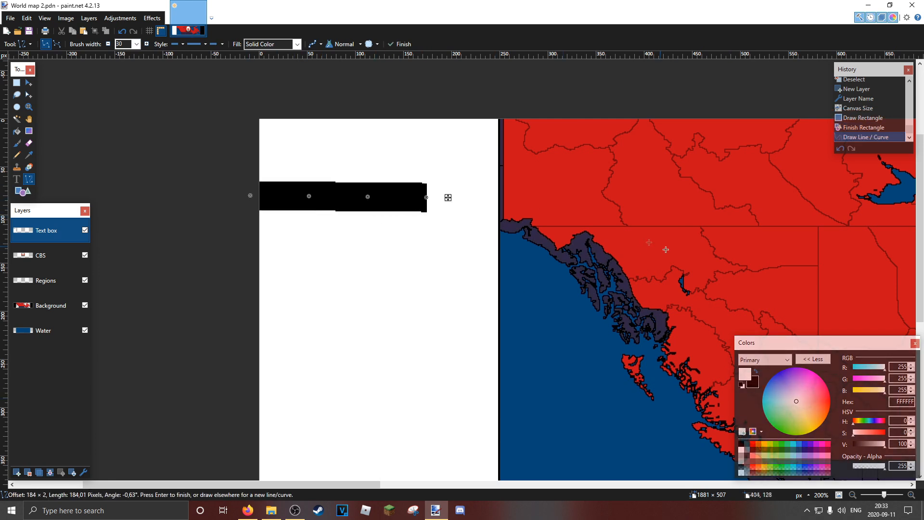
key("z")
key("ctrl+z")
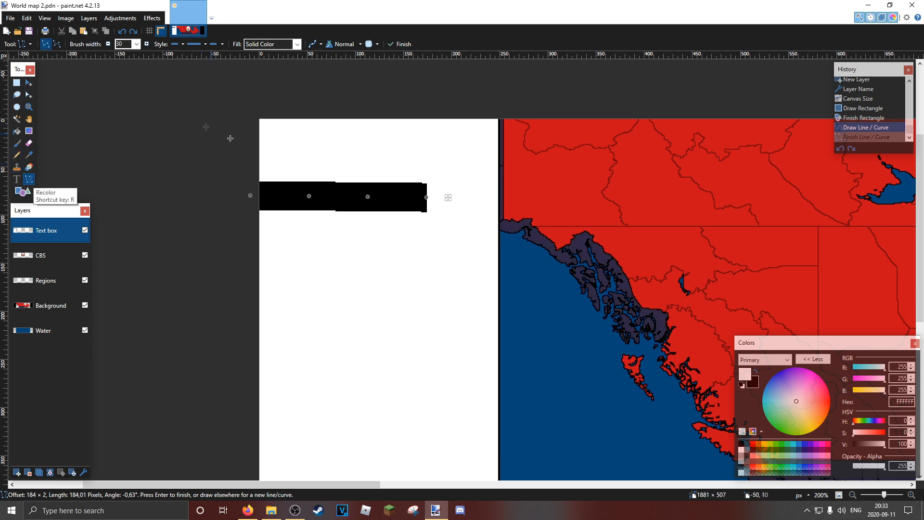
key("ctrl+z")
- Draw a black horizontal line about 256 px long across the upper part of the white panel with a brush width of 5
left_click(136, 44)
scroll(129, 53, "up", 2)
left_click(120, 82)
left_click_drag(249, 184, 496, 183)
mouse_move(405, 117)
left_mouse_down()
mouse_move(414, 159)
mouse_move(428, 117)
mouse_move(447, 131)
left_mouse_up()
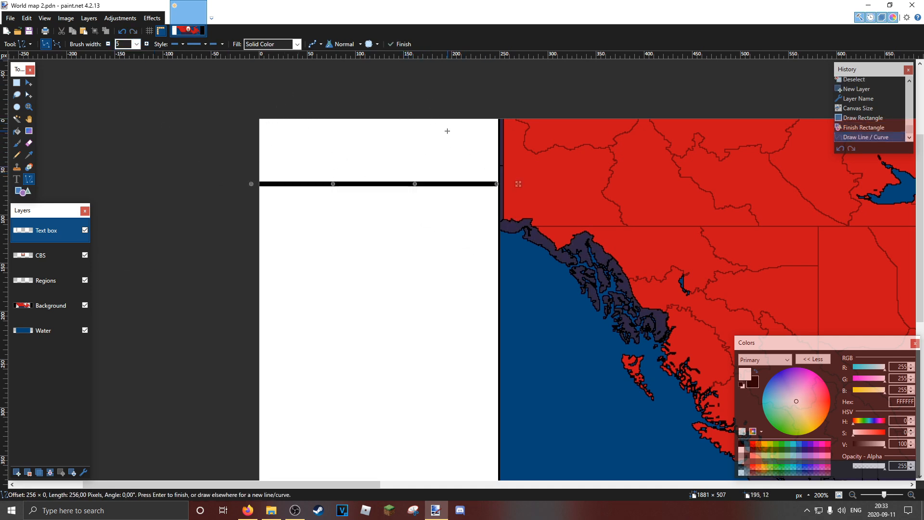
left_click_drag(497, 184, 497, 185)
key("Return")
- Draw a second horizontal line near the white panel's upper edge and a short vertical divider joining the two lines
left_click_drag(256, 131, 523, 133)
key("Return")
mouse_move(337, 134)
left_mouse_down()
mouse_move(345, 165)
mouse_move(335, 185)
left_mouse_up()
key("Return")
- Draw a horizontal line about 251 px long across the lower part of the white panel
scroll(343, 165, "down", 5)
scroll(343, 166, "up", 3)
mouse_move(260, 370)
left_mouse_down()
mouse_move(536, 372)
mouse_move(498, 371)
left_mouse_up()
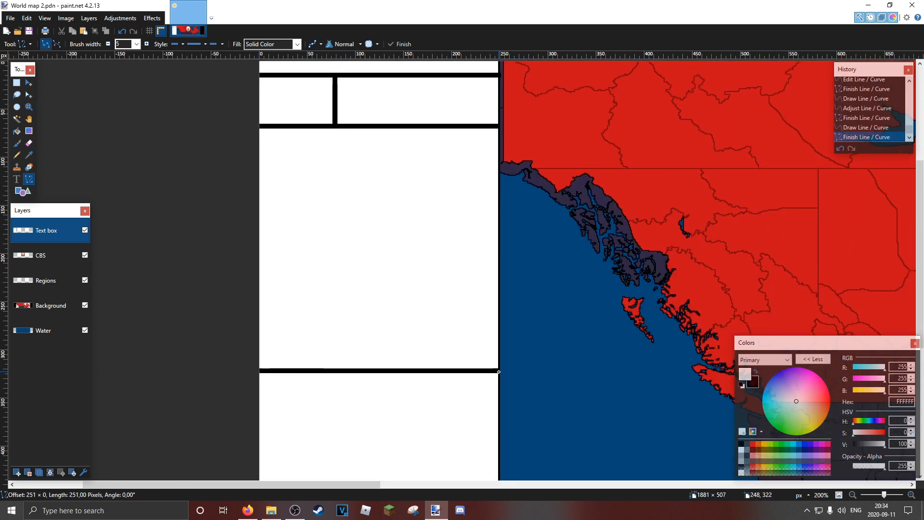
left_click(29, 107)
- Add a new layer above Text box and name it Text
right_click(467, 179)
right_click(467, 179)
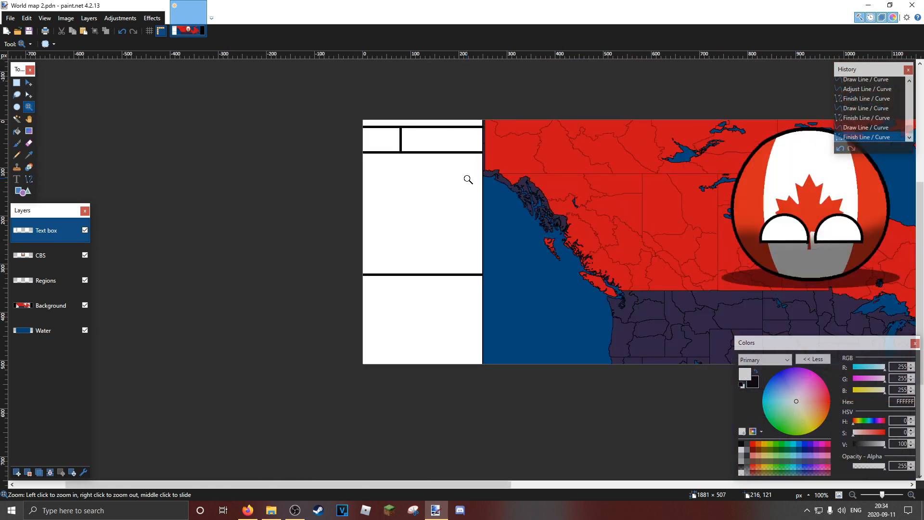
left_click_drag(464, 180, 317, 197)
right_click(313, 186)
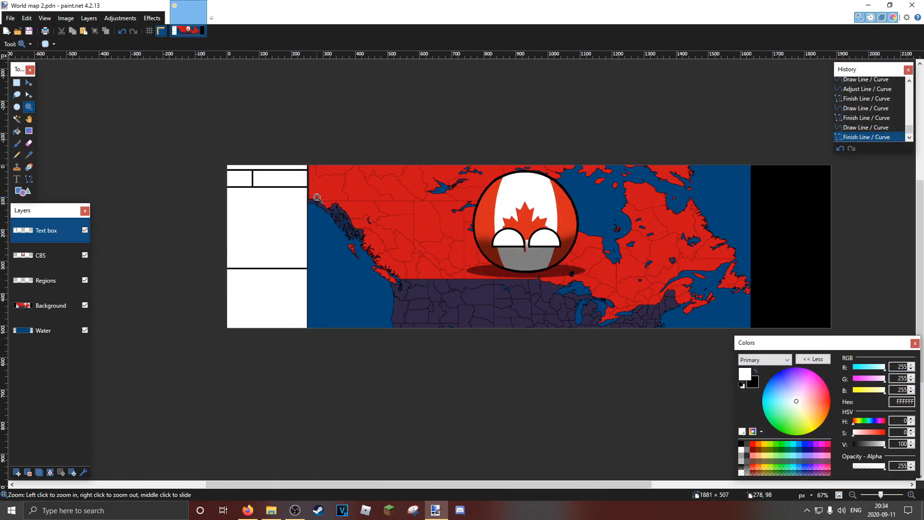
left_click(16, 472)
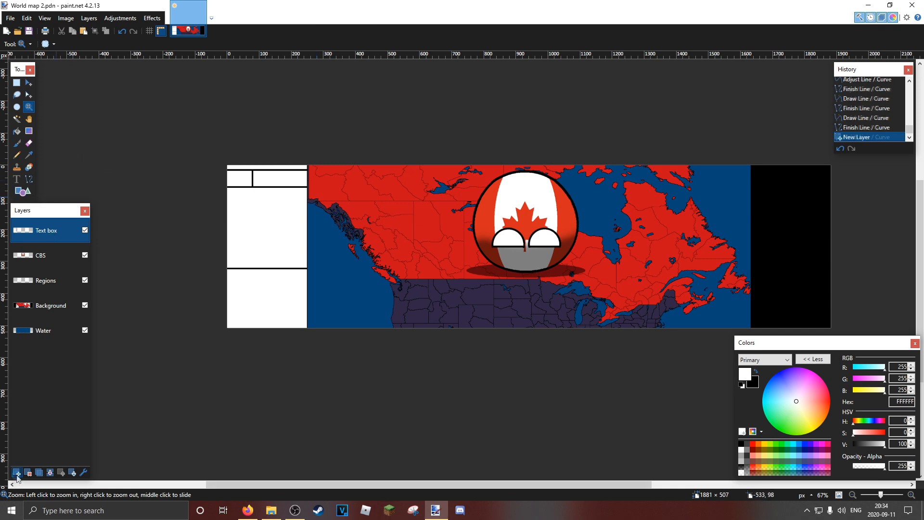
double_click(37, 233)
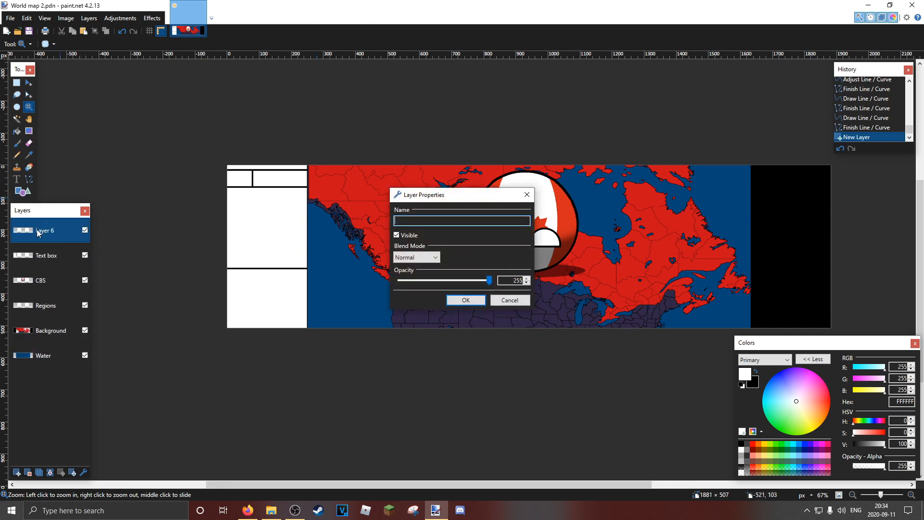
key("Return")
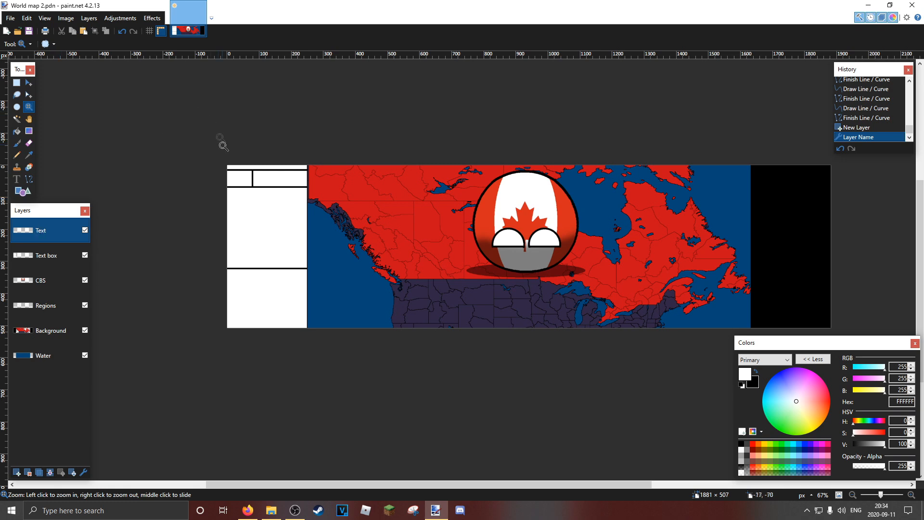
- On the Text box layer, draw a short black vertical line along the white panel's left edge beside the upper row
scroll(86, 171, "up", 2)
left_click(29, 179)
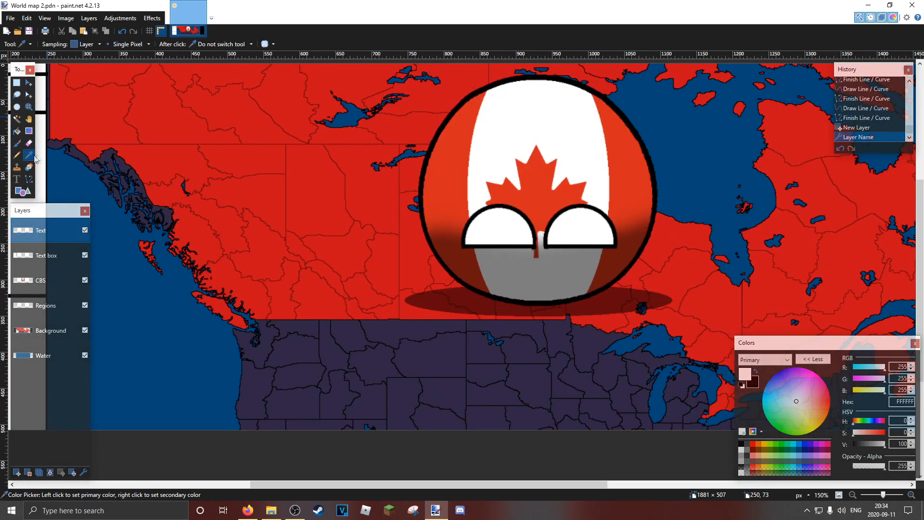
left_click_drag(195, 128, 695, 191)
left_click_drag(366, 138, 371, 182)
key("Return")
left_click(19, 254)
left_click_drag(367, 135, 370, 179)
key("ctrl+z")
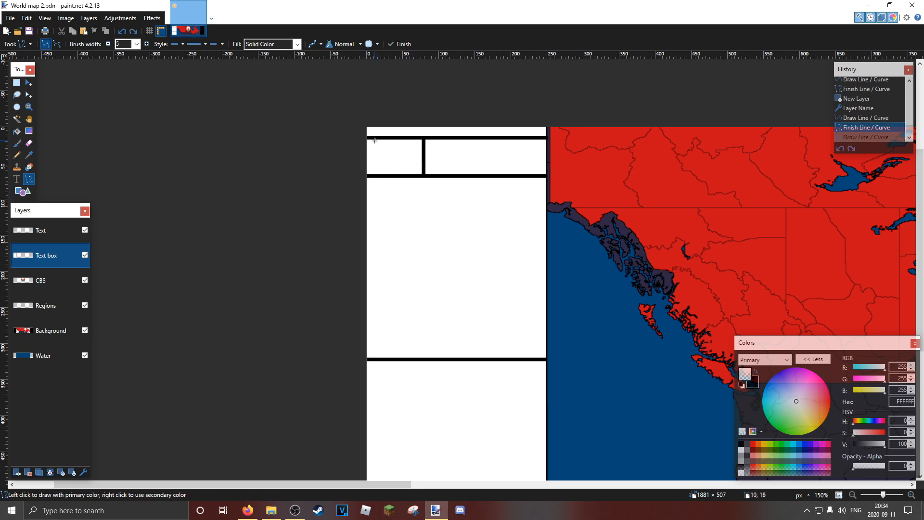
left_click_drag(367, 138, 370, 180)
key("Return")
- Draw a black horizontal line along the white panel's top edge, spanning the panel's full width
mouse_move(368, 126)
left_mouse_down()
mouse_move(368, 138)
mouse_move(548, 127)
left_mouse_up()
key("Return")
left_click(28, 106)
right_click(449, 136)
right_click(451, 137)
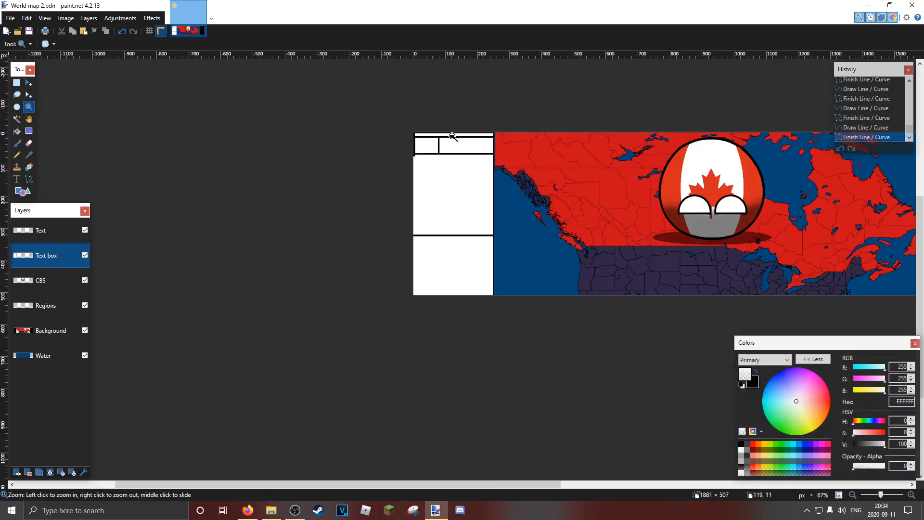
right_click(459, 126)
left_click(461, 127)
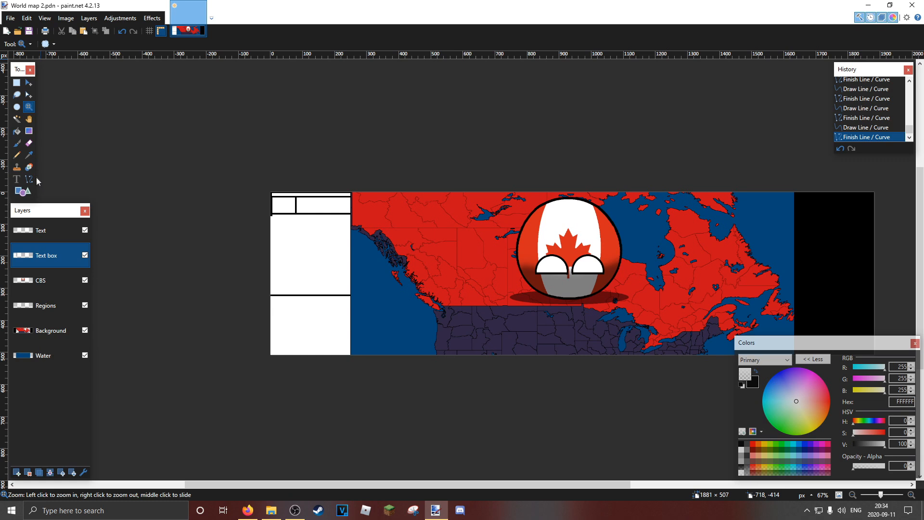
- Add a new layer above Text and name it Shadown
left_click(45, 228)
left_click(18, 472)
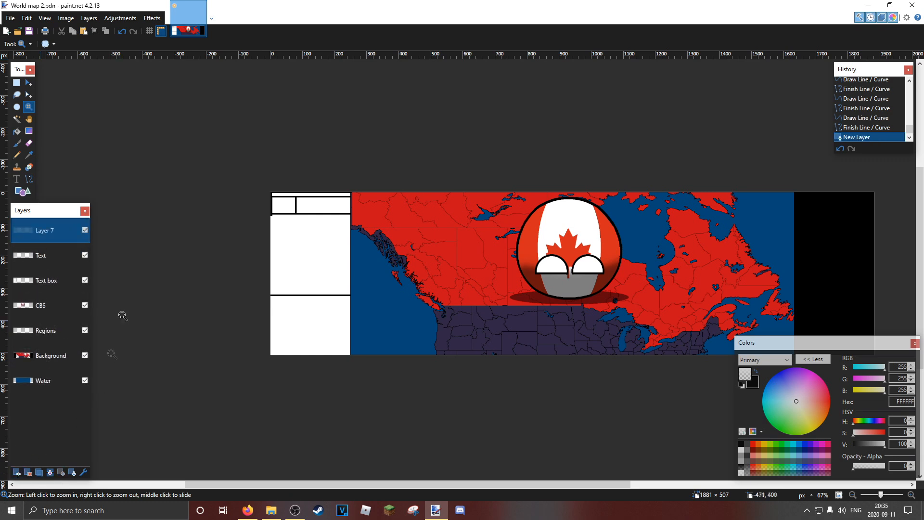
double_click(45, 230)
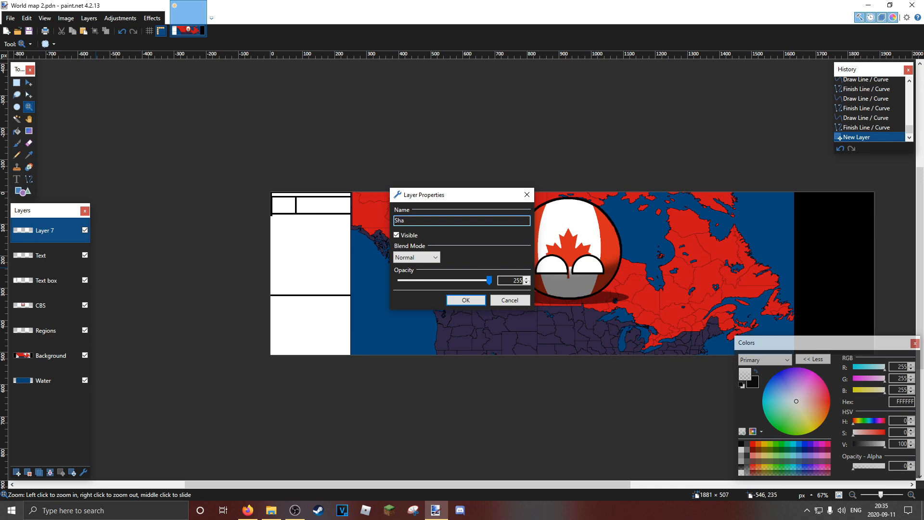
key("Return")
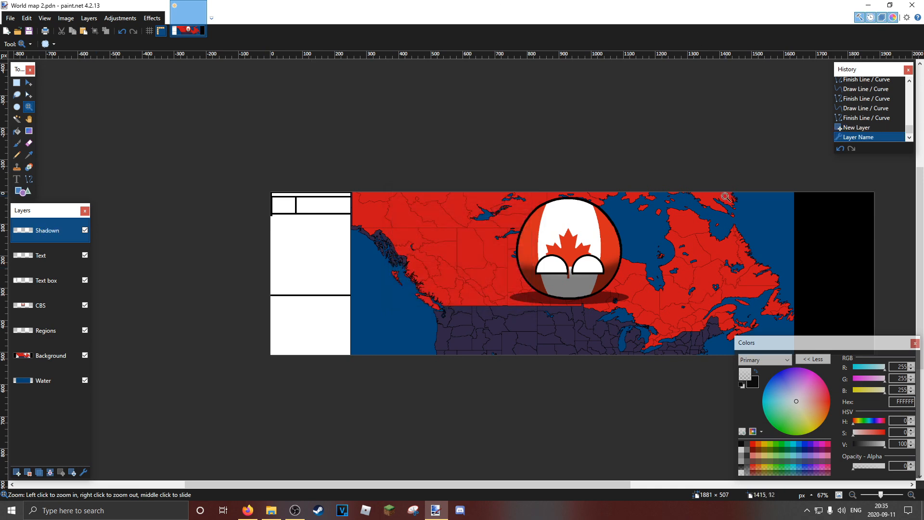
- Select the 251 × 507 px black strip beyond the map's right edge and try to cut it away
left_click_drag(724, 195, 568, 162)
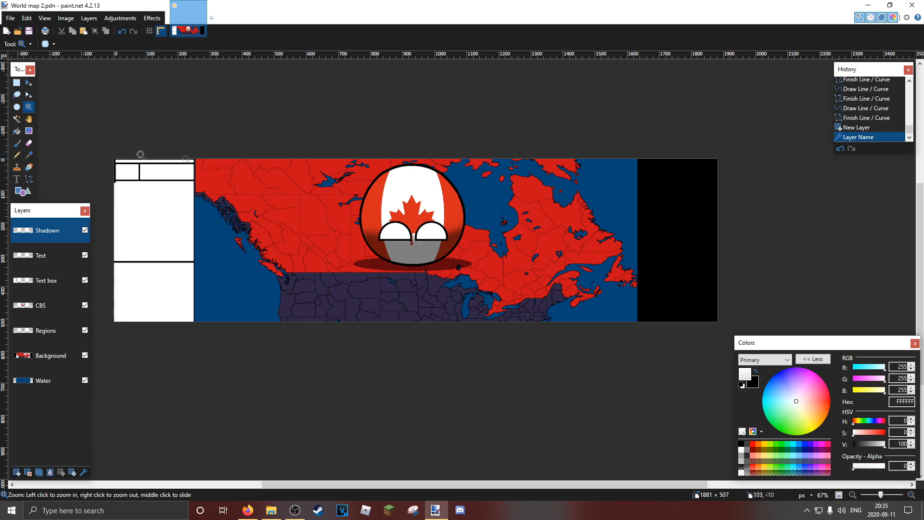
left_click(17, 83)
left_click_drag(640, 153, 722, 327)
left_click(28, 95)
left_click_drag(640, 240, 636, 239)
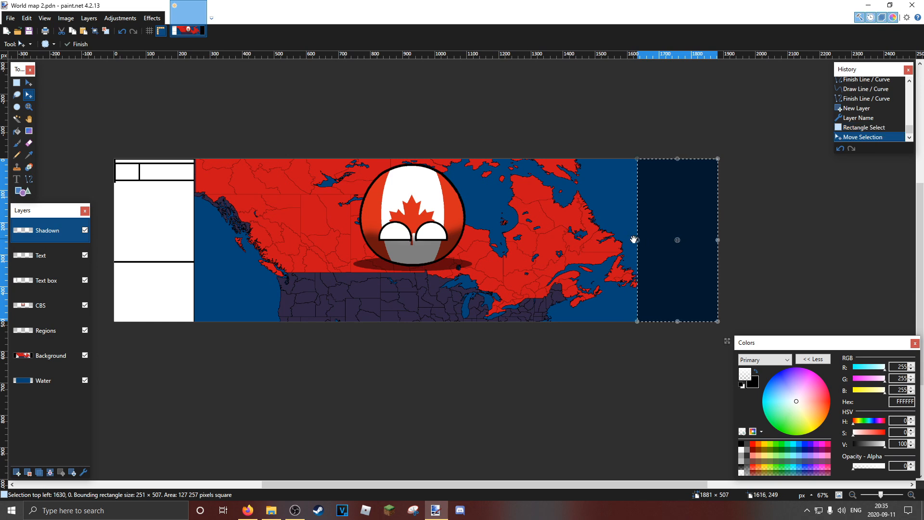
key("ctrl+x")
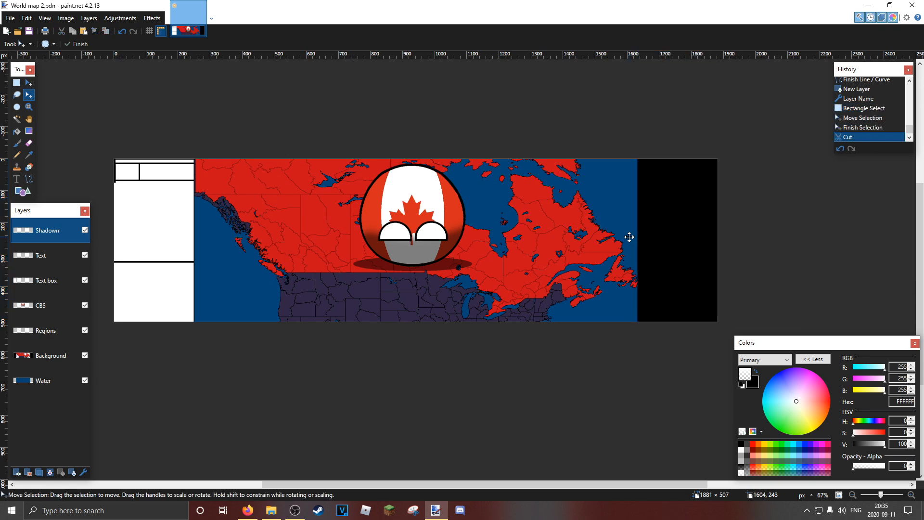
- Crop the image to a 1632 × 507 px selection covering the text panel and map without the black strip
left_click(17, 83)
left_click_drag(114, 159, 615, 444)
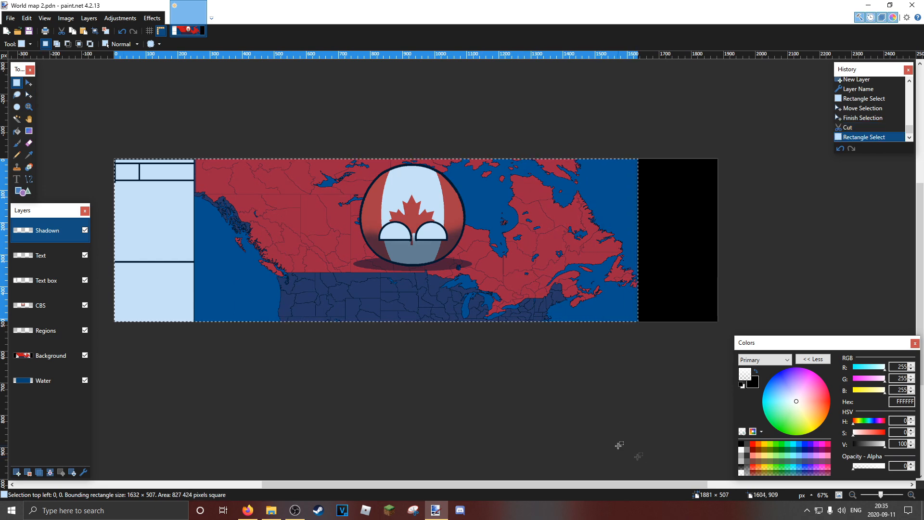
left_click(95, 31)
left_click(28, 107)
scroll(493, 215, "up", 3)
left_click_drag(756, 180, 593, 190)
scroll(656, 180, "up", 4)
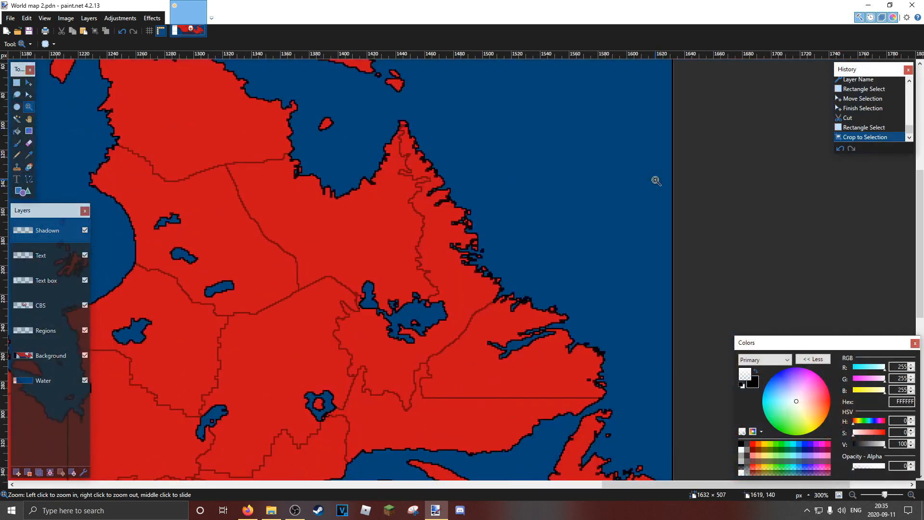
scroll(641, 175, "down", 3)
scroll(641, 175, "down", 6)
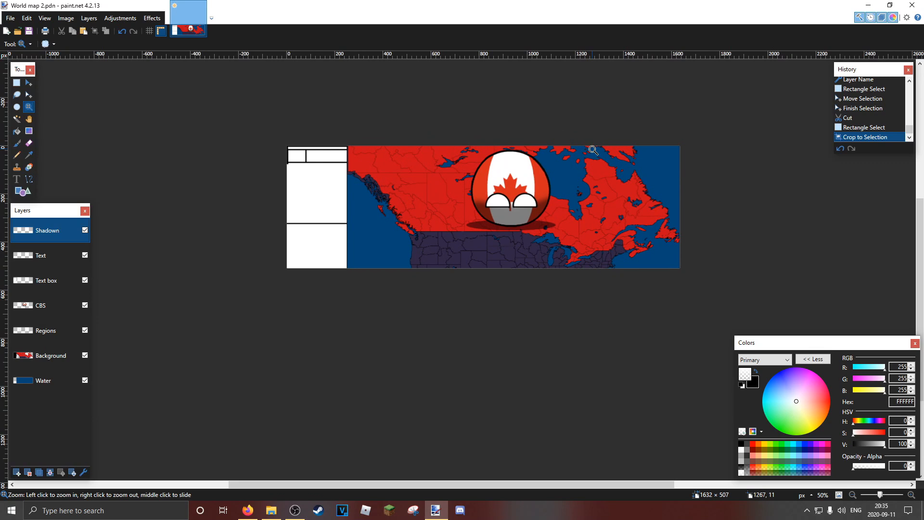
scroll(590, 163, "up", 1)
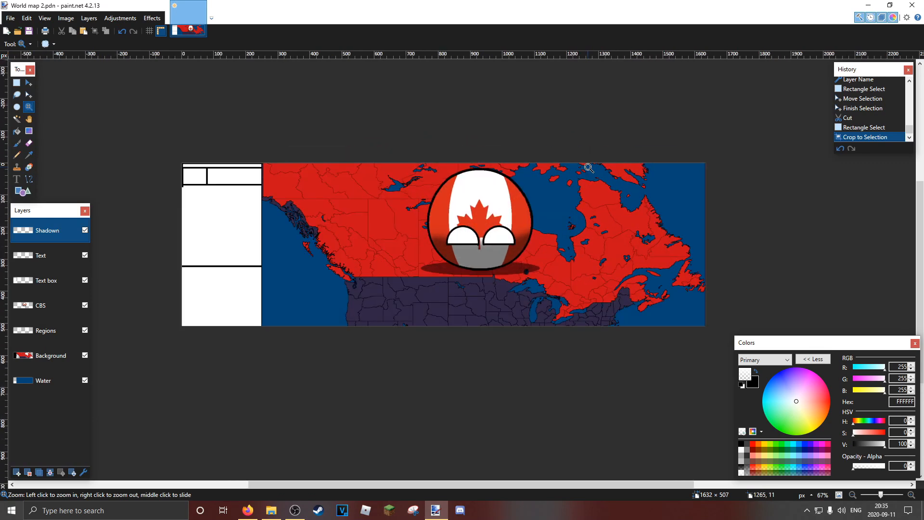
left_click(45, 18)
mouse_move(66, 18)
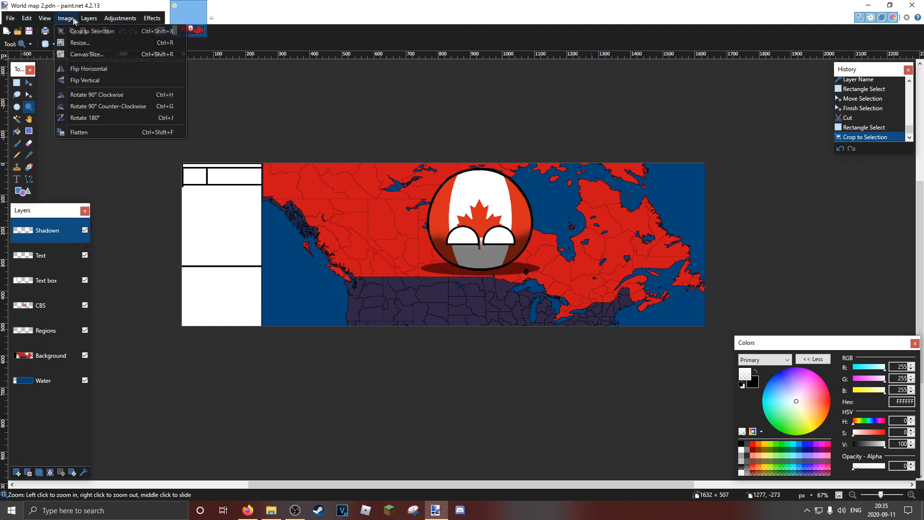
left_click(82, 54)
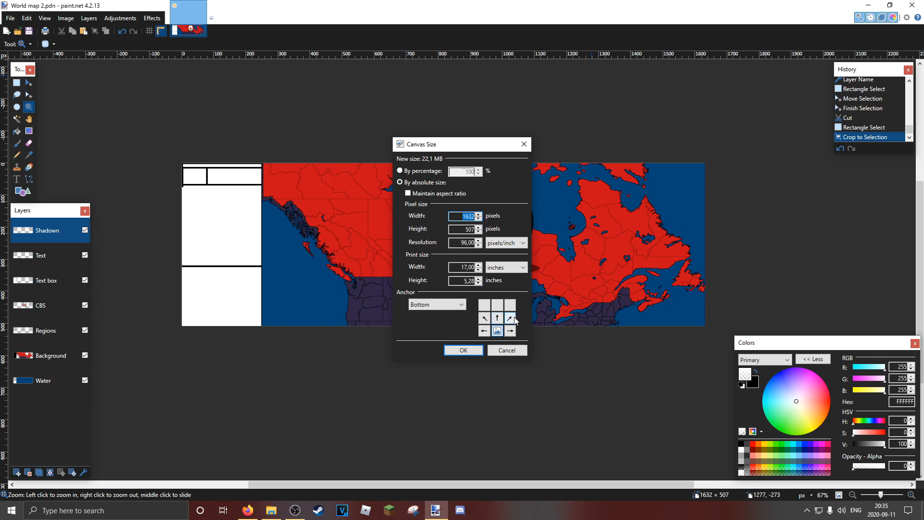
left_click(511, 318)
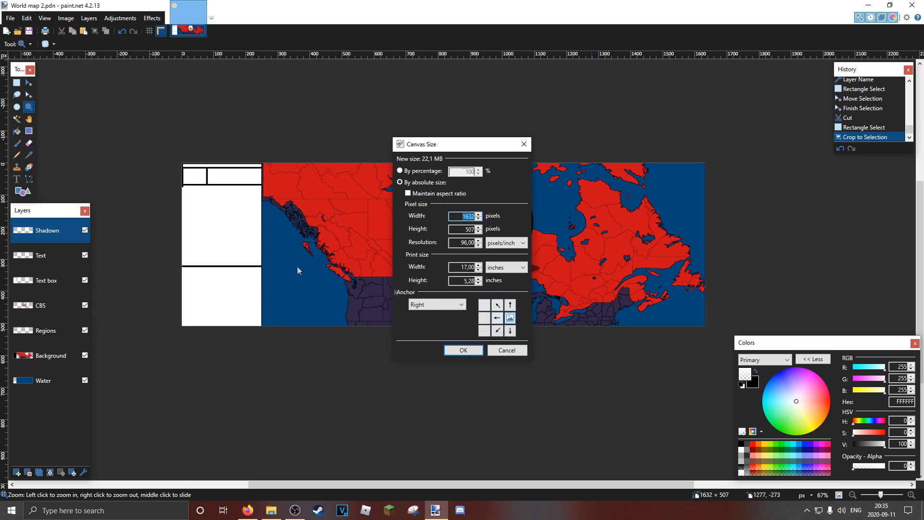
left_click(497, 331)
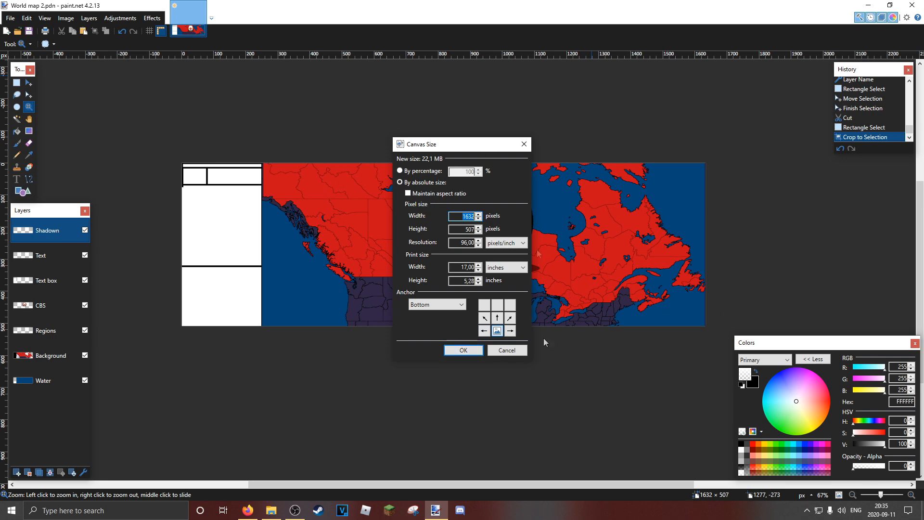
left_click(497, 304)
left_click(485, 317)
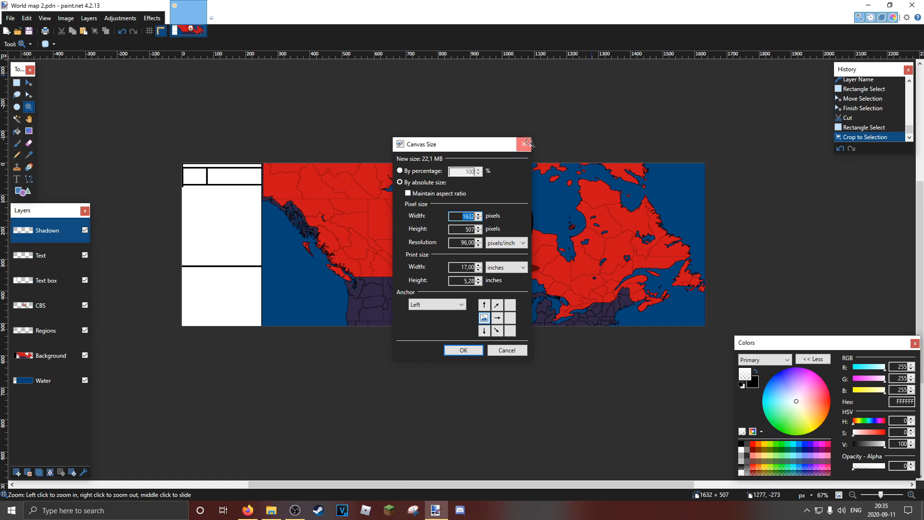
key("Escape")
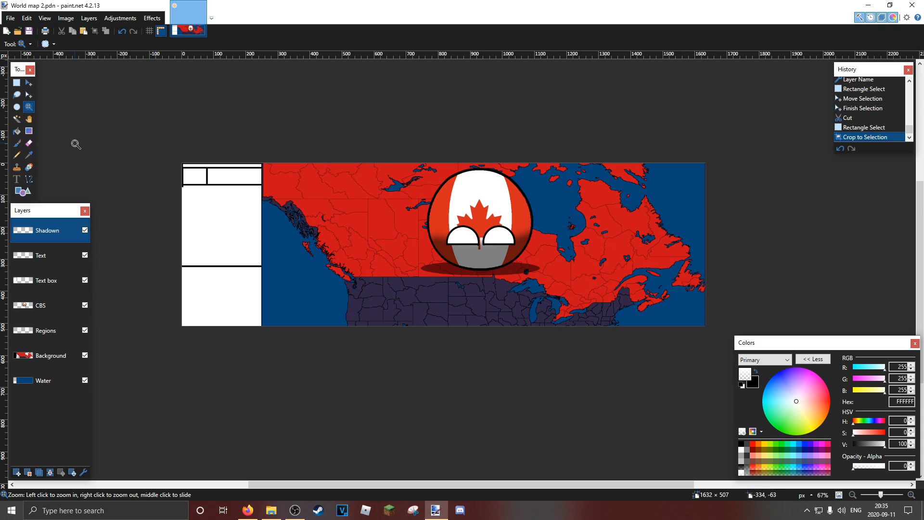
- Rename the Shadown layer as Shadow
double_click(59, 232)
left_click(441, 218)
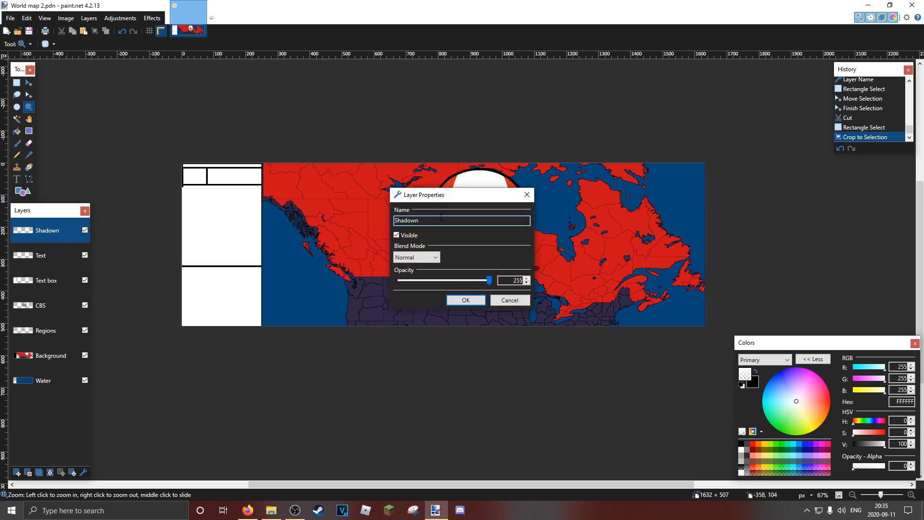
key("BackSpace")
key("Return")
- Draw a filled black rectangle about 2173 × 841 px over the whole canvas on the Shadow layer
left_click(23, 191)
left_click(87, 44)
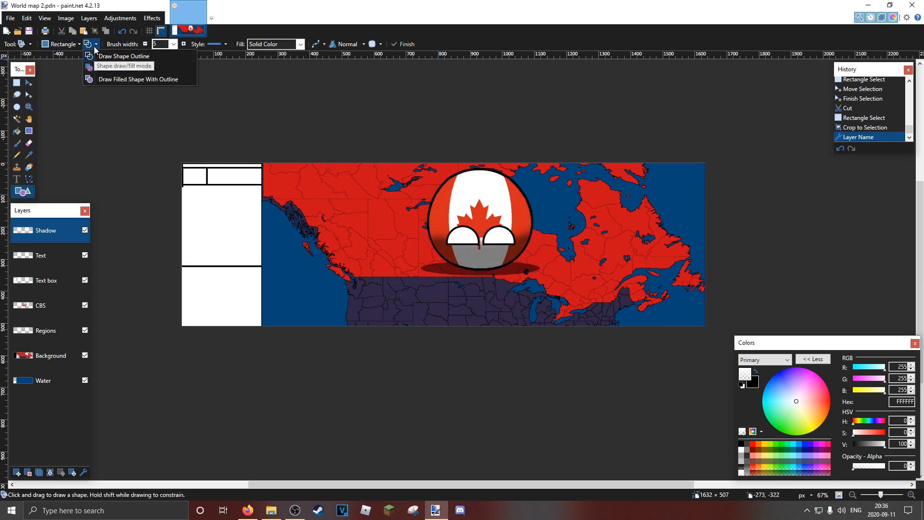
left_click(101, 66)
mouse_move(76, 113)
left_mouse_down()
mouse_move(509, 295)
mouse_move(773, 383)
left_mouse_up()
- Reduce the Shadow layer's opacity until the black rectangle only lightly darkens the scene
left_click(83, 472)
left_click_drag(490, 281, 439, 289)
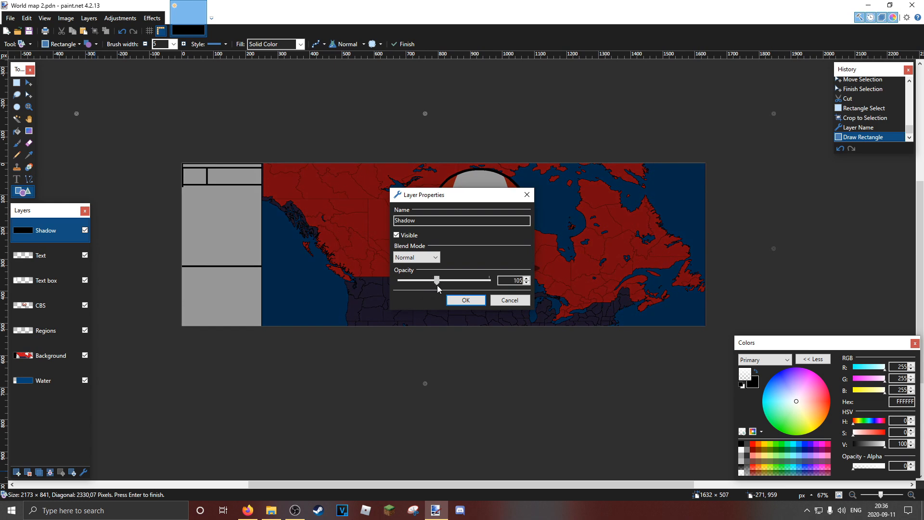
left_click(466, 300)
left_click(29, 106)
left_click(85, 472)
left_click_drag(438, 285, 420, 287)
left_click(465, 300)
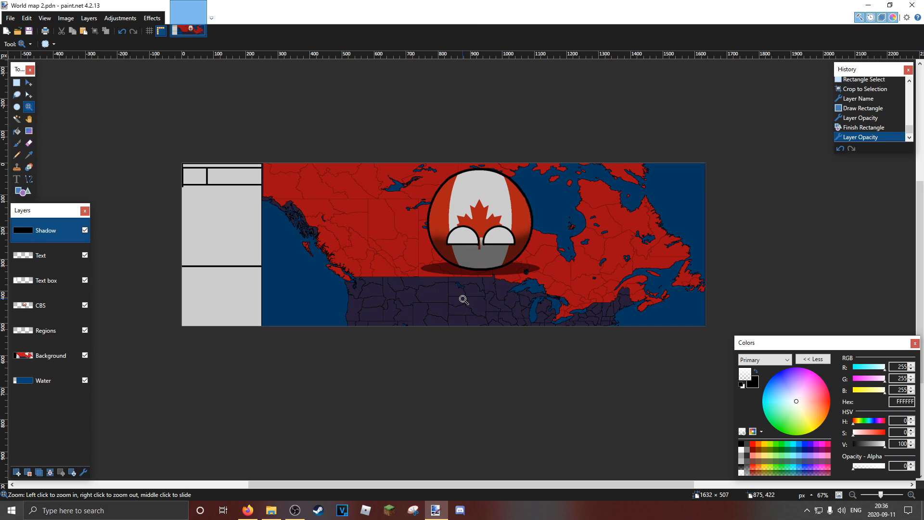
- Open AFOA S2 18.png from the Mapping folder, examine the shading around Canada's east coast, and close the image
left_click(44, 344)
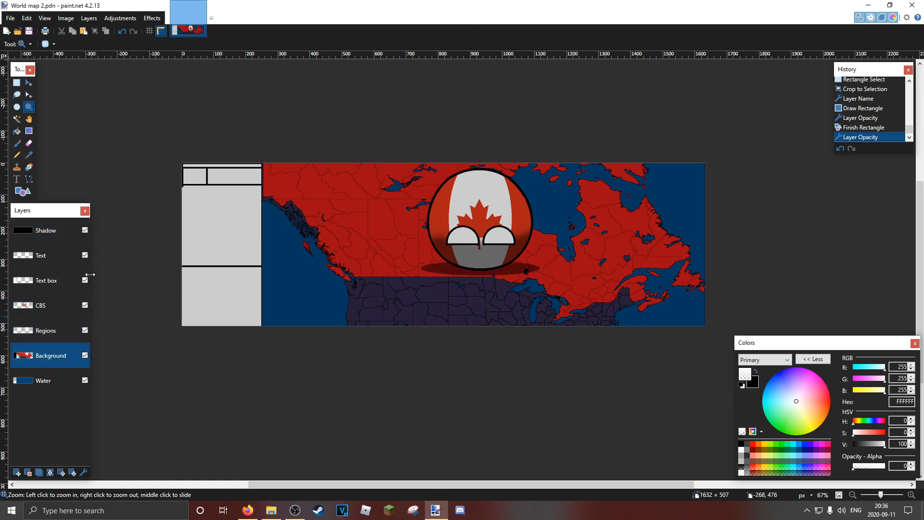
left_click(18, 32)
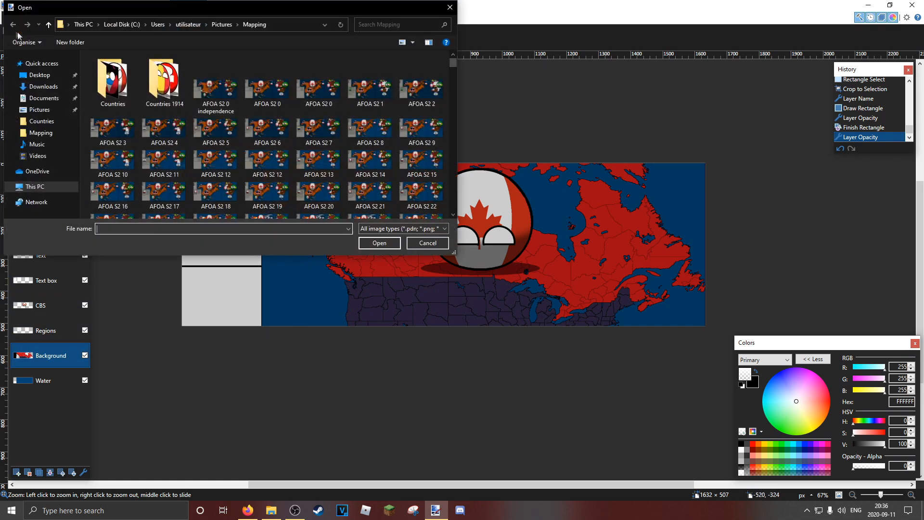
double_click(227, 190)
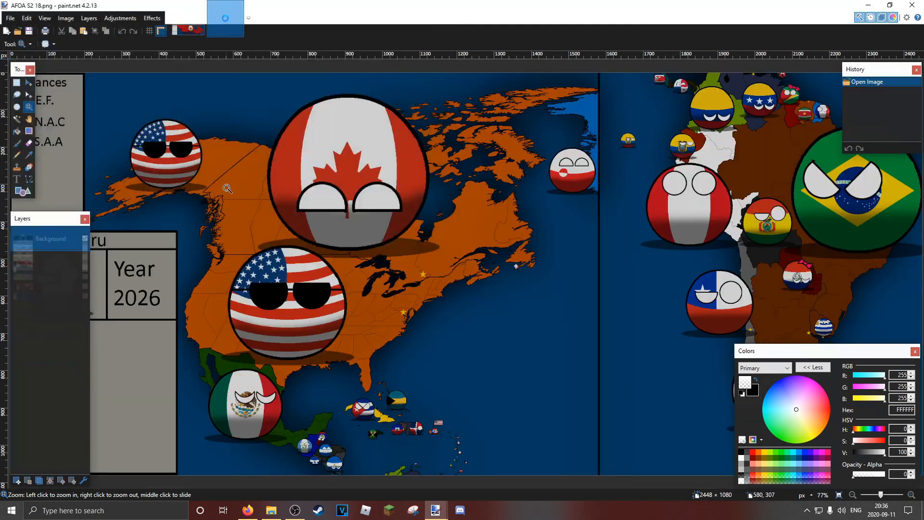
left_click(522, 288)
left_click(521, 289)
left_click(471, 164)
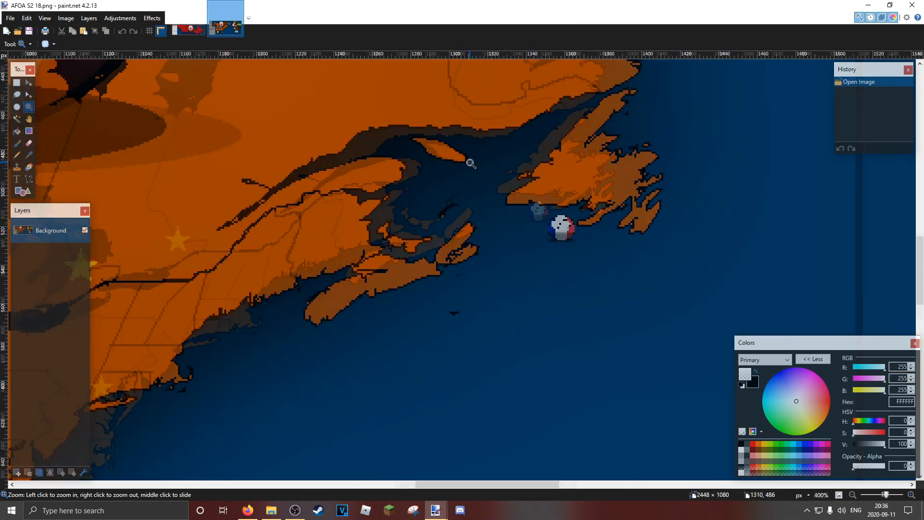
left_click(238, 7)
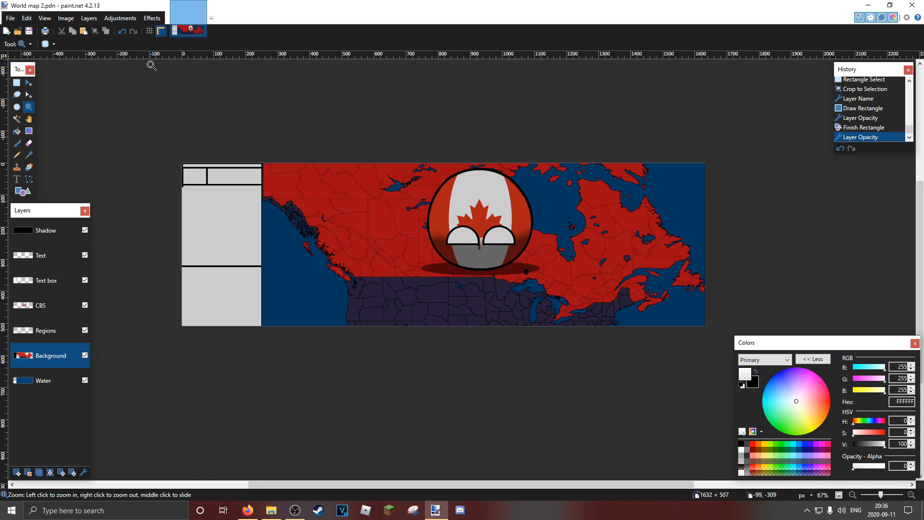
- Switch to Firefox and replace the World_Regions map tab with a new blank tab
left_click(248, 510)
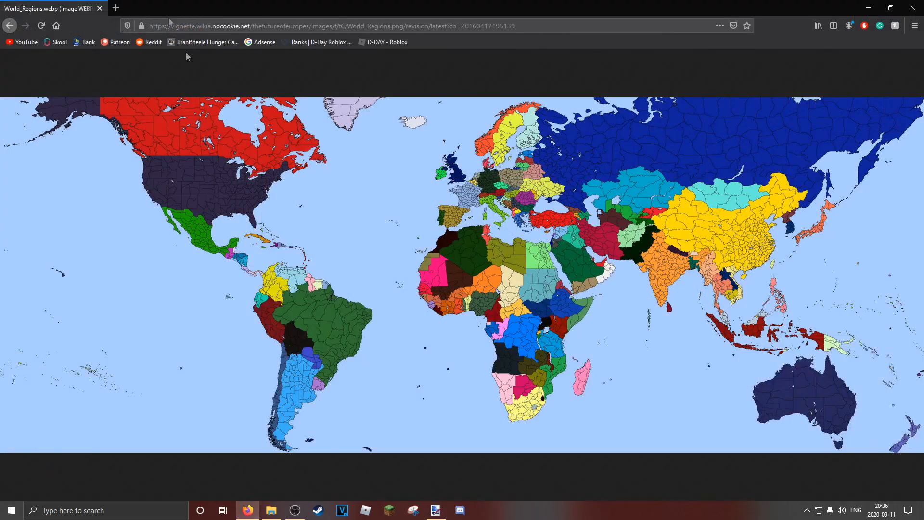
left_click(116, 8)
left_click(99, 8)
type("grid walk nogaro")
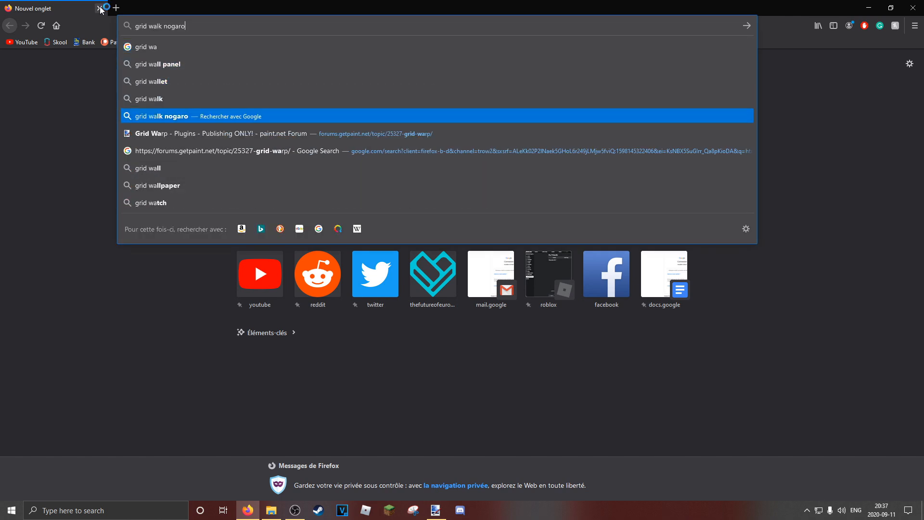
key("Down")
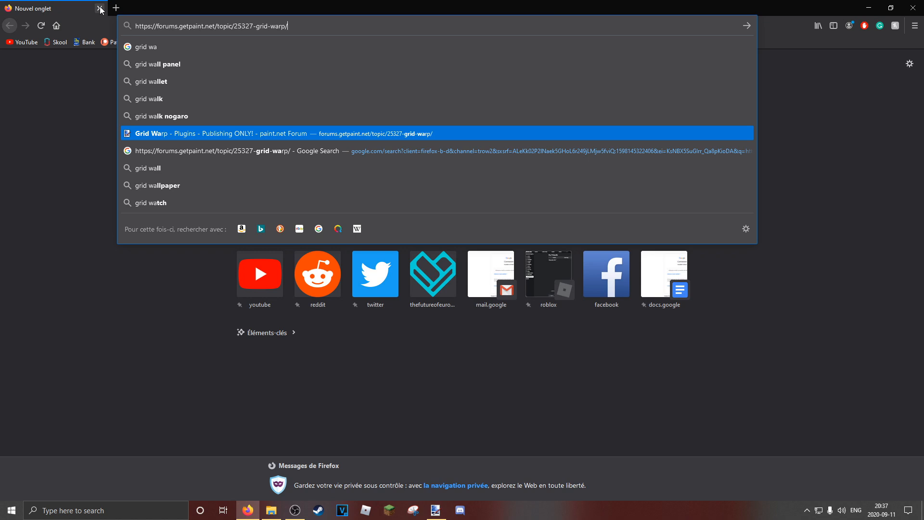
key("BackSpace")
key("BackSpace")
key("BackSpace")
key("BackSpace")
key("BackSpace")
key("BackSpace")
key("BackSpace")
key("BackSpace")
key("BackSpace")
key("BackSpace")
key("BackSpace")
key("BackSpace")
key("BackSpace")
key("BackSpace")
key("BackSpace")
key("BackSpace")
key("BackSpace")
key("BackSpace")
key("BackSpace")
key("BackSpace")
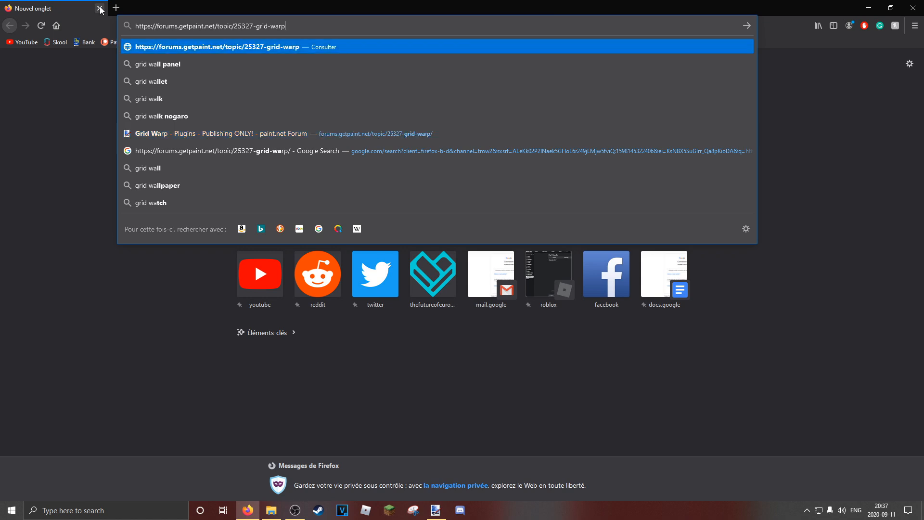
key("BackSpace")
key("BackSpace")
key("BackSpace")
key("BackSpace")
key("BackSpace")
key("BackSpace")
key("BackSpace")
key("BackSpace")
key("BackSpace")
key("BackSpace")
key("BackSpace")
key("BackSpace")
key("BackSpace")
key("BackSpace")
key("BackSpace")
key("BackSpace")
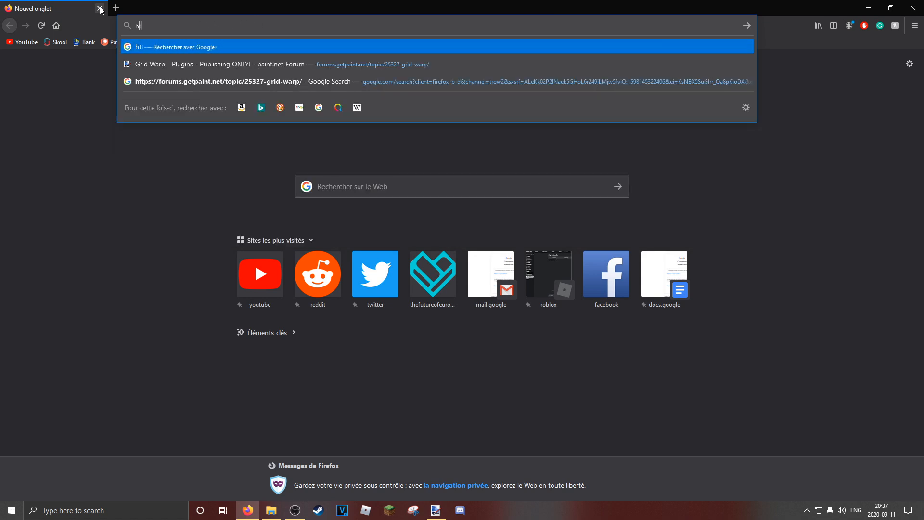
- Search the web for "grid warp paint.net"
type("Grdiu wa")
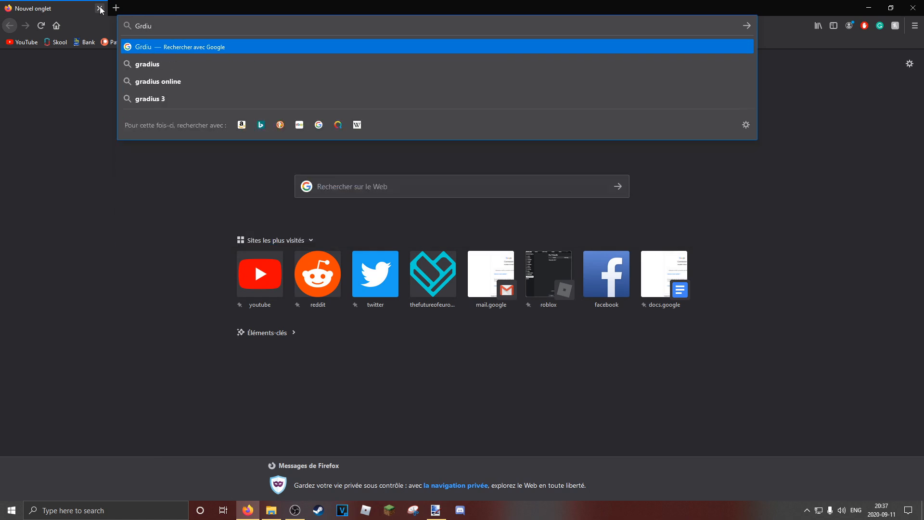
key("BackSpace")
key("BackSpace")
key("BackSpace")
key("BackSpace")
key("BackSpace")
key("BackSpace")
key("BackSpace")
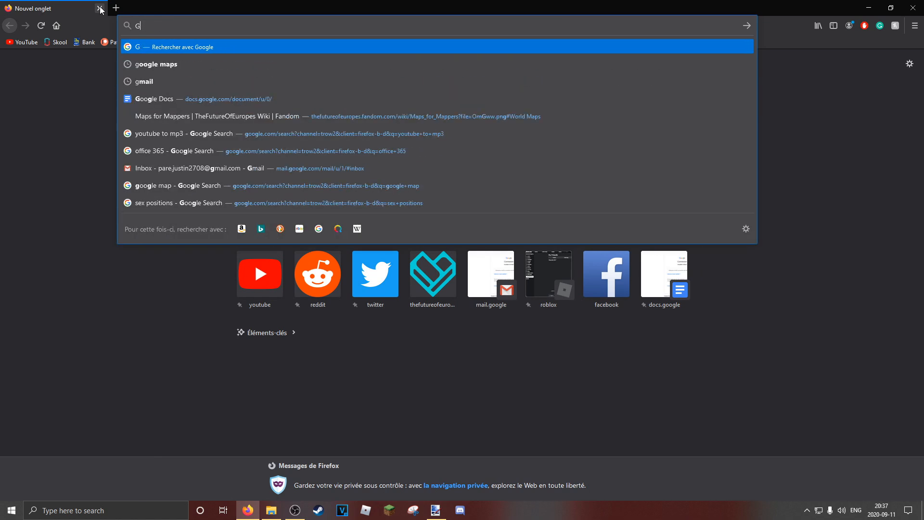
type("rid warp pl")
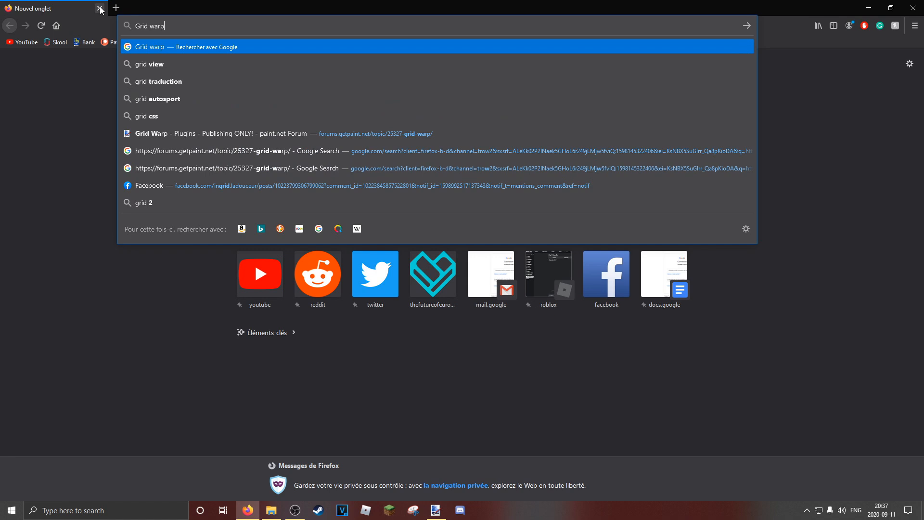
key("BackSpace")
key("BackSpace")
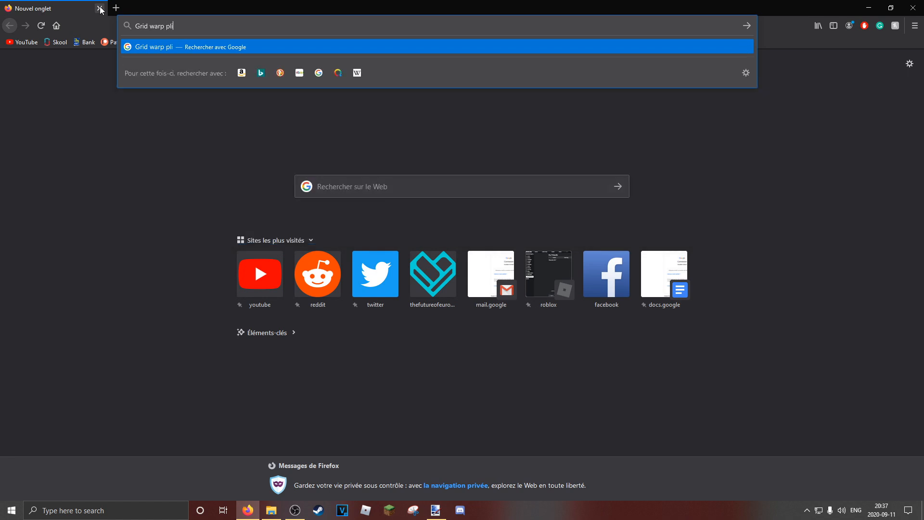
type("pa")
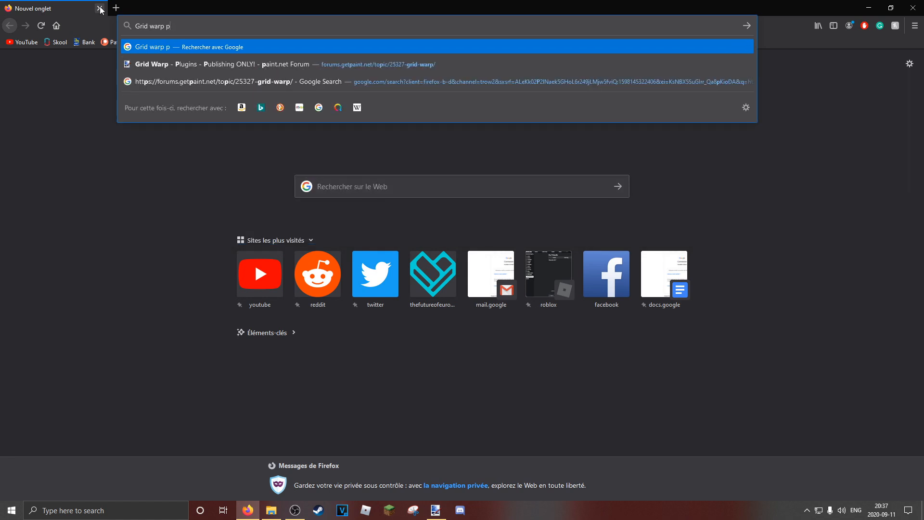
key("Down")
key("Return")
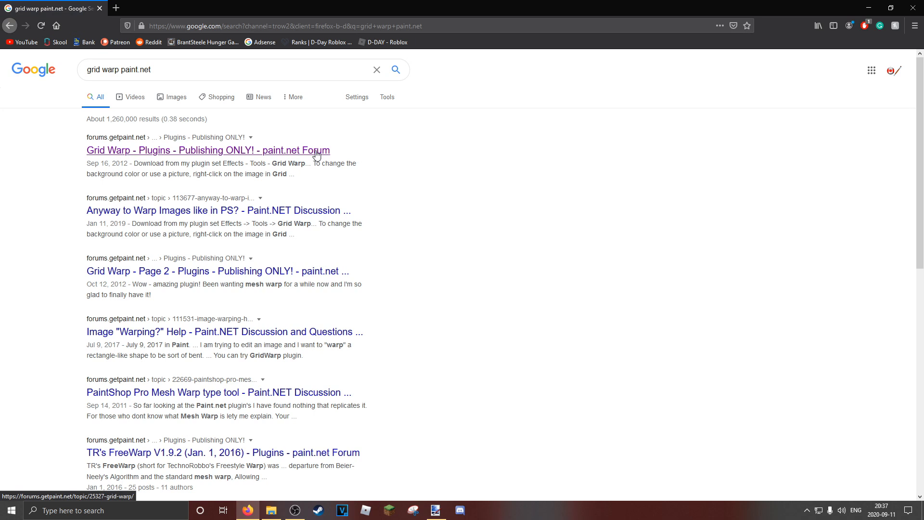
- Open the Grid Warp plugin topic on the paint.net Forum and examine its download link, preview image and usage notes
left_click(271, 150)
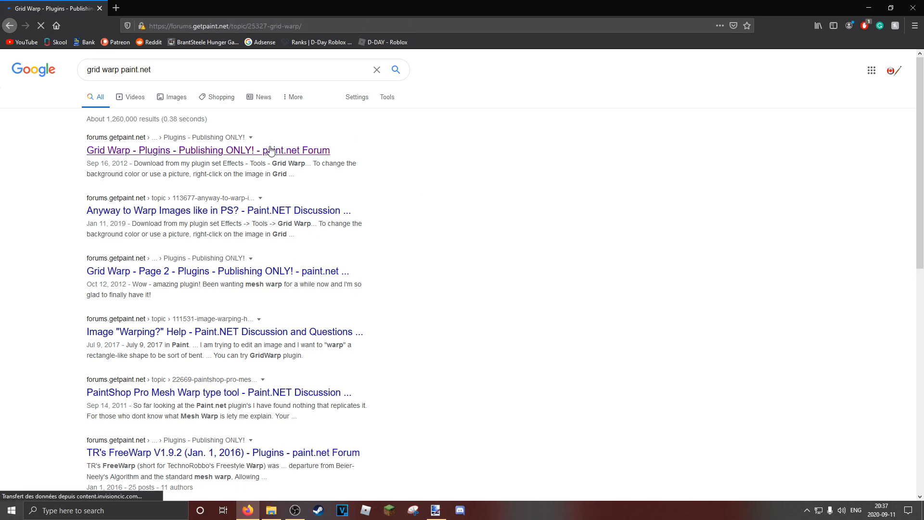
scroll(345, 182, "down", 3)
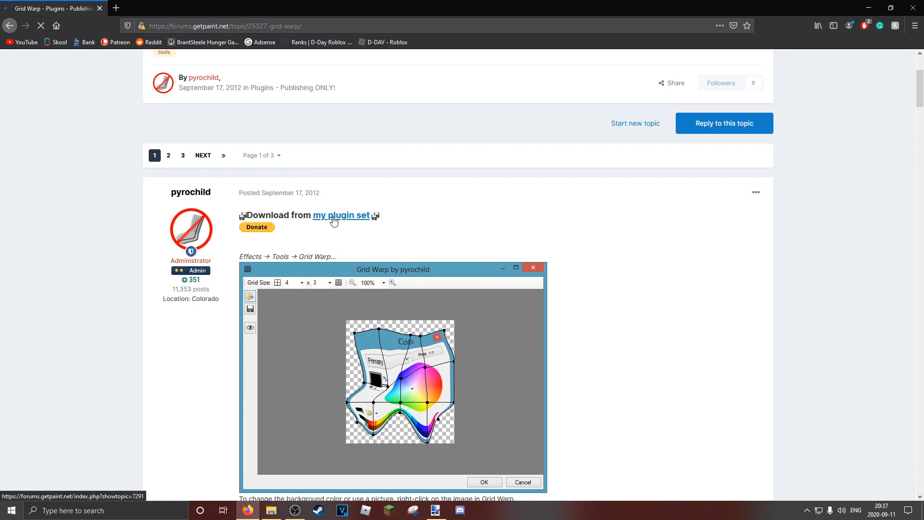
scroll(554, 359, "down", 1)
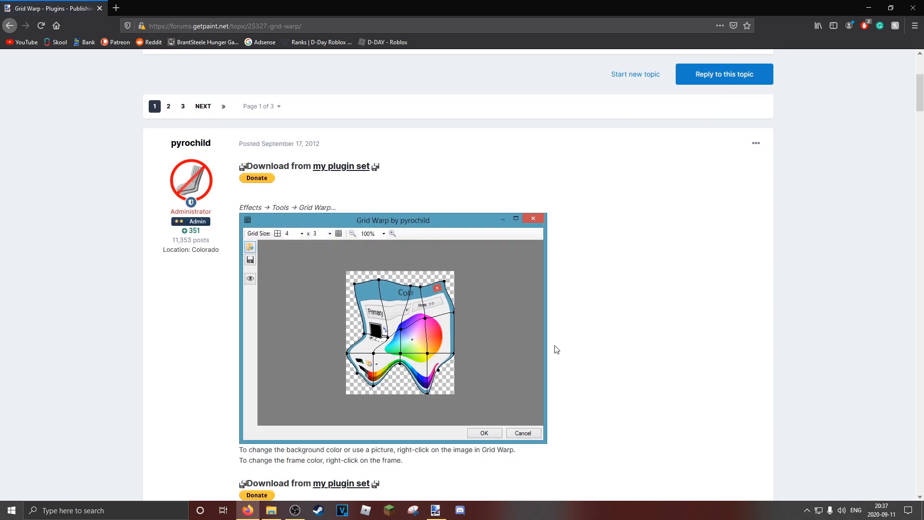
scroll(557, 349, "down", 6)
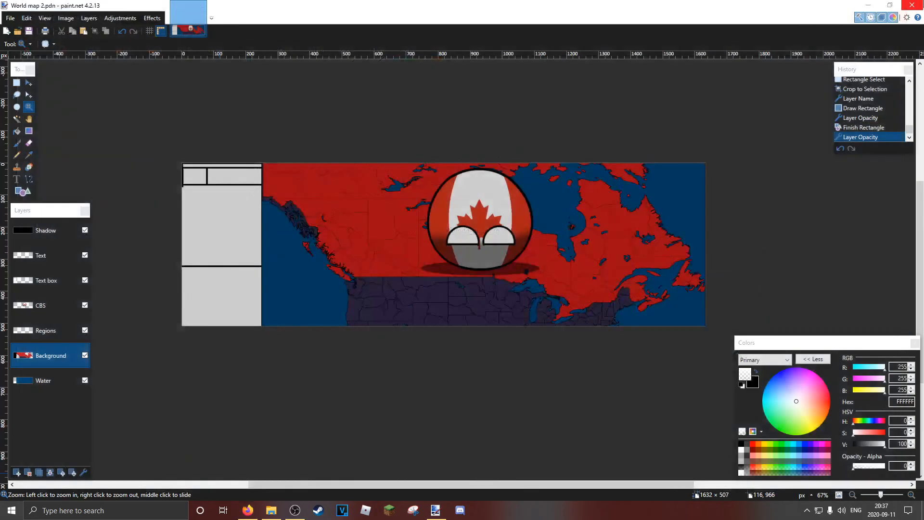
- Switch to paint.net, start the Outline Object effect on the Background layer and set the outline color to black
left_click(160, 19)
mouse_move(165, 33)
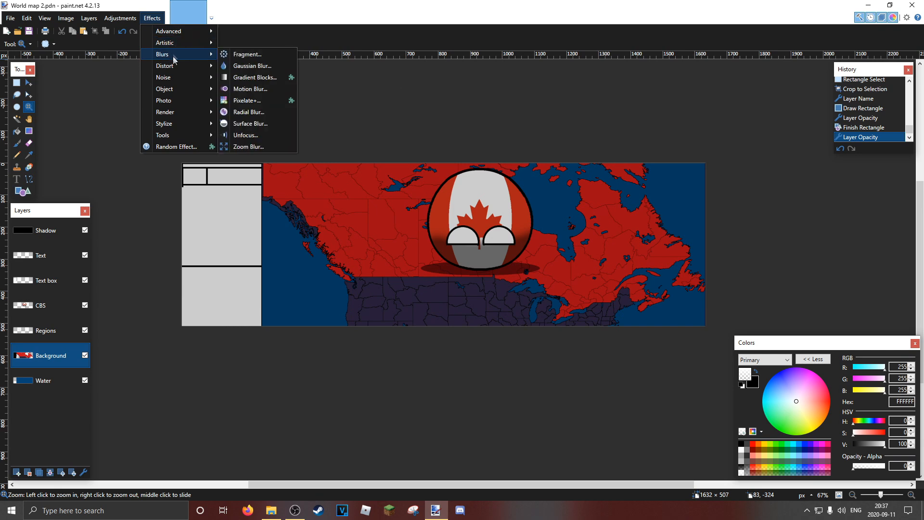
mouse_move(174, 71)
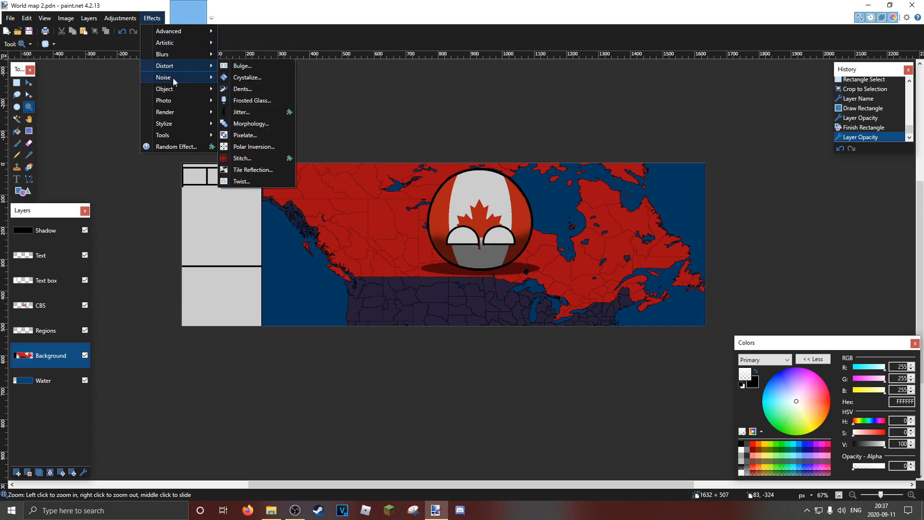
mouse_move(180, 91)
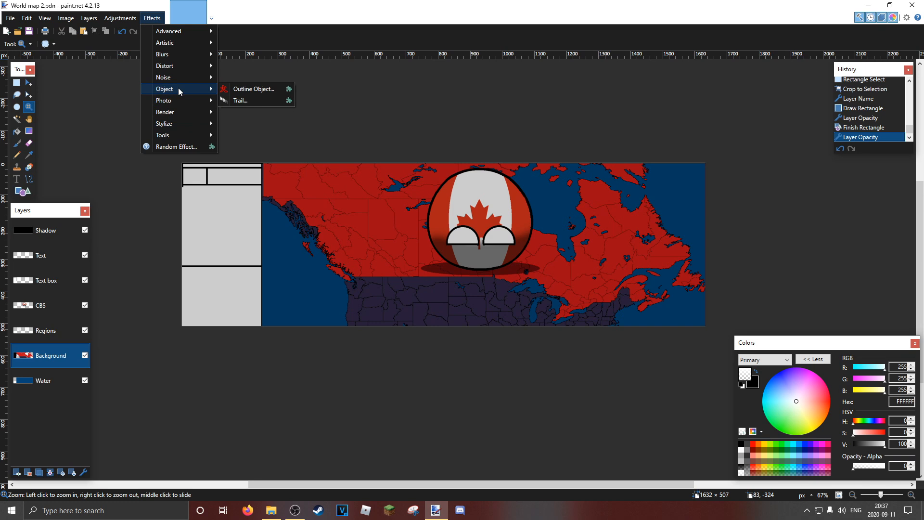
left_click(237, 90)
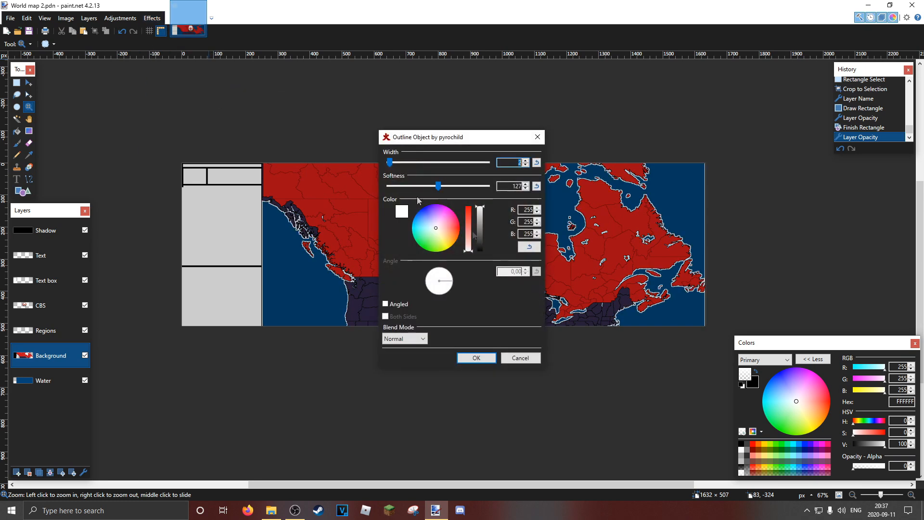
left_click_drag(448, 139, 694, 164)
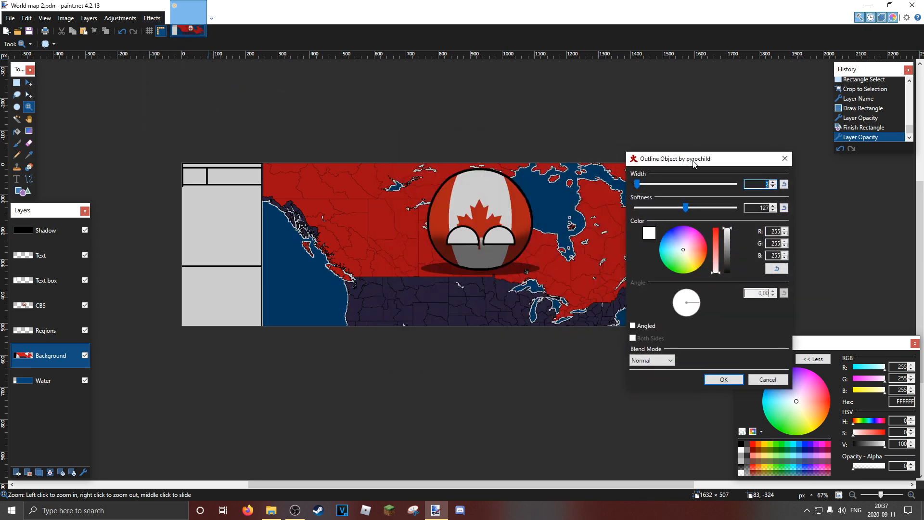
left_click_drag(725, 230, 728, 285)
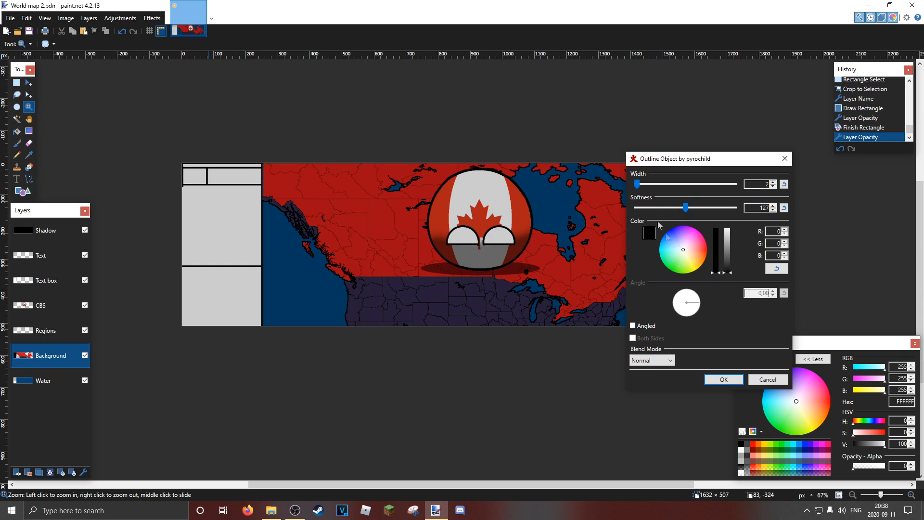
- Set the outline's width to 25 and softness to 255, and apply it to the Background layer
left_click_drag(637, 184, 735, 185)
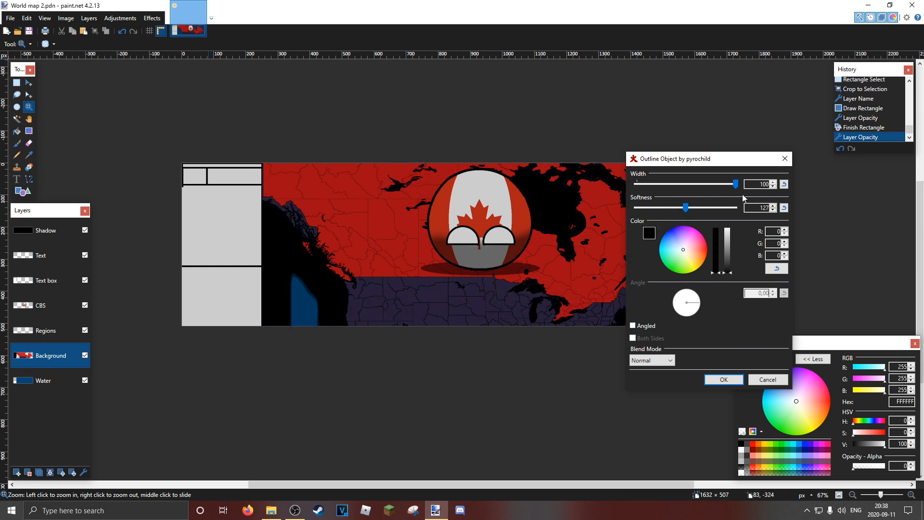
left_click_drag(685, 207, 768, 230)
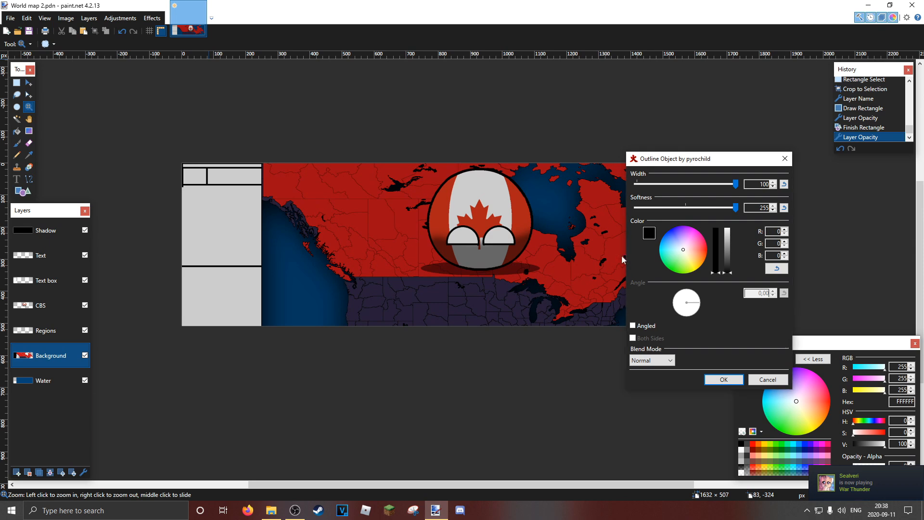
left_click(773, 187)
left_click(773, 187)
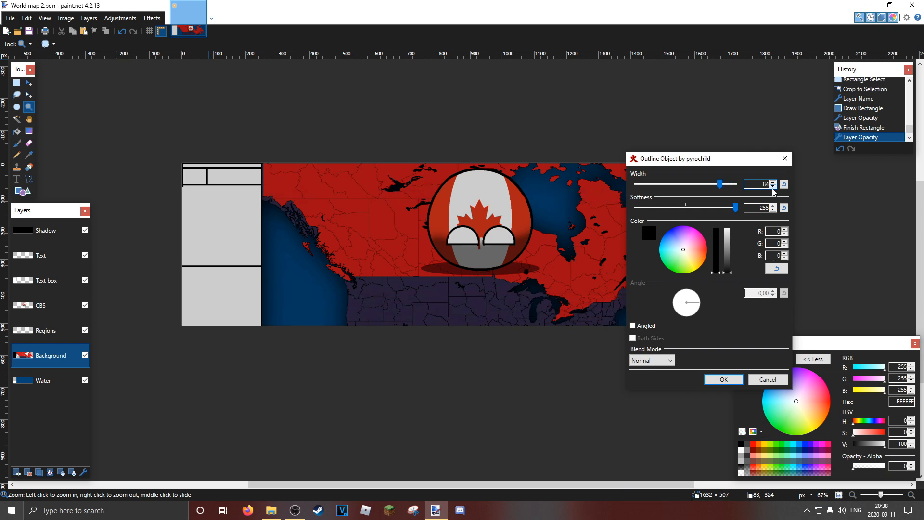
left_click(773, 187)
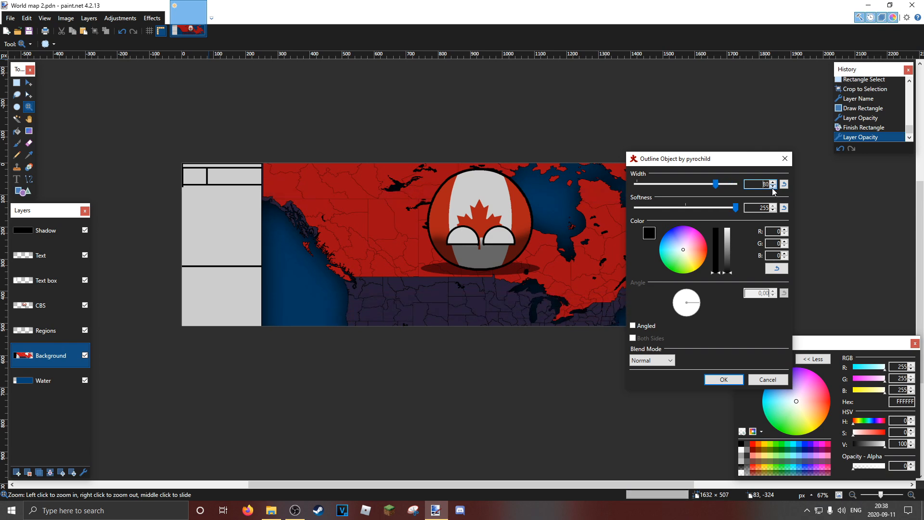
left_click(773, 187)
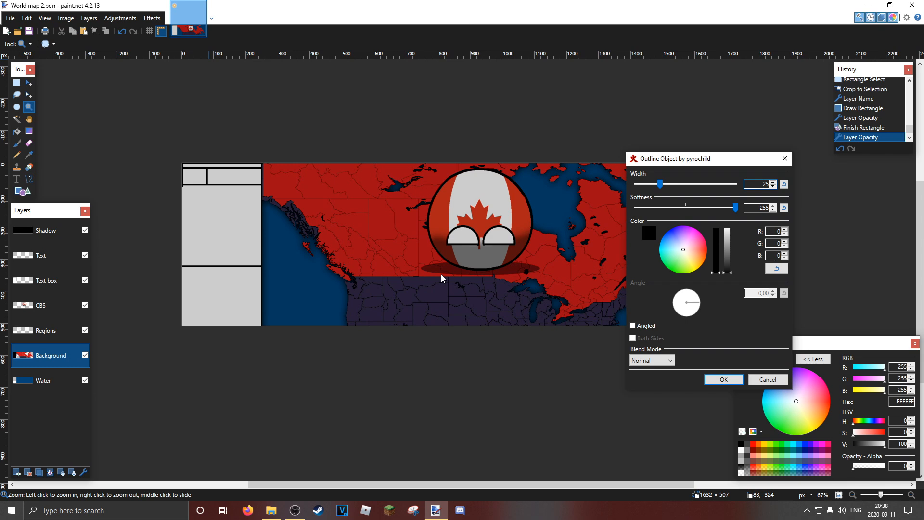
left_click(773, 211)
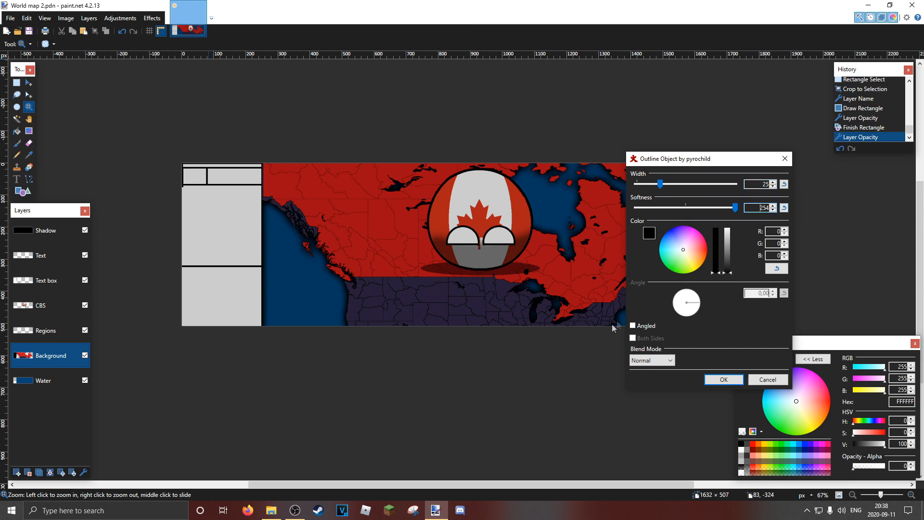
left_click(773, 206)
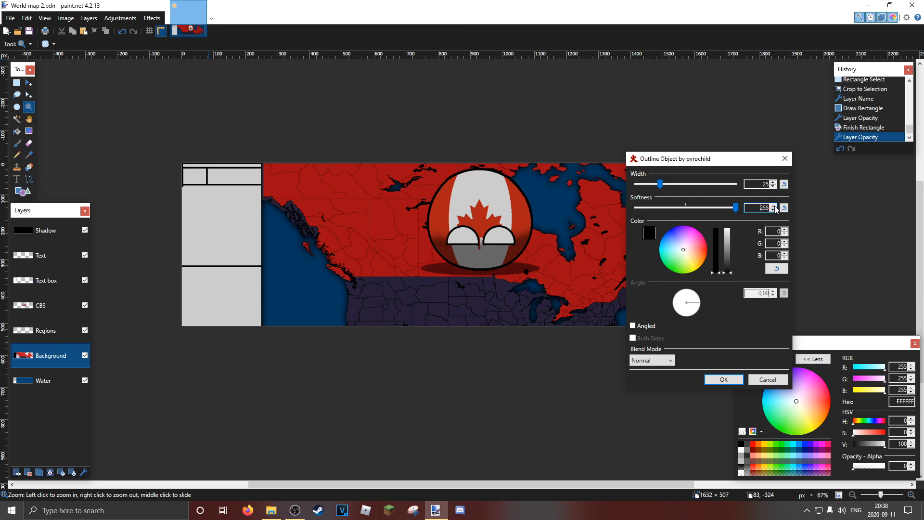
left_click(727, 378)
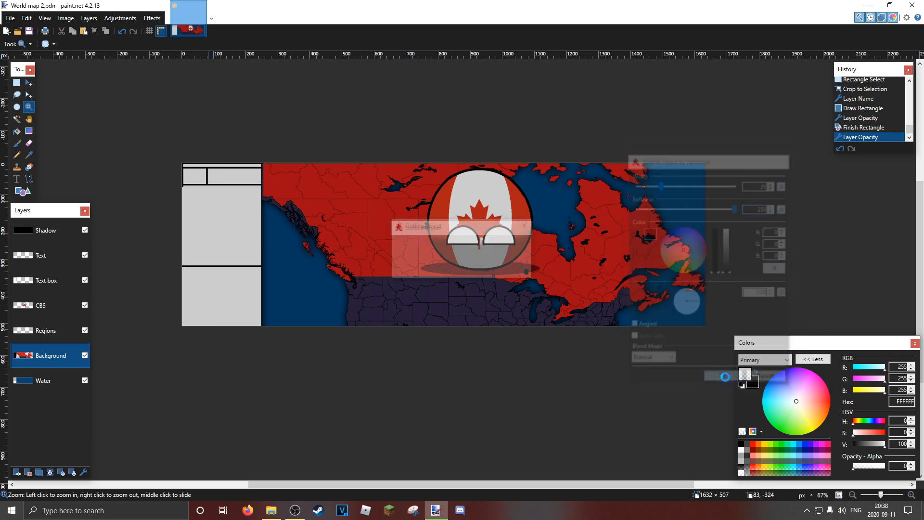
- Inspect the shaded coastline around eastern Canada, and repeat the Outline Object effect on the Regions layer
double_click(636, 243)
left_click(636, 243)
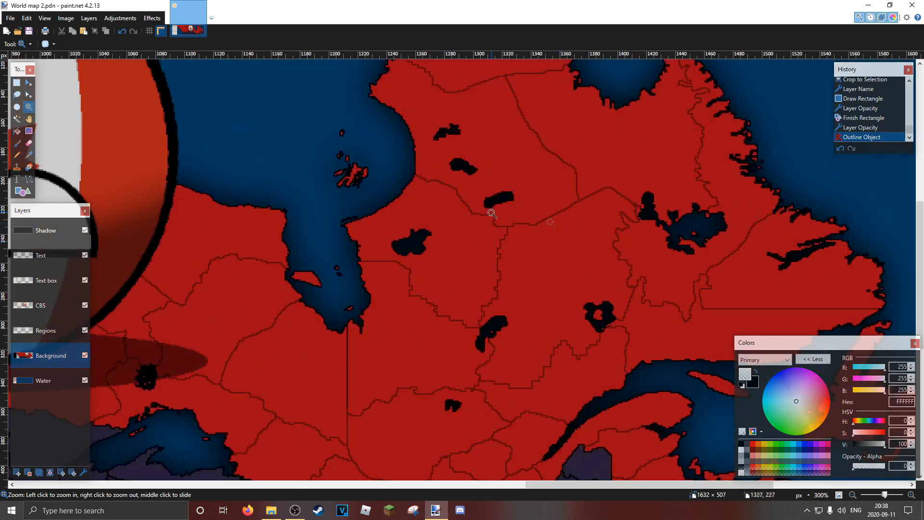
scroll(316, 192, "up", 3)
scroll(303, 192, "down", 8)
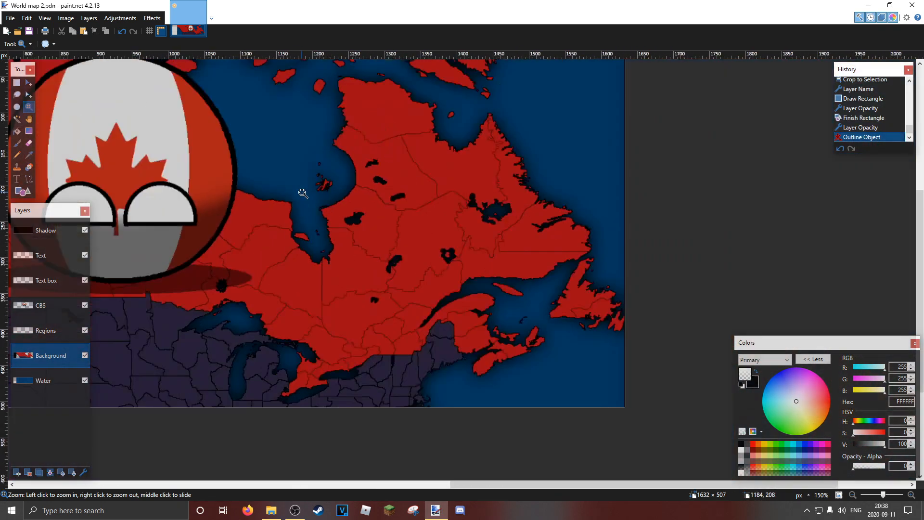
scroll(309, 193, "down", 1)
left_click(48, 330)
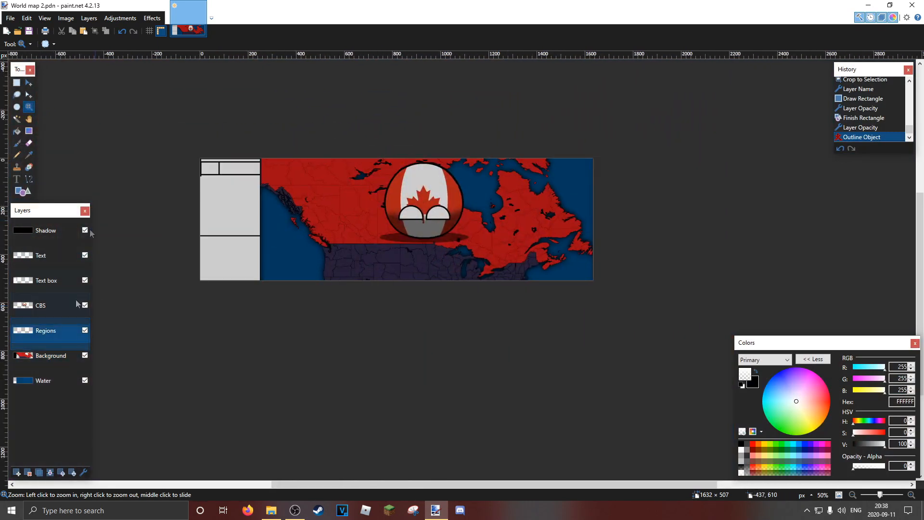
left_click(152, 17)
left_click(180, 33)
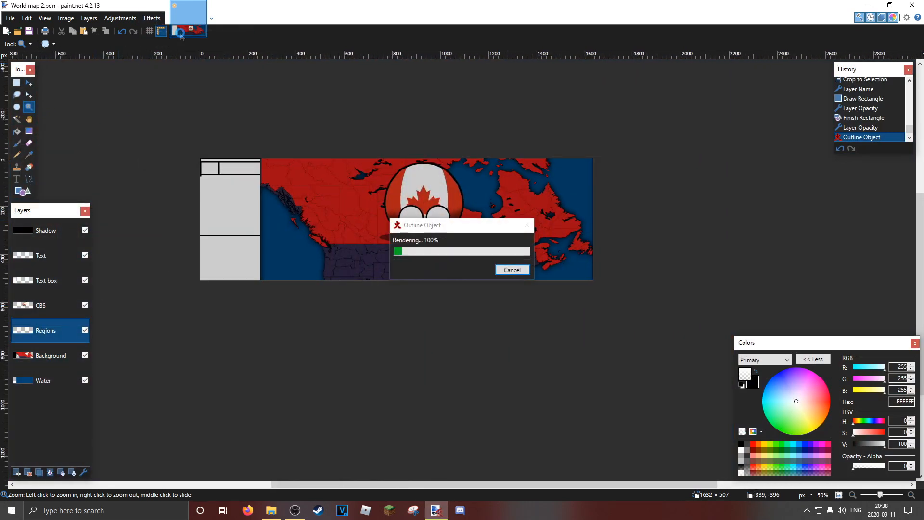
- Select the area between two northwestern Canada region borders with the Magic Wand, and clear the selection
scroll(296, 152, "up", 8)
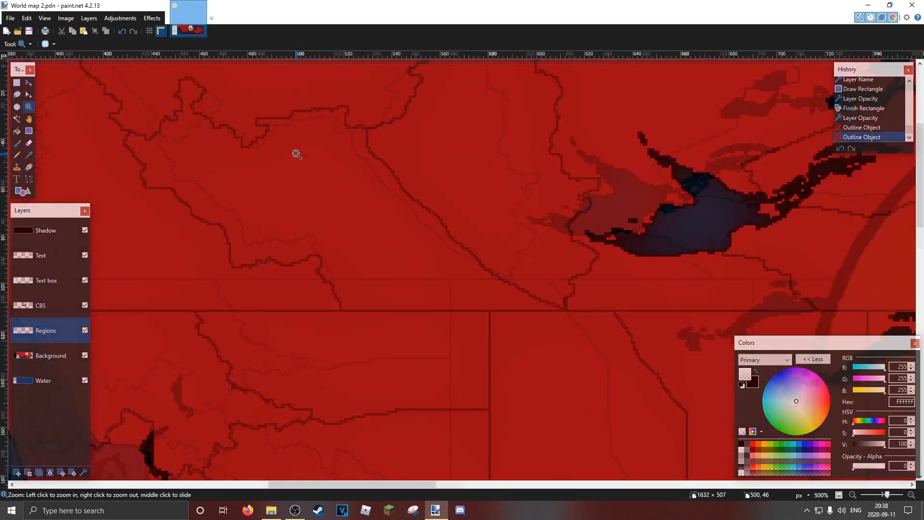
scroll(296, 154, "up", 5)
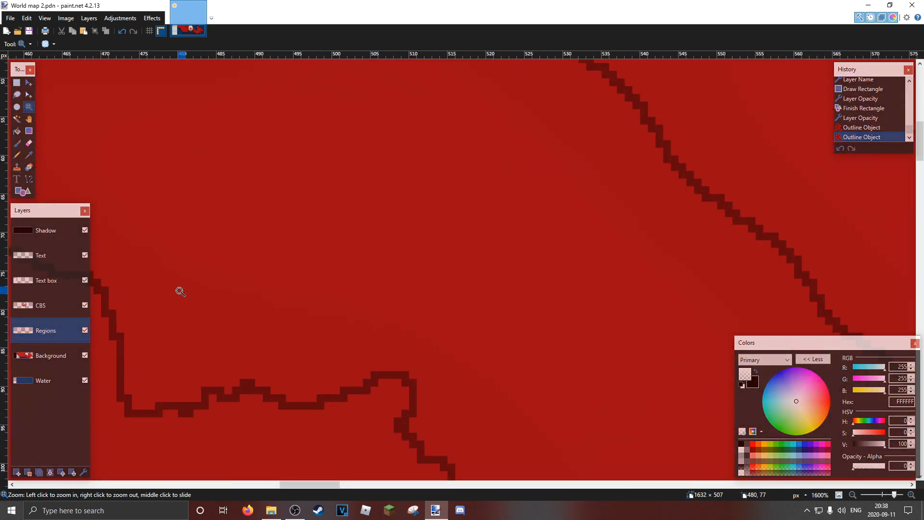
left_click_drag(180, 291, 335, 253)
left_click(17, 118)
left_click(205, 236)
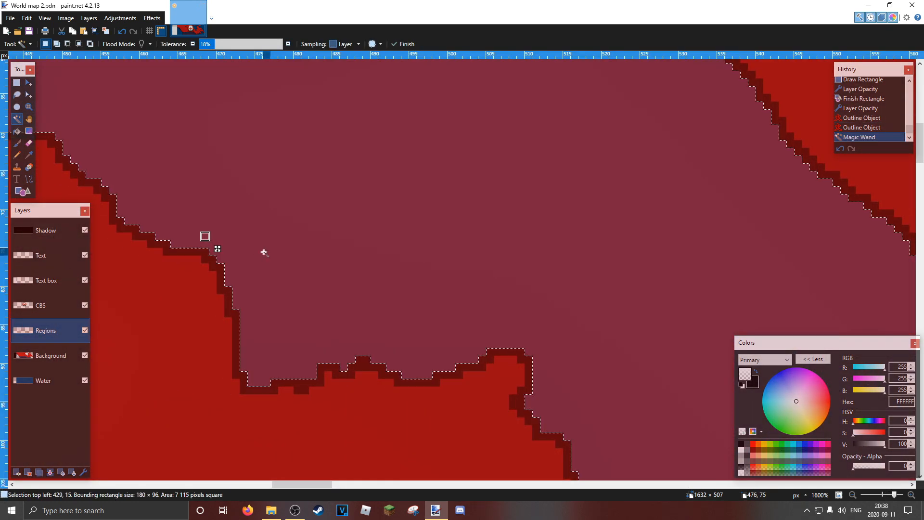
key("z")
scroll(364, 172, "down", 4)
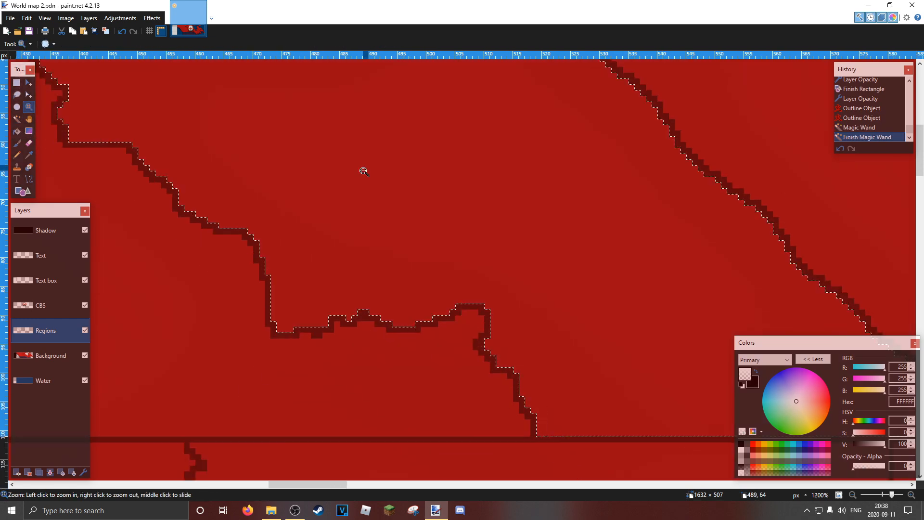
key("ctrl+d")
scroll(256, 91, "down", 6)
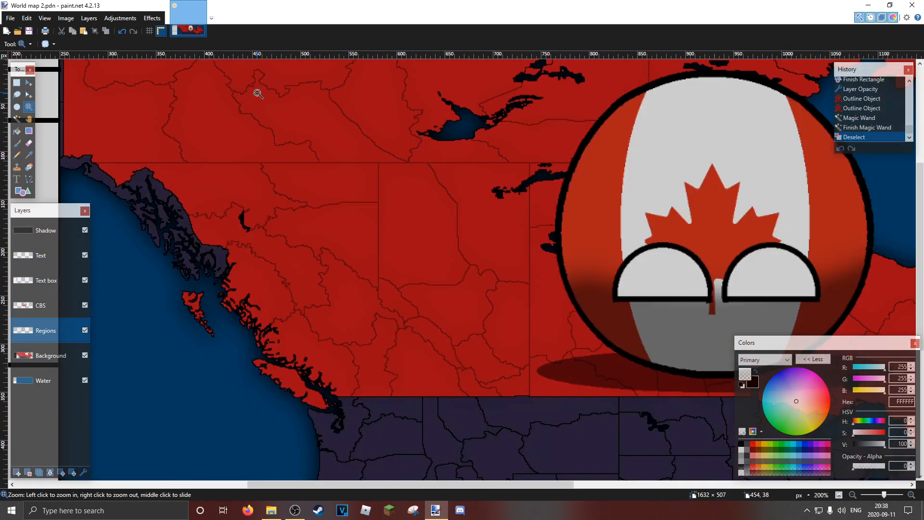
- Preview the Outline Object effect on the Regions layer with the width at 100 and the softness at 245
left_click(152, 17)
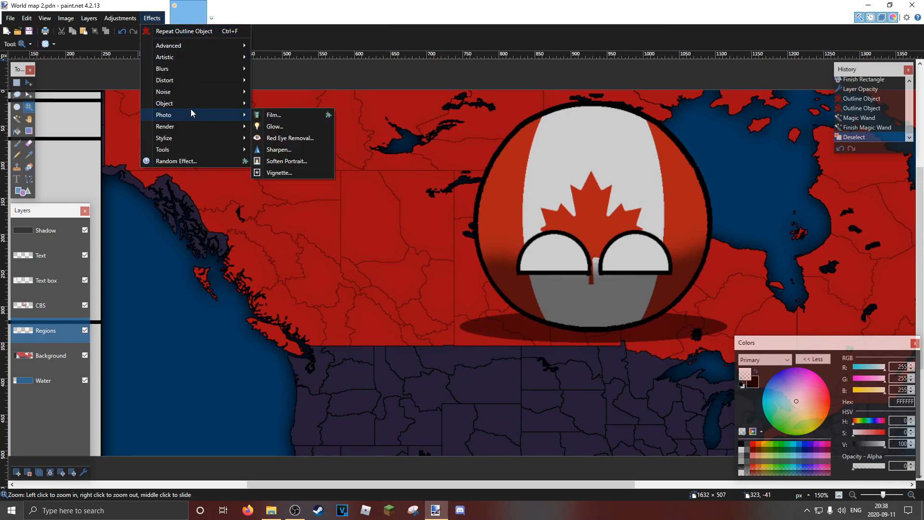
mouse_move(194, 103)
left_click(269, 102)
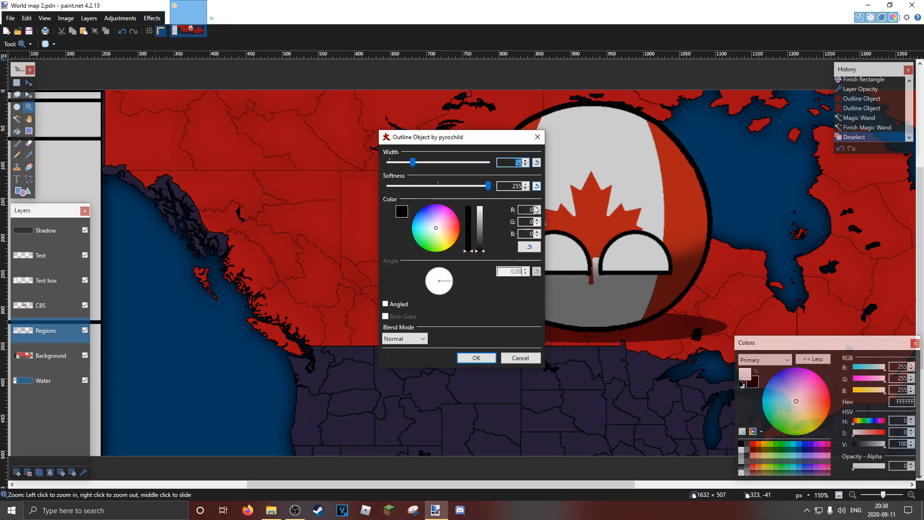
left_click_drag(443, 140, 544, 189)
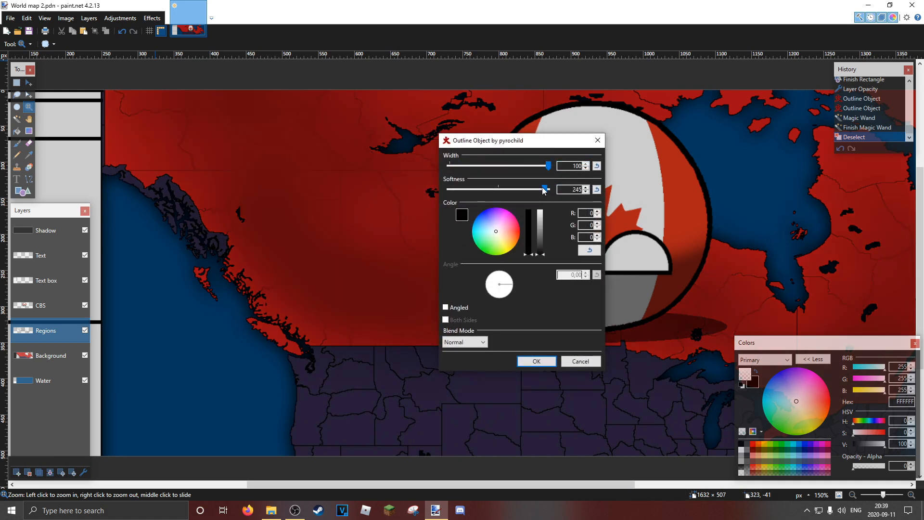
- Compare outline softness values between 255 and 202 at width 100, and cancel the effect
left_click(586, 191)
left_click(585, 188)
left_click(585, 188)
left_click(586, 189)
left_click(586, 188)
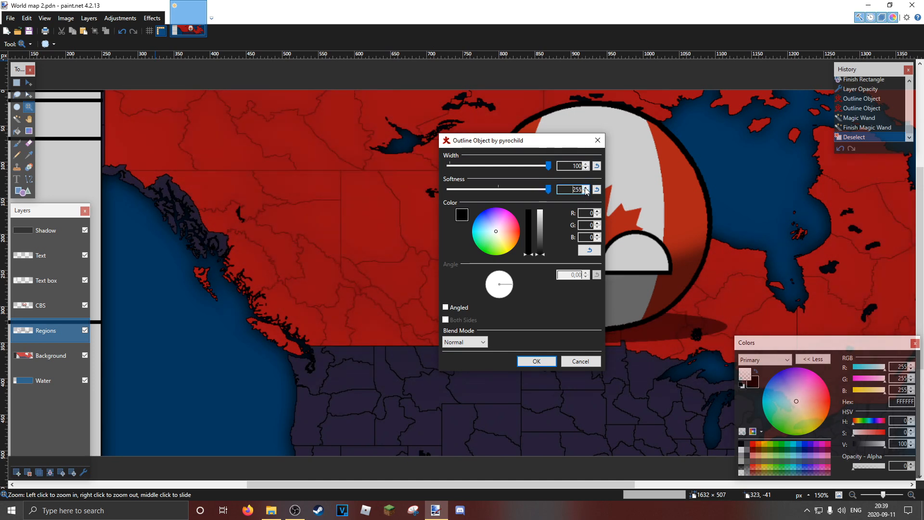
left_click(586, 188)
left_click(586, 192)
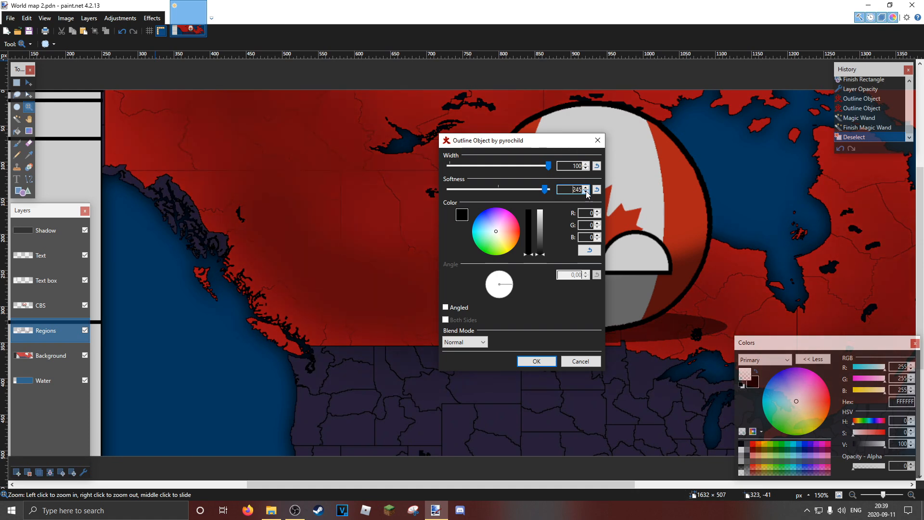
left_click(587, 192)
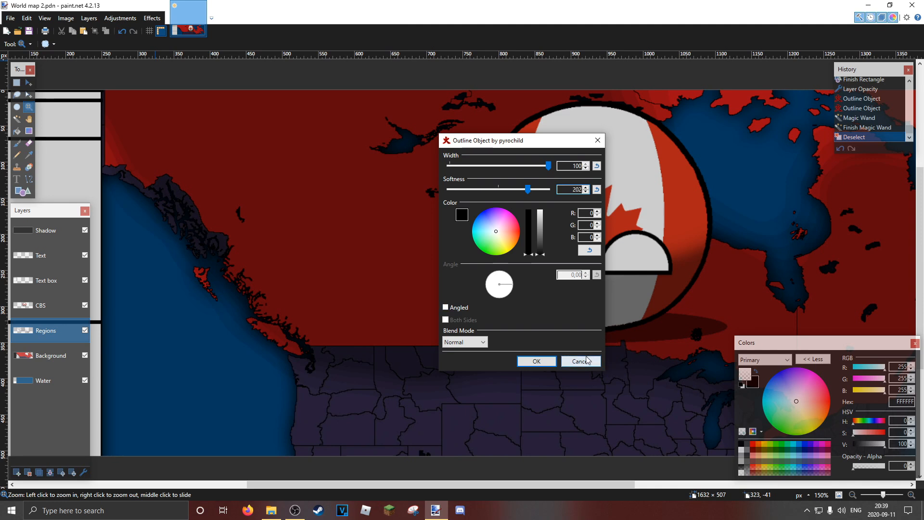
left_click(584, 360)
- Make the Background layer active and choose the Paintbrush with antialiasing enabled
left_click_drag(735, 286, 570, 230)
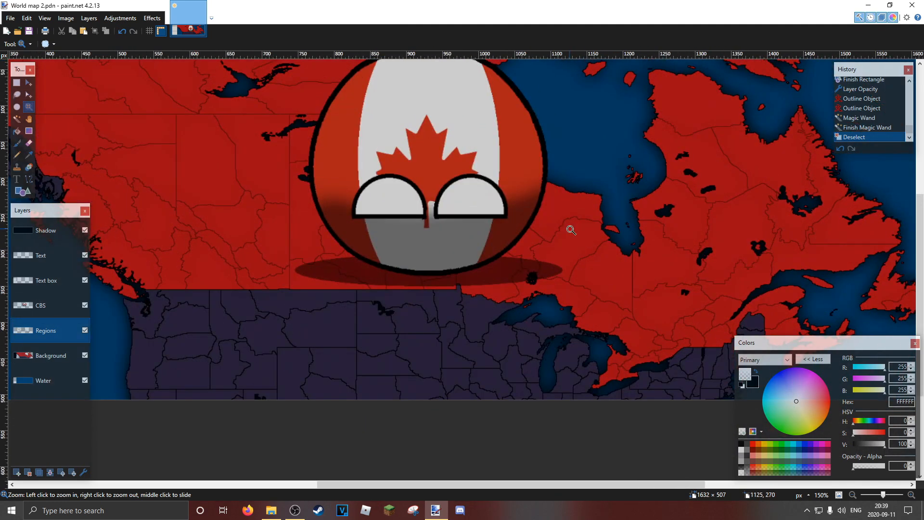
right_click(530, 218)
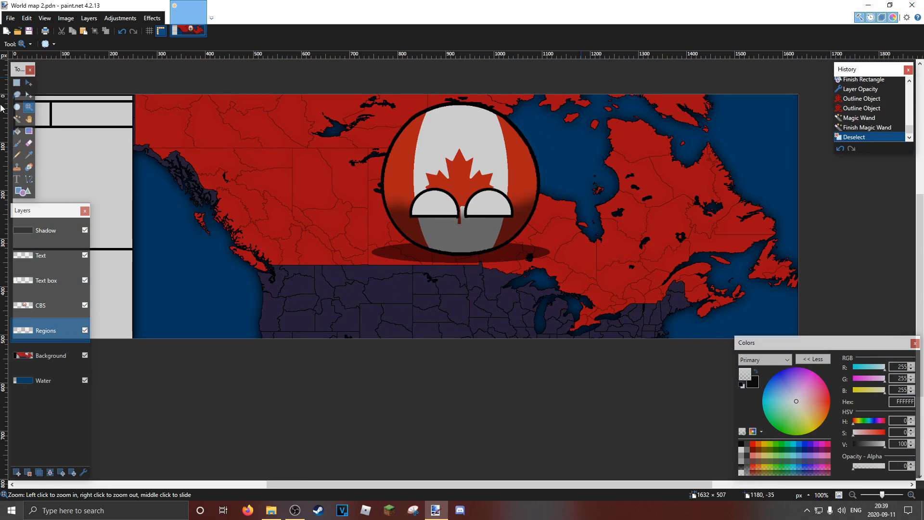
left_click(59, 362)
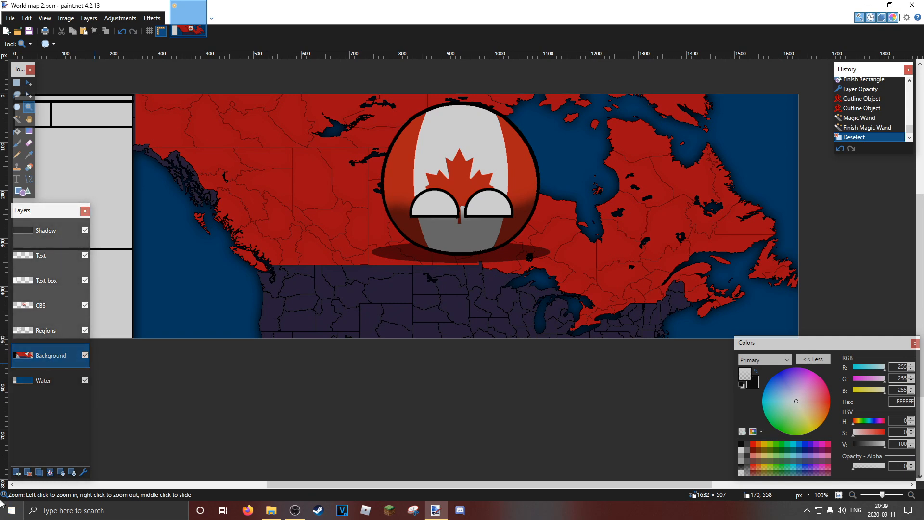
left_click(16, 145)
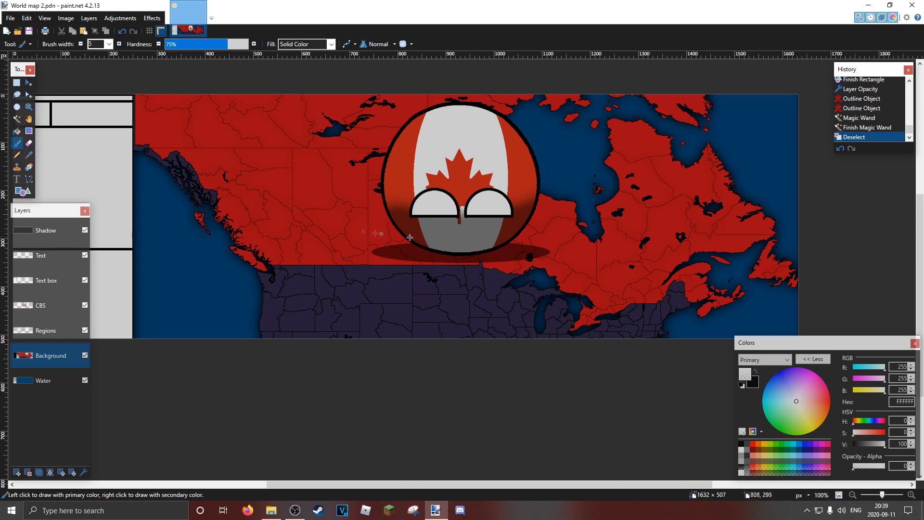
left_click(354, 44)
left_click(378, 66)
left_click(355, 44)
left_click(354, 46)
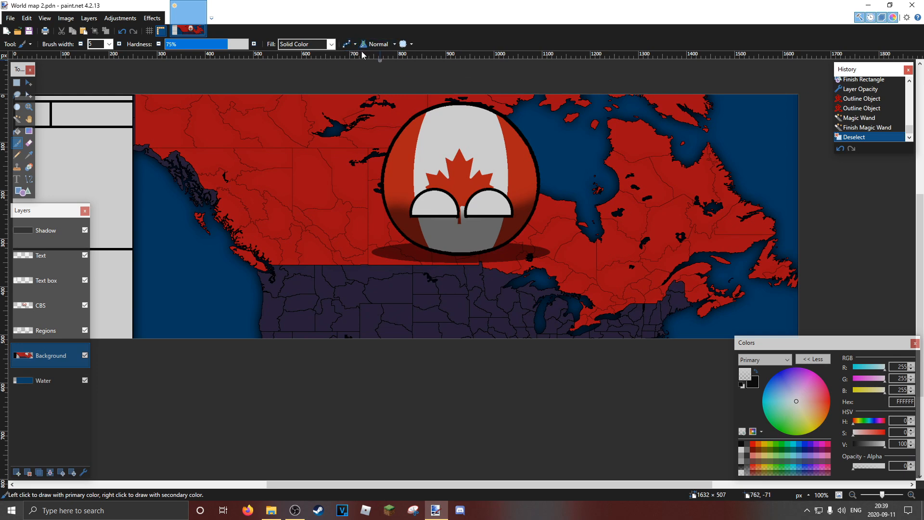
left_click(352, 45)
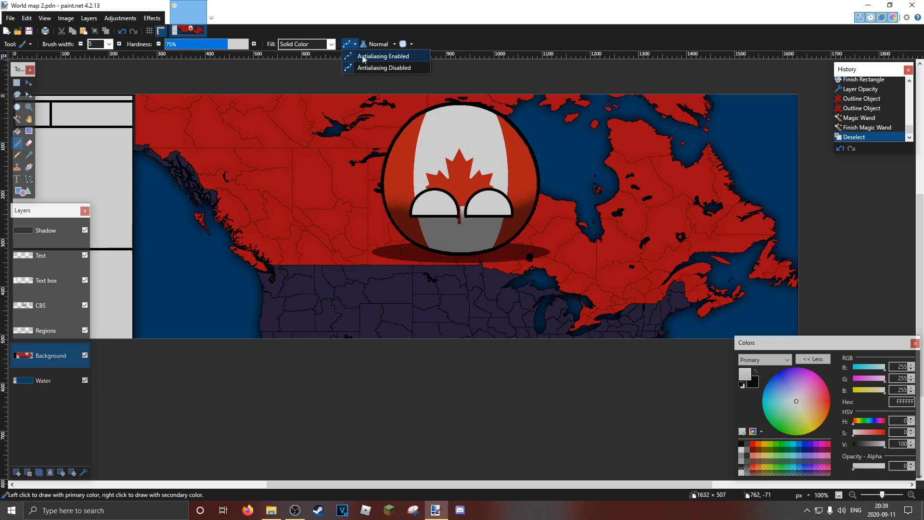
- Try a freehand Pencil stroke on the land in northwestern Canada, and undo it
left_click(29, 107)
left_click(270, 151)
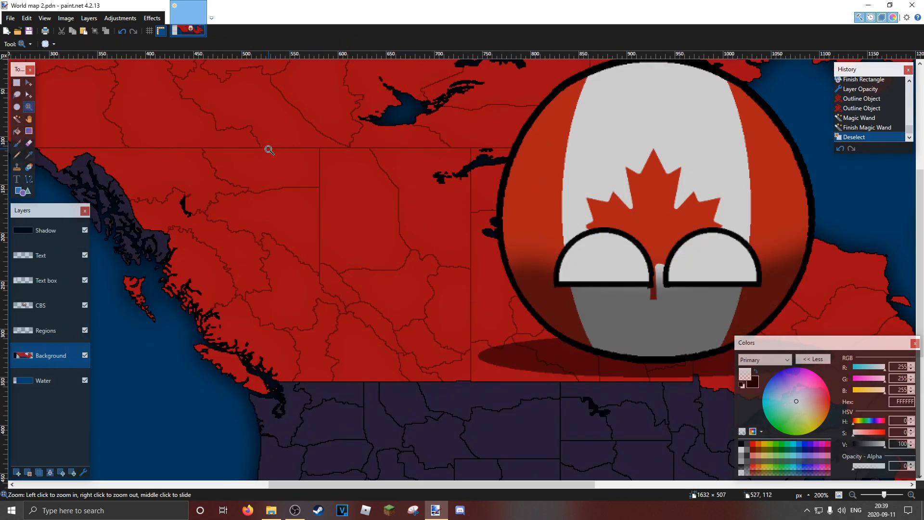
left_click(268, 149)
left_click_drag(289, 146, 404, 328)
left_click(342, 252)
left_click(17, 154)
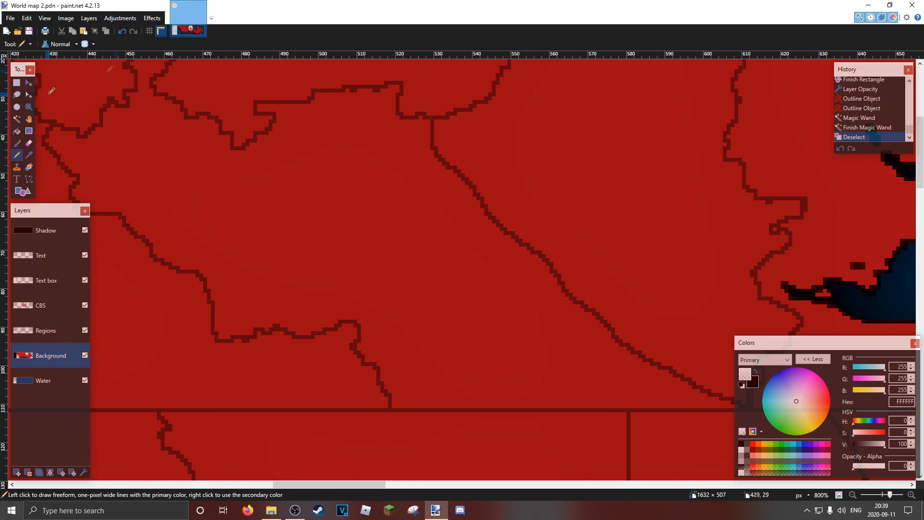
left_click(295, 185)
mouse_move(295, 185)
left_mouse_down()
mouse_move(409, 229)
mouse_move(421, 213)
left_mouse_up()
key("ctrl+z")
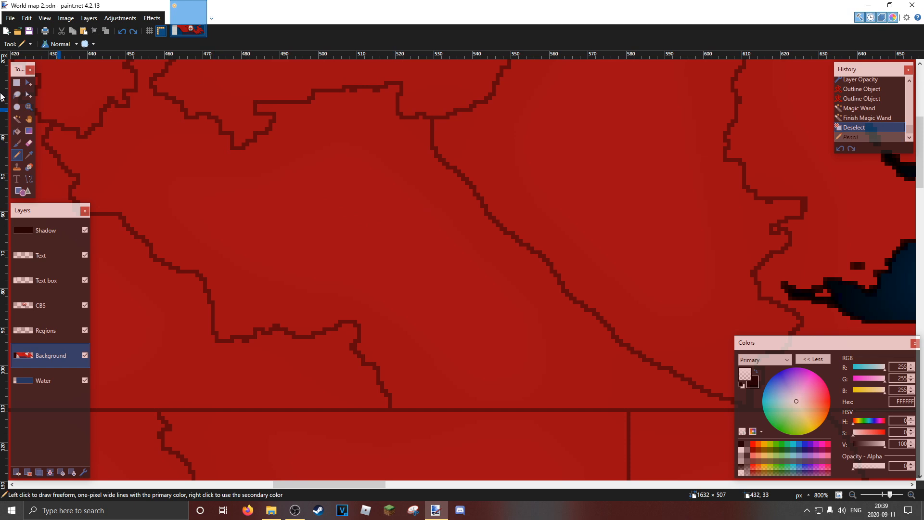
- Set the Paintbrush width to 2 and paint an antialiased test arc inside the northwestern region
left_click(16, 143)
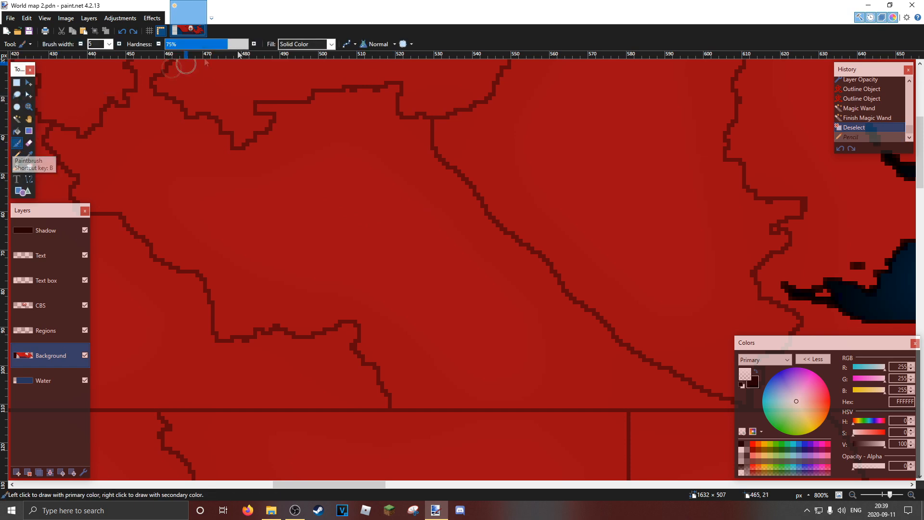
left_click(109, 44)
scroll(97, 58, "up", 2)
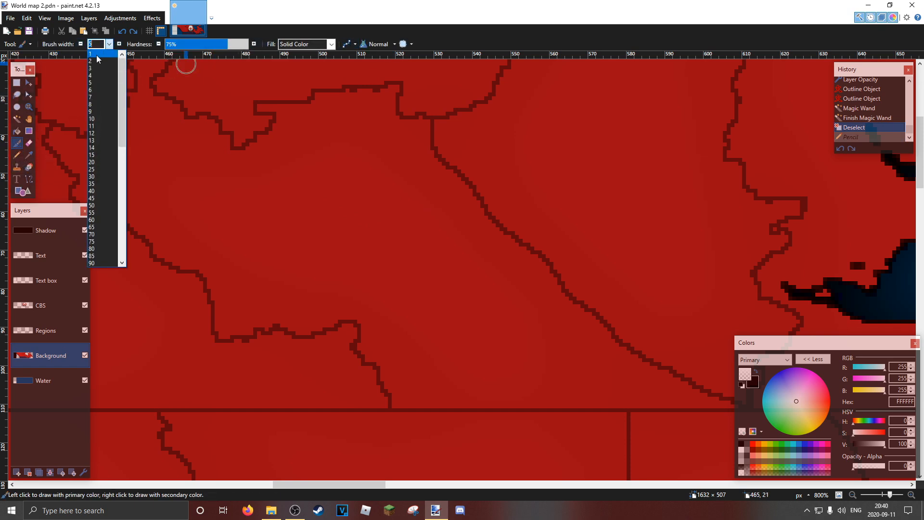
left_click(96, 63)
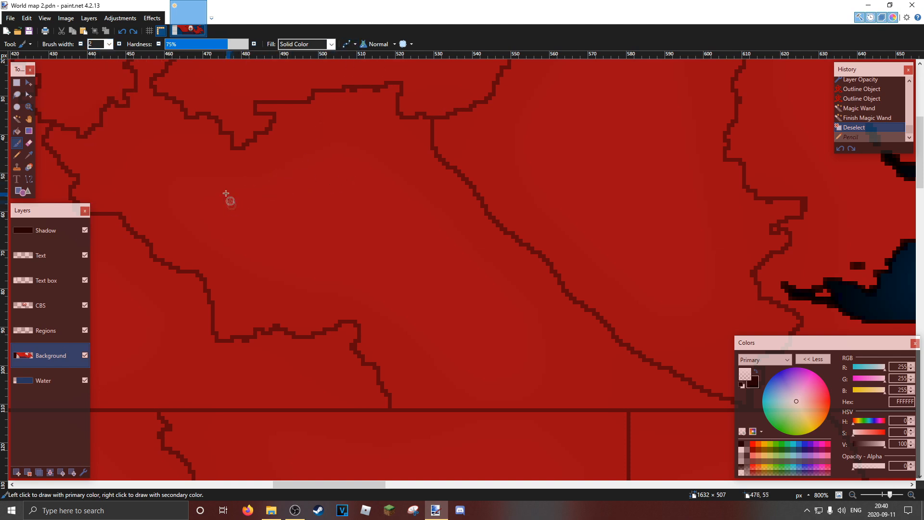
left_click_drag(208, 182, 360, 187)
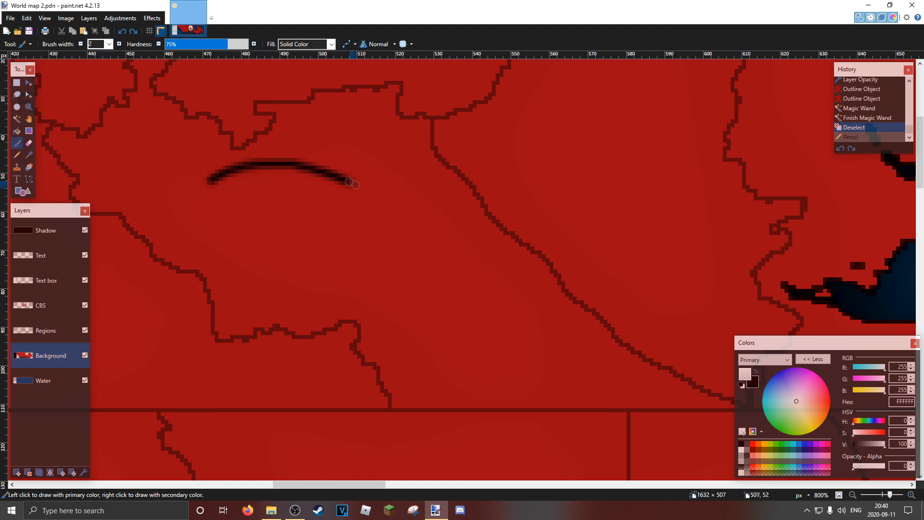
- Disable brush antialiasing and paint a second test arc below the first, keeping the brush width at 2
left_click(354, 44)
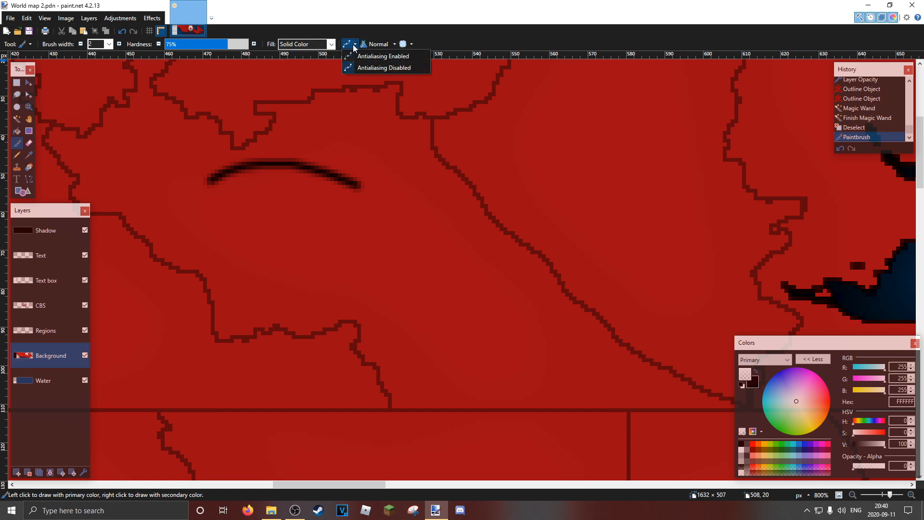
mouse_move(221, 224)
left_mouse_down()
mouse_move(265, 208)
mouse_move(345, 226)
left_mouse_up()
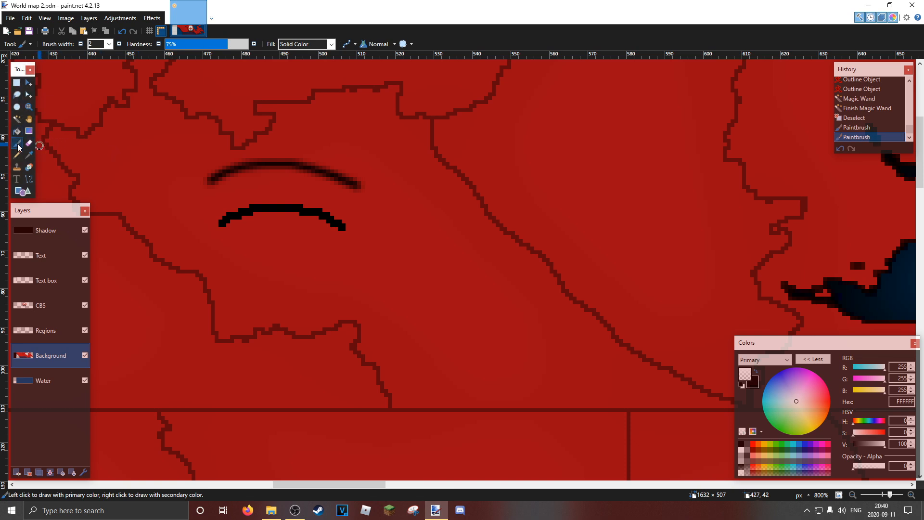
left_click(109, 43)
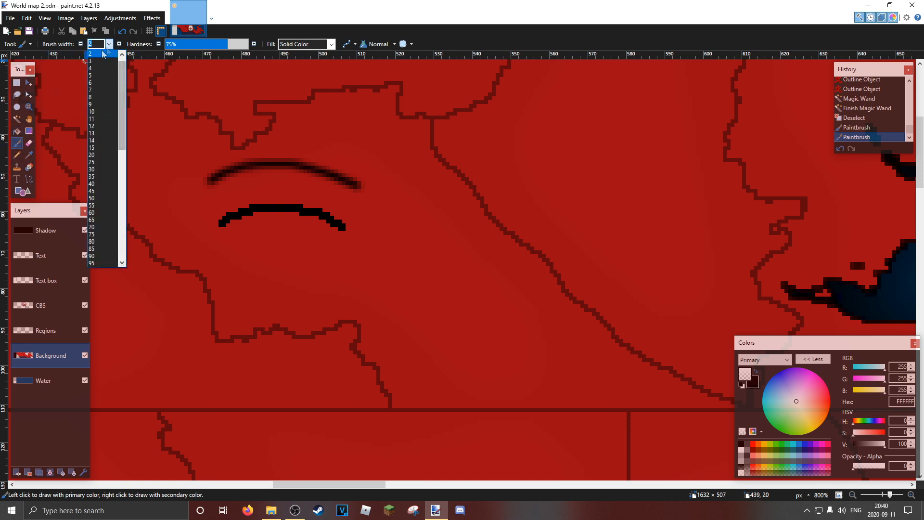
left_click(103, 54)
- Try filling the non-antialiased arc with orange (FF6A00) using the Paint Bucket, and undo the fill
left_click(17, 130)
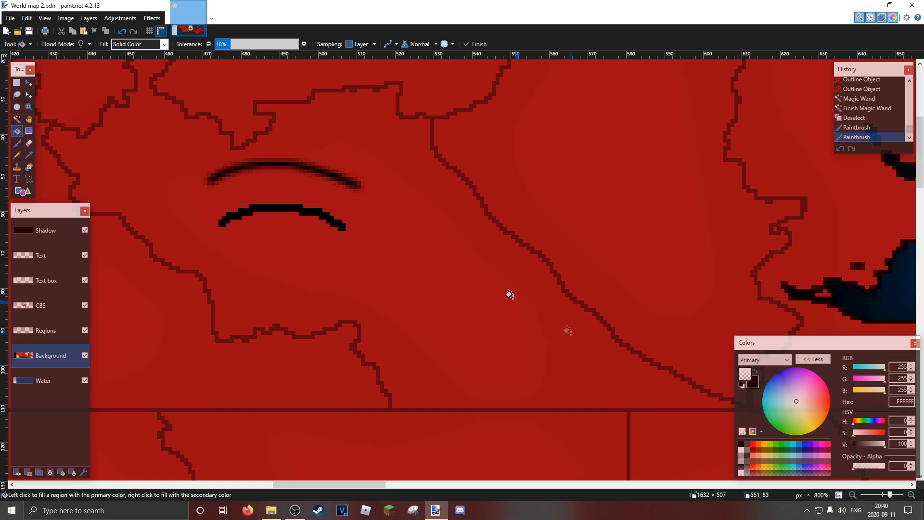
left_click(758, 443)
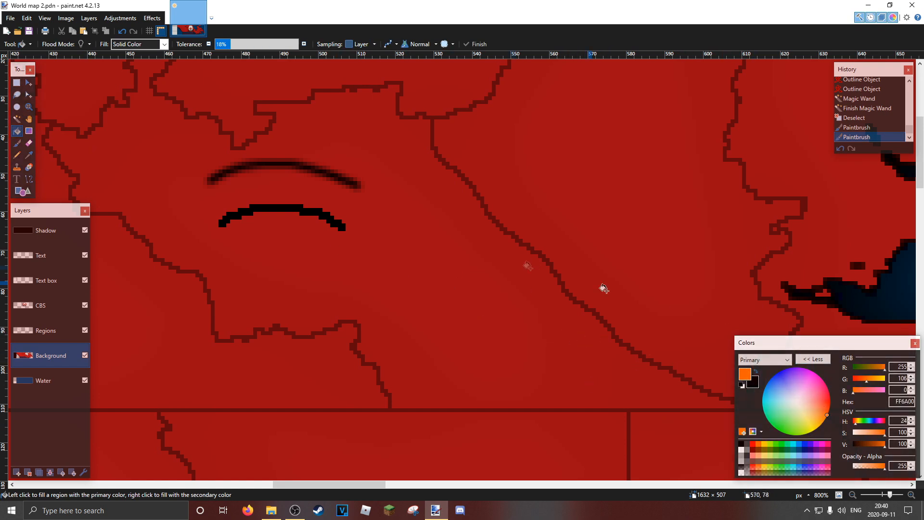
left_click(270, 205)
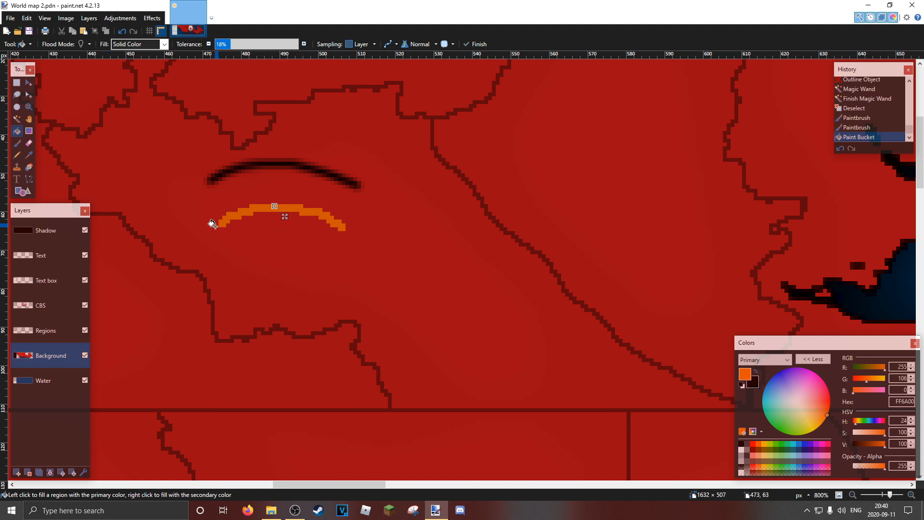
key("ctrl+z")
- Fill the antialiased arc with orange at 57% tolerance, and try the same fill on the surrounding land, undoing that last fill
left_click(275, 163)
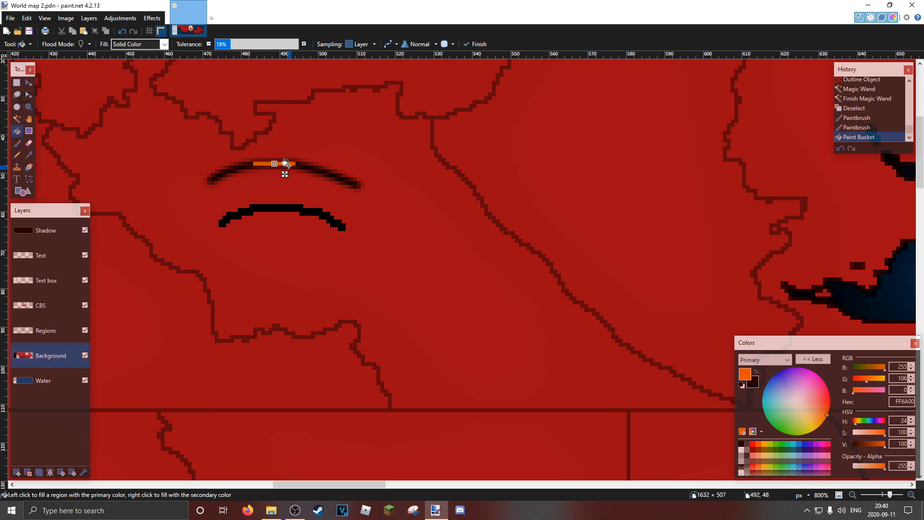
left_click_drag(236, 44, 313, 49)
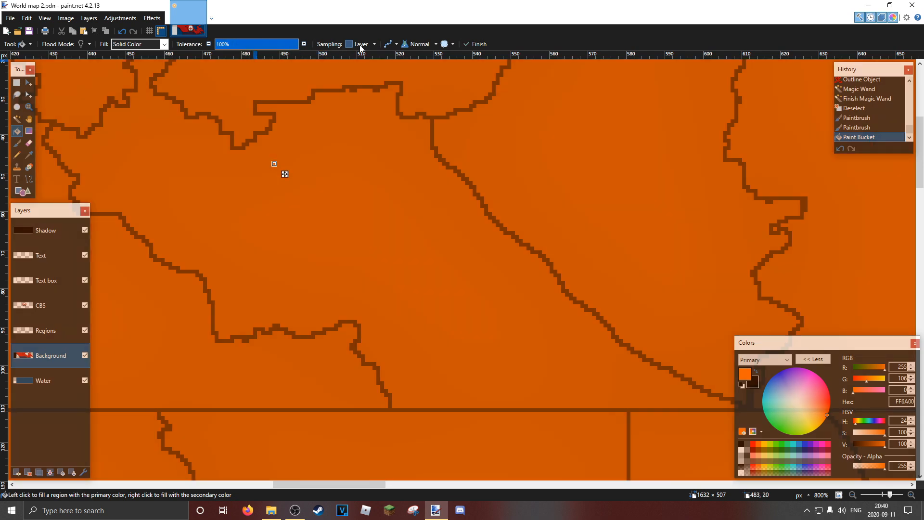
left_click_drag(282, 50, 264, 48)
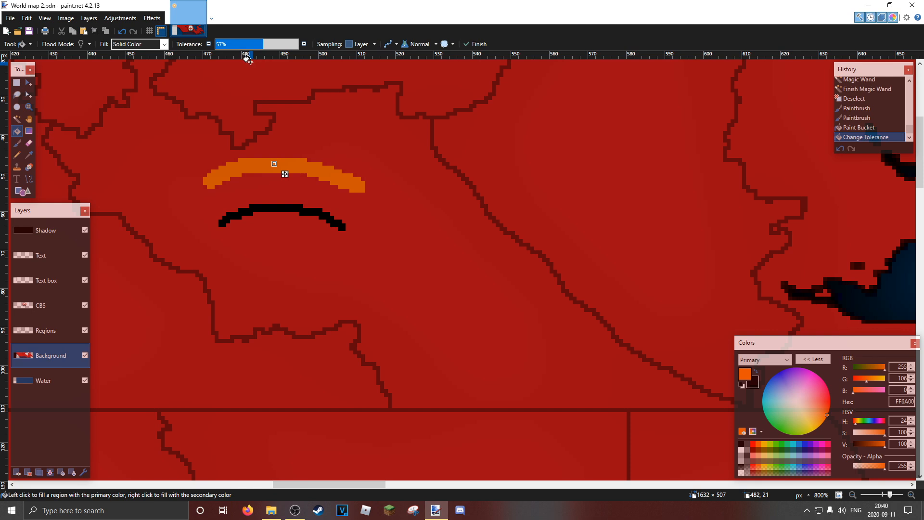
left_click(489, 202)
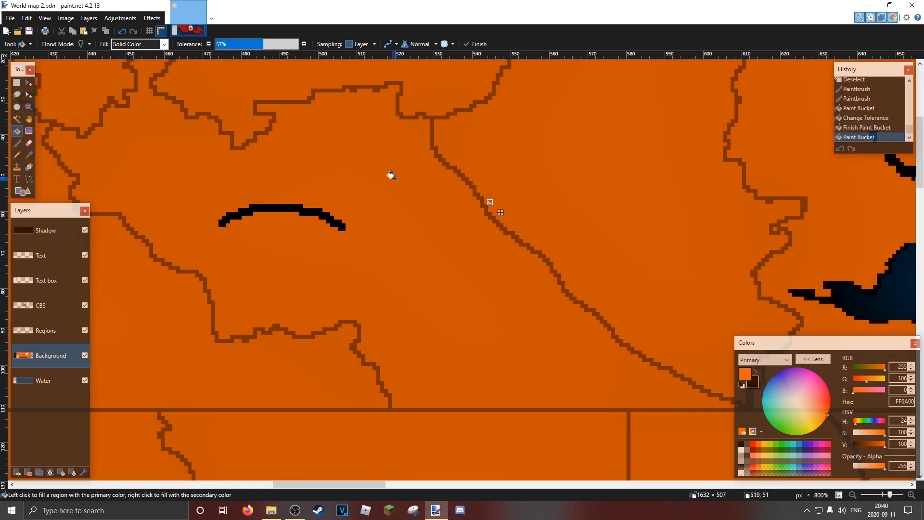
key("ctrl+z")
- Switch back to the Paintbrush and set its width to 20
left_click(29, 106)
right_click(252, 100)
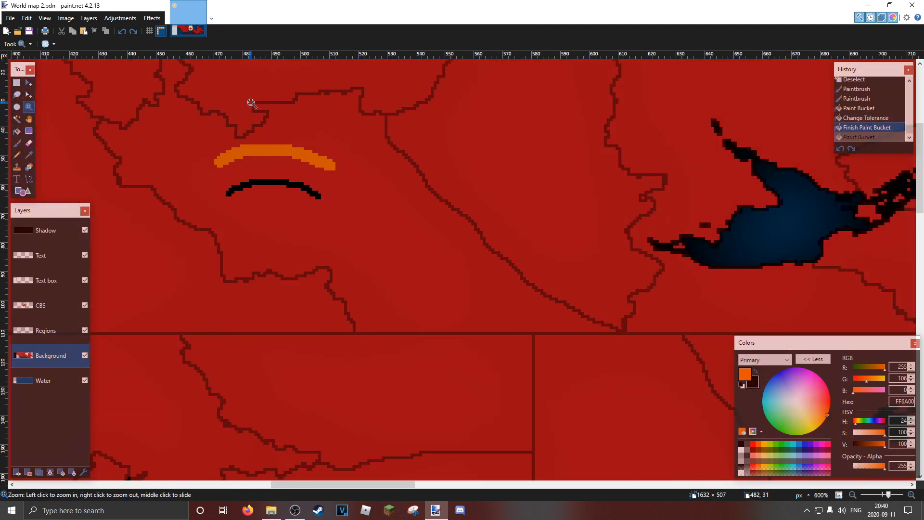
right_click(252, 102)
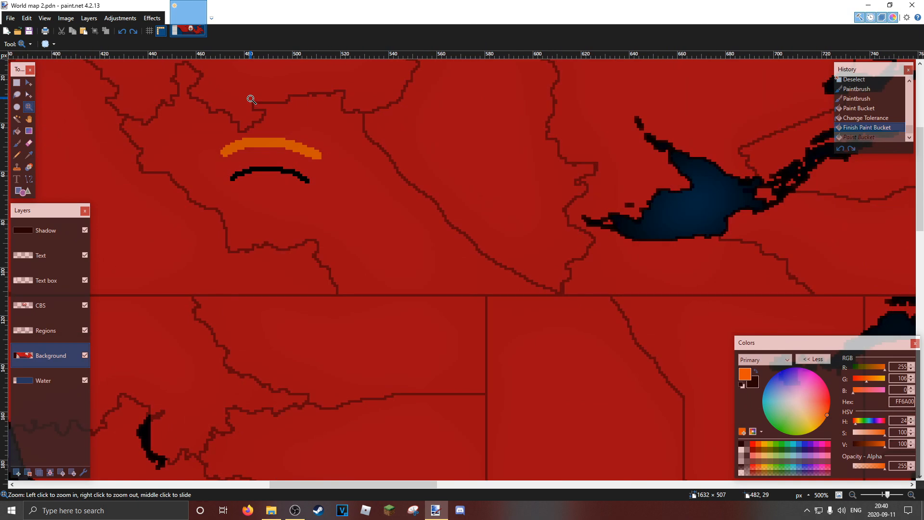
left_click_drag(249, 89, 343, 126)
left_click(17, 131)
left_click(17, 143)
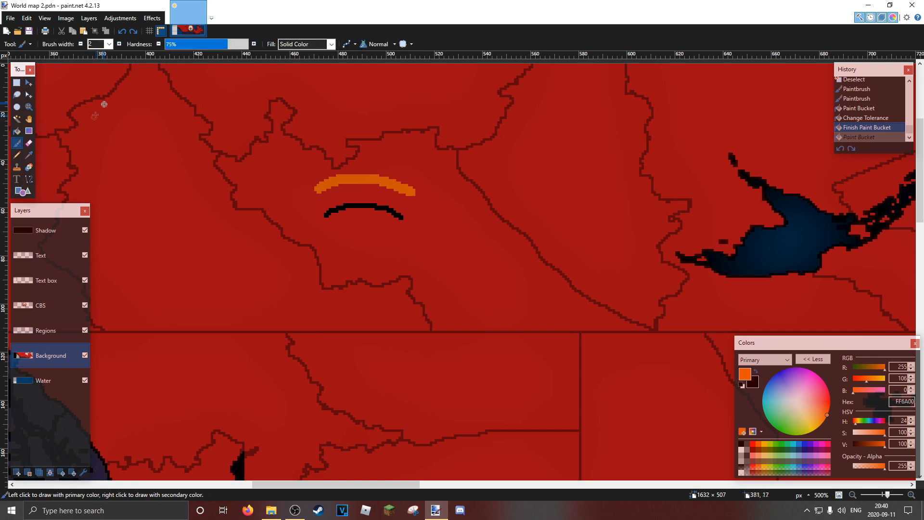
left_click(110, 44)
left_click(107, 153)
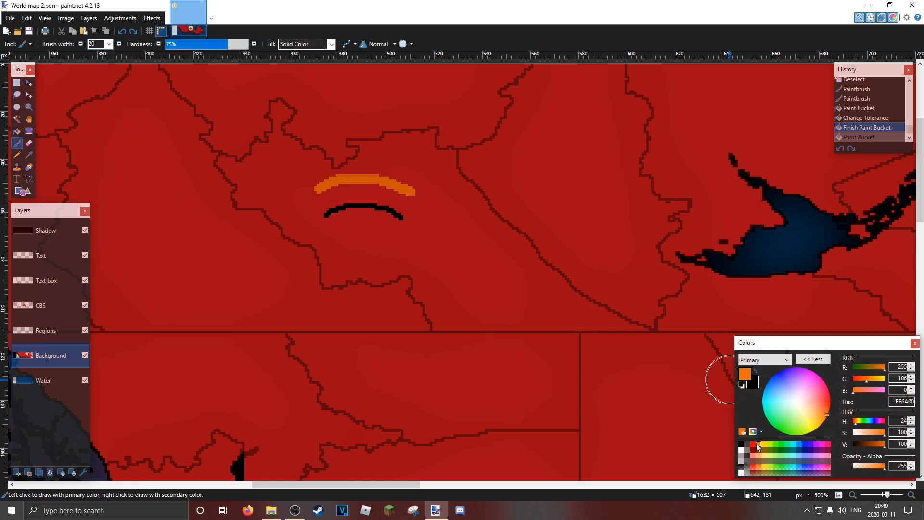
- Try painting over the test arcs with pure red (FF0000), and undo the stroke
left_click(755, 449)
mouse_move(441, 222)
left_mouse_down()
mouse_move(351, 207)
mouse_move(392, 221)
left_mouse_up()
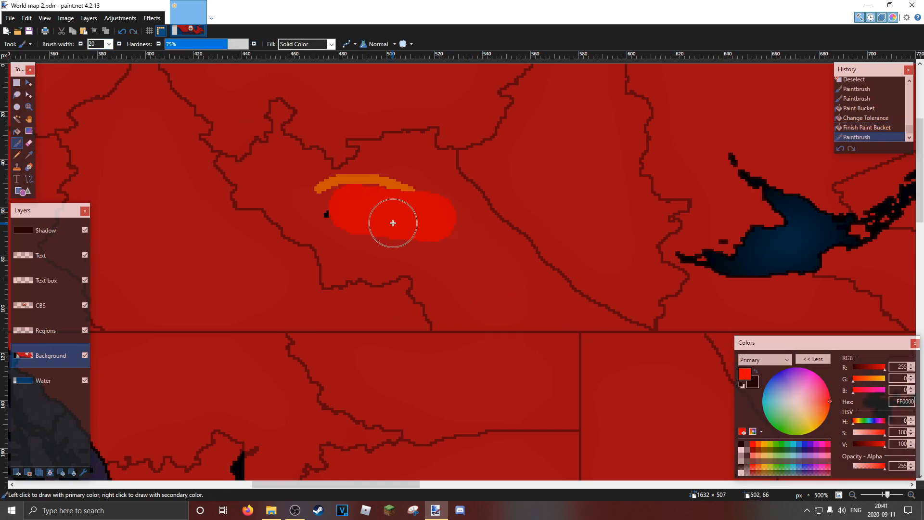
key("ctrl+z")
- Sample the land's red (C8101A) from the map and paint over both test arcs with the Paintbrush
left_click(29, 155)
left_click(355, 206)
left_click(17, 143)
left_click_drag(336, 205, 396, 206)
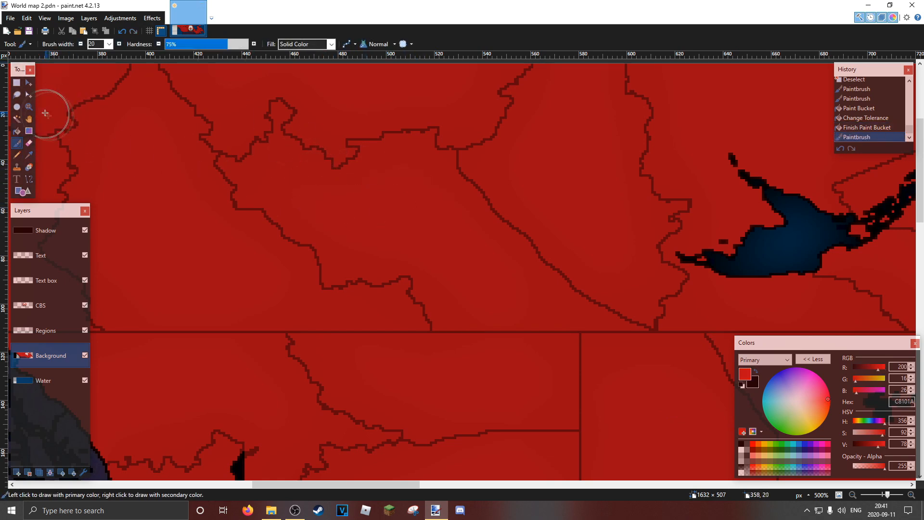
- Switch to the Magic Wand and set its tolerance to 0%
left_click(29, 107)
left_click(21, 143)
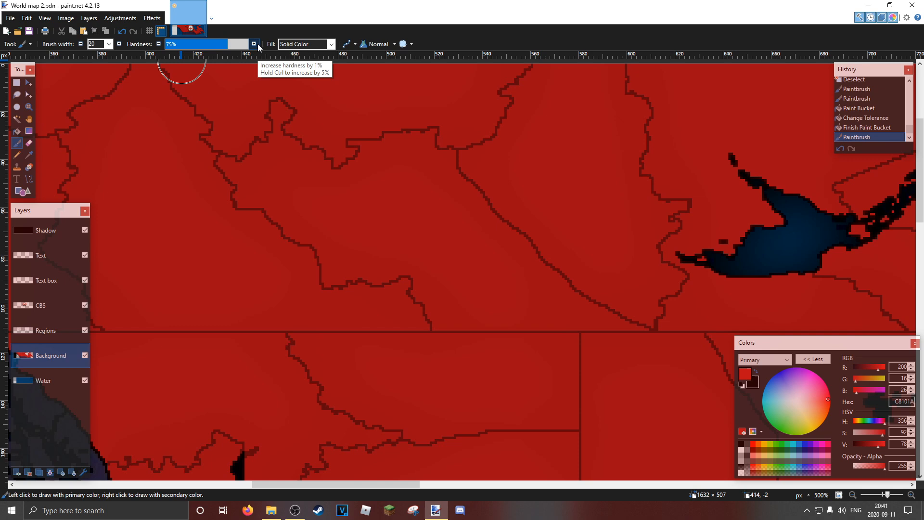
left_click(17, 119)
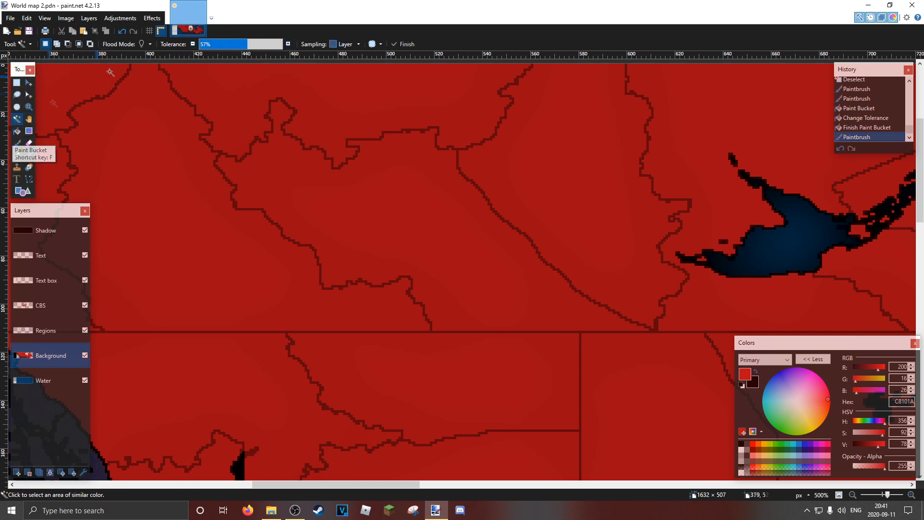
left_click(241, 47)
left_click_drag(215, 46, 195, 45)
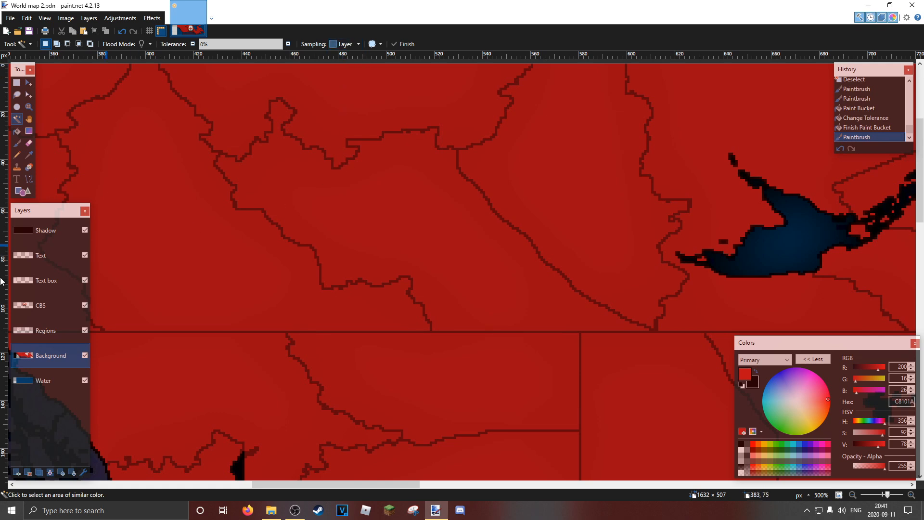
- Try selecting the region border lines with the Magic Wand sampling the whole image, and return sampling to Layer and deselect
left_click(337, 44)
left_click(350, 139)
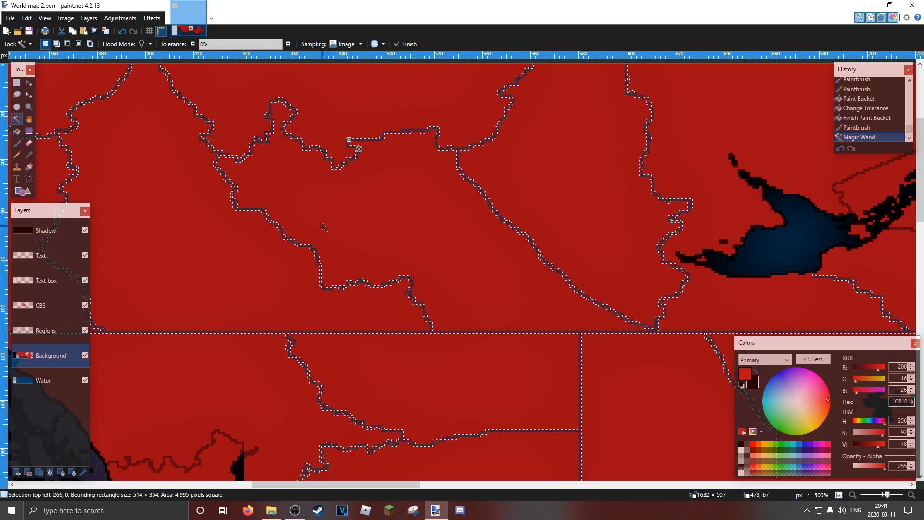
left_click(346, 44)
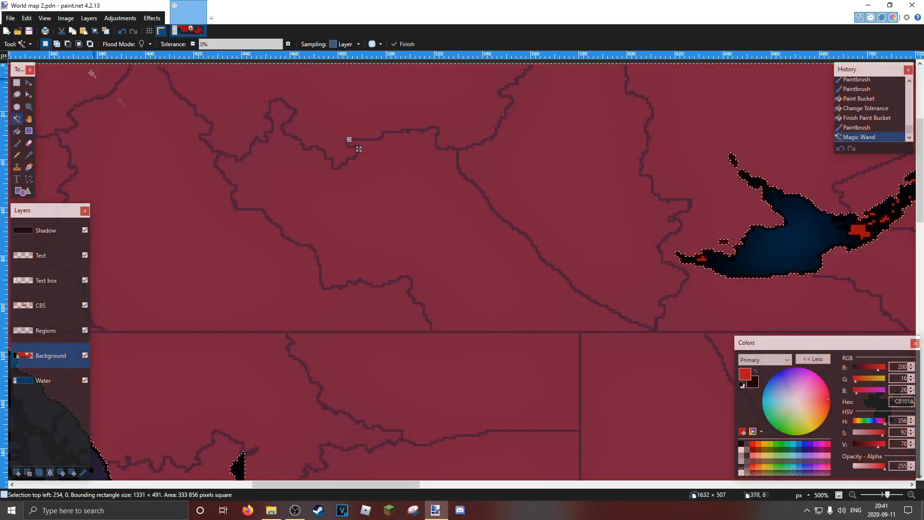
left_click(106, 31)
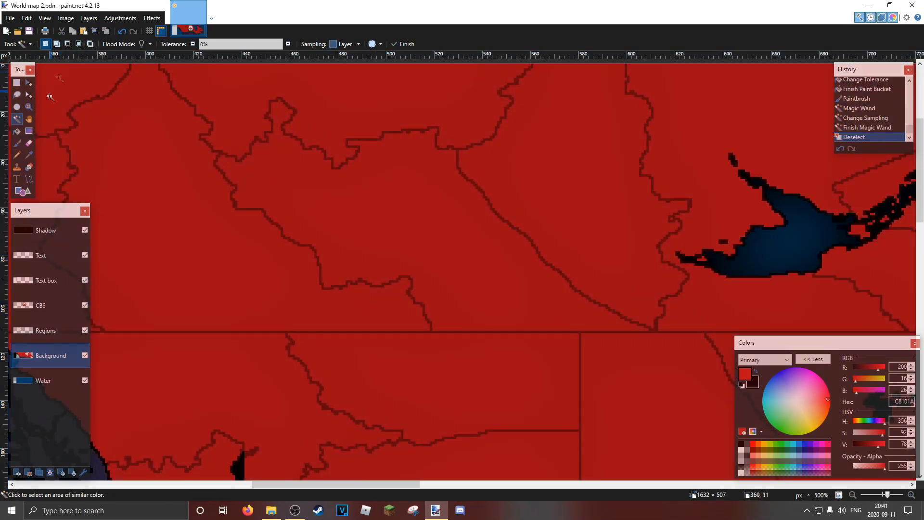
- Paint a thick black test blob over the map on the Background layer with the Paintbrush, and undo it
left_click(17, 106)
left_click(28, 143)
left_click(29, 155)
left_click(29, 143)
left_click(17, 143)
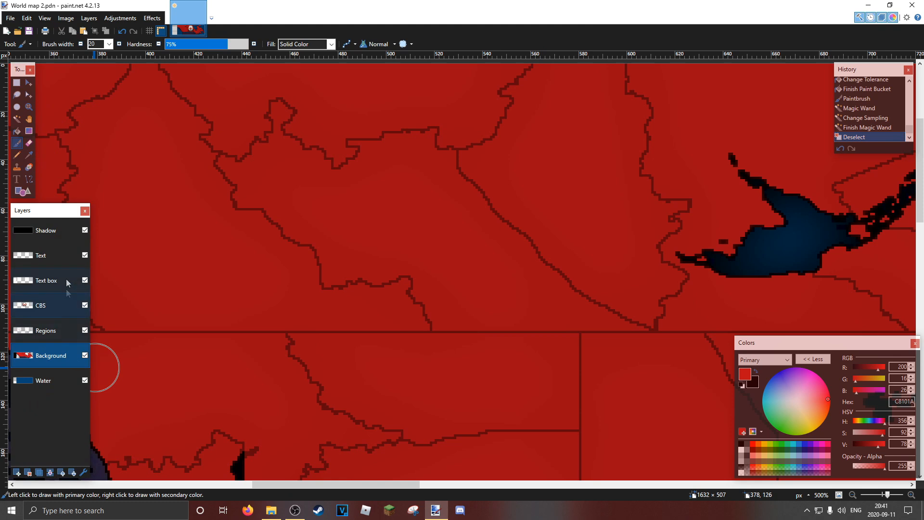
mouse_move(361, 200)
left_mouse_down()
mouse_move(376, 246)
mouse_move(340, 145)
mouse_move(310, 149)
left_mouse_up()
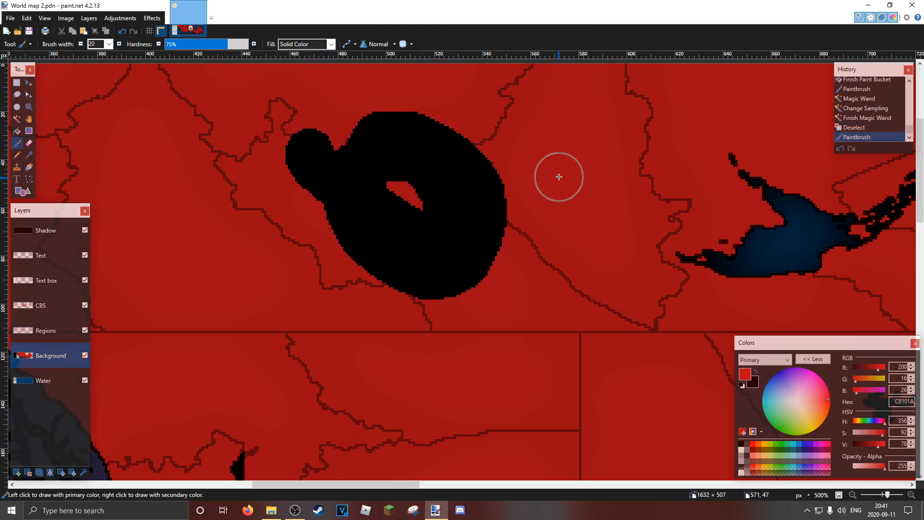
key("ctrl+z")
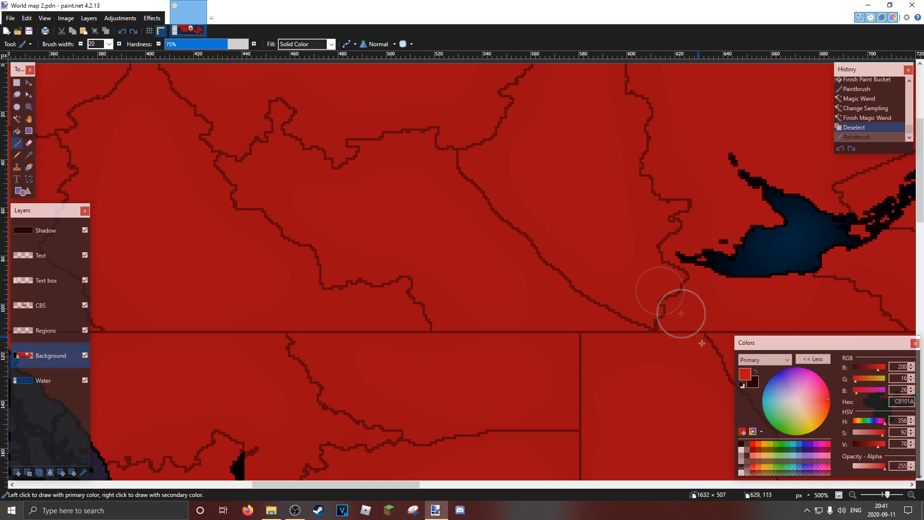
- Paint an orange (FF6A00) test stroke on the Background layer beneath the region borders, and undo it
left_click(759, 443)
mouse_move(489, 190)
left_mouse_down()
mouse_move(465, 154)
mouse_move(438, 140)
mouse_move(338, 146)
left_mouse_up()
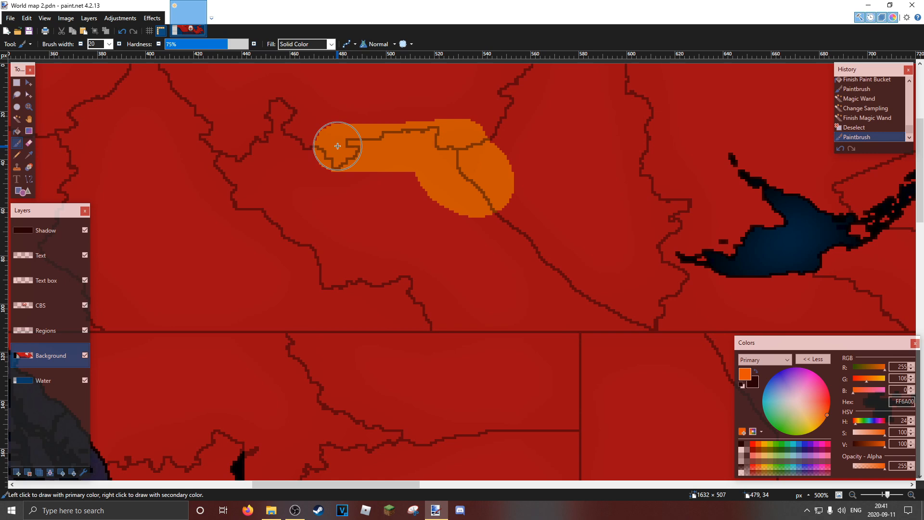
key("ctrl+z")
- Demonstrate layer order by moving the Water layer above Background, and return it to the bottom of the stack
left_click_drag(39, 377, 41, 357)
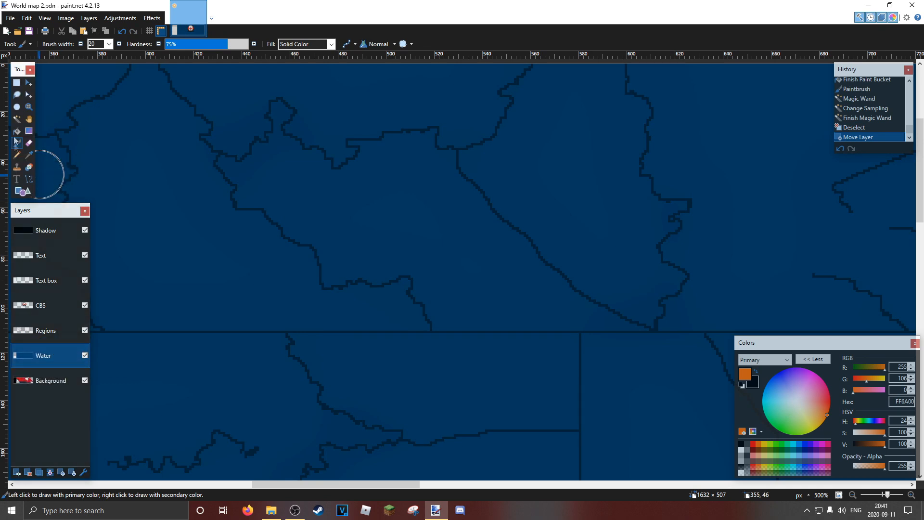
left_click(28, 106)
key("ctrl+0")
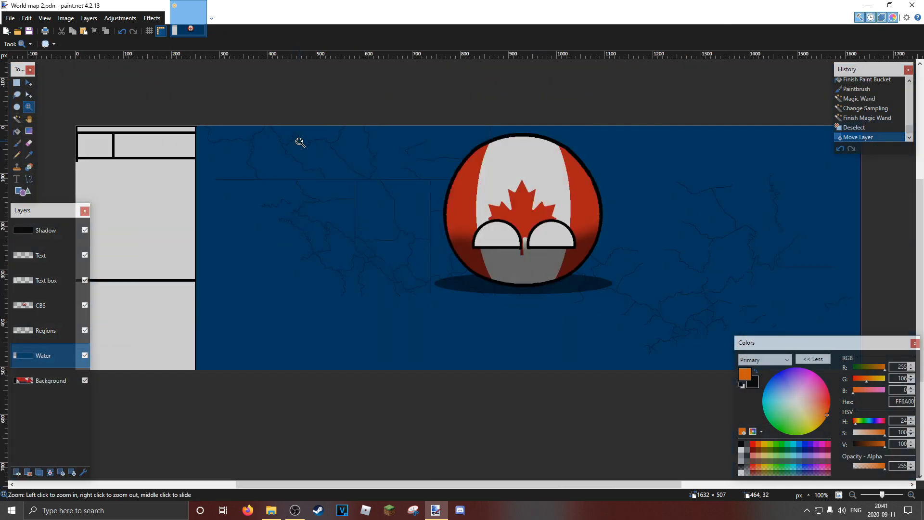
left_click(323, 148)
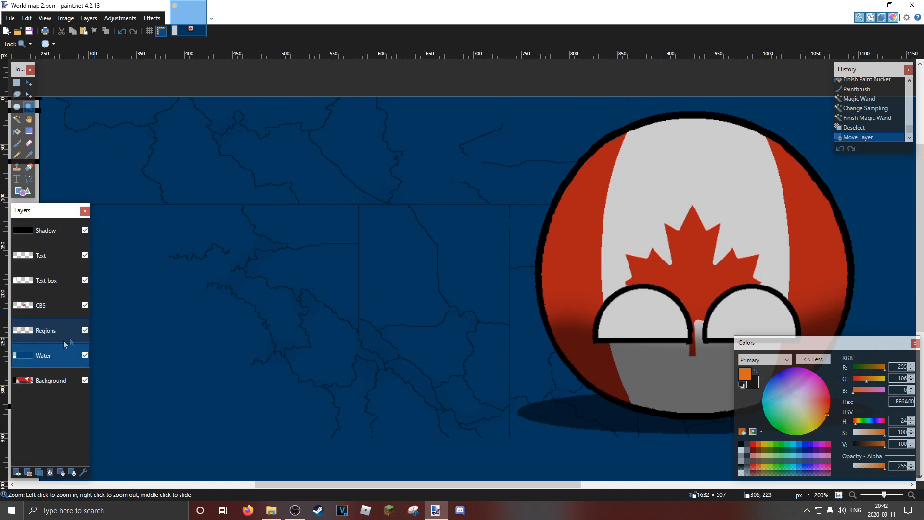
left_click_drag(61, 356, 54, 385)
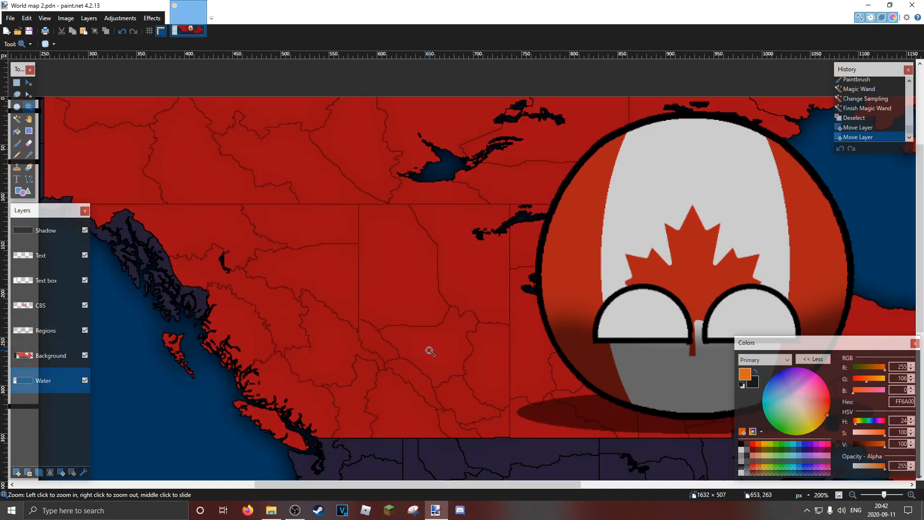
- Move the CBS layer to the bottom of the stack to demonstrate hiding the countryball, and restore it above Regions
left_click(56, 310)
left_click_drag(56, 304, 69, 368)
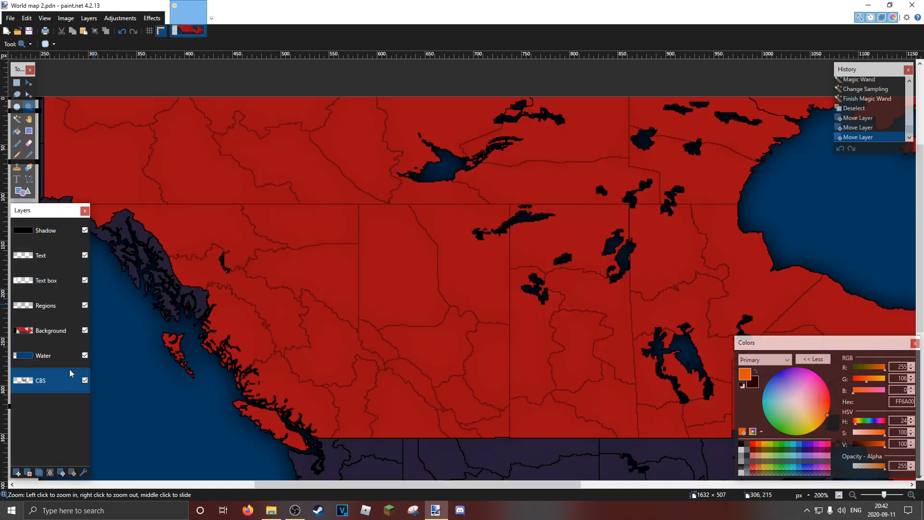
right_click(349, 307)
right_click(369, 301)
left_click_drag(58, 381, 44, 308)
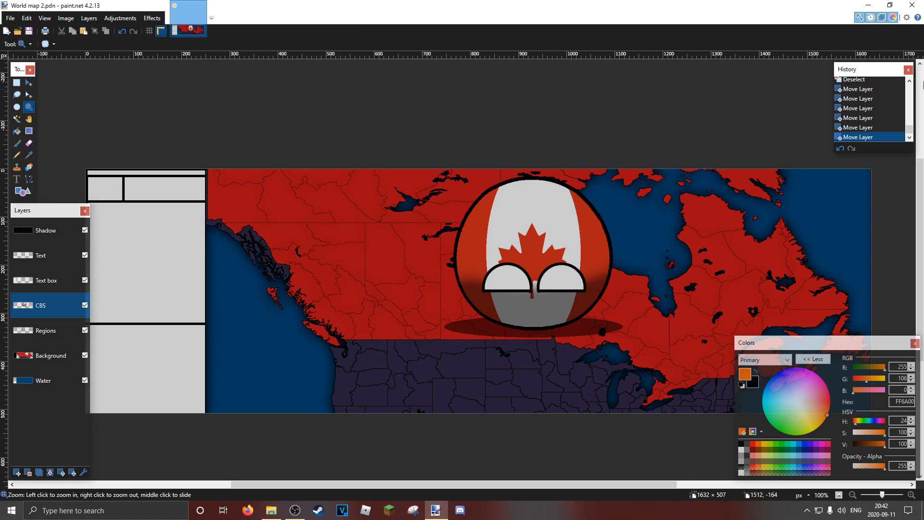
- Revert the image to the first of the two consecutive Outline Object entries in its history
left_click_drag(910, 129, 910, 123)
scroll(887, 114, "down", 4)
scroll(886, 113, "down", 5)
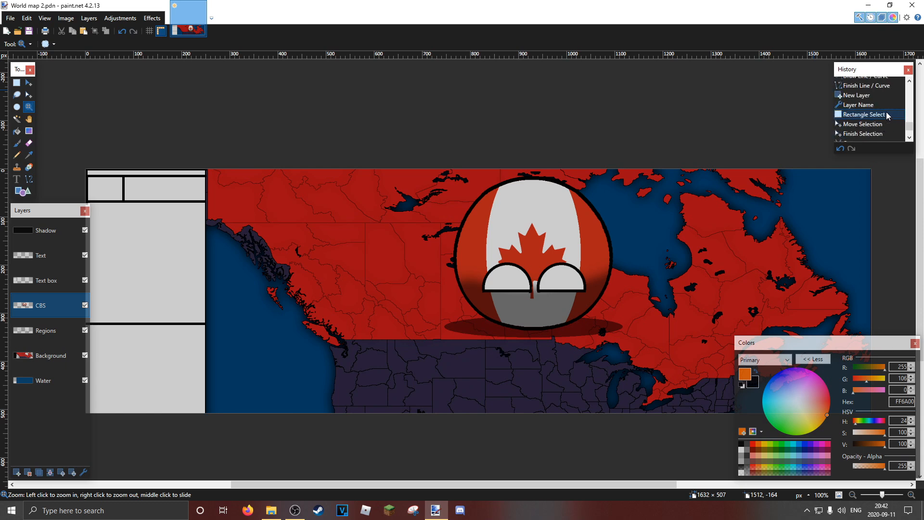
scroll(882, 107, "up", 1)
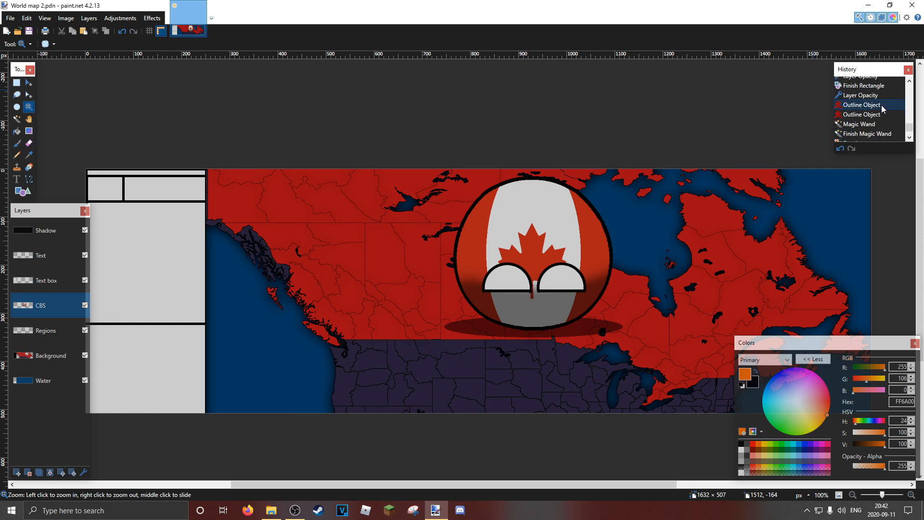
left_click(851, 107)
left_click(851, 106)
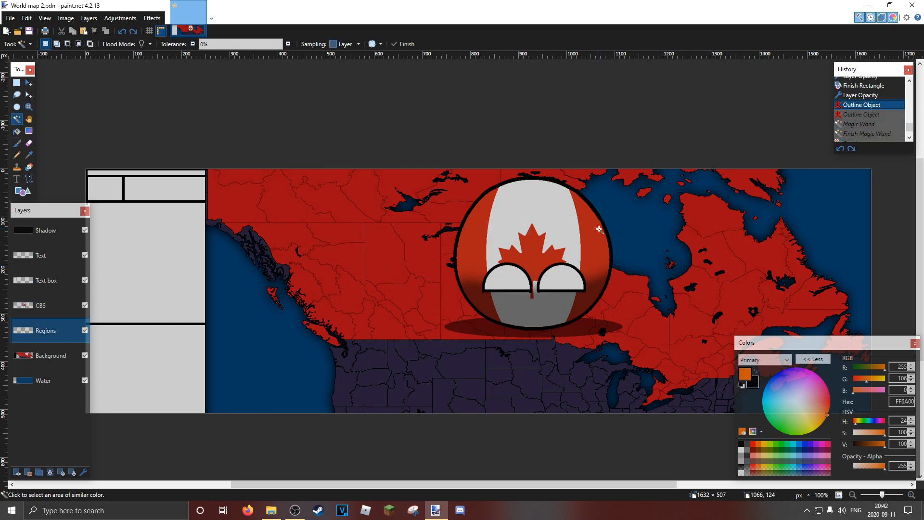
- Look through the undone history entries and switch to the Zoom tool
scroll(860, 115, "down", 4)
scroll(860, 114, "up", 4)
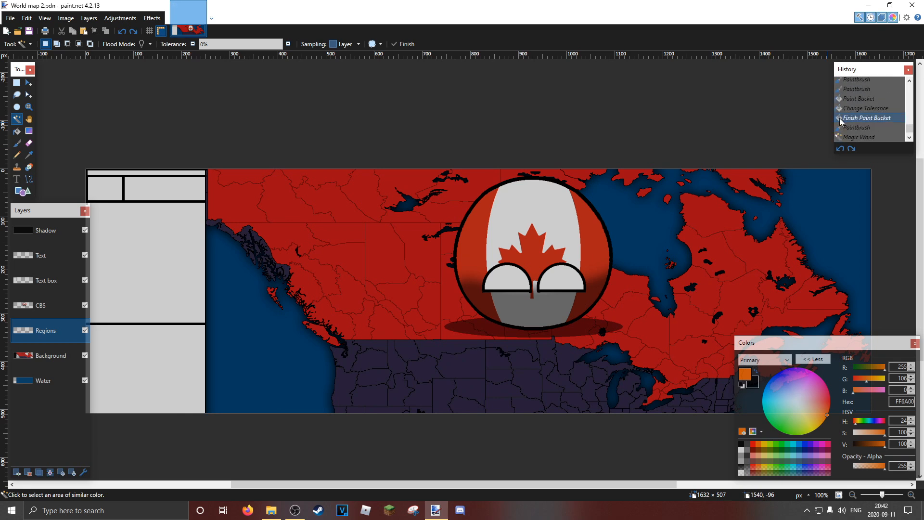
scroll(841, 126, "down", 4)
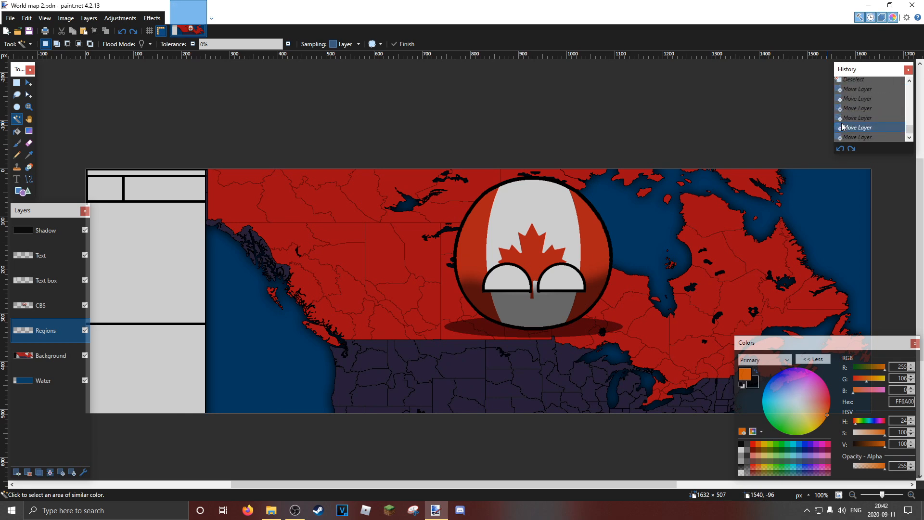
left_click(29, 110)
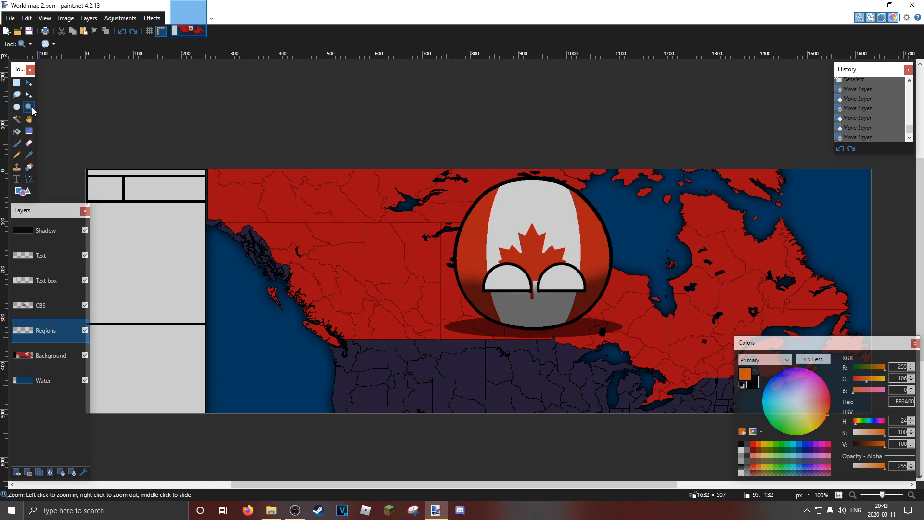